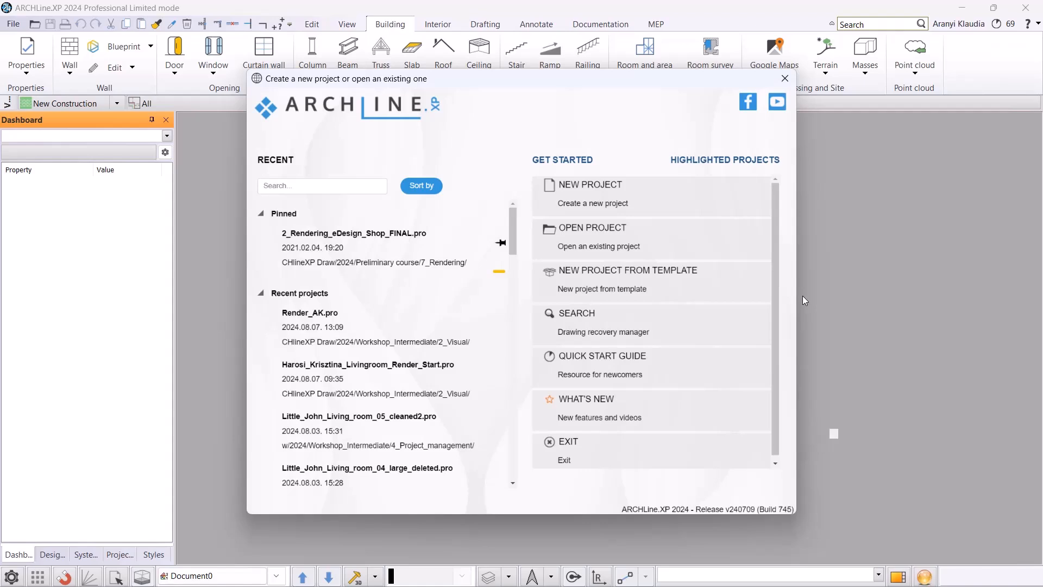
Open the project 1_KBB_Modelling_and_furniture_design from the 2024 > Workshop_Intermediate > 5_KBB-Modelling_and_furniture design folder.
{"action": "left_click", "coordinate": [609, 245]}
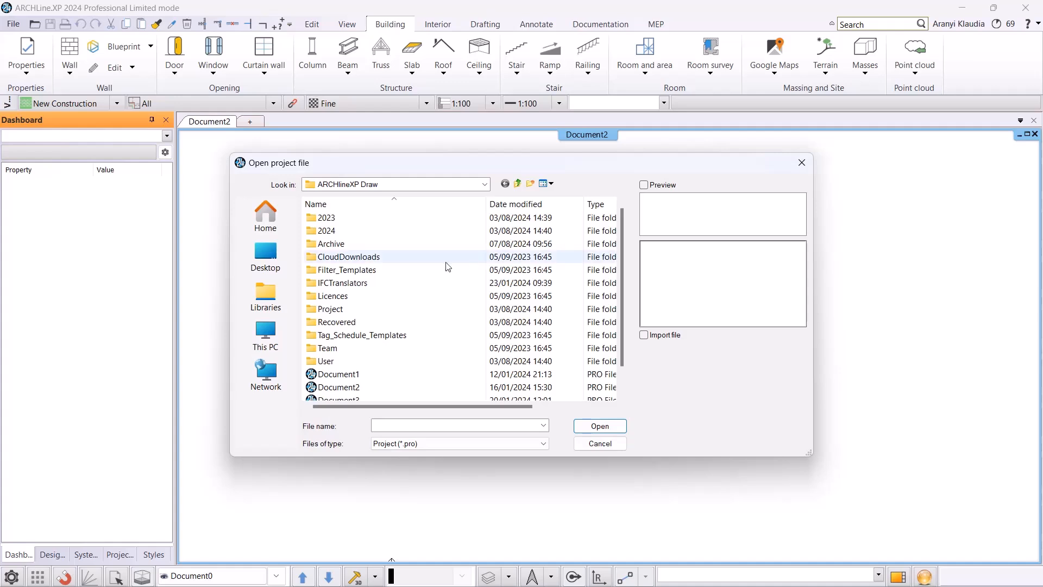
{"action": "left_click", "coordinate": [266, 335]}
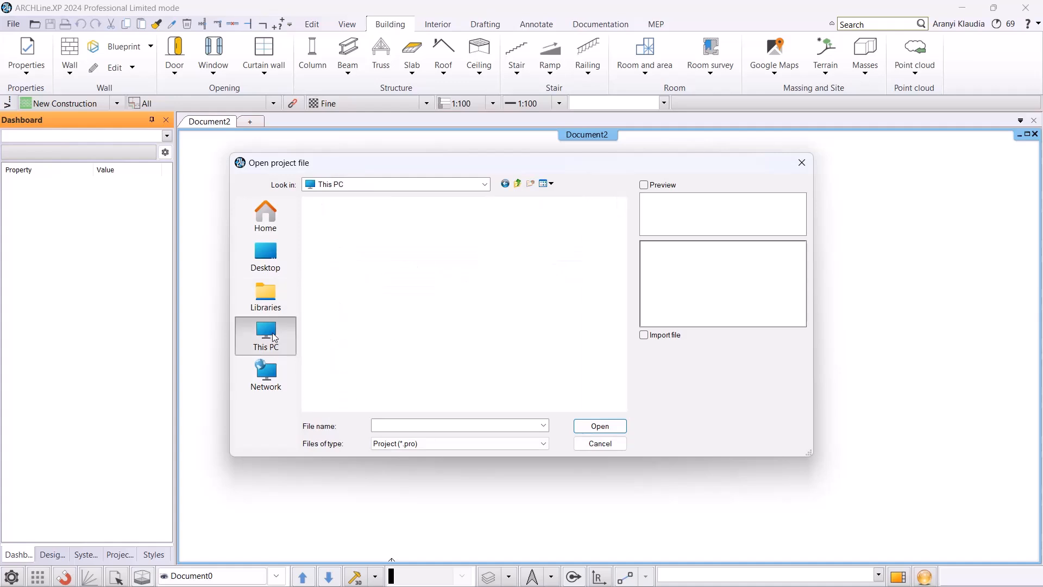
{"action": "left_click", "coordinate": [265, 255]}
{"action": "double_click", "coordinate": [499, 261]}
{"action": "double_click", "coordinate": [359, 217]}
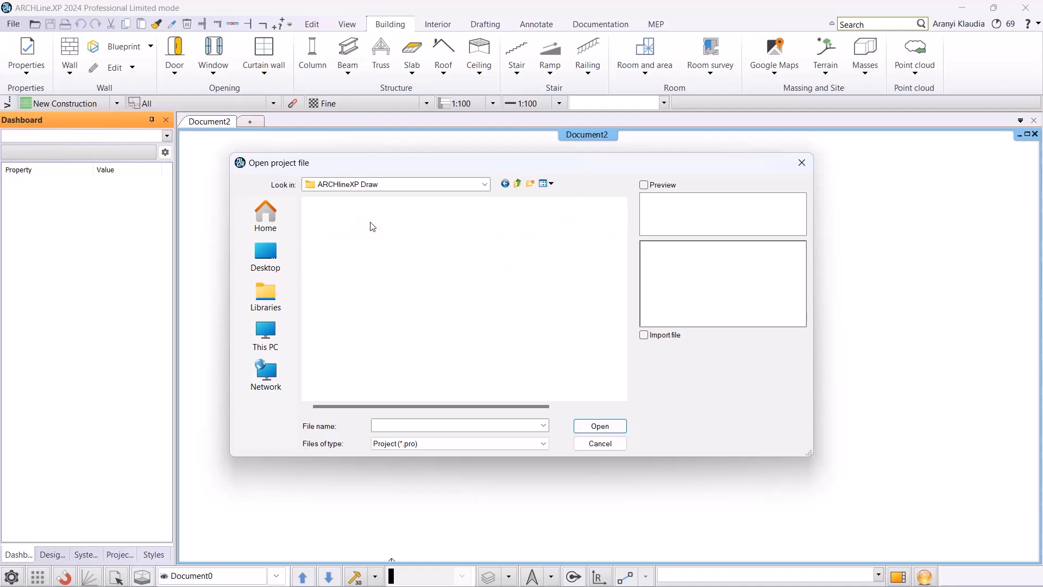
{"action": "double_click", "coordinate": [371, 231]}
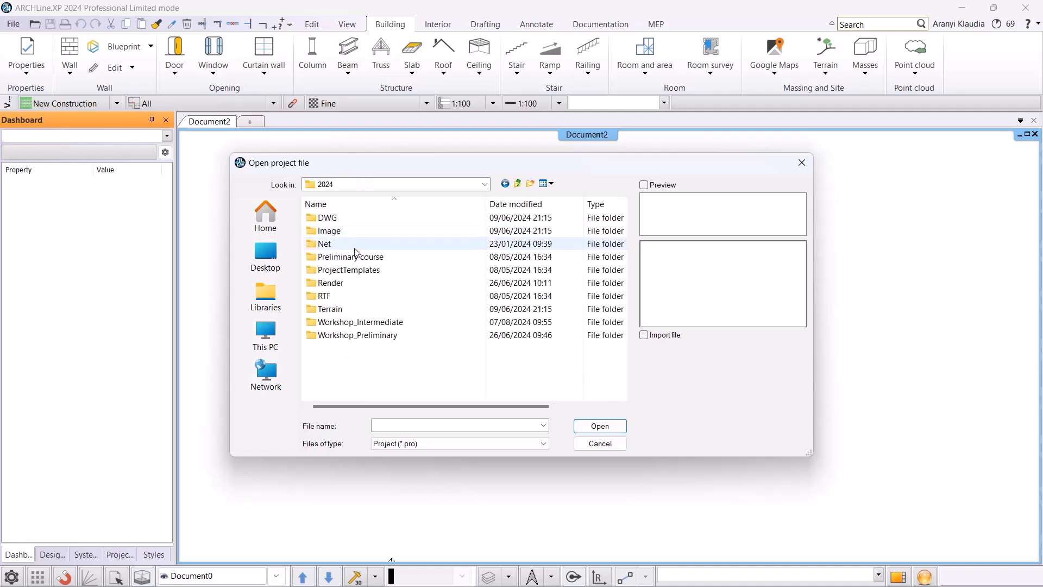
{"action": "double_click", "coordinate": [363, 322]}
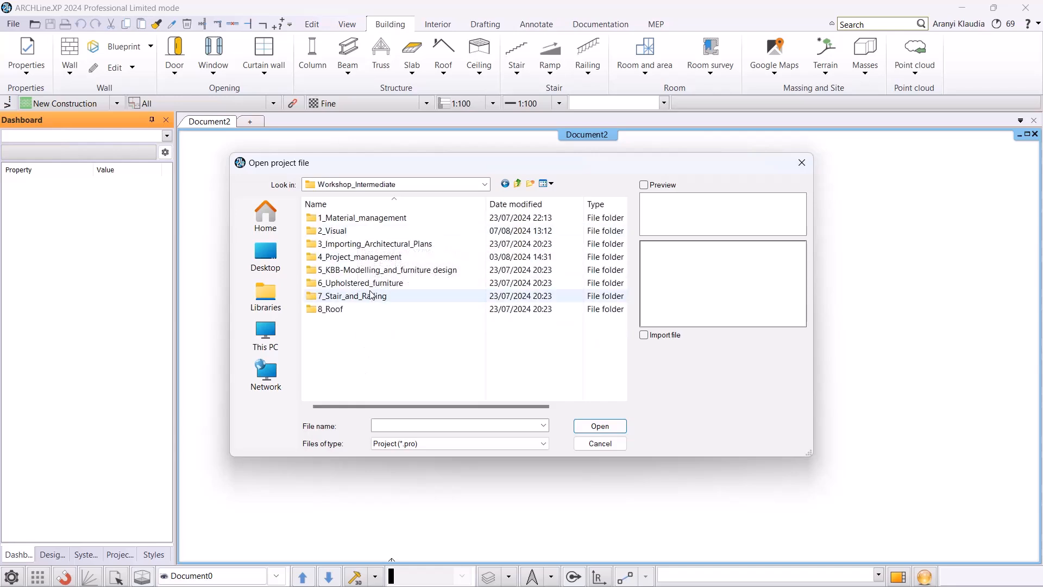
{"action": "double_click", "coordinate": [379, 271]}
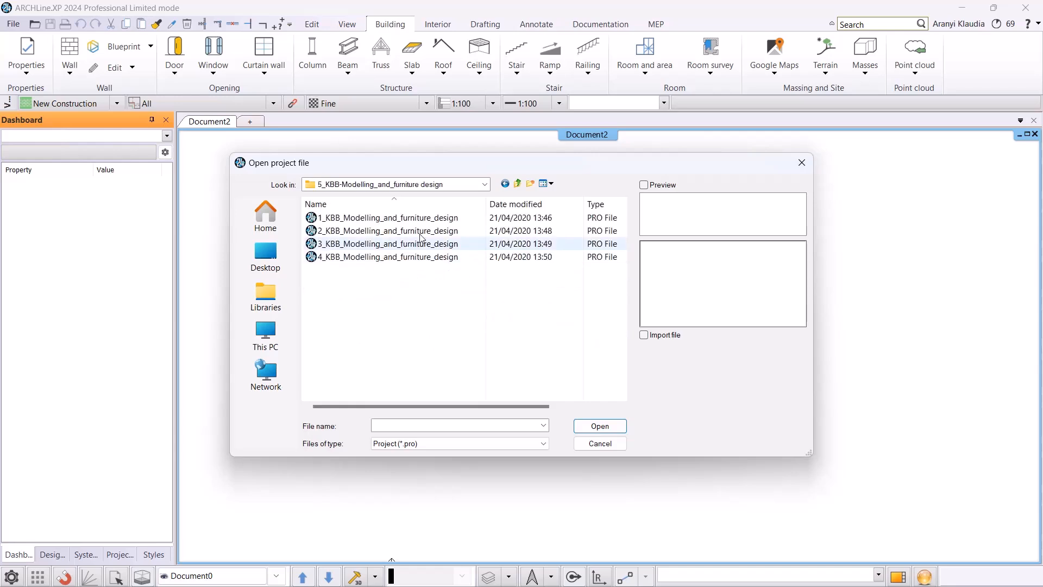
{"action": "left_click", "coordinate": [420, 219]}
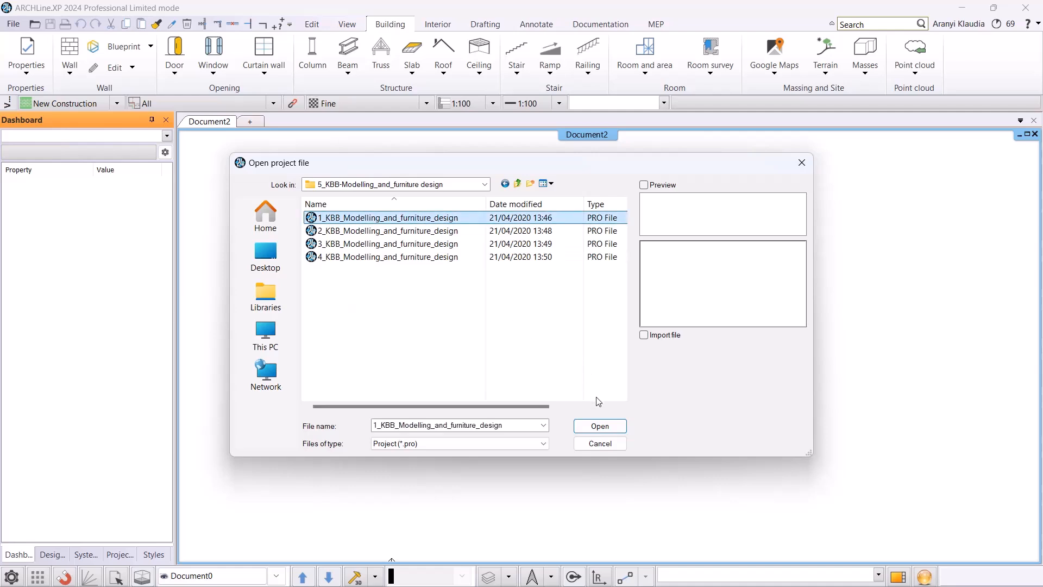
{"action": "left_click", "coordinate": [600, 426]}
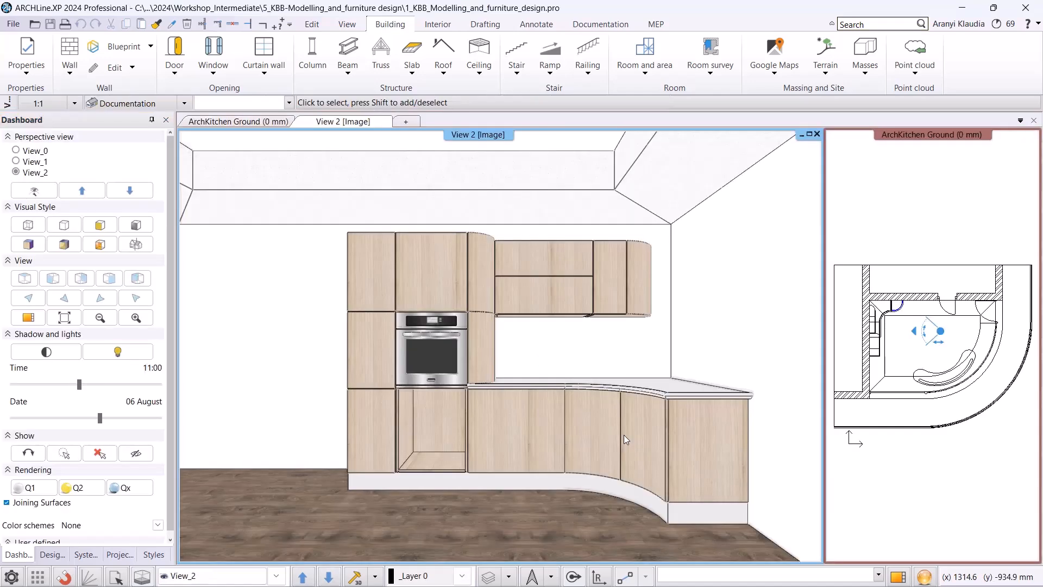
Save the project under the new name Kitchen_AK in the same folder.
{"action": "left_click", "coordinate": [13, 24]}
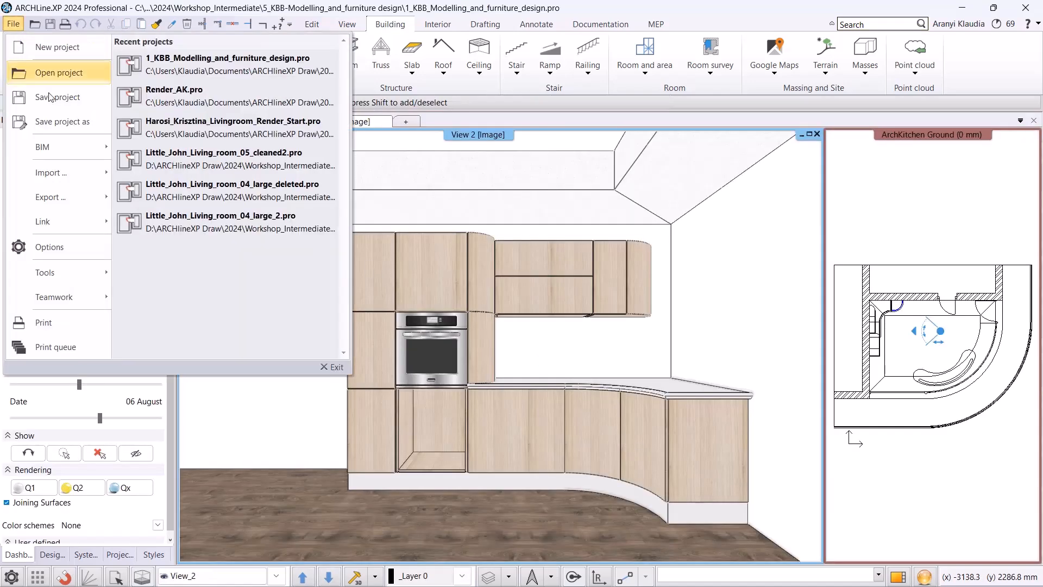
{"action": "left_click", "coordinate": [55, 121]}
{"action": "left_click", "coordinate": [591, 464]}
{"action": "double_click", "coordinate": [492, 423]}
{"action": "key", "text": "ctrl+a"}
{"action": "type", "text": "Kitchen_AK"}
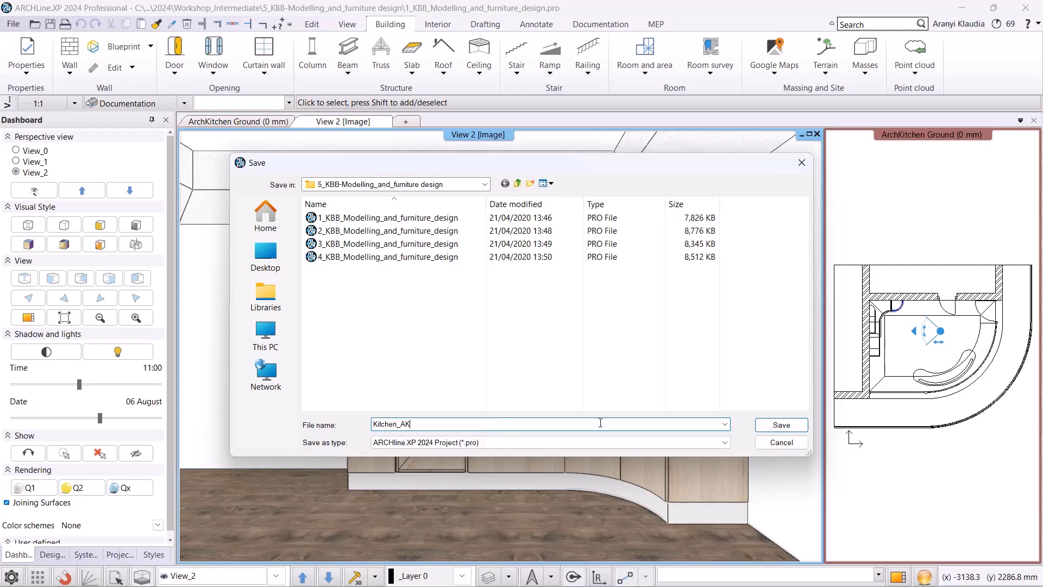
{"action": "left_click", "coordinate": [781, 425]}
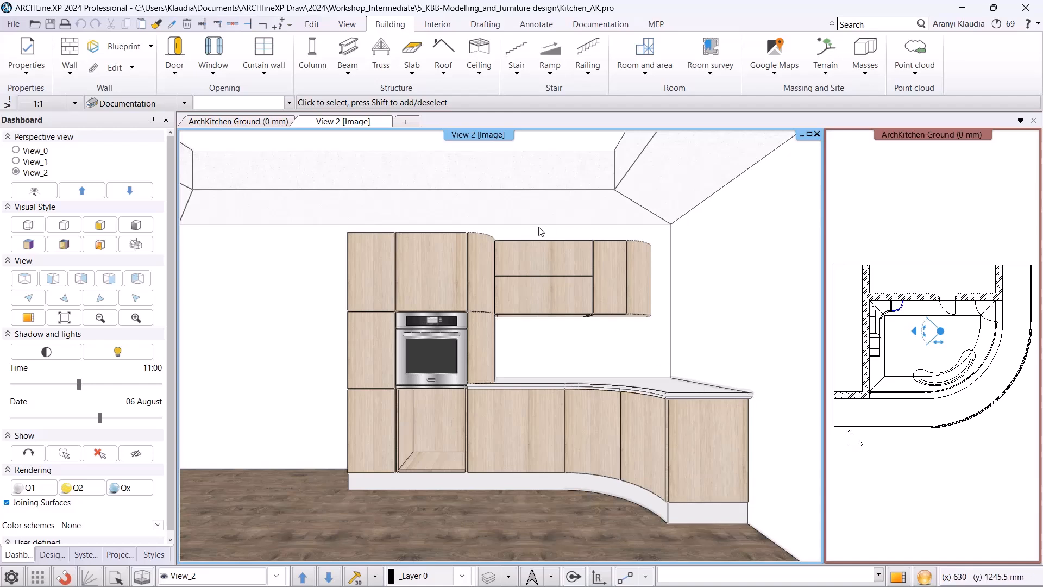
Open the tall oven unit in the cabinet editor and split its lower compartment with a single horizontal division only.
{"action": "left_click", "coordinate": [435, 387]}
{"action": "left_click", "coordinate": [459, 427]}
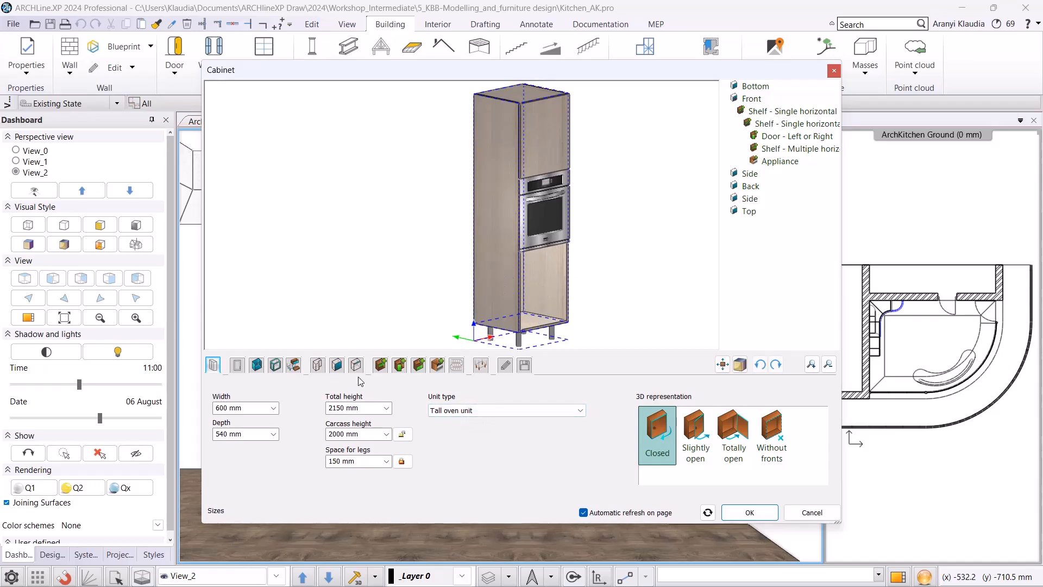
{"action": "left_click", "coordinate": [380, 365]}
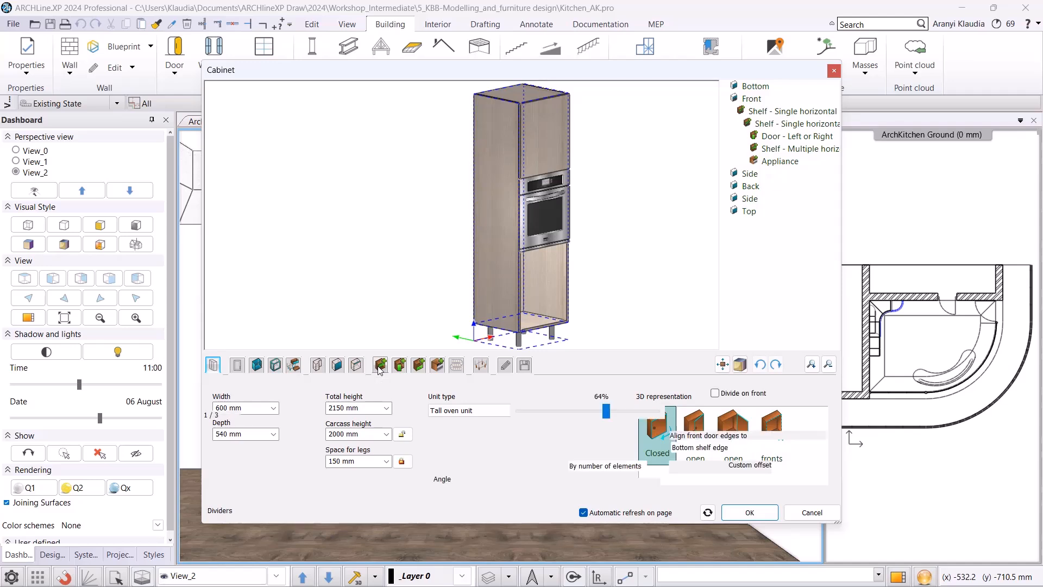
{"action": "left_click", "coordinate": [543, 286]}
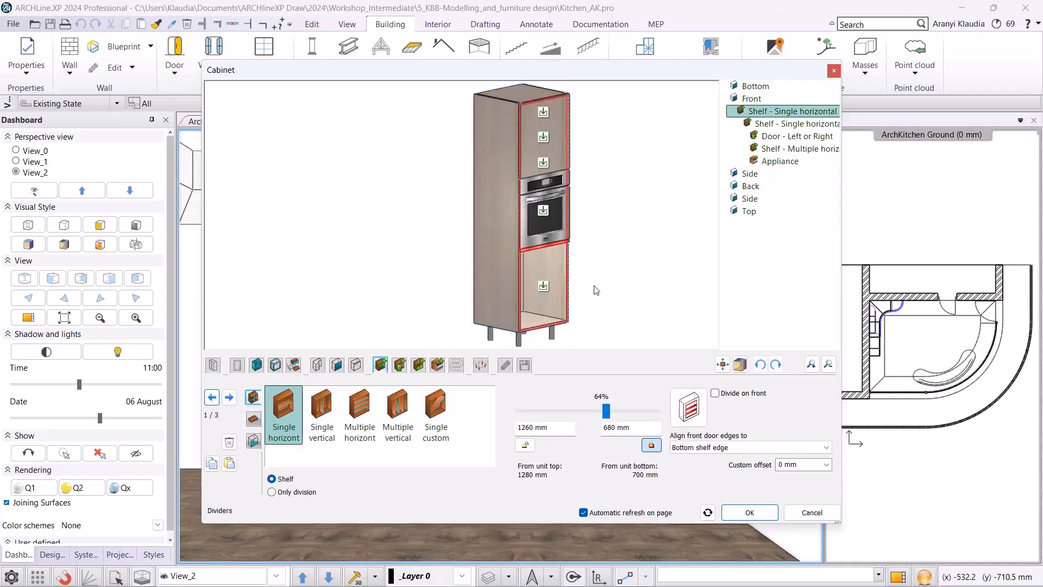
{"action": "left_click", "coordinate": [653, 335]}
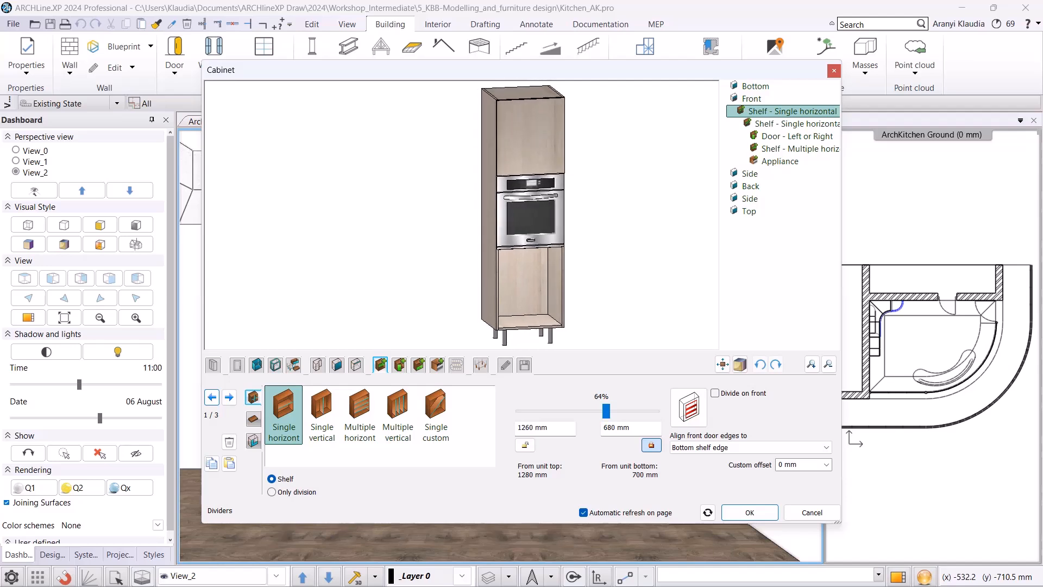
{"action": "left_click", "coordinate": [526, 290]}
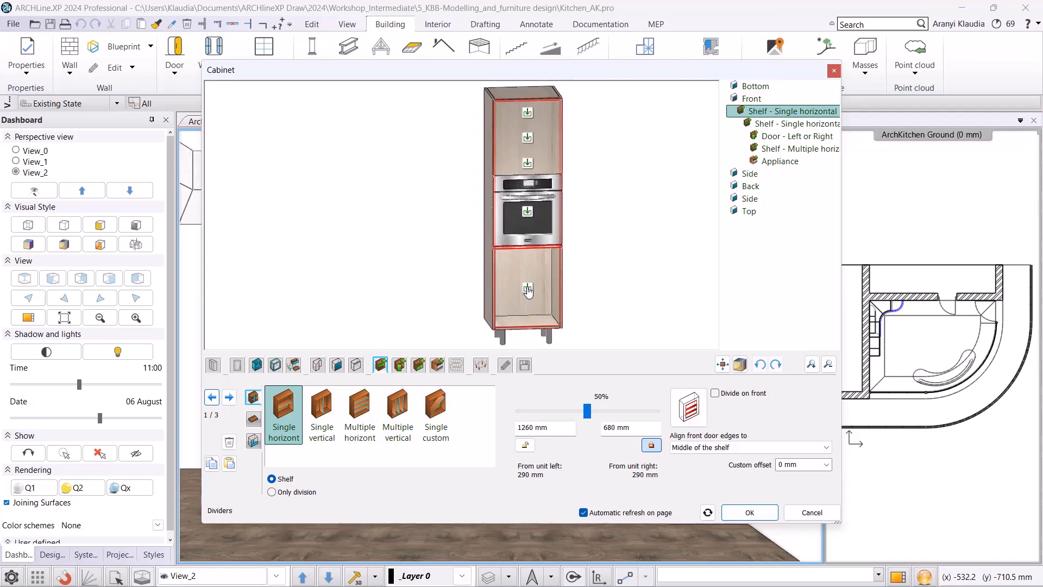
{"action": "left_click", "coordinate": [288, 414]}
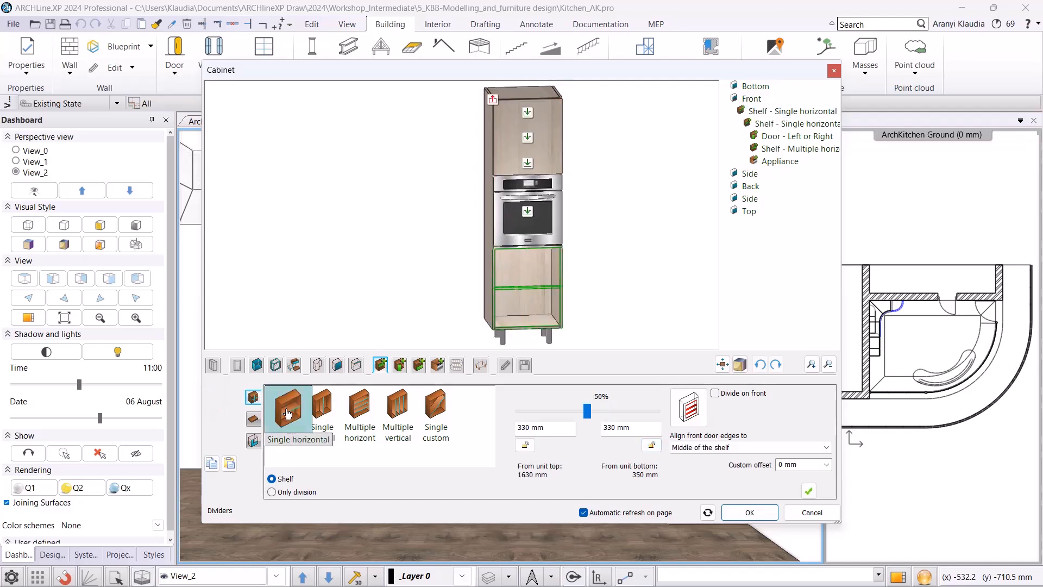
{"action": "left_click", "coordinate": [272, 492]}
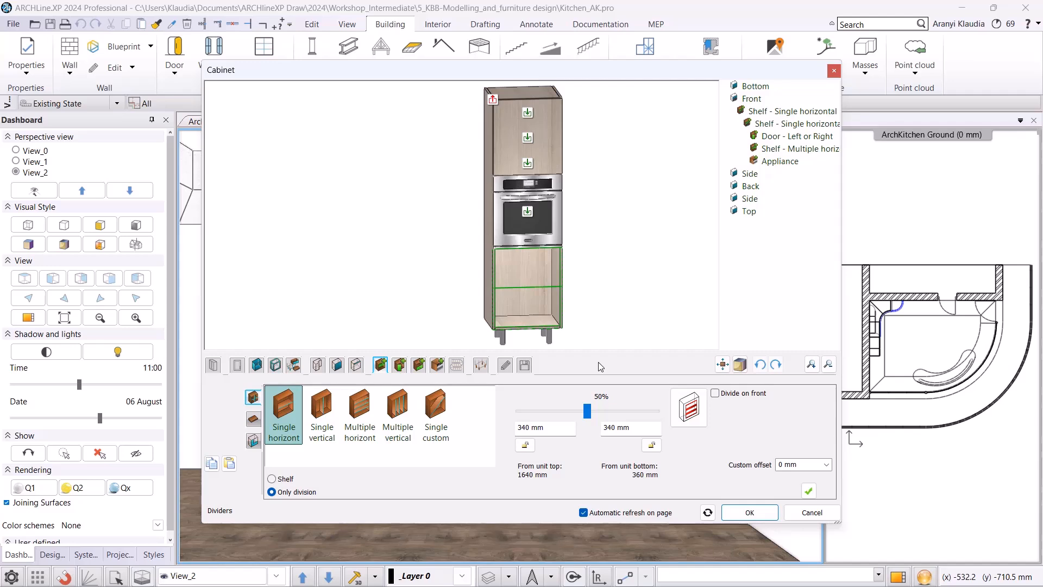
{"action": "left_click", "coordinate": [808, 490]}
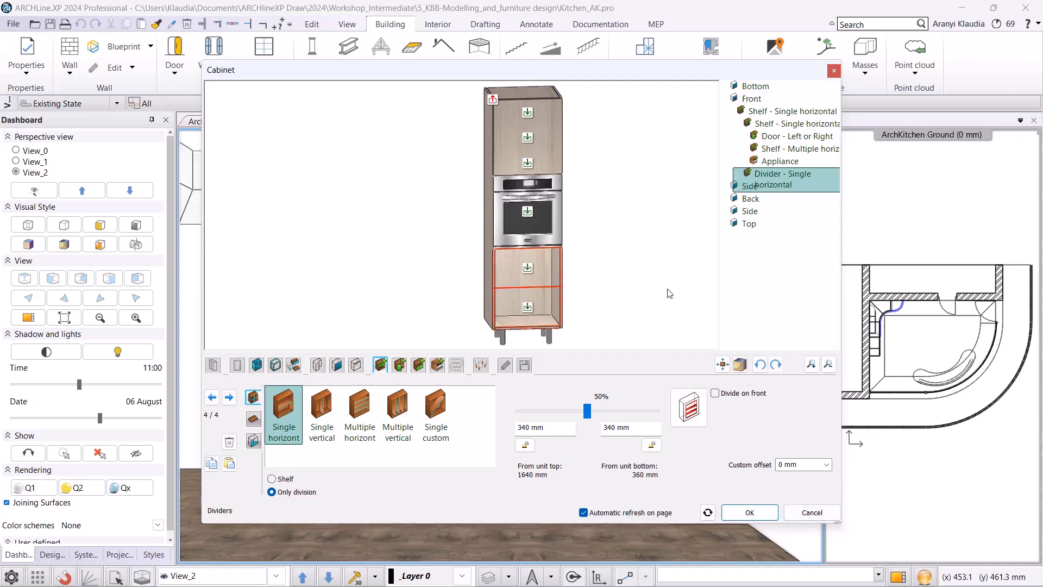
Add a single drawer with front to each of the two new lower compartments of the oven unit.
{"action": "left_click", "coordinate": [530, 271]}
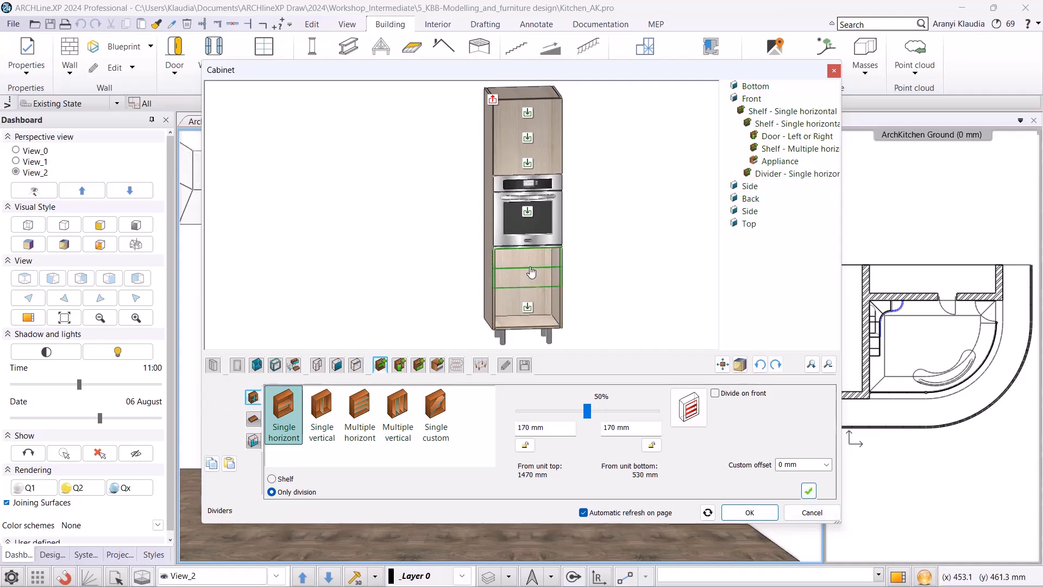
{"action": "left_click", "coordinate": [418, 364]}
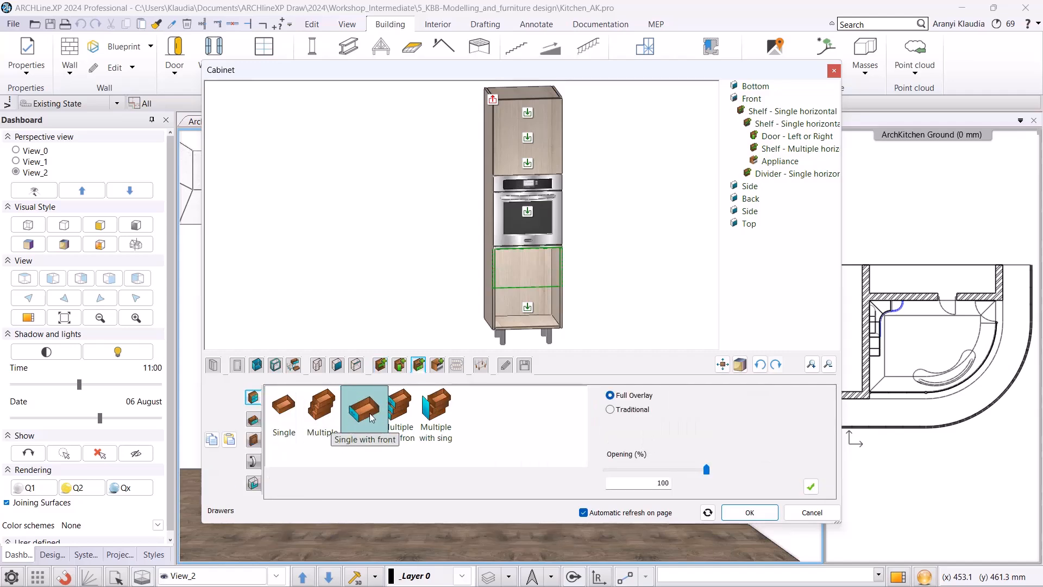
{"action": "left_click", "coordinate": [810, 487]}
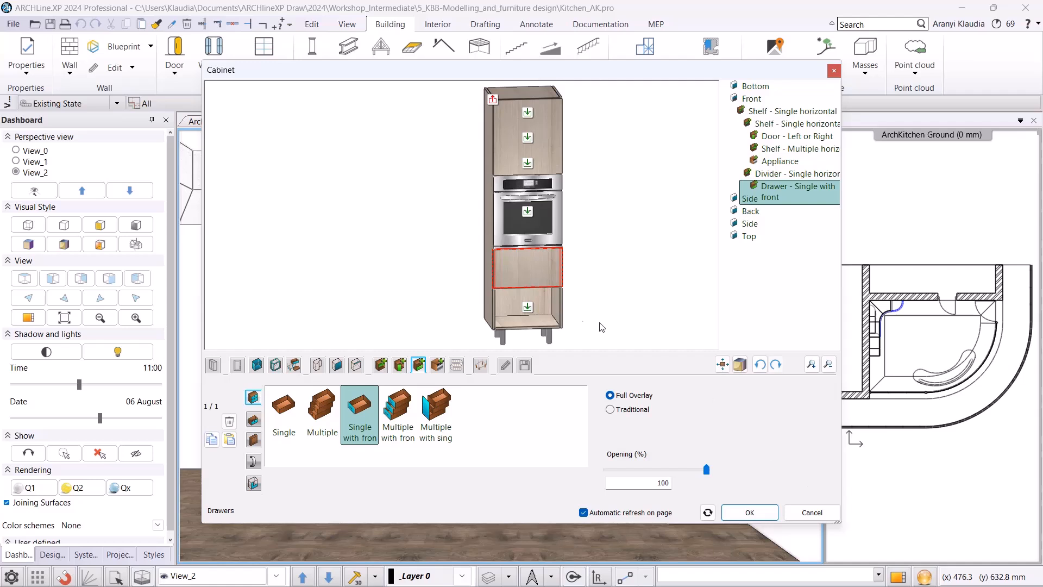
{"action": "left_click", "coordinate": [528, 308]}
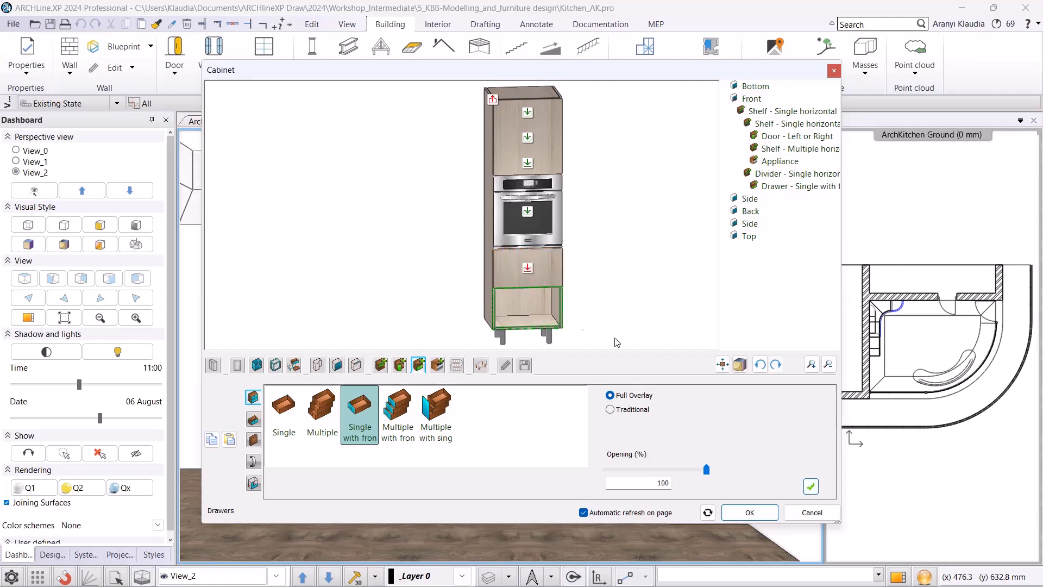
{"action": "left_click", "coordinate": [810, 487]}
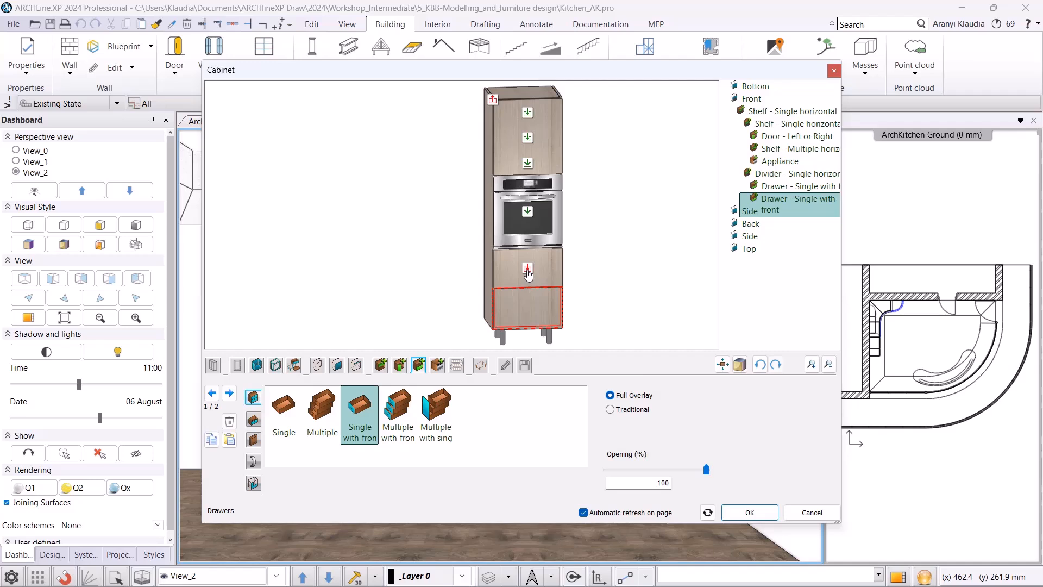
Give the upper drawer a non-default Wood11 front material and apply the cabinet changes.
{"action": "left_click", "coordinate": [527, 269]}
{"action": "left_click", "coordinate": [254, 440]}
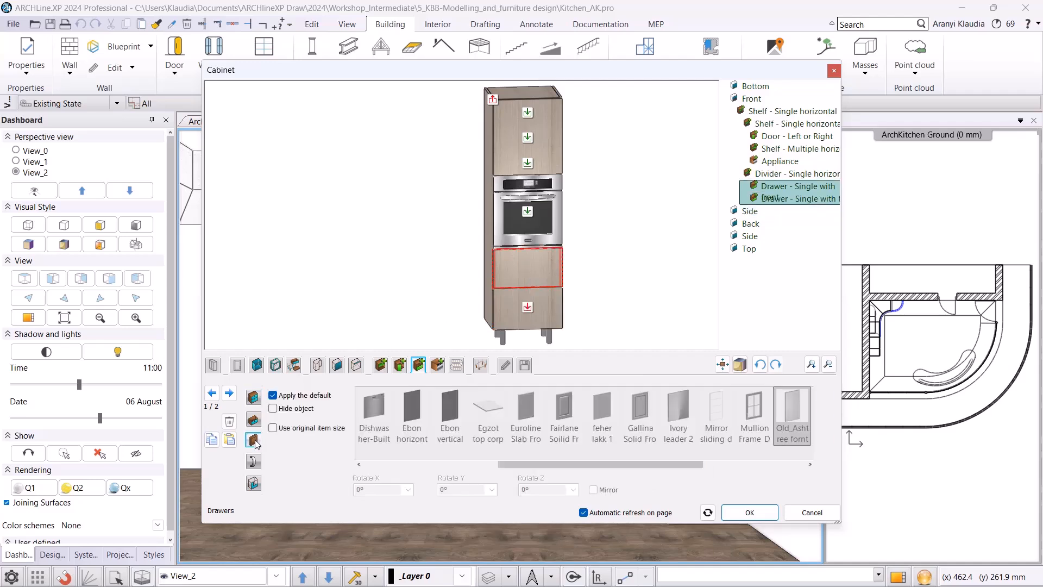
{"action": "left_click", "coordinate": [280, 397]}
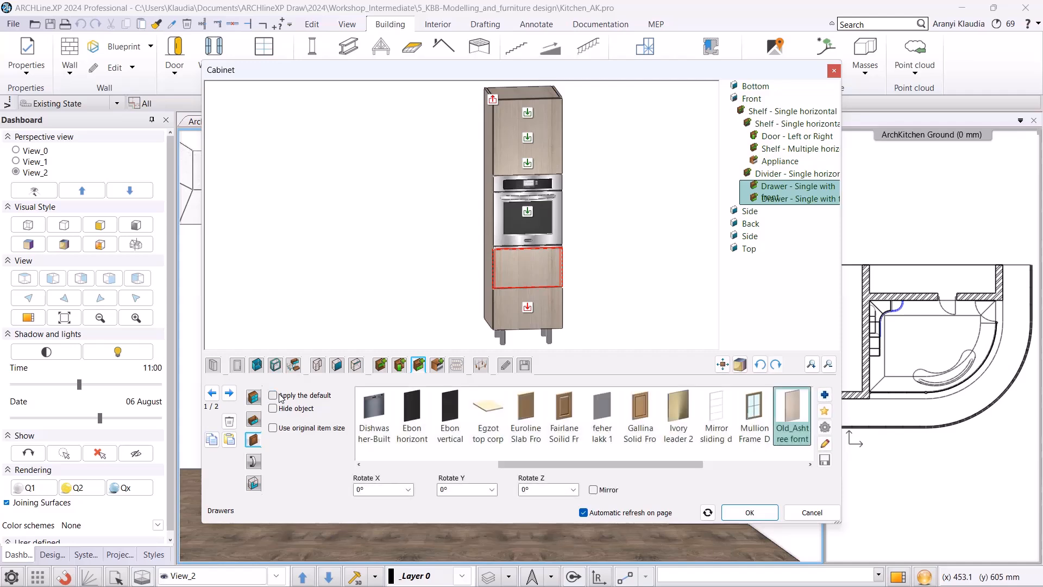
{"action": "left_click_drag", "start_coordinate": [503, 465], "coordinate": [586, 468]}
{"action": "left_click_drag", "start_coordinate": [655, 481], "coordinate": [663, 478]}
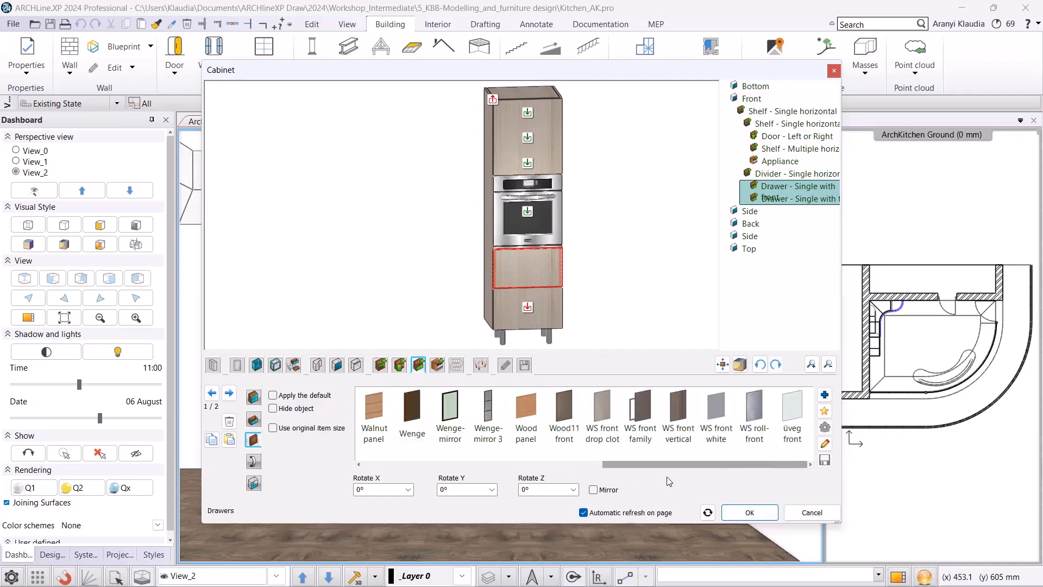
{"action": "left_click", "coordinate": [567, 418]}
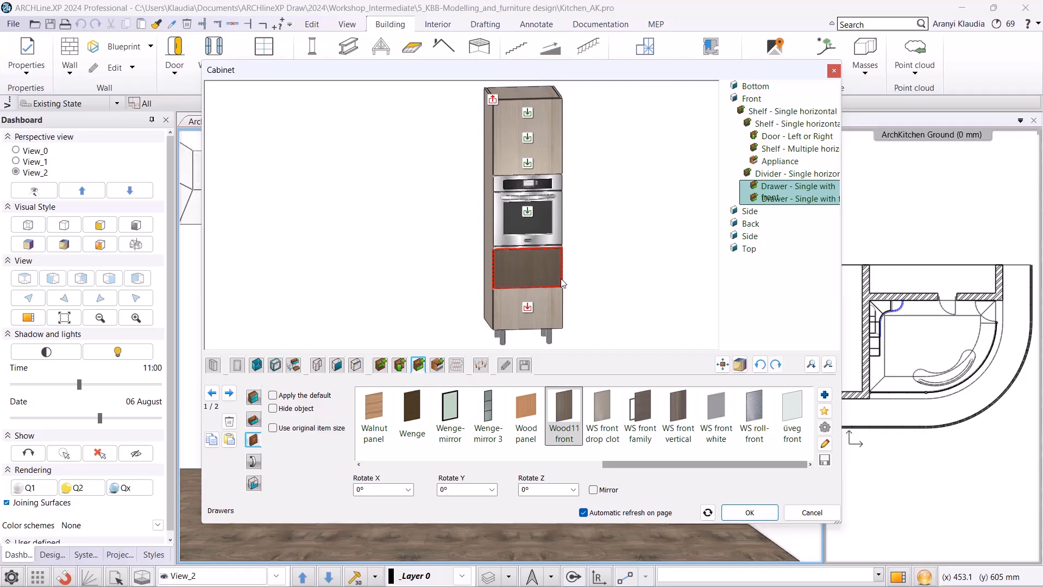
{"action": "left_click", "coordinate": [732, 513]}
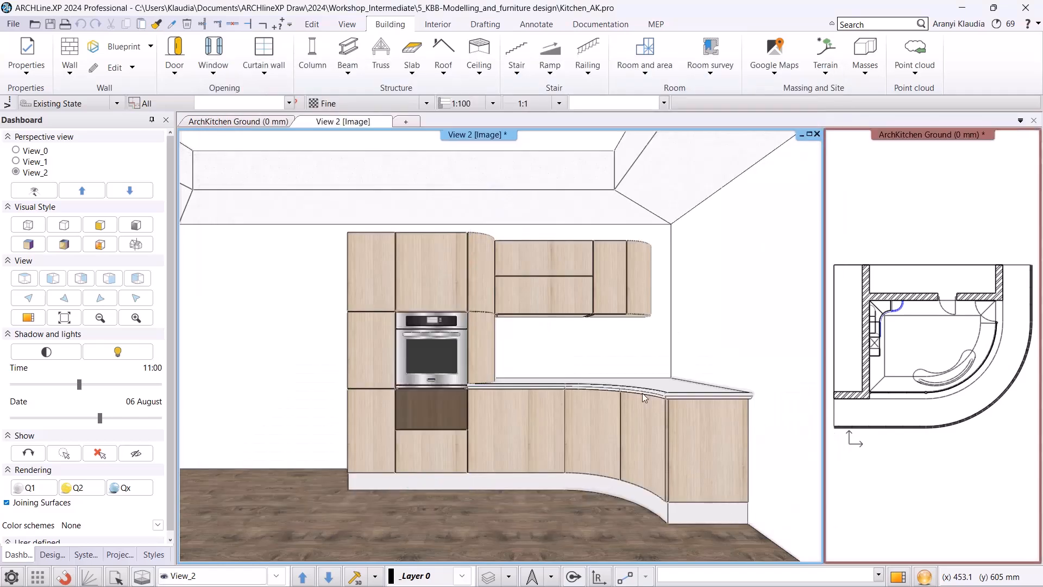
Edit the narrow tall unit to the left and give its top door a non-default Wood11 front material.
{"action": "left_click", "coordinate": [371, 333]}
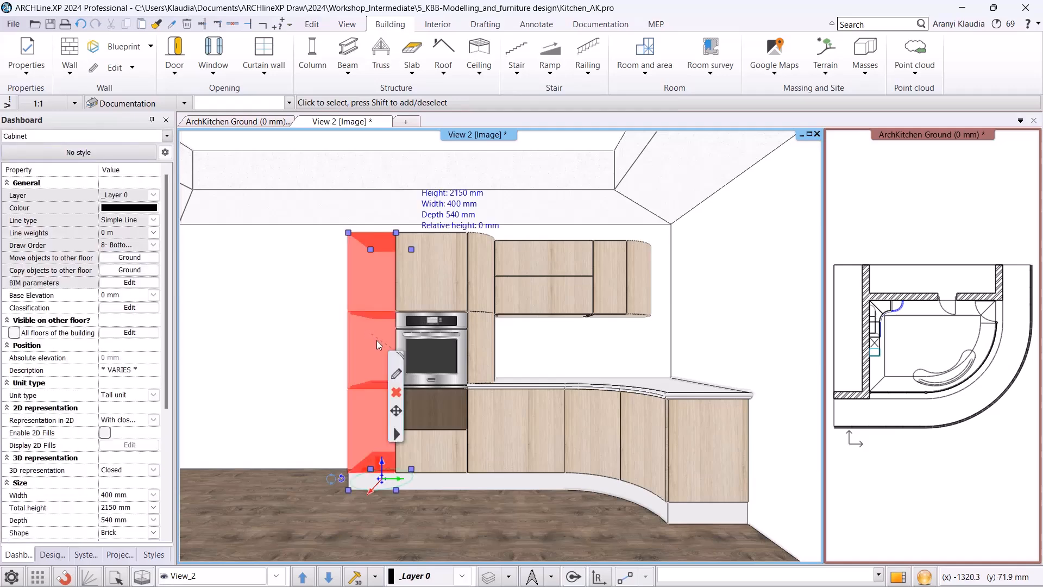
{"action": "left_click", "coordinate": [403, 377]}
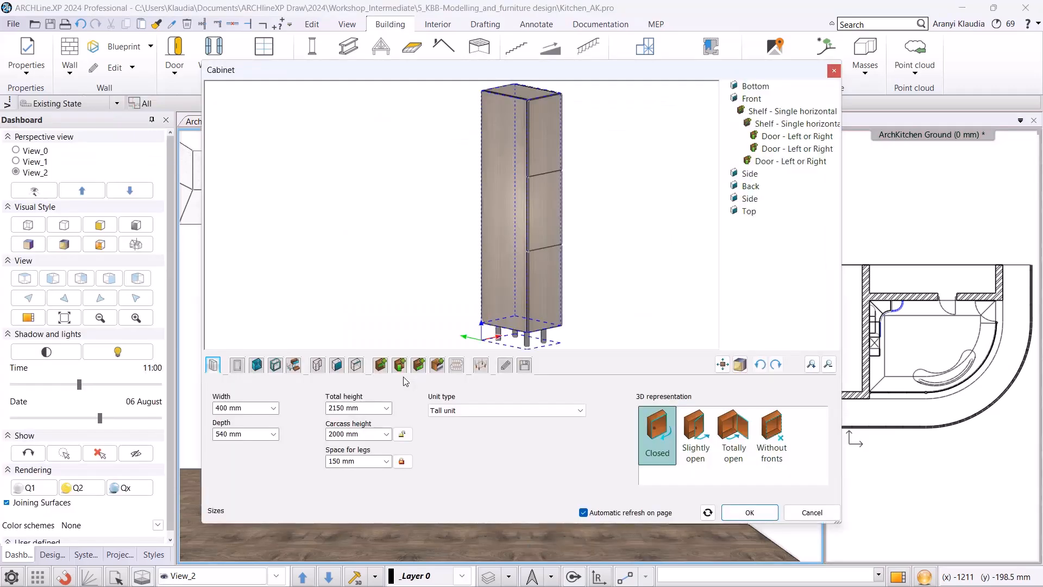
{"action": "left_click", "coordinate": [534, 153]}
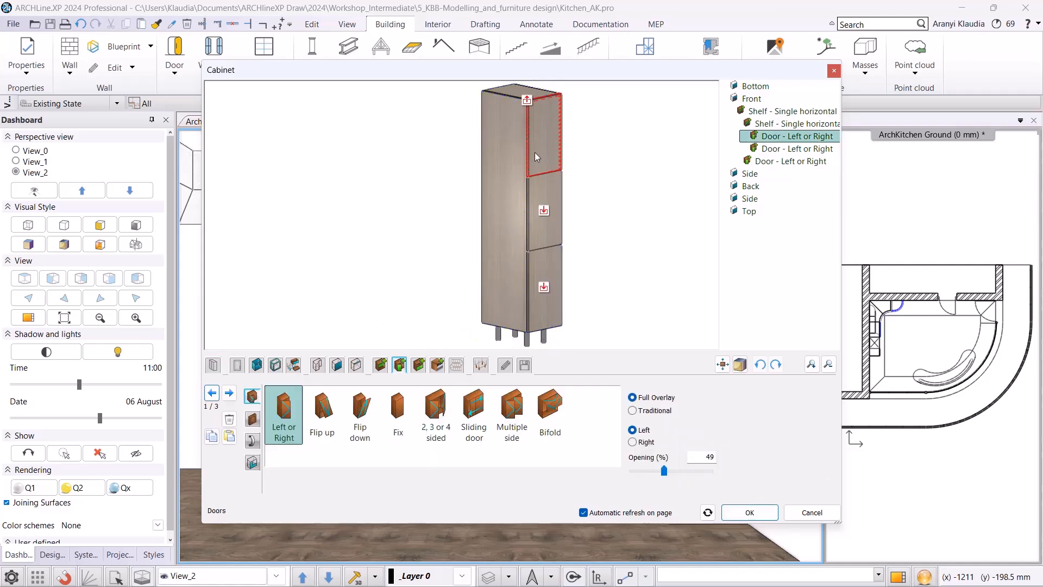
{"action": "left_click", "coordinate": [252, 419]}
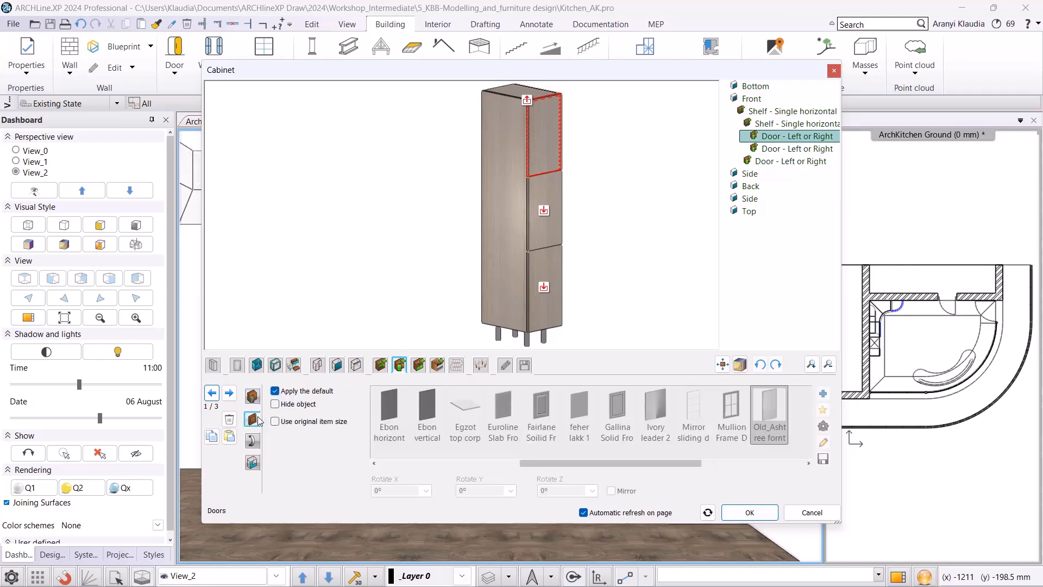
{"action": "left_click", "coordinate": [326, 391]}
{"action": "left_click_drag", "start_coordinate": [608, 460], "coordinate": [768, 457]}
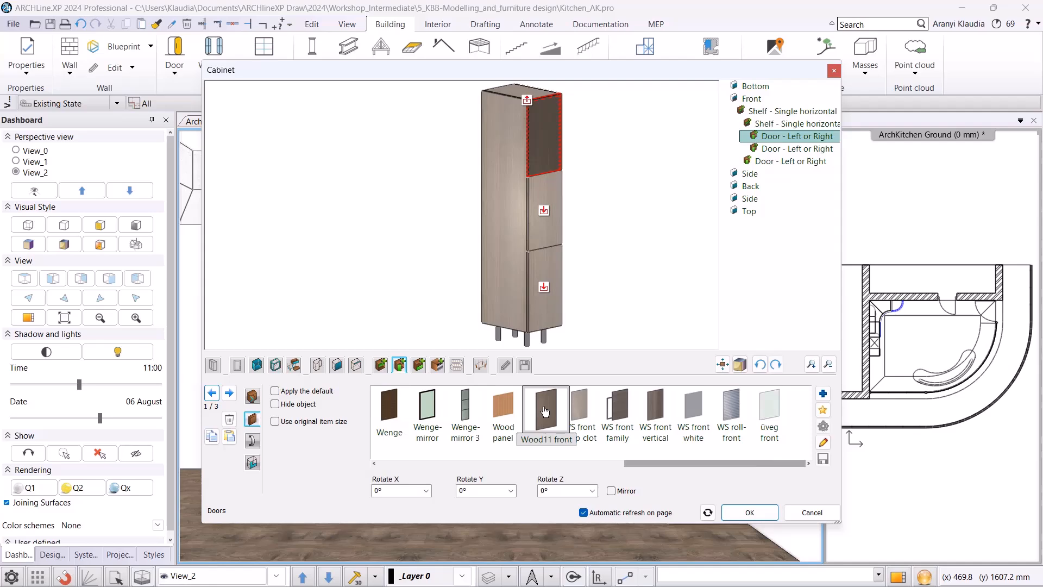
{"action": "left_click", "coordinate": [749, 512]}
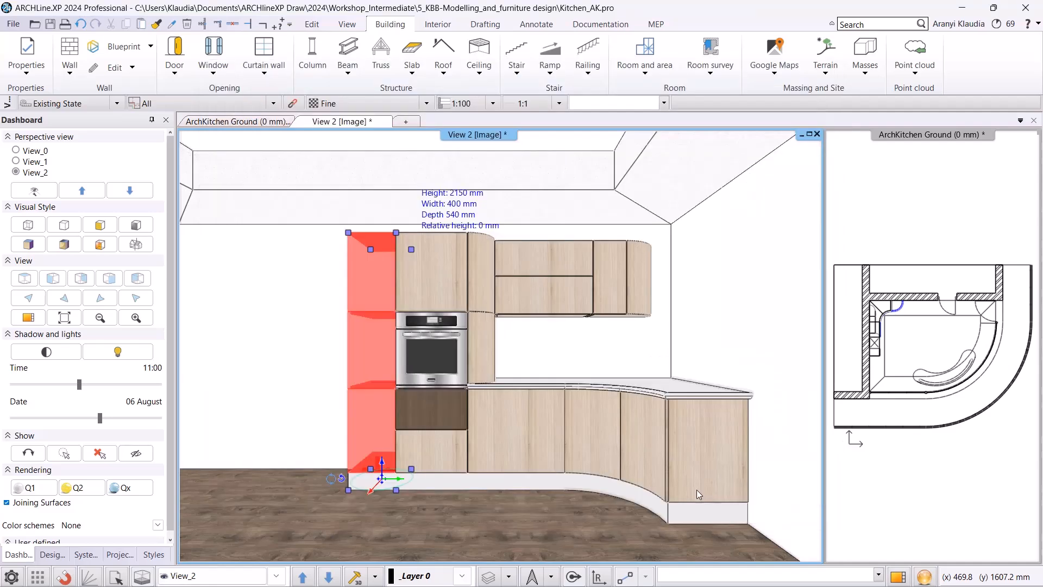
Edit the corner base unit beside the curved cabinets and give its door a non-default Wood11 front material.
{"action": "left_click", "coordinate": [608, 433]}
{"action": "key", "text": "Escape"}
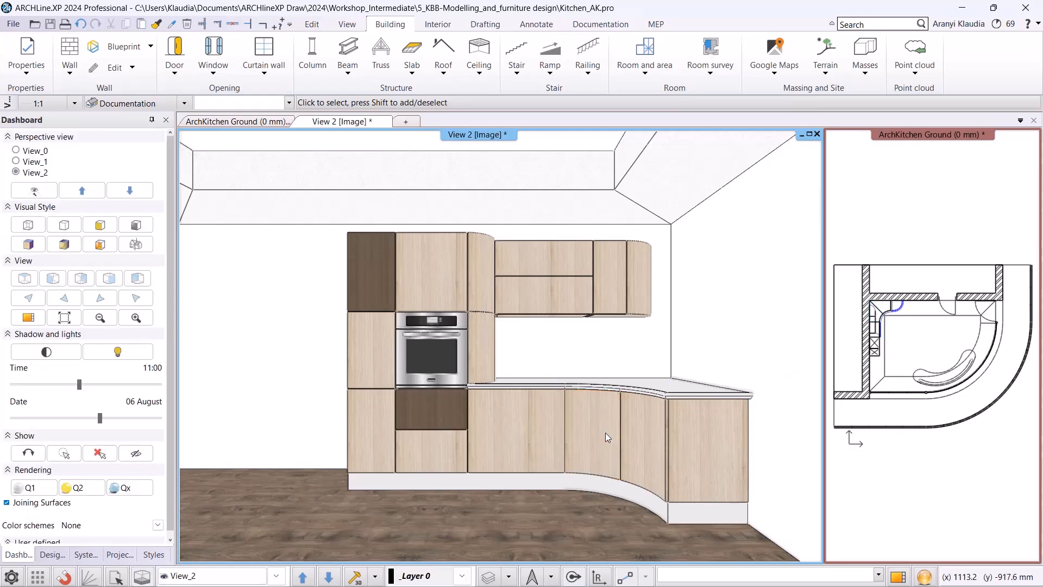
{"action": "left_click", "coordinate": [605, 433]}
{"action": "left_click", "coordinate": [630, 473]}
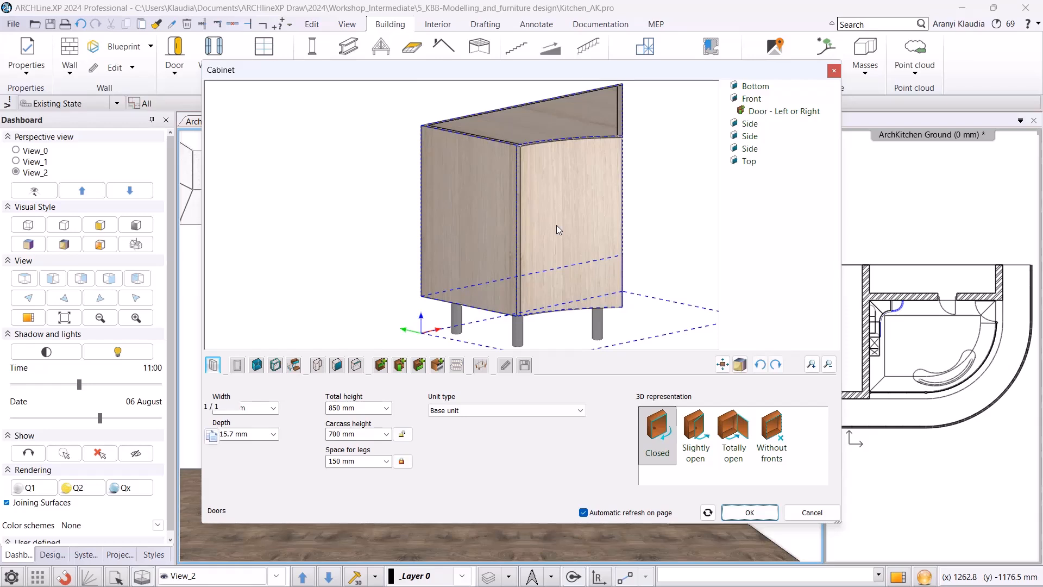
{"action": "left_click", "coordinate": [518, 271]}
{"action": "left_click", "coordinate": [252, 419]}
{"action": "left_click", "coordinate": [297, 392]}
{"action": "left_click_drag", "start_coordinate": [619, 463], "coordinate": [781, 467]}
{"action": "left_click", "coordinate": [617, 420]}
{"action": "left_click", "coordinate": [750, 512]}
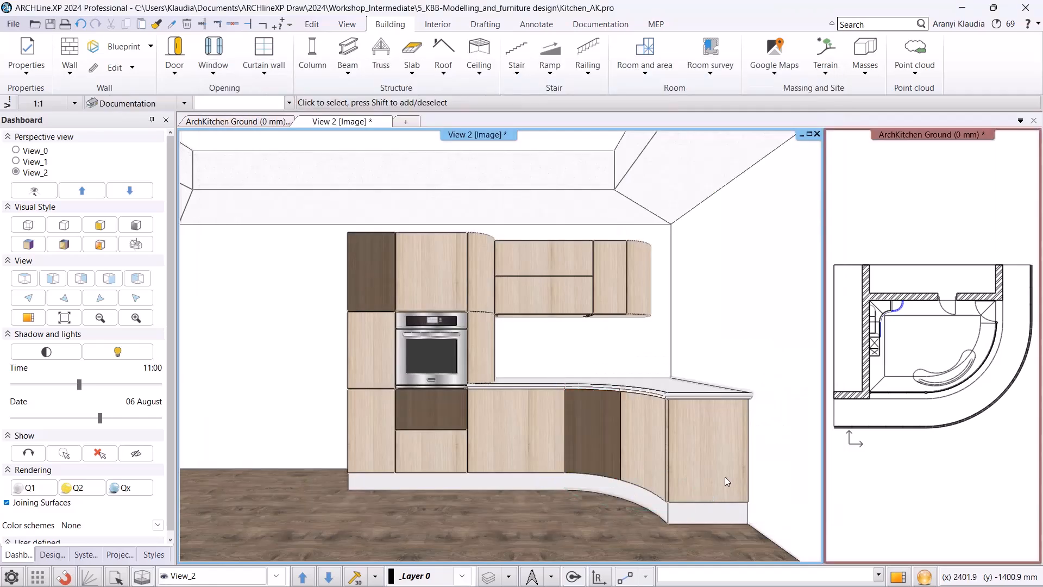
Edit the upper wall unit and give its lower flip-up door a non-default Wood11 front material.
{"action": "double_click", "coordinate": [566, 296]}
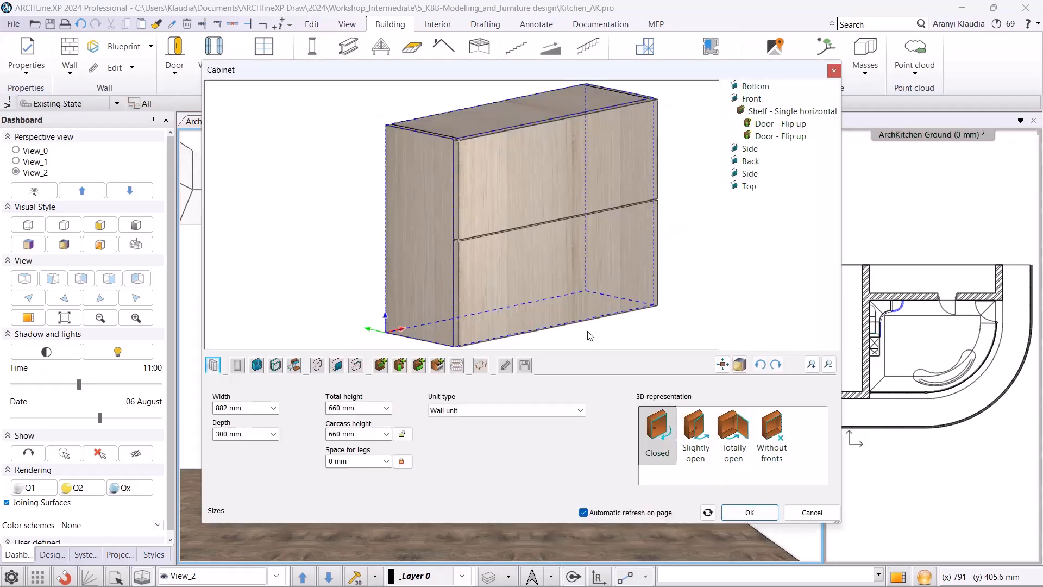
{"action": "left_click", "coordinate": [542, 288]}
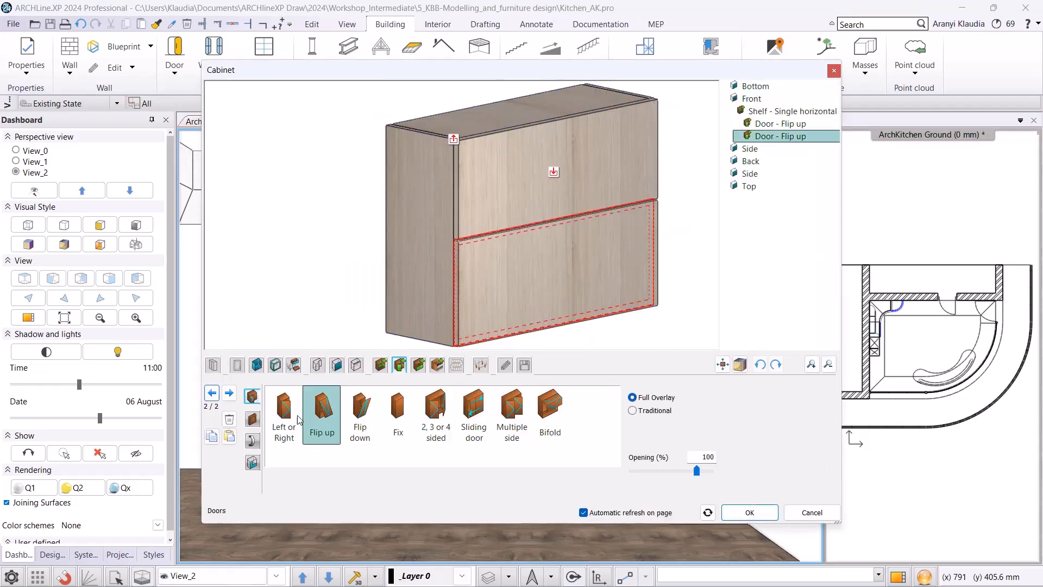
{"action": "left_click", "coordinate": [252, 419]}
{"action": "left_click", "coordinate": [276, 392]}
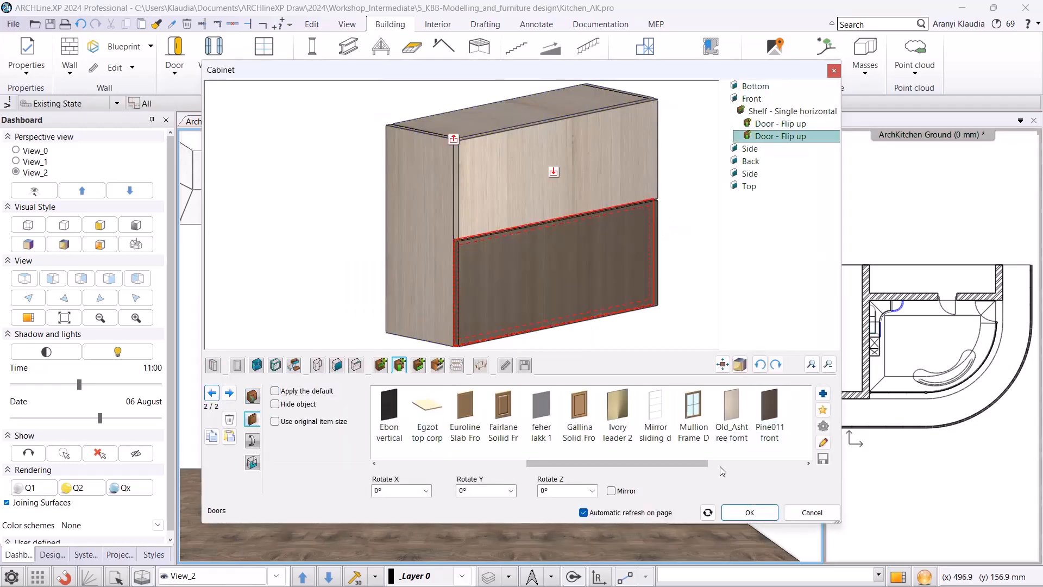
{"action": "left_click_drag", "start_coordinate": [624, 466], "coordinate": [793, 460]}
{"action": "left_click", "coordinate": [539, 412]}
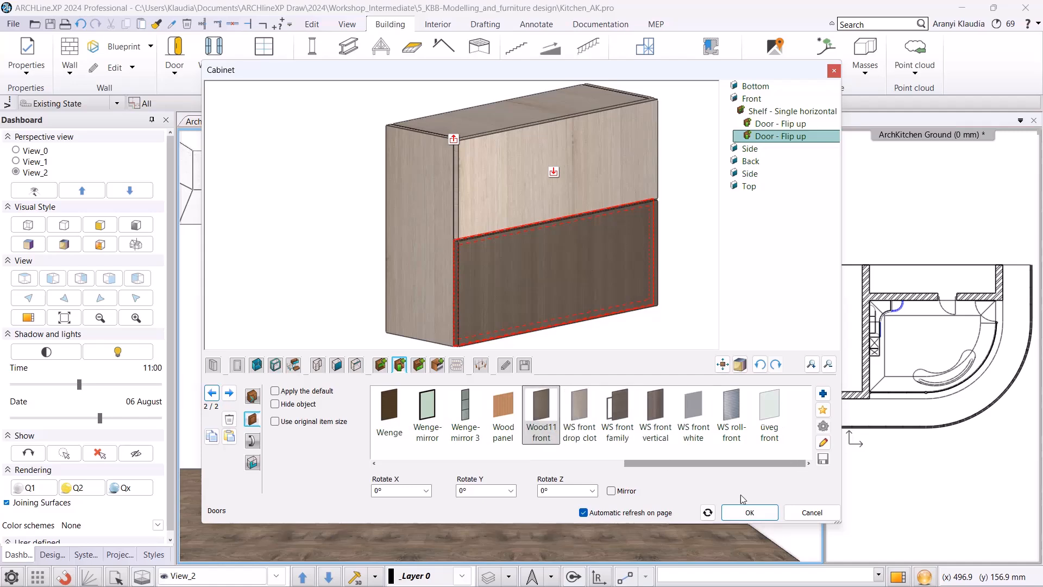
{"action": "left_click", "coordinate": [748, 512]}
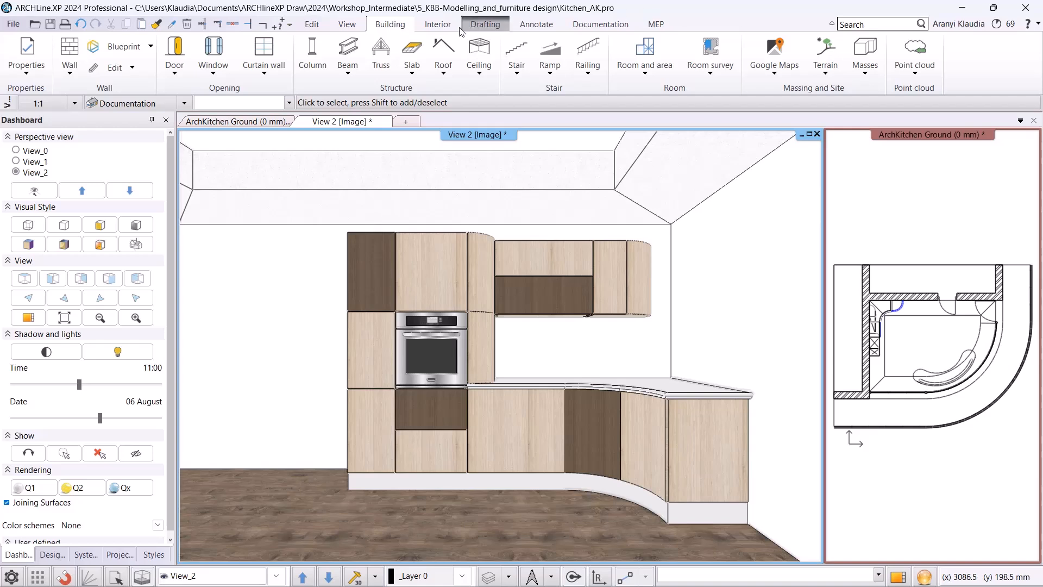
Start a new KBB cabinet door design and give it the Old_ashtree material searched from the material library.
{"action": "left_click", "coordinate": [438, 24]}
{"action": "left_click", "coordinate": [747, 78]}
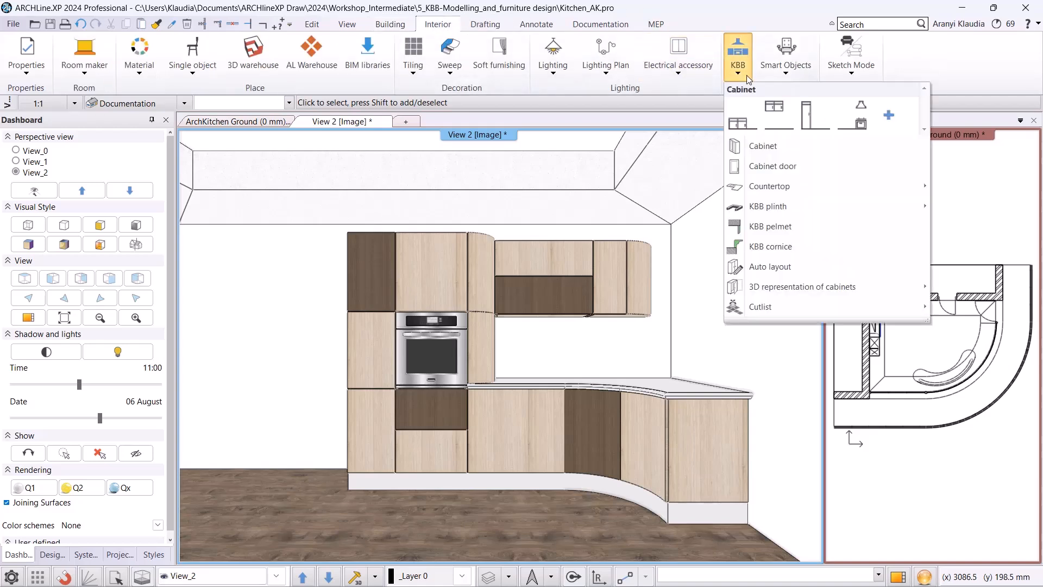
{"action": "left_click", "coordinate": [803, 172]}
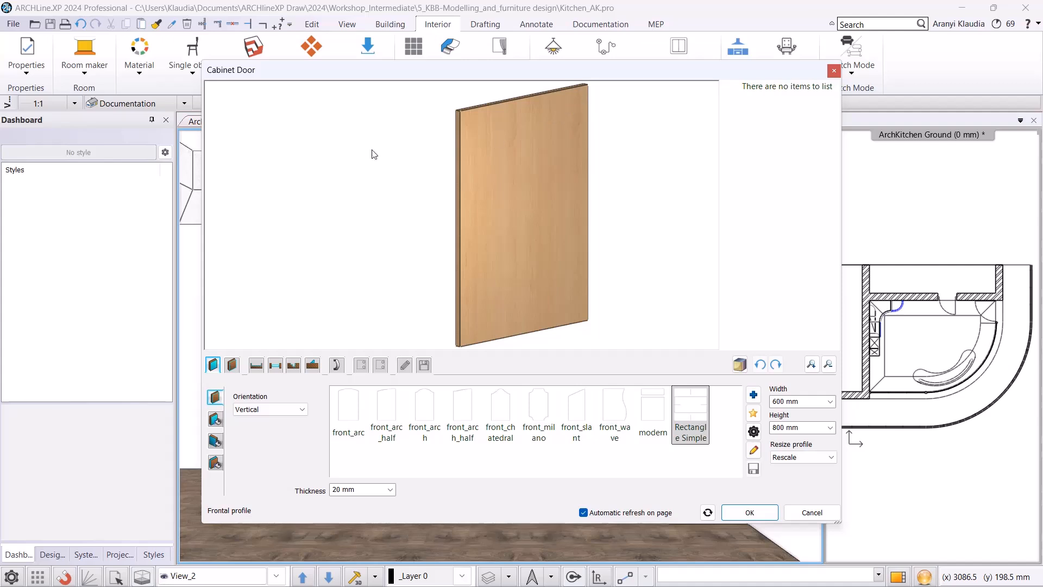
{"action": "left_click", "coordinate": [225, 416]}
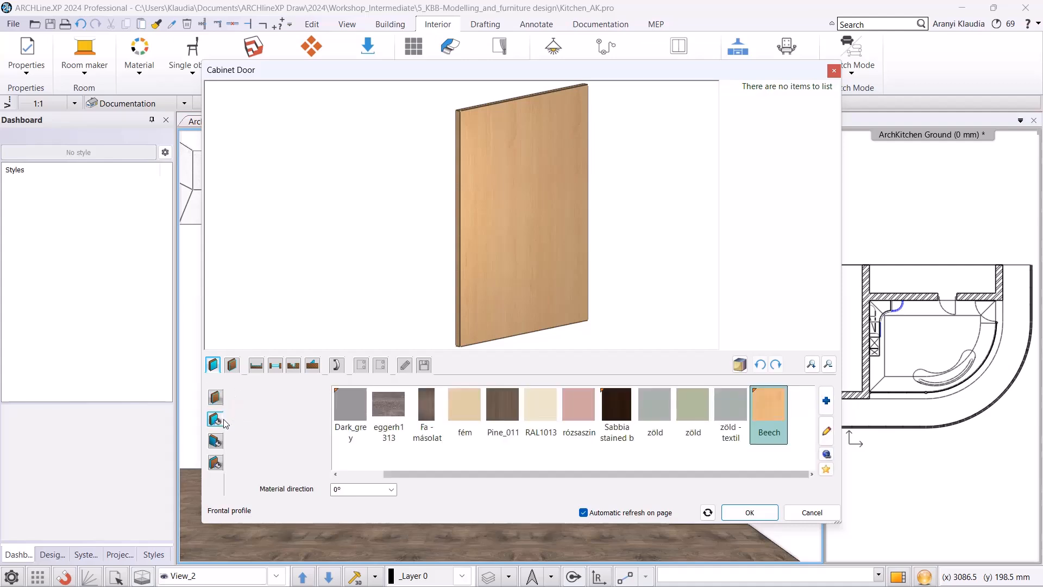
{"action": "left_click", "coordinate": [826, 400]}
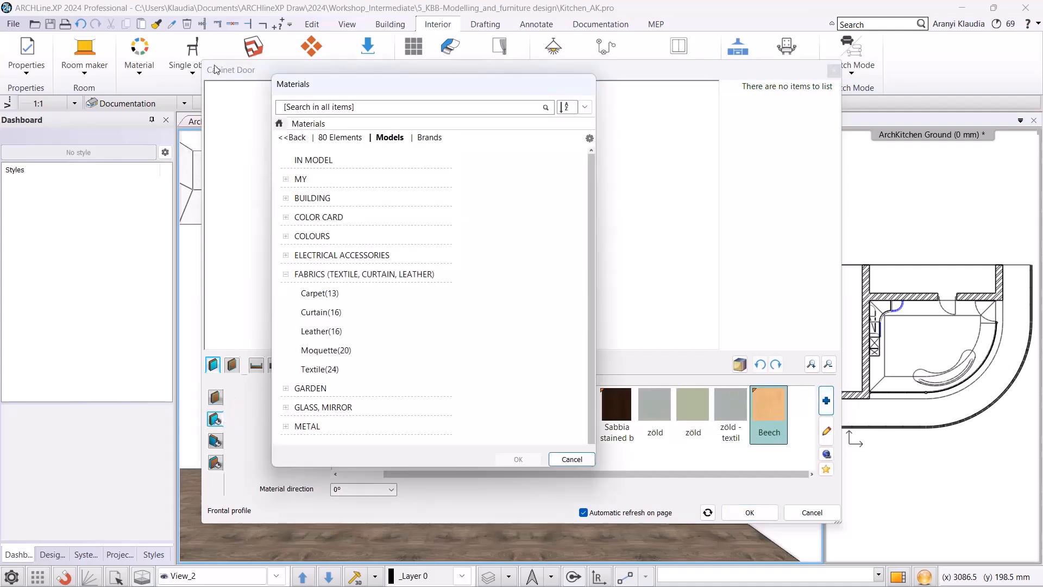
{"action": "left_click", "coordinate": [304, 113]}
{"action": "type", "text": "old"}
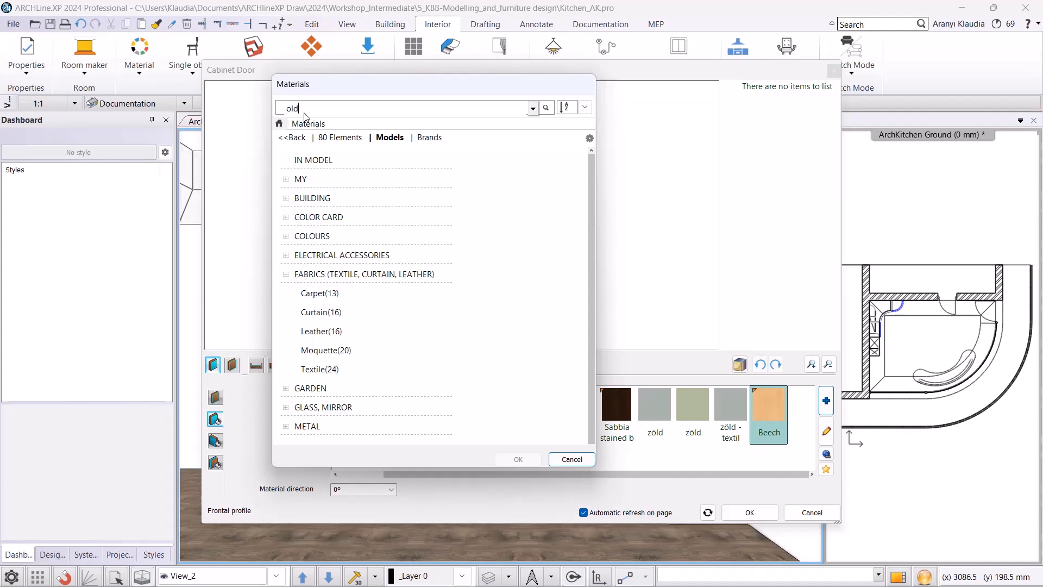
{"action": "key", "text": "Return"}
{"action": "left_click", "coordinate": [400, 288]}
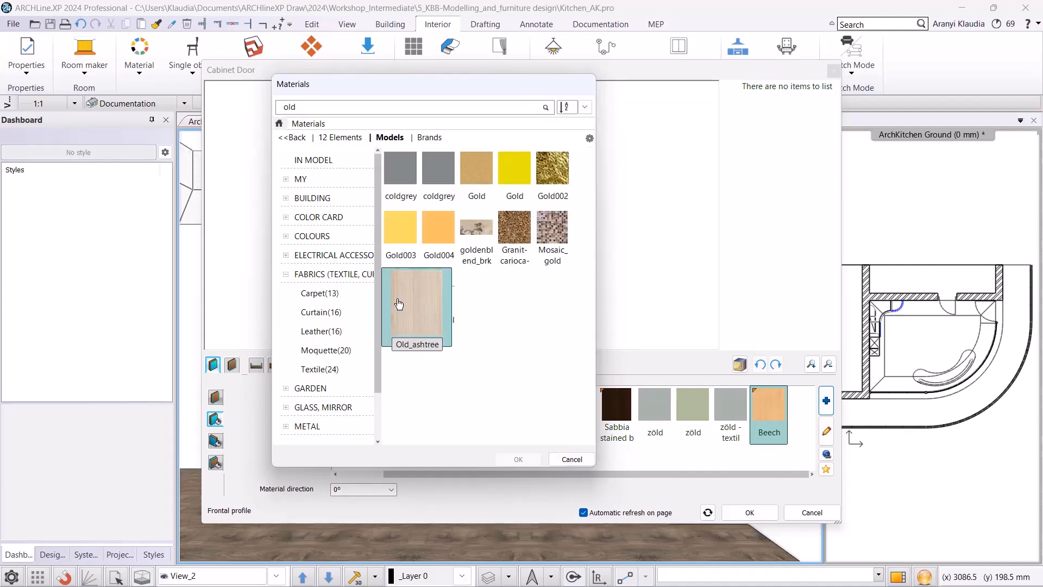
{"action": "left_click", "coordinate": [518, 459]}
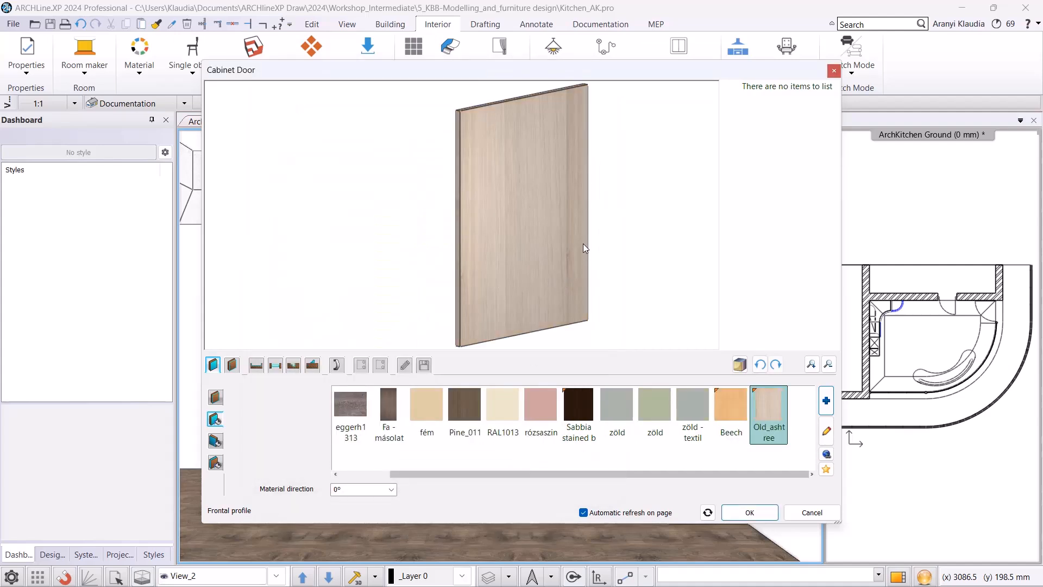
Add a horizontal1 subtracted profile along the door's top edge with all offsets set to 0 mm.
{"action": "left_click", "coordinate": [293, 365]}
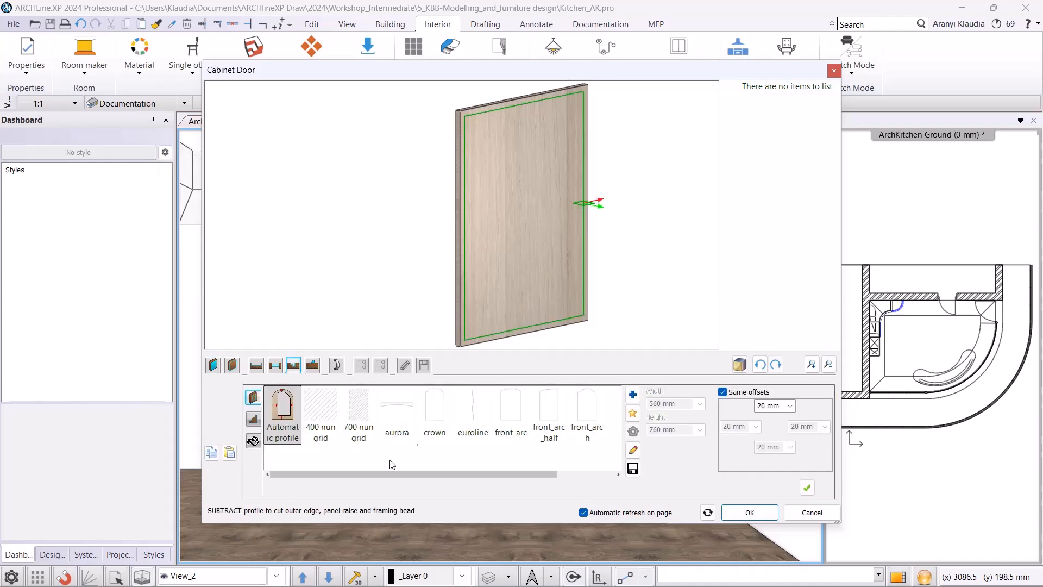
{"action": "left_click_drag", "start_coordinate": [448, 475], "coordinate": [523, 477]}
{"action": "left_click", "coordinate": [368, 413]}
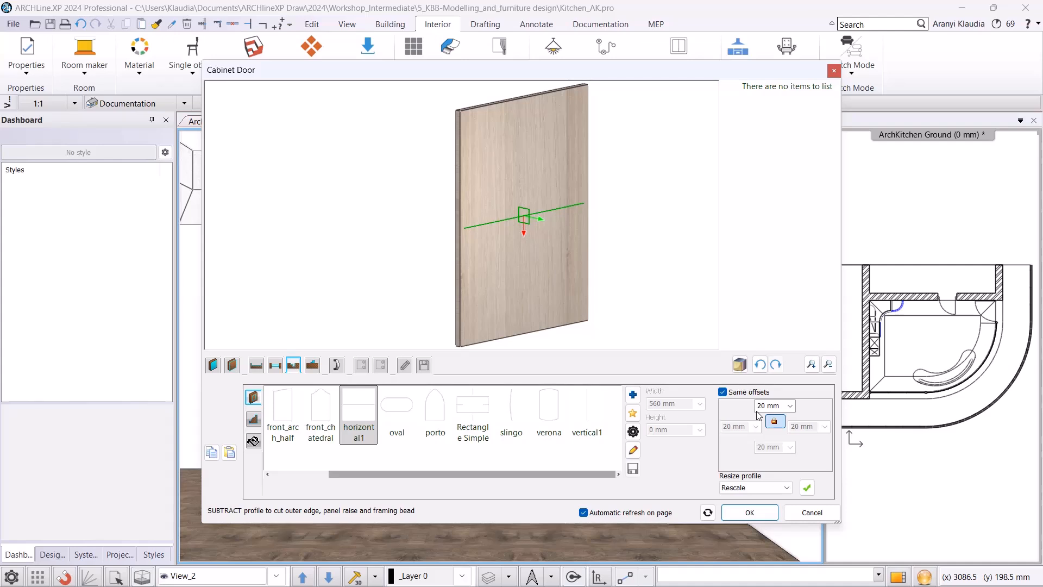
{"action": "left_click", "coordinate": [776, 407]}
{"action": "type", "text": "0"}
{"action": "key", "text": "Return"}
{"action": "left_click", "coordinate": [722, 391]}
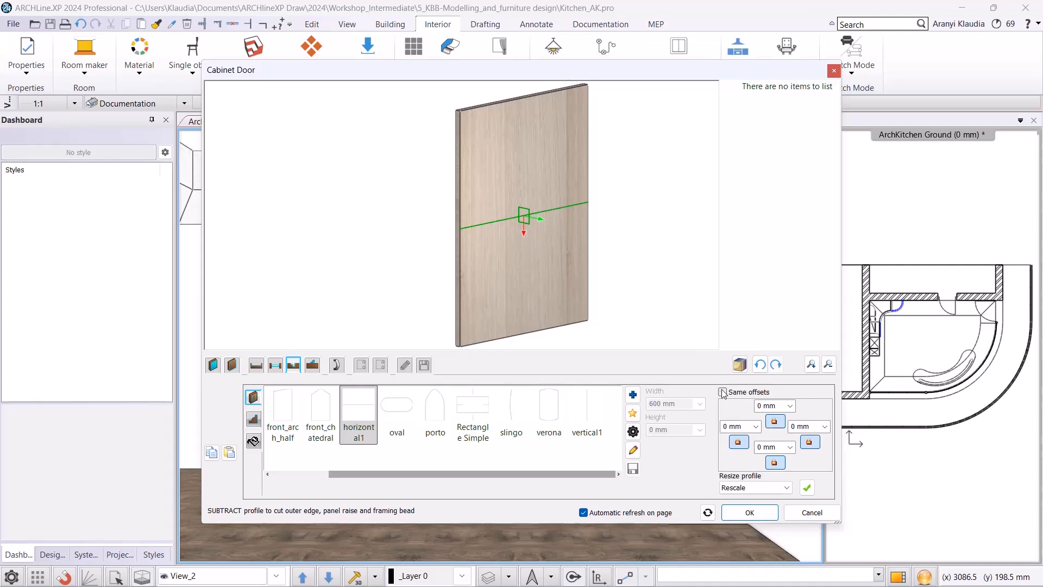
{"action": "left_click", "coordinate": [774, 462]}
{"action": "scroll", "coordinate": [513, 94], "scroll_direction": "up", "scroll_amount": 2}
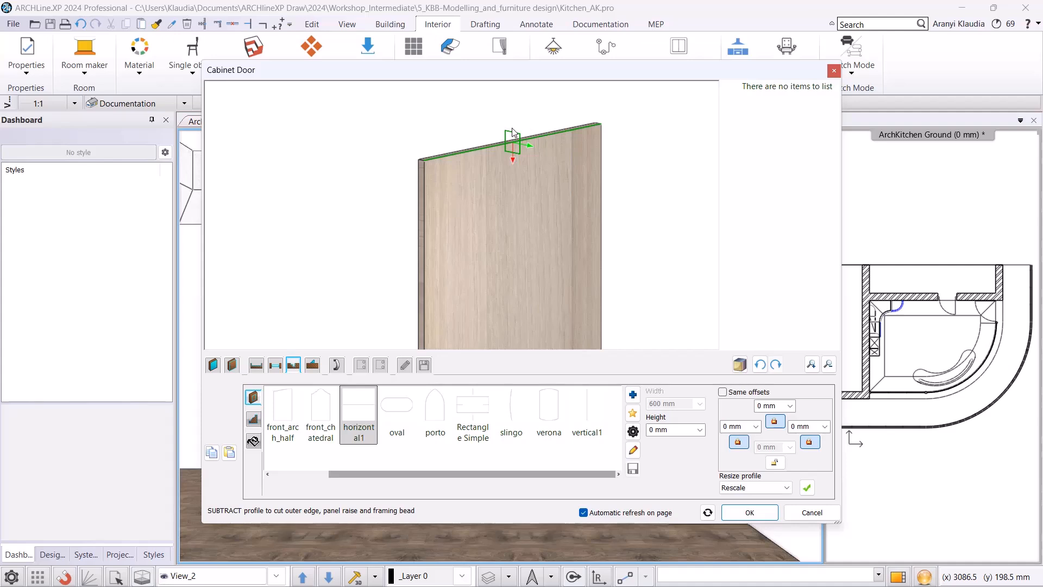
Set the subtracted profile's shape to Rectangle Simple, 40 mm wide and 20 mm high, and apply it.
{"action": "left_click", "coordinate": [253, 418]}
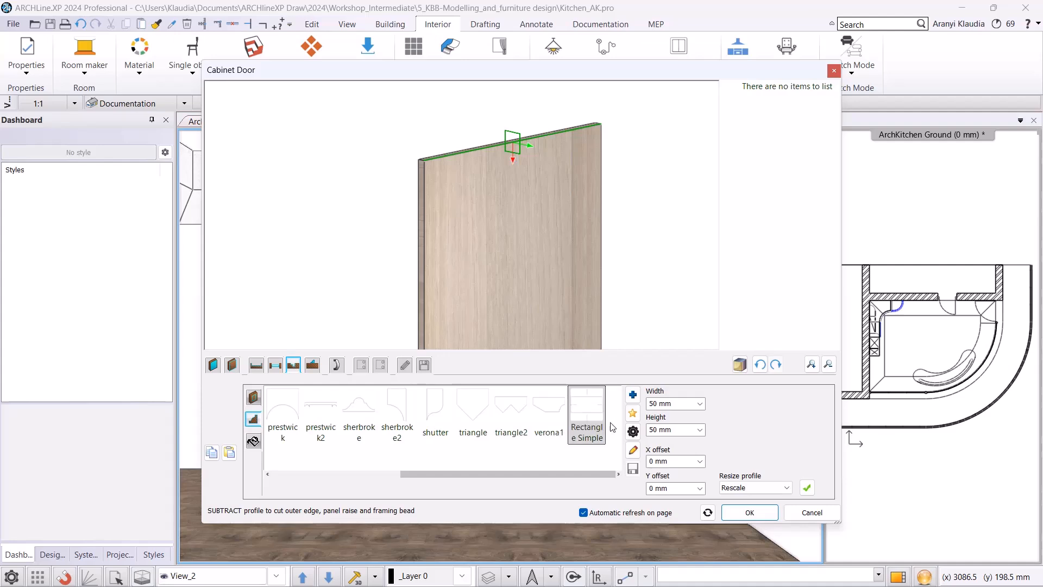
{"action": "left_click", "coordinate": [634, 433]}
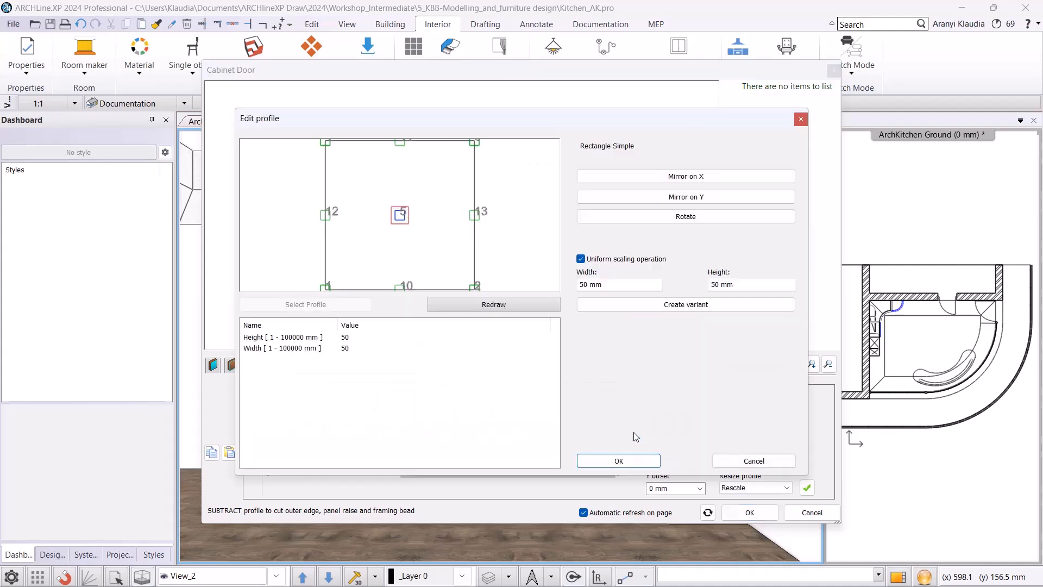
{"action": "left_click", "coordinate": [594, 261]}
{"action": "double_click", "coordinate": [611, 283]}
{"action": "type", "text": "40"}
{"action": "left_click", "coordinate": [711, 287]}
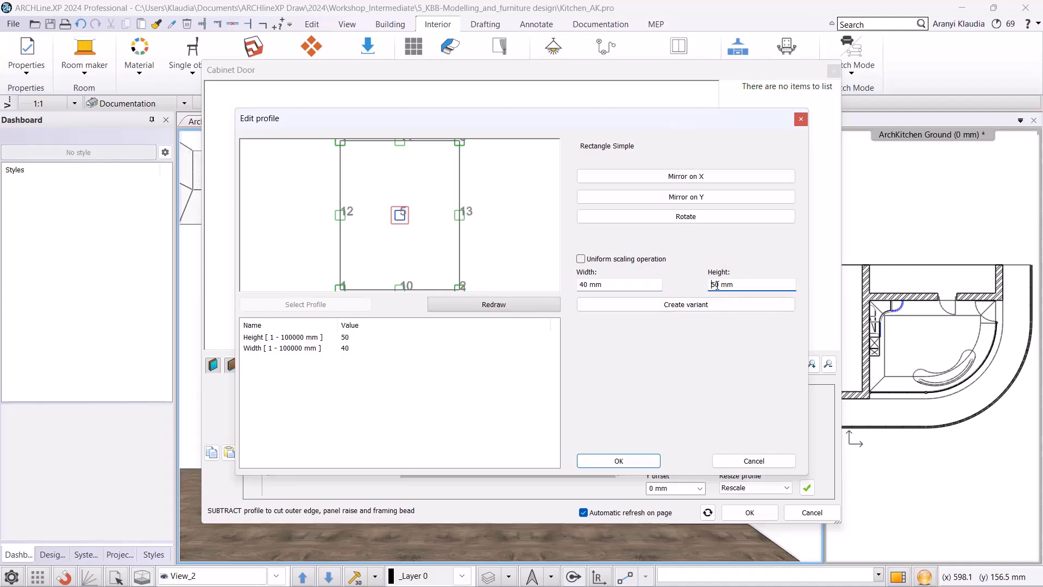
{"action": "key", "text": "BackSpace"}
{"action": "type", "text": "2"}
{"action": "left_click", "coordinate": [536, 234]}
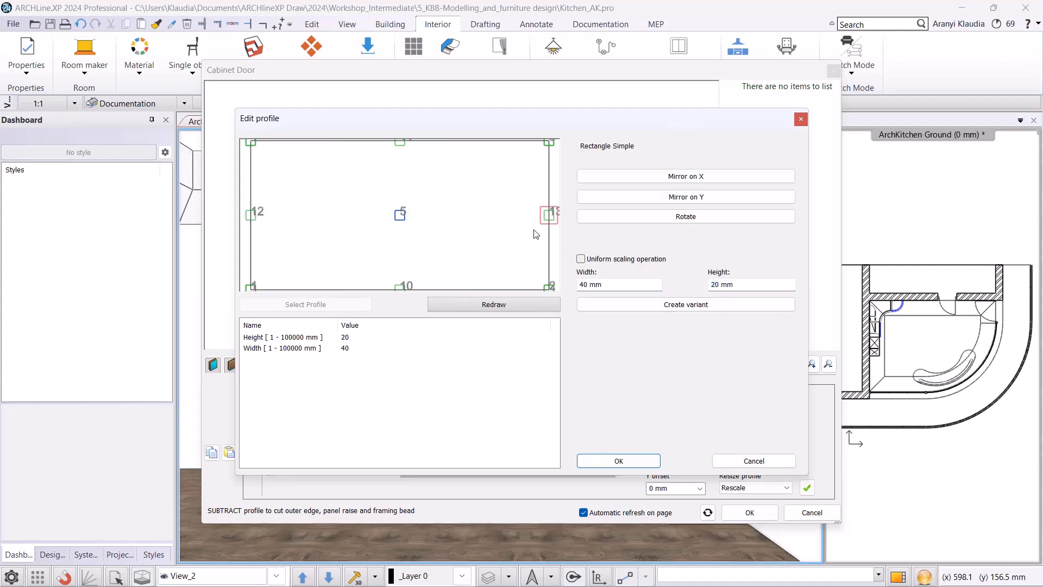
{"action": "left_click", "coordinate": [251, 143]}
{"action": "left_click", "coordinate": [612, 462]}
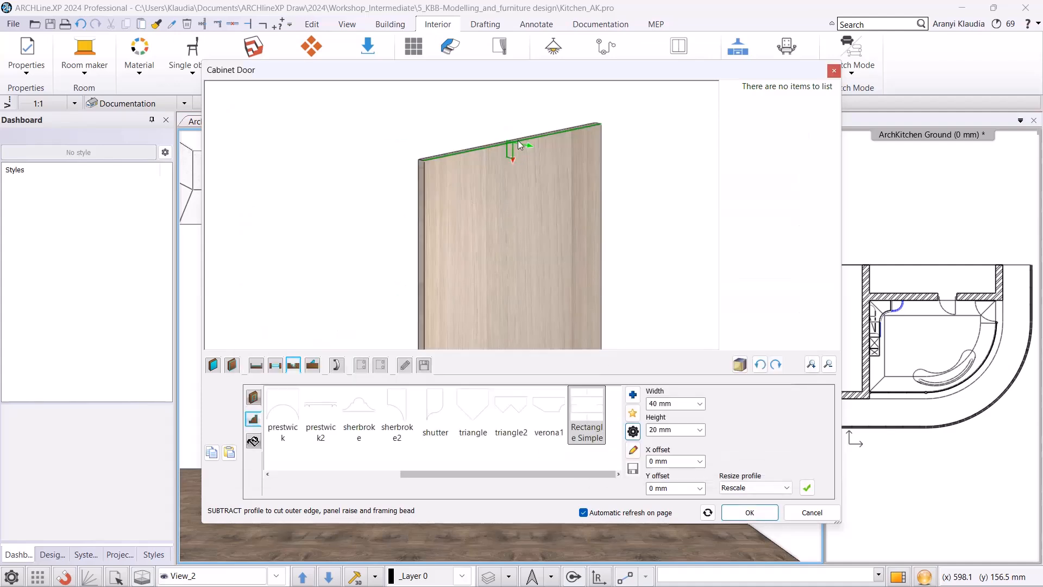
{"action": "scroll", "coordinate": [519, 137], "scroll_direction": "up", "scroll_amount": 4}
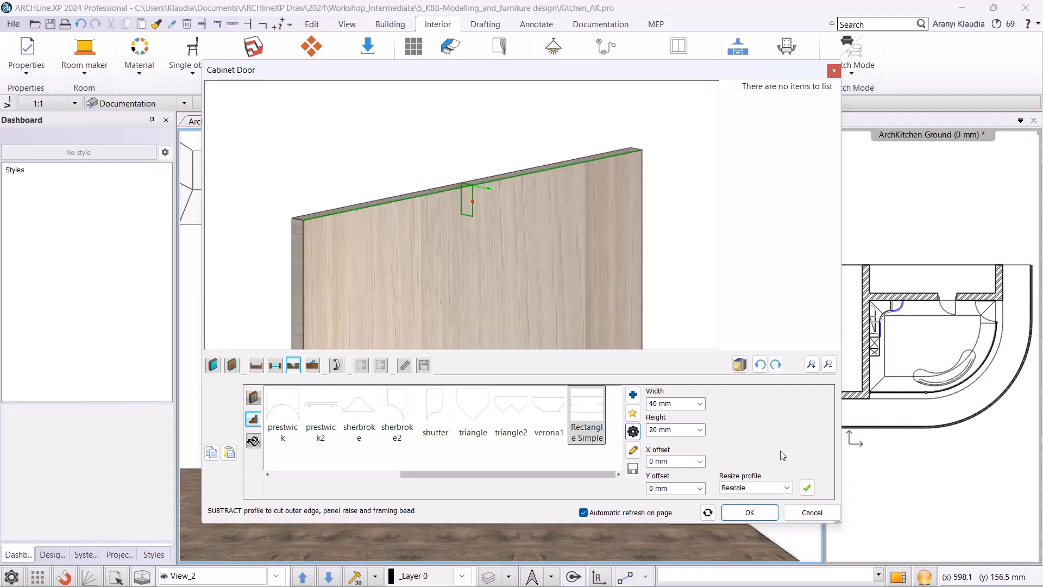
{"action": "left_click", "coordinate": [806, 487]}
{"action": "left_click_drag", "start_coordinate": [417, 212], "coordinate": [455, 216]}
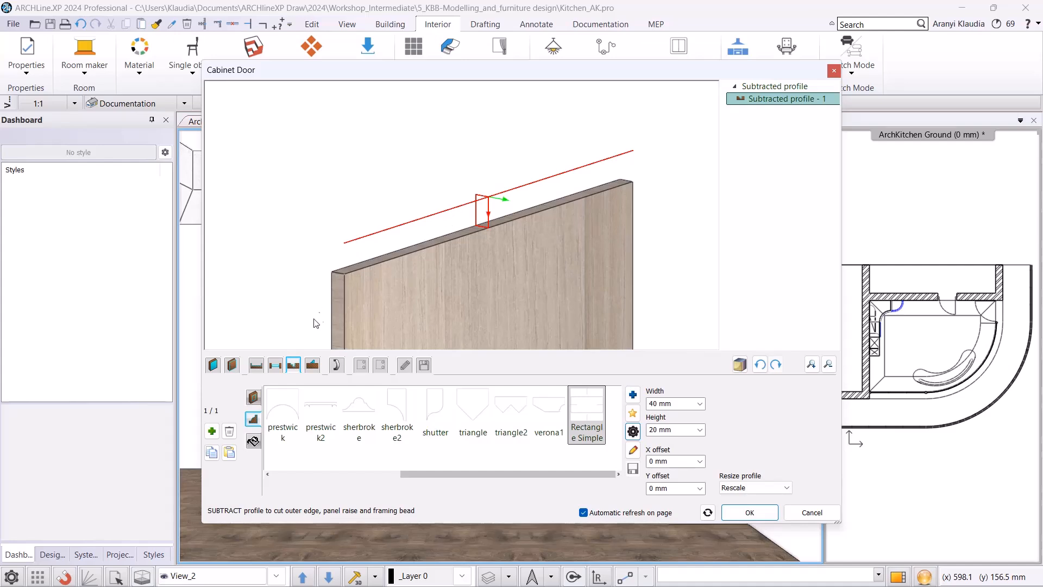
Add a horizontal1 added profile along the door's top edge with all offsets set to 0 mm.
{"action": "left_click", "coordinate": [313, 365]}
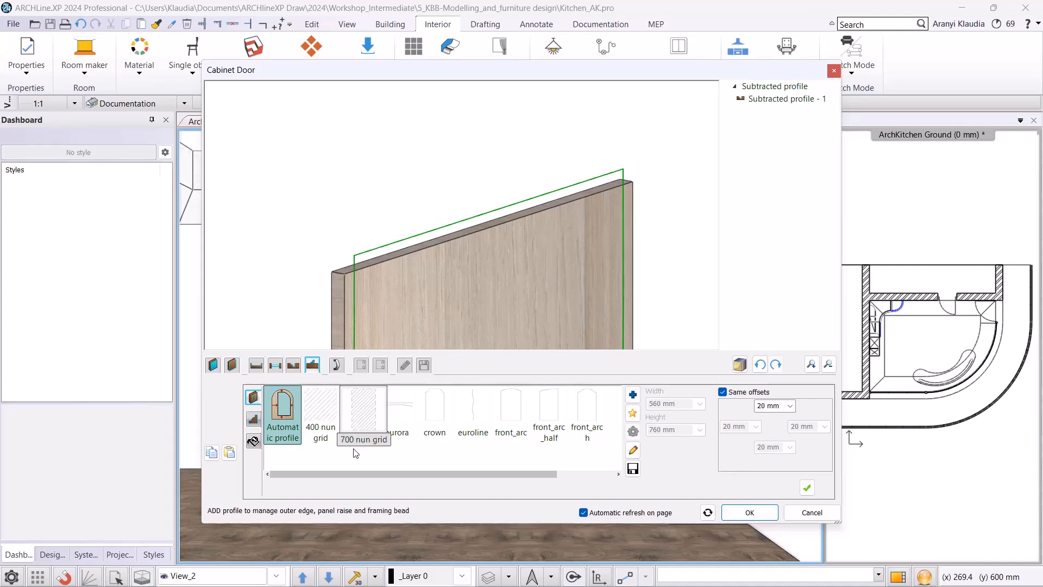
{"action": "left_click_drag", "start_coordinate": [354, 473], "coordinate": [425, 475]}
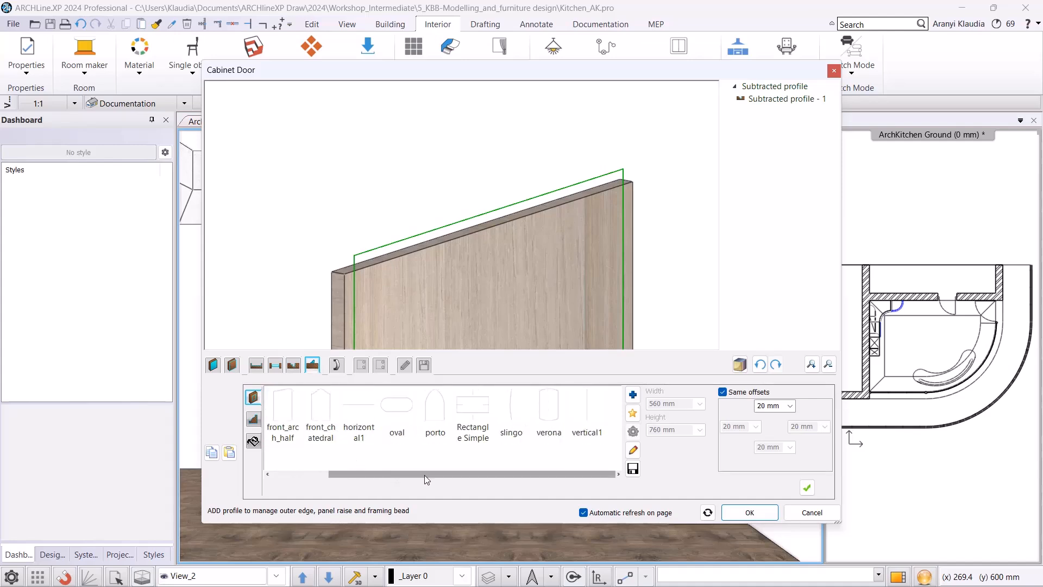
{"action": "left_click", "coordinate": [359, 415]}
{"action": "scroll", "coordinate": [571, 300], "scroll_direction": "down", "scroll_amount": 4}
{"action": "middle_click_drag", "start_coordinate": [657, 298], "coordinate": [666, 233]}
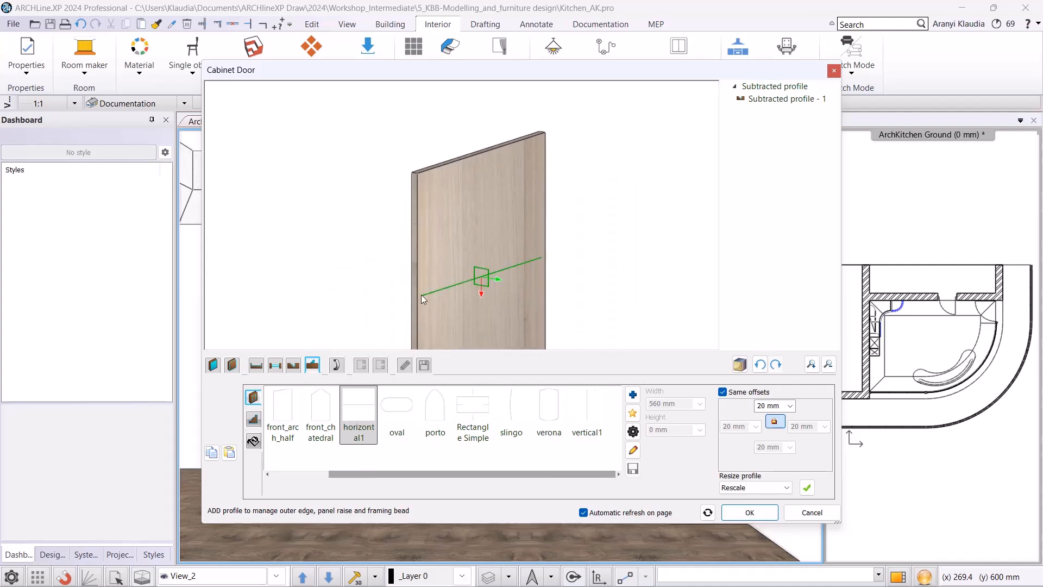
{"action": "double_click", "coordinate": [761, 406]}
{"action": "type", "text": "0"}
{"action": "key", "text": "Return"}
{"action": "left_click", "coordinate": [722, 391]}
{"action": "left_click", "coordinate": [776, 462]}
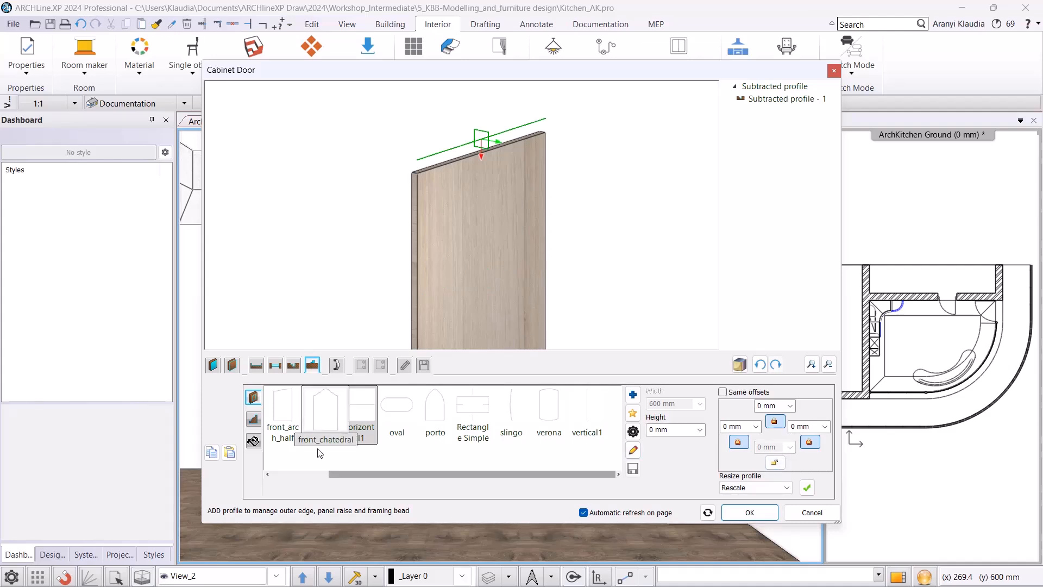
Set the added profile's cross-section shape to aluminium2 at 40 by 20 mm.
{"action": "left_click", "coordinate": [253, 419]}
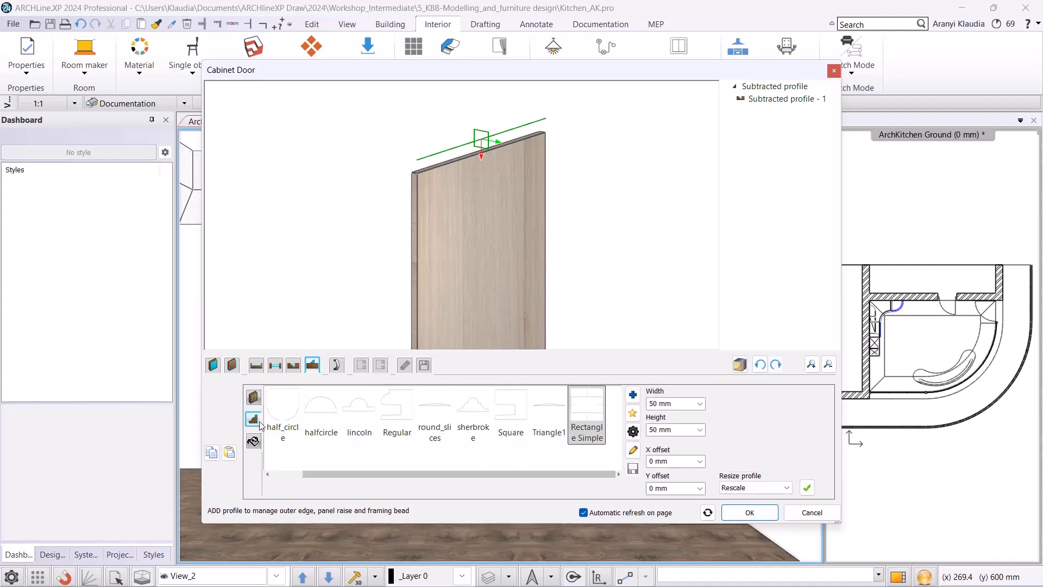
{"action": "scroll", "coordinate": [348, 424], "scroll_direction": "up", "scroll_amount": 3}
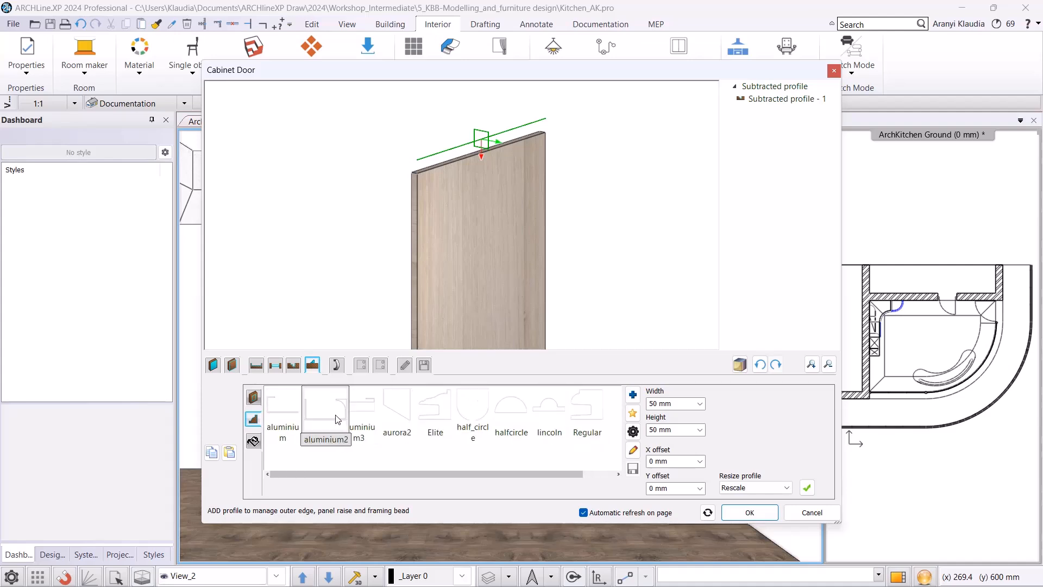
{"action": "left_click", "coordinate": [336, 416]}
{"action": "double_click", "coordinate": [336, 420]}
{"action": "scroll", "coordinate": [484, 145], "scroll_direction": "up", "scroll_amount": 4}
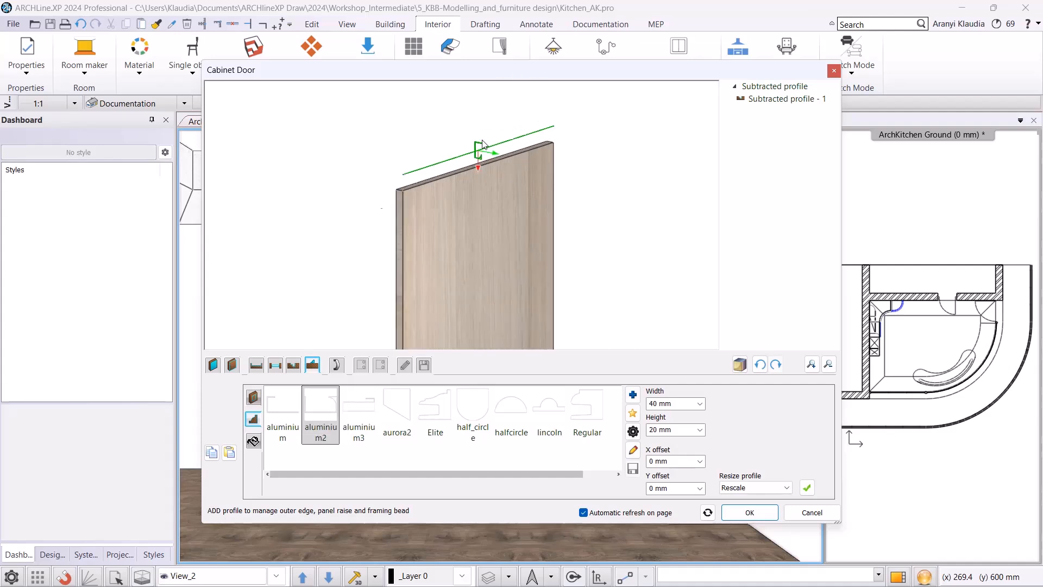
{"action": "scroll", "coordinate": [464, 191], "scroll_direction": "up", "scroll_amount": 2}
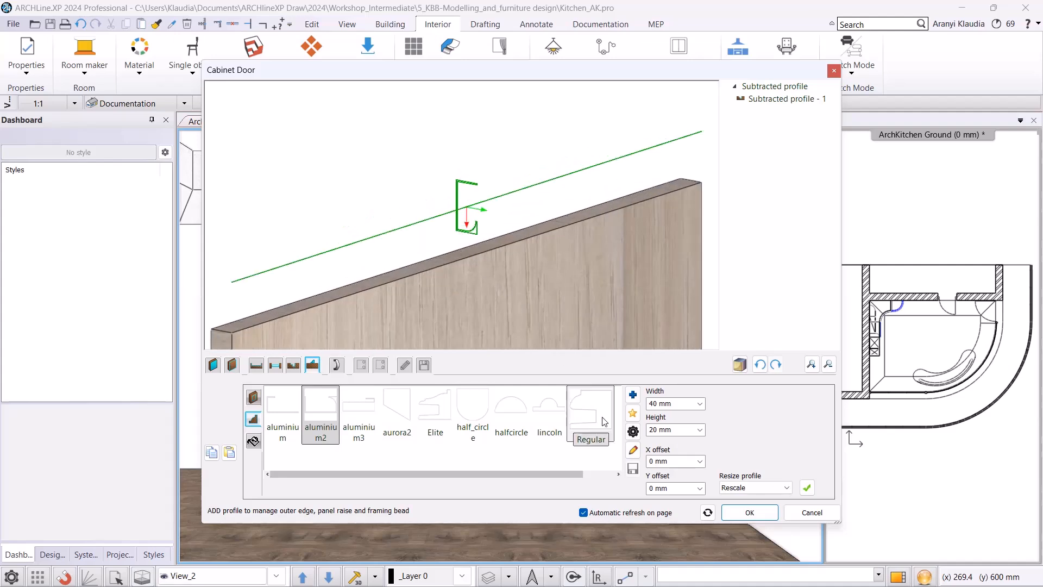
{"action": "left_click", "coordinate": [632, 431]}
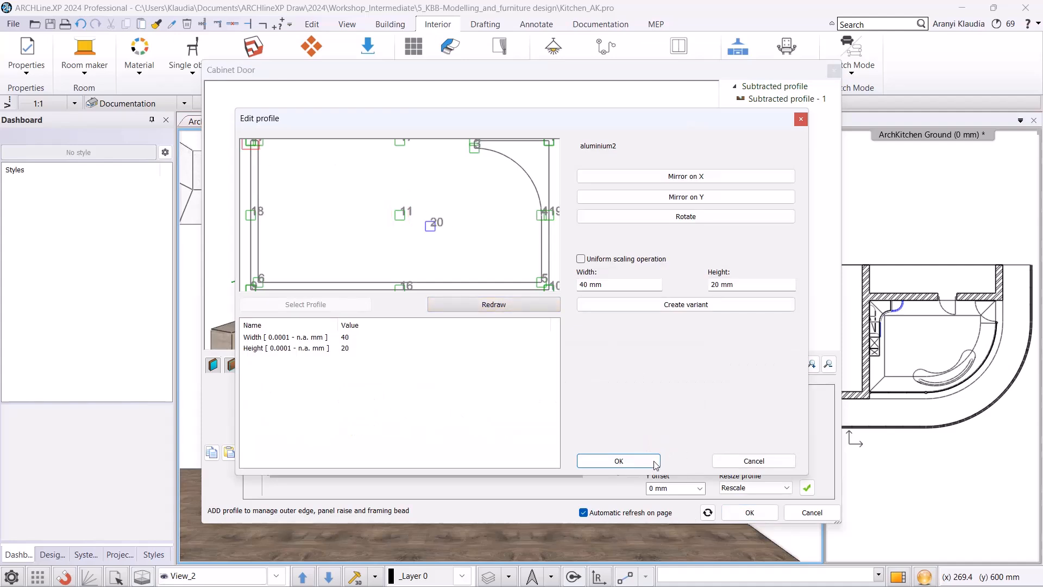
{"action": "left_click", "coordinate": [619, 460]}
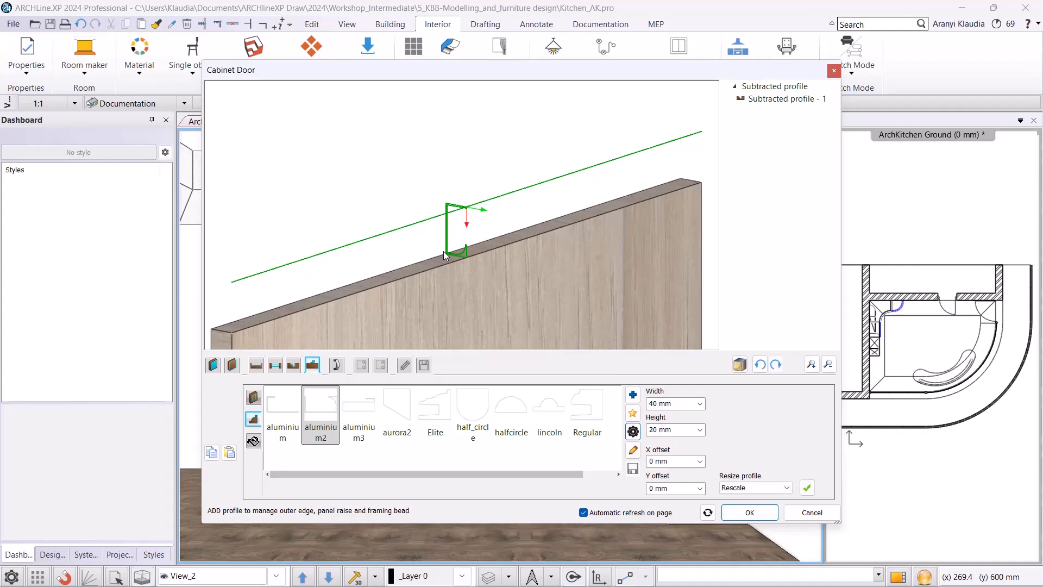
Apply the aluminium2 profile shape and give the added profile the custom material Bright_Aluminium.
{"action": "left_click", "coordinate": [807, 487]}
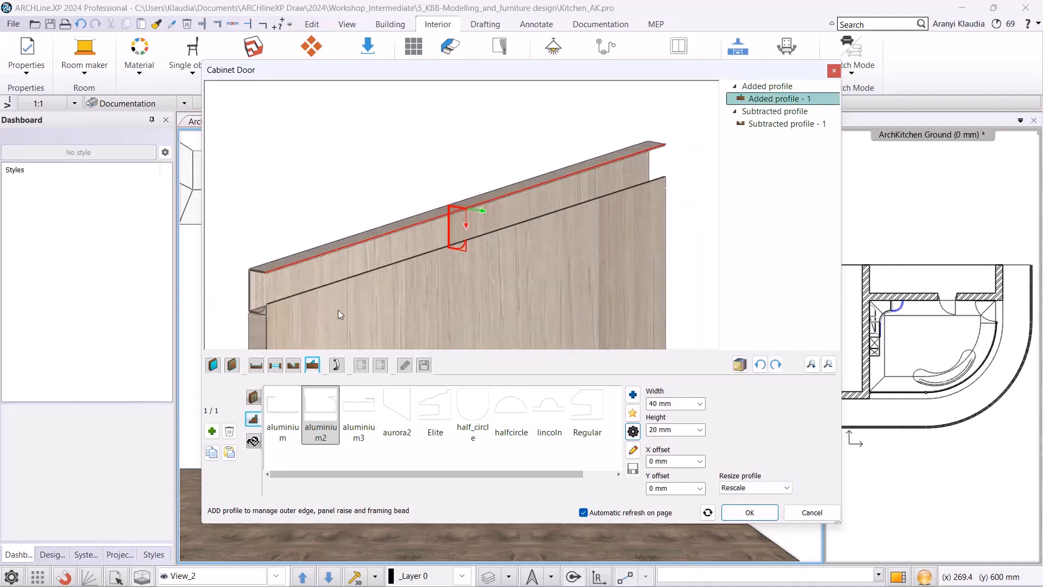
{"action": "left_click", "coordinate": [254, 441]}
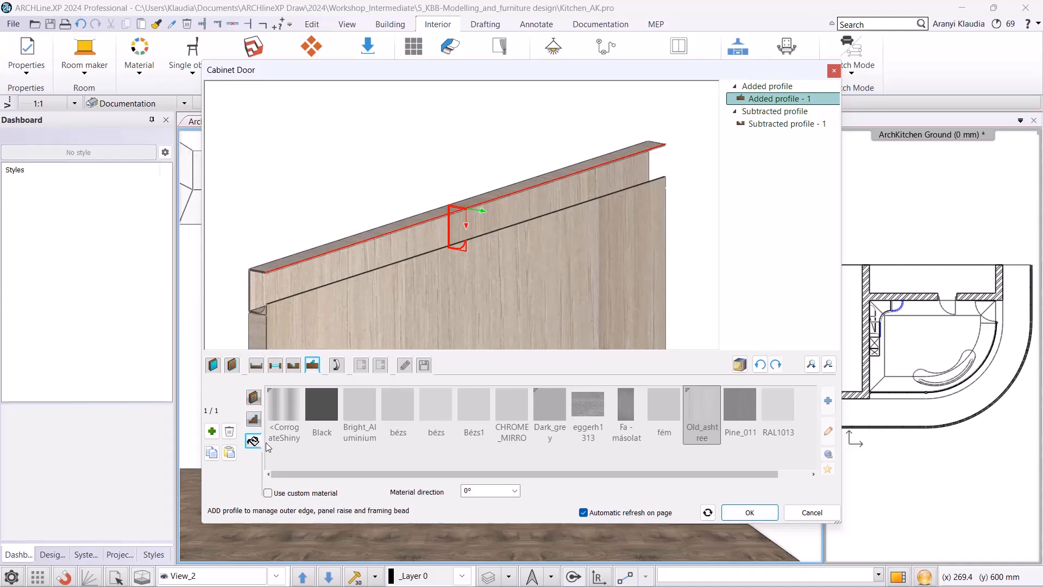
{"action": "left_click", "coordinate": [307, 494]}
{"action": "scroll", "coordinate": [313, 405], "scroll_direction": "up", "scroll_amount": 3}
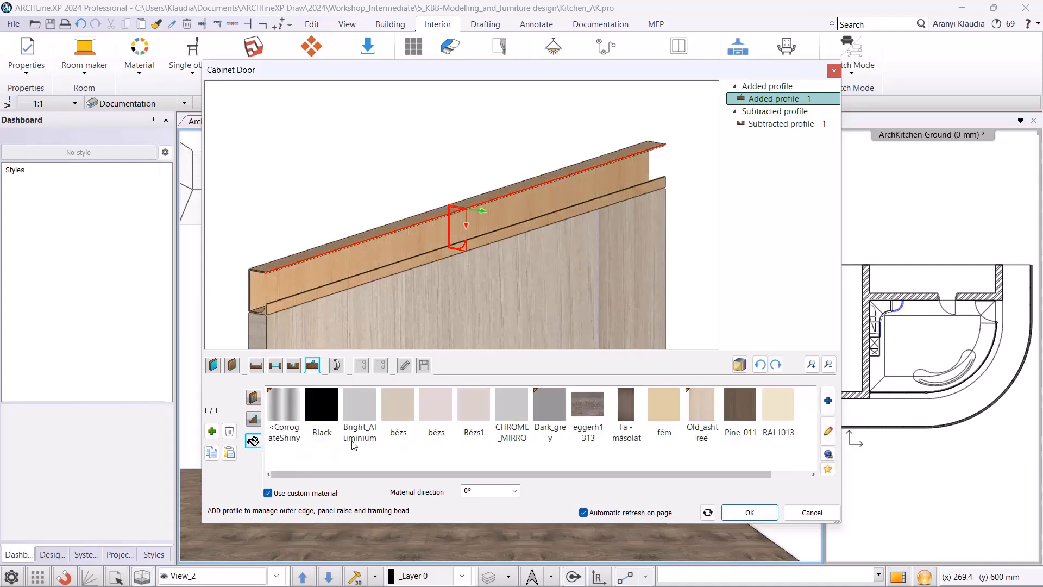
{"action": "left_click", "coordinate": [357, 409]}
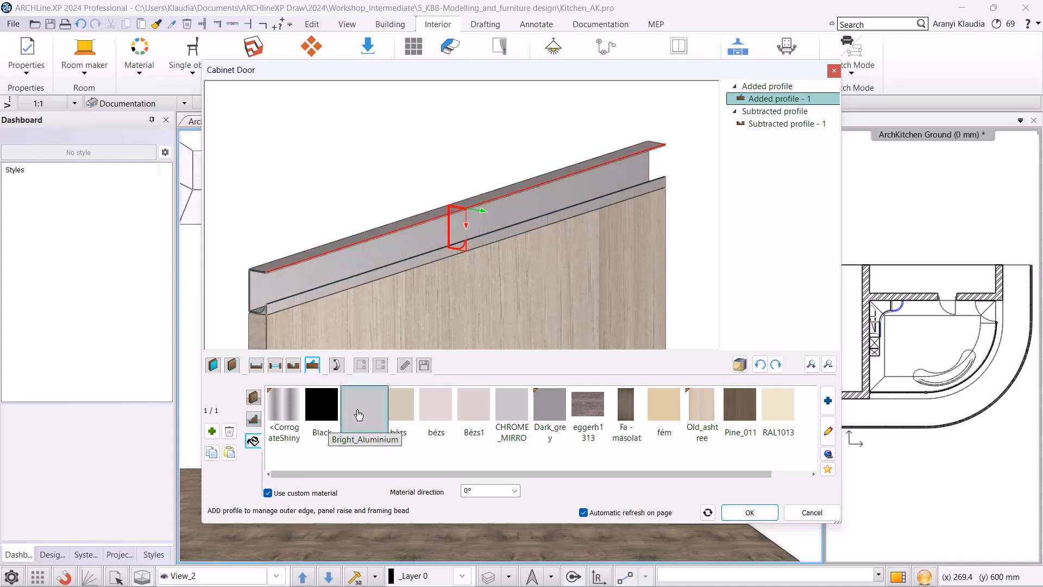
{"action": "scroll", "coordinate": [444, 228], "scroll_direction": "down", "scroll_amount": 5}
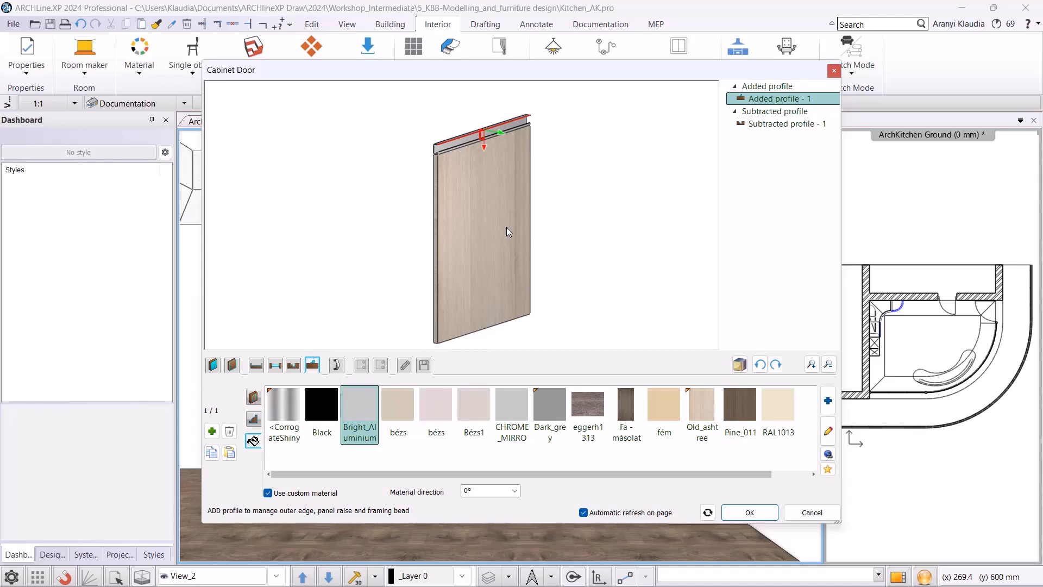
Save the door as a new library item named front with hidden handle 01 _ashtree under KITCHEN, Cabinet doors, producer AK.
{"action": "left_click", "coordinate": [429, 365]}
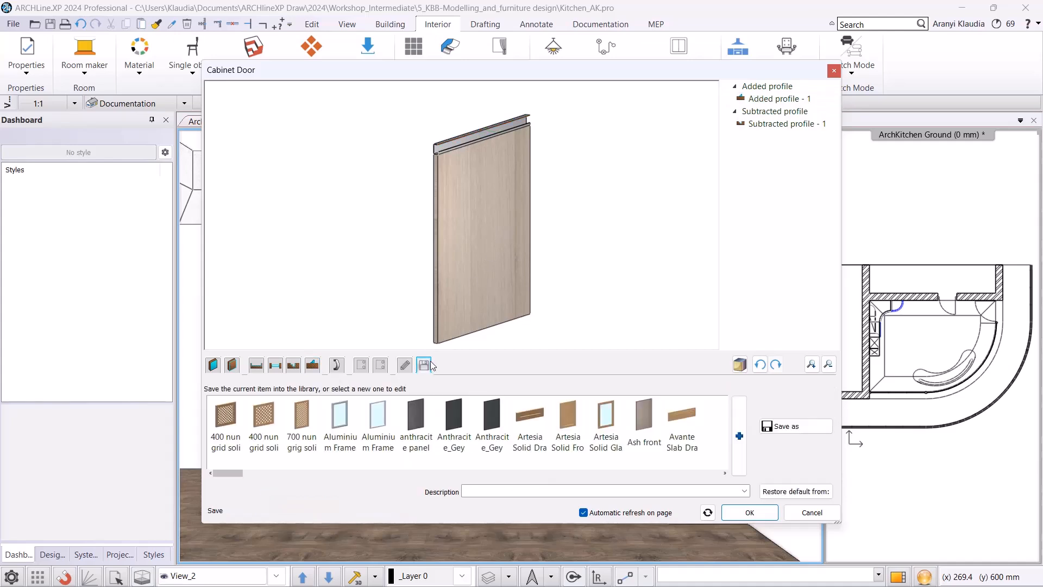
{"action": "left_click", "coordinate": [783, 426]}
{"action": "type", "text": "front with "}
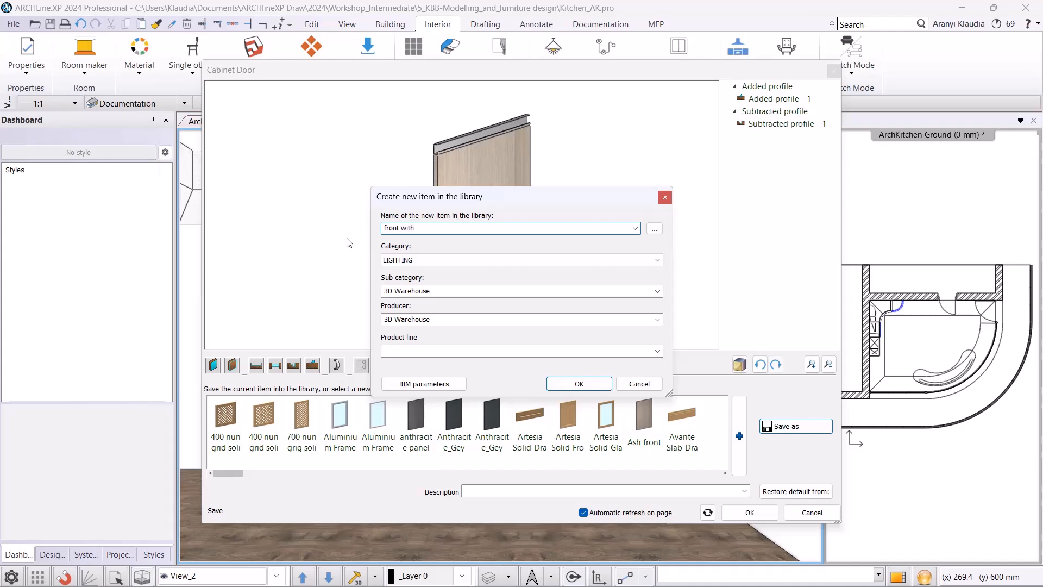
{"action": "type", "text": "hidden handle 01 _ashtree"}
{"action": "left_click", "coordinate": [419, 259]}
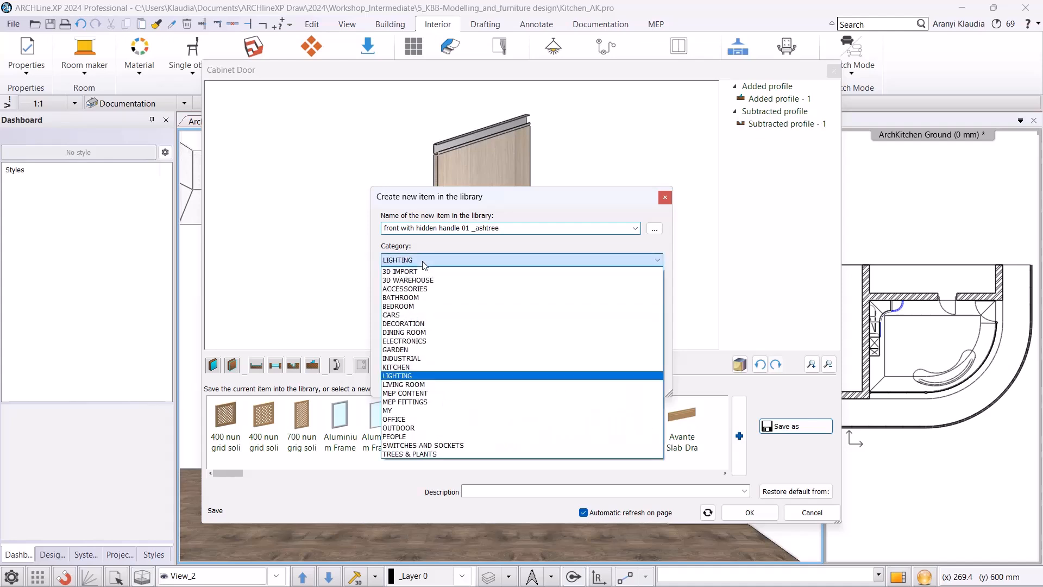
{"action": "left_click", "coordinate": [413, 366]}
{"action": "left_click", "coordinate": [657, 291]}
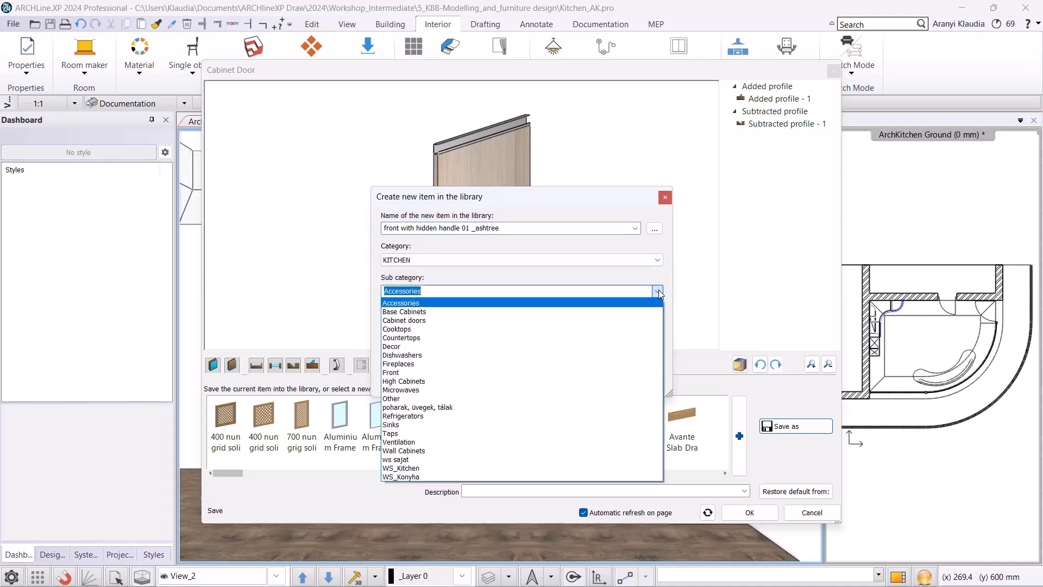
{"action": "left_click", "coordinate": [501, 319]}
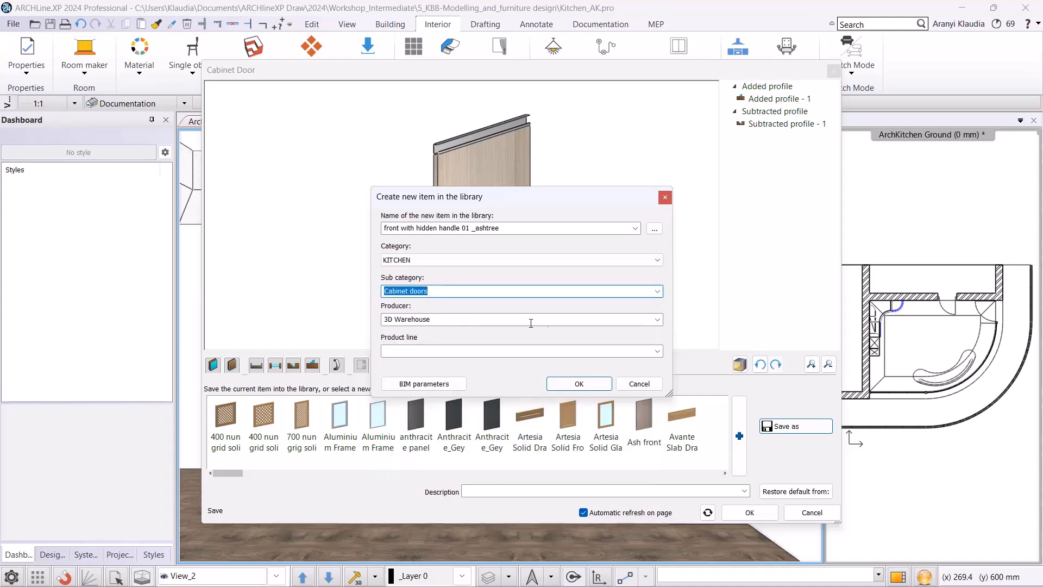
{"action": "key", "text": "Tab"}
{"action": "type", "text": "AK"}
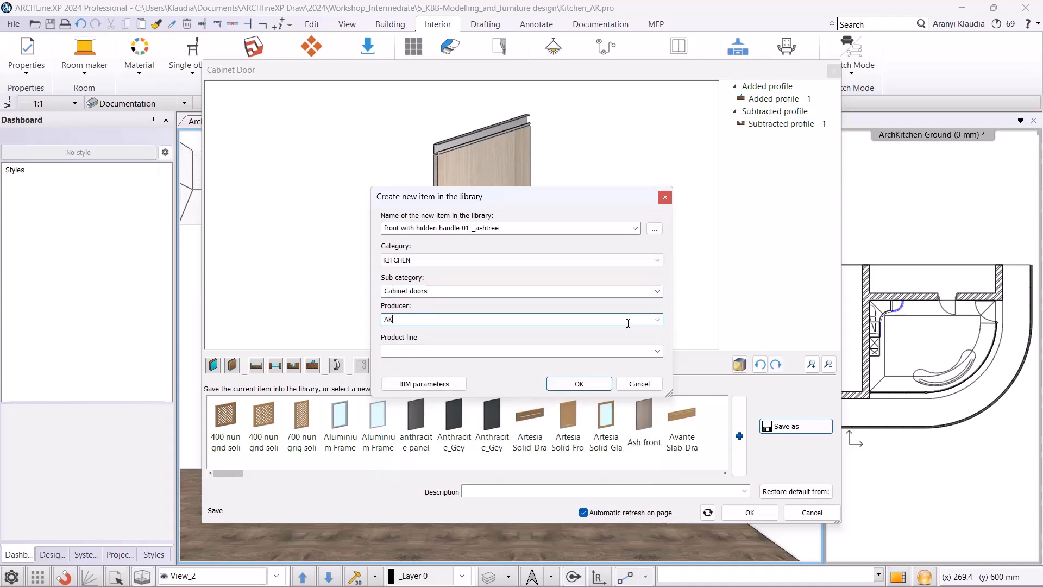
{"action": "left_click", "coordinate": [591, 383]}
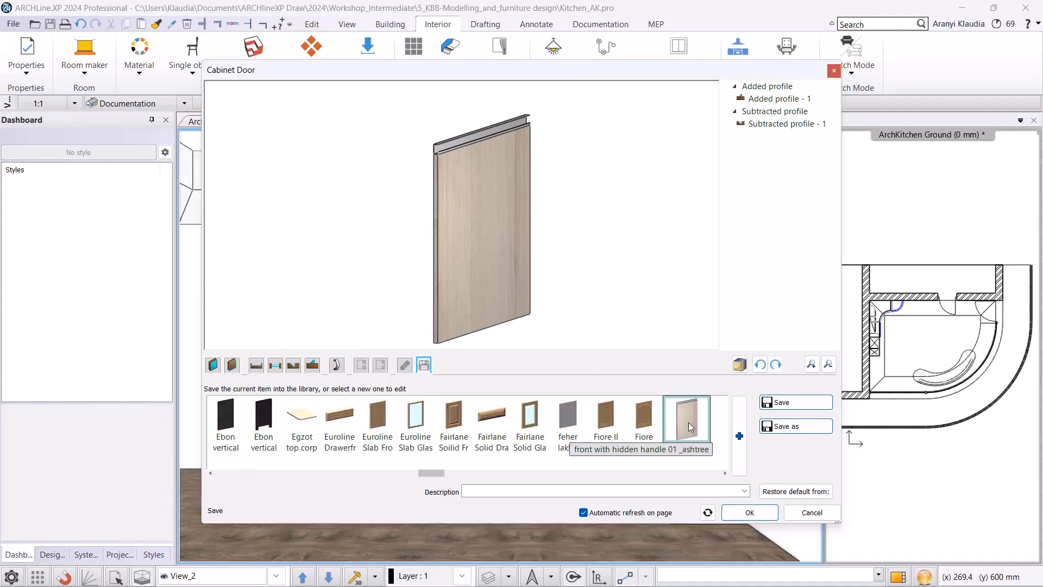
Place the new door in the kitchen, then reopen it and change its front material to Pine_011 by searching for pine.
{"action": "left_click", "coordinate": [748, 512]}
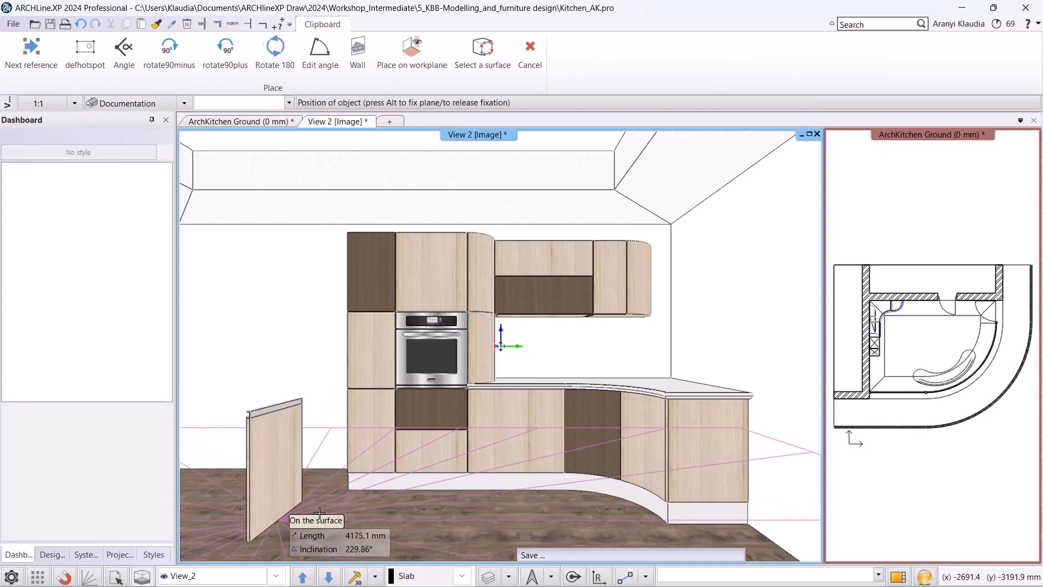
{"action": "left_click", "coordinate": [319, 513]}
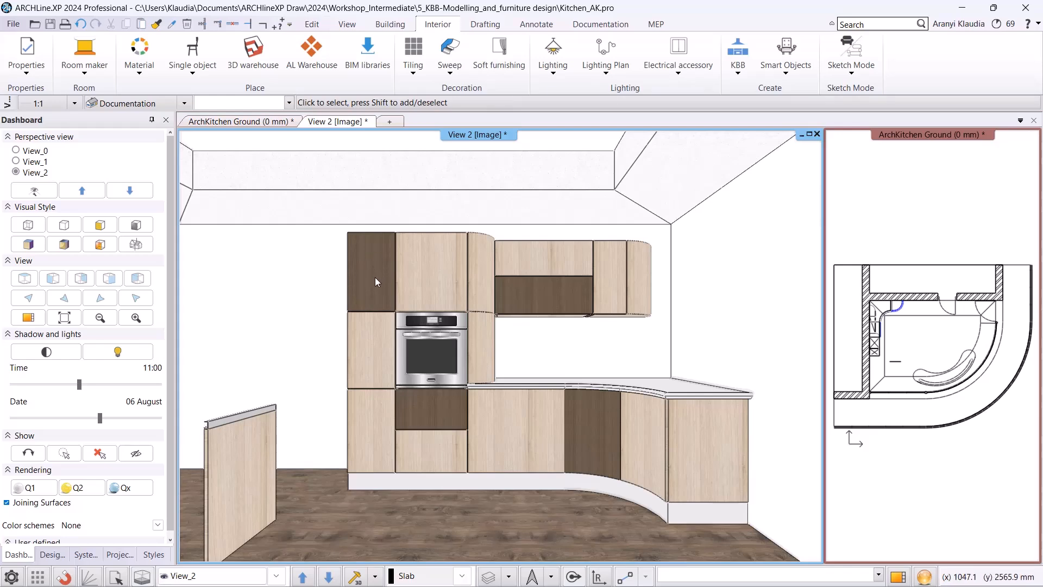
{"action": "left_click", "coordinate": [240, 455]}
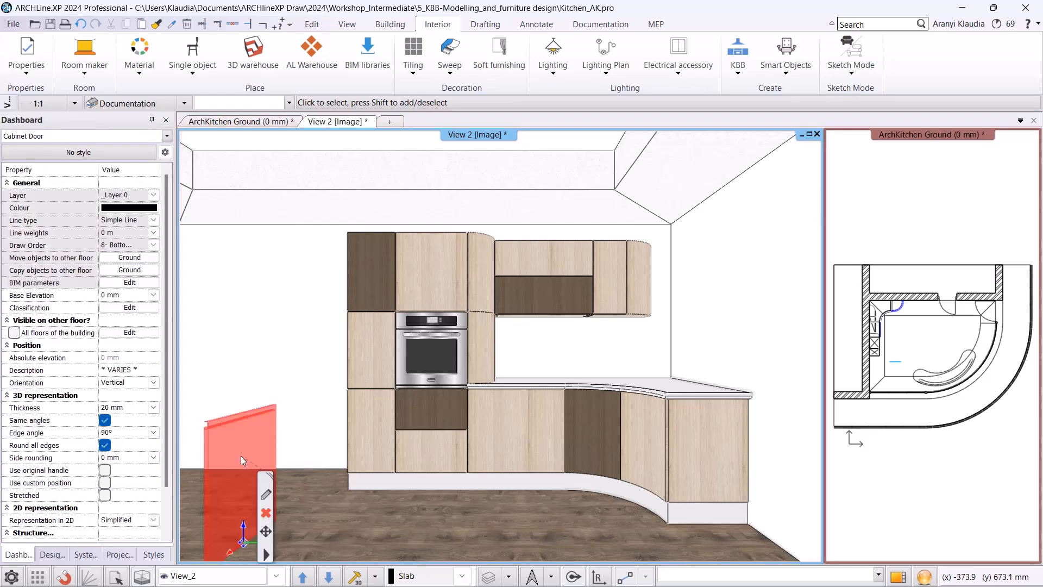
{"action": "left_click", "coordinate": [265, 496]}
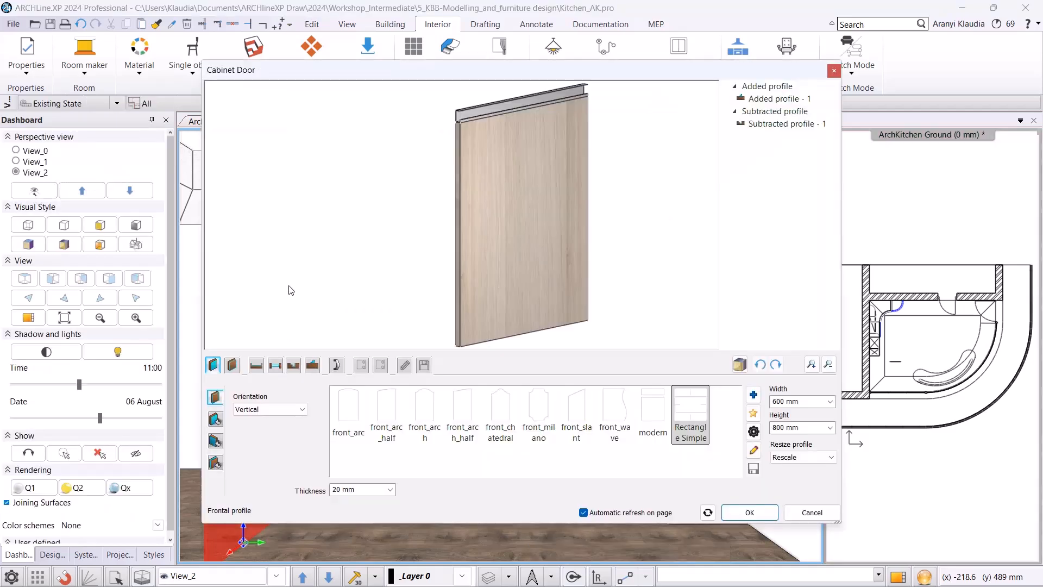
{"action": "left_click", "coordinate": [215, 419]}
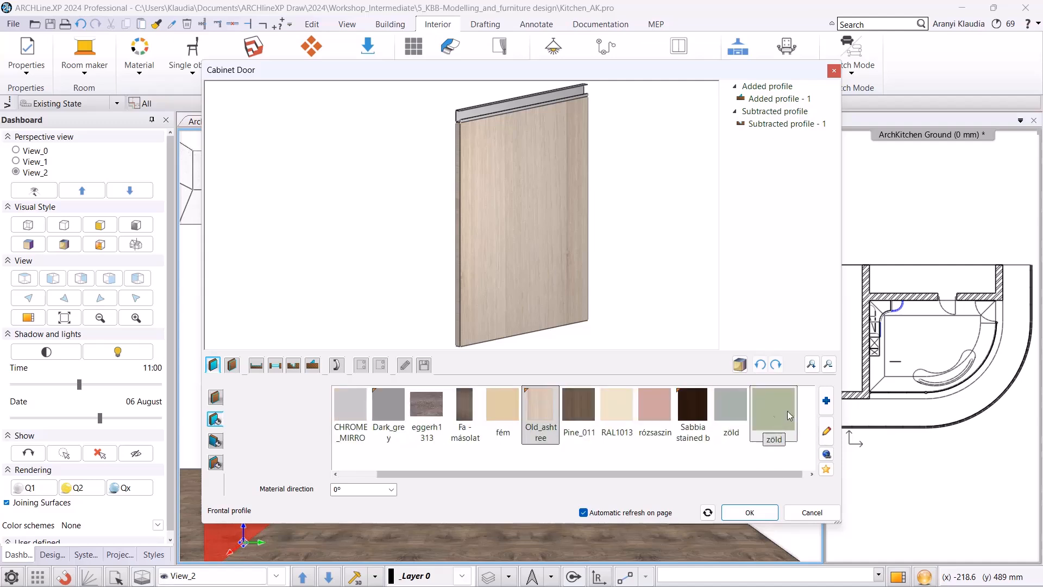
{"action": "left_click", "coordinate": [826, 402]}
{"action": "left_click", "coordinate": [280, 124]}
{"action": "left_click", "coordinate": [301, 112]}
{"action": "type", "text": "pine"}
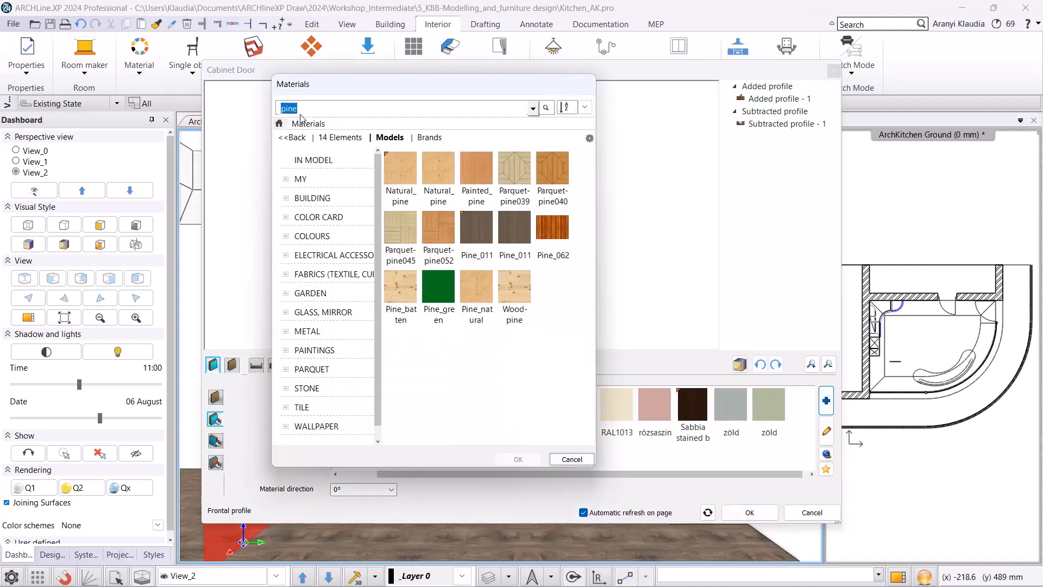
{"action": "left_click", "coordinate": [476, 233]}
{"action": "left_click", "coordinate": [519, 459]}
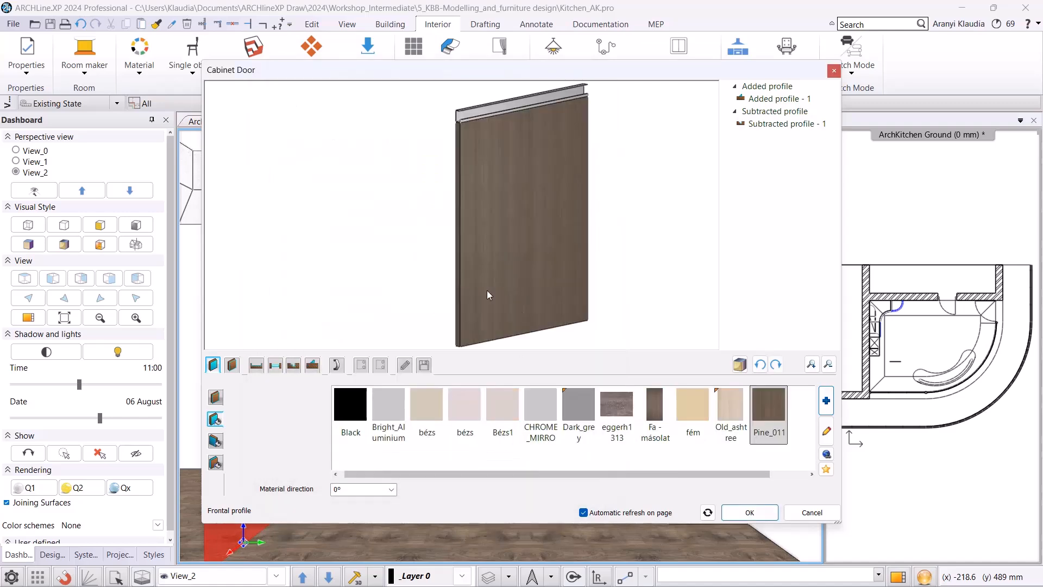
Save the pine-fronted door as another library item, replacing the ashtree suffix of its name with pine.
{"action": "left_click", "coordinate": [424, 365]}
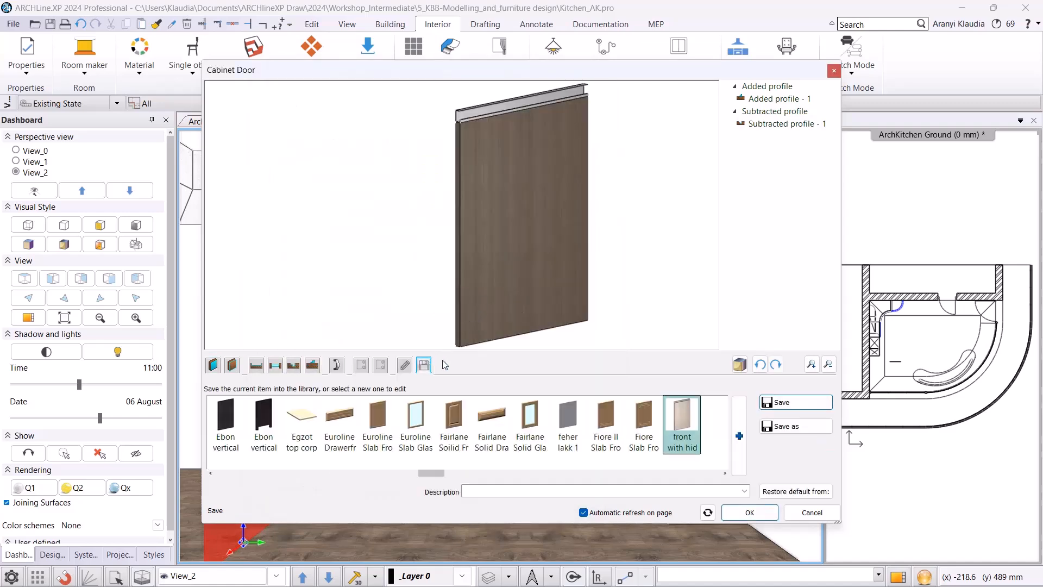
{"action": "left_click", "coordinate": [796, 426]}
{"action": "left_click_drag", "start_coordinate": [508, 228], "coordinate": [478, 239]}
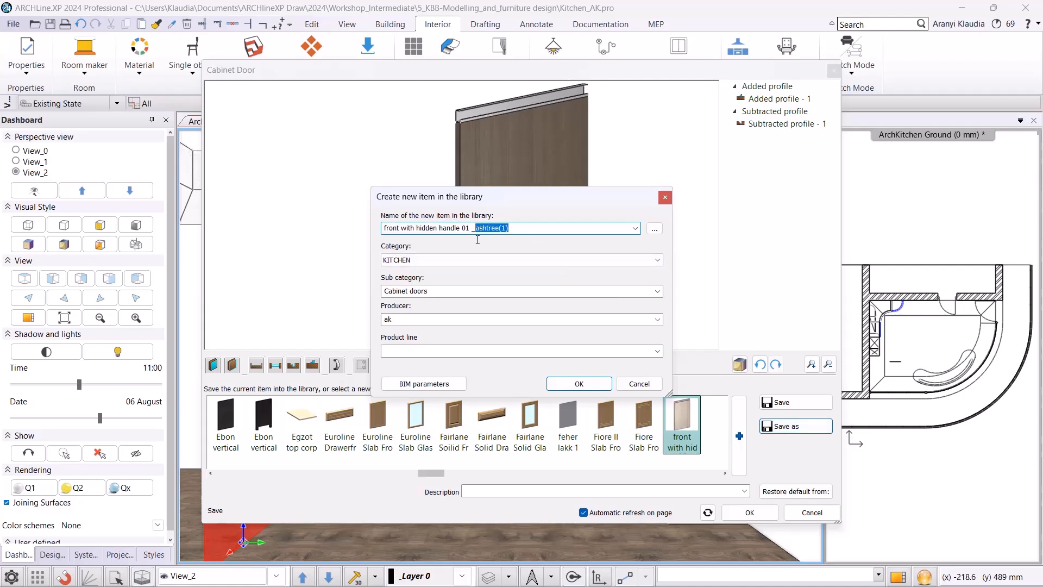
{"action": "type", "text": "pin"}
{"action": "left_click", "coordinate": [556, 387]}
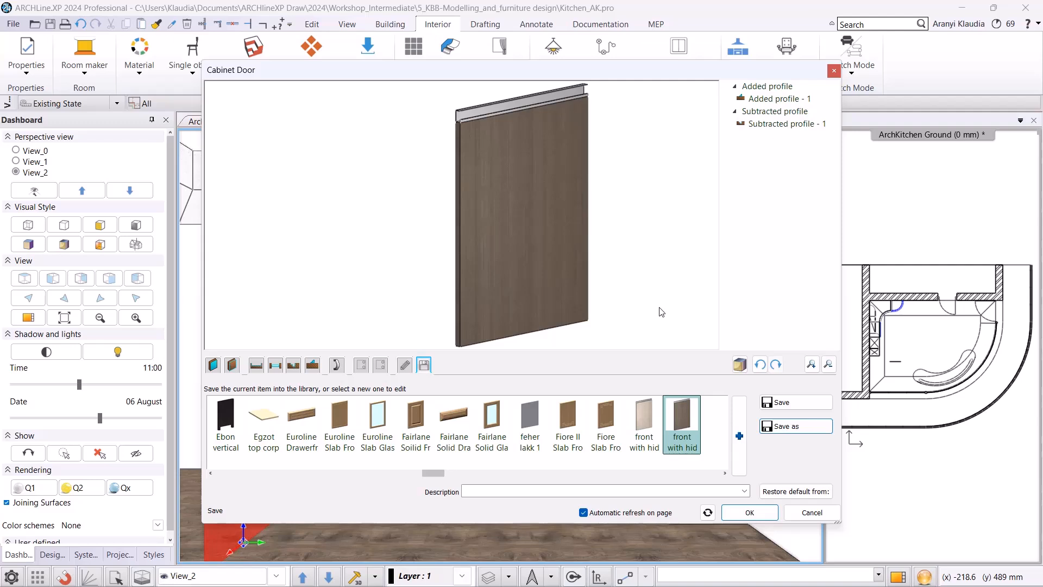
Move the subtracted Rectangle Simple profile from the door's top edge to its bottom edge.
{"action": "left_click", "coordinate": [294, 366]}
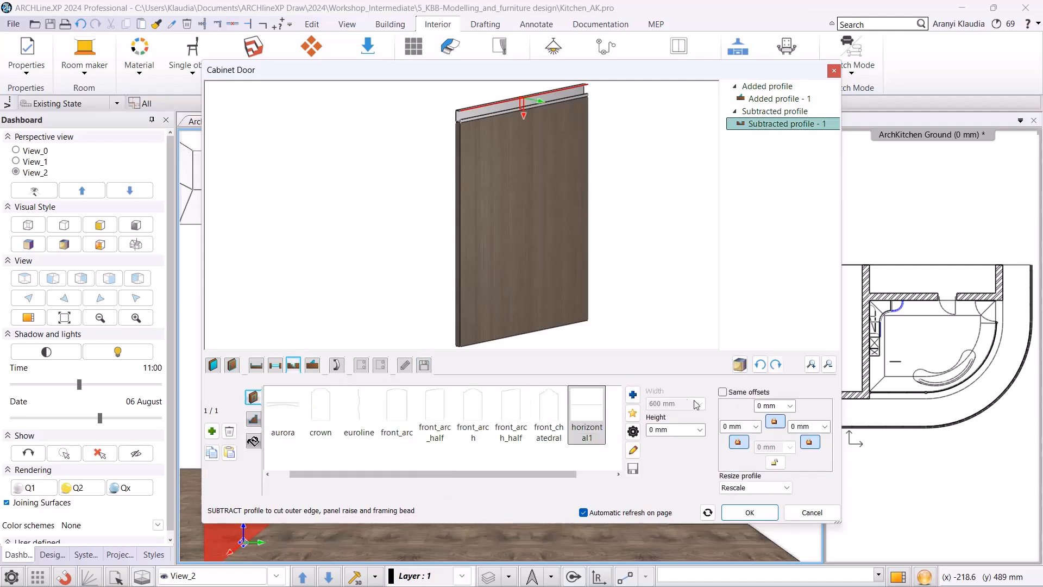
{"action": "left_click", "coordinate": [774, 462]}
{"action": "left_click", "coordinate": [774, 422]}
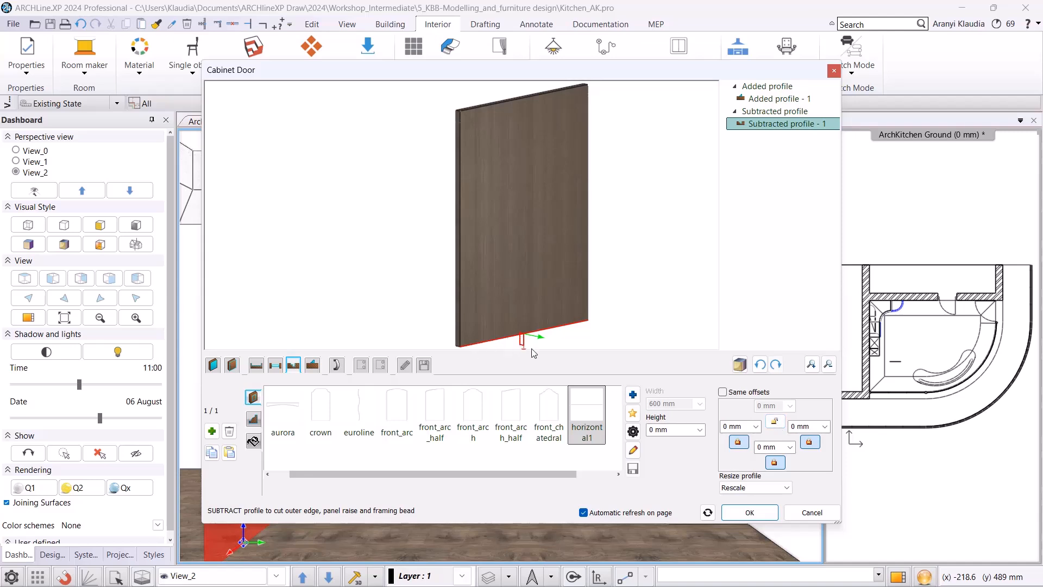
{"action": "left_click", "coordinate": [632, 431]}
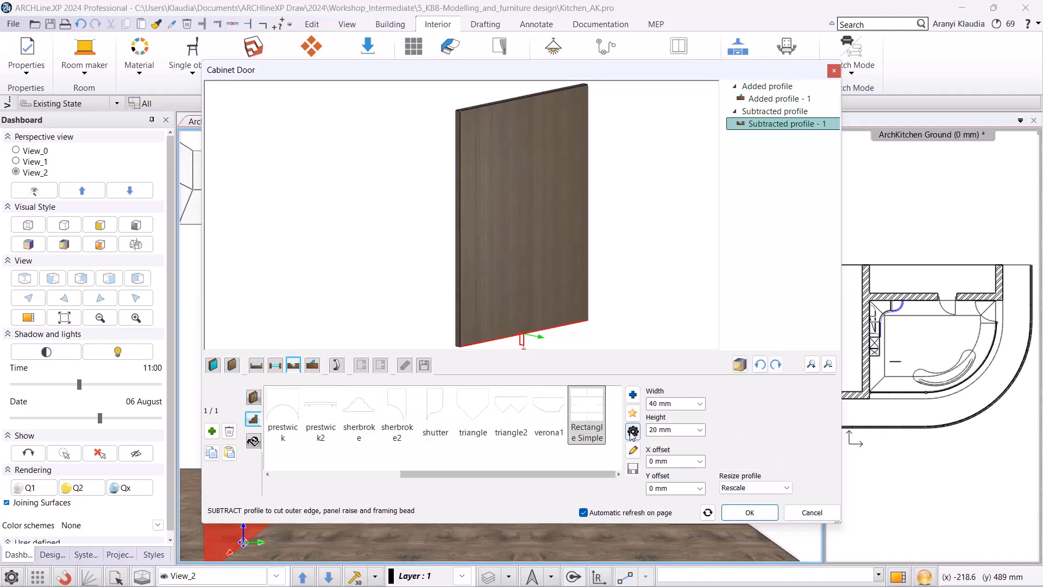
{"action": "left_click", "coordinate": [632, 431]}
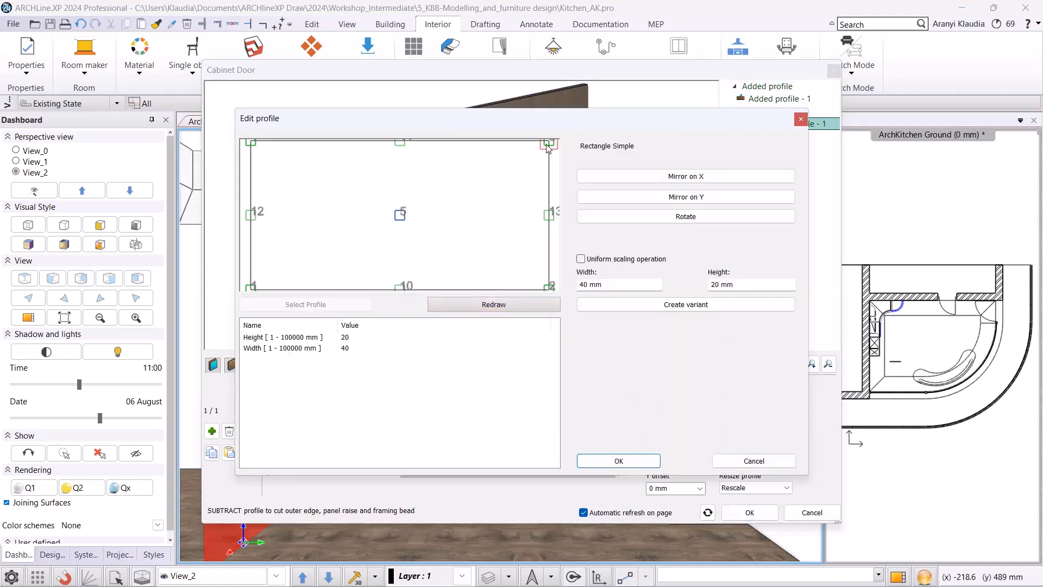
{"action": "left_click", "coordinate": [646, 459]}
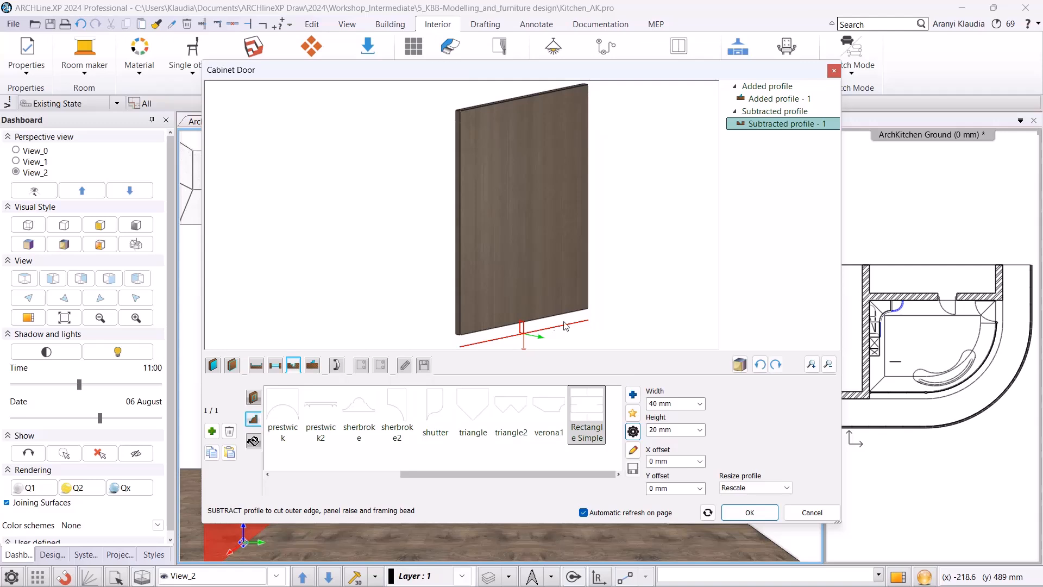
{"action": "scroll", "coordinate": [549, 332], "scroll_direction": "up", "scroll_amount": 1}
{"action": "scroll", "coordinate": [487, 321], "scroll_direction": "up", "scroll_amount": 1}
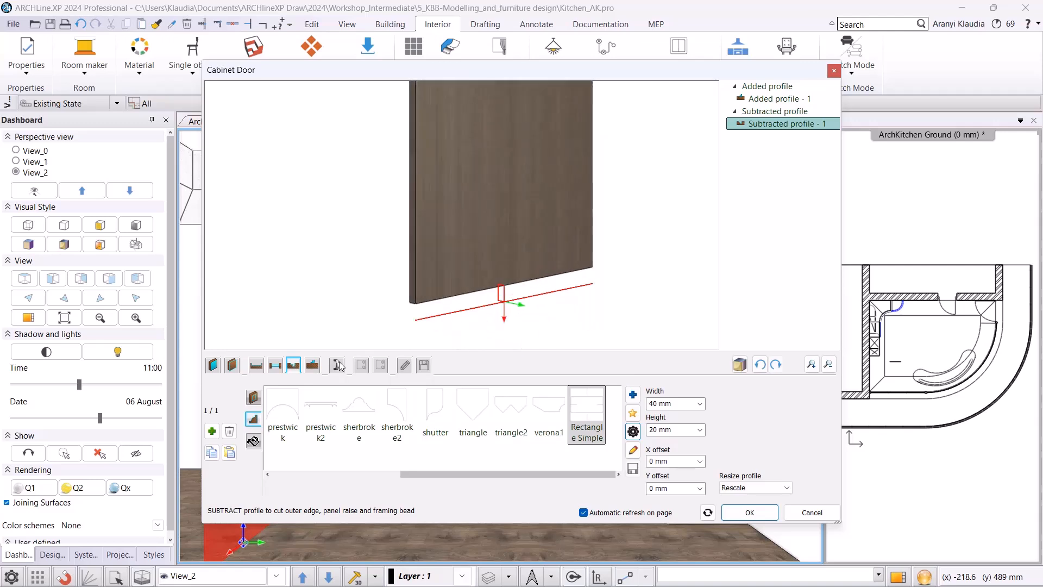
Move the added aluminium profile from the door's top edge to its bottom edge.
{"action": "left_click", "coordinate": [314, 364]}
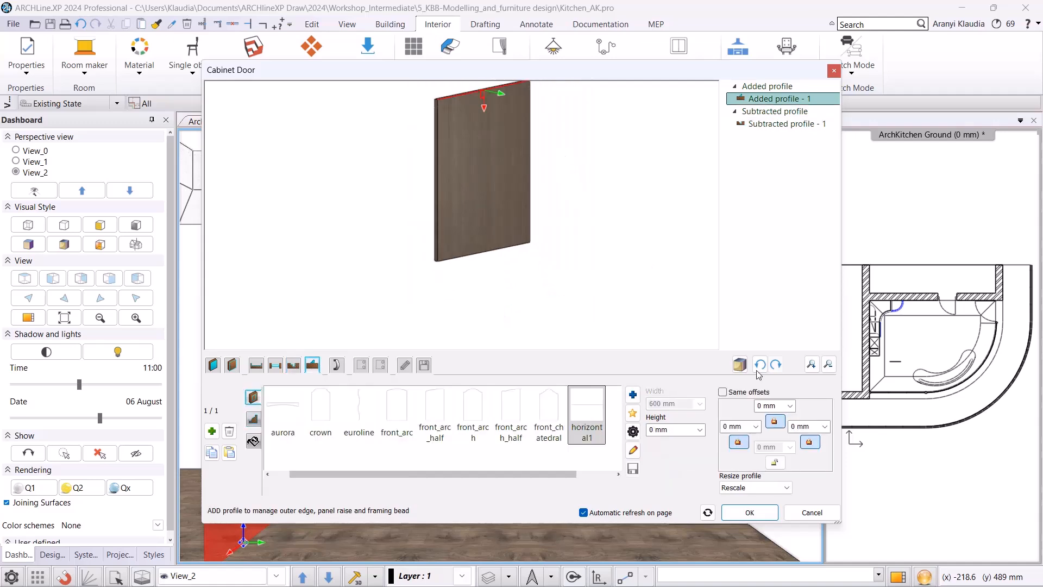
{"action": "left_click", "coordinate": [775, 462]}
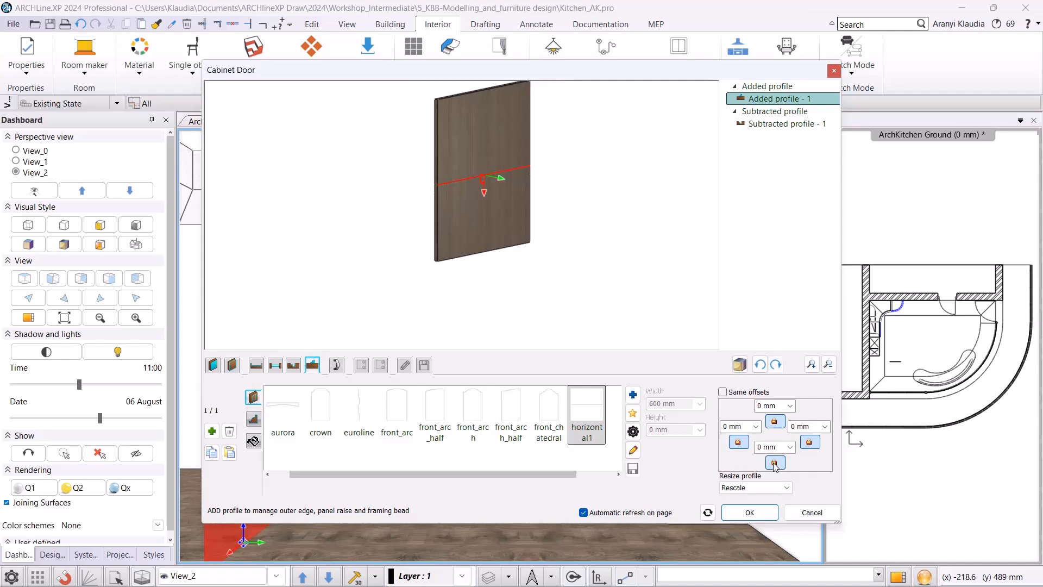
{"action": "left_click", "coordinate": [774, 422]}
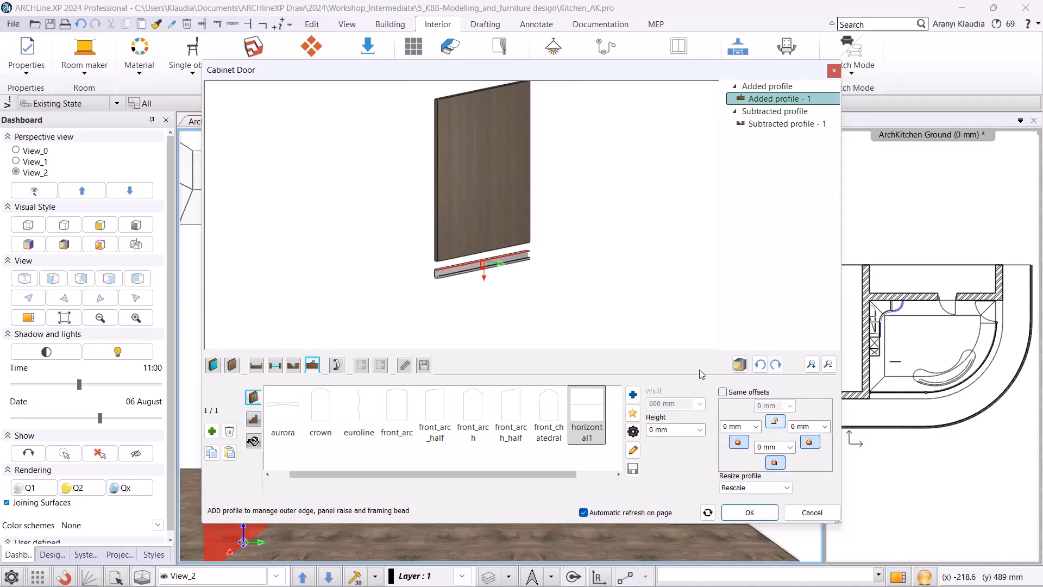
{"action": "scroll", "coordinate": [467, 244], "scroll_direction": "up", "scroll_amount": 4}
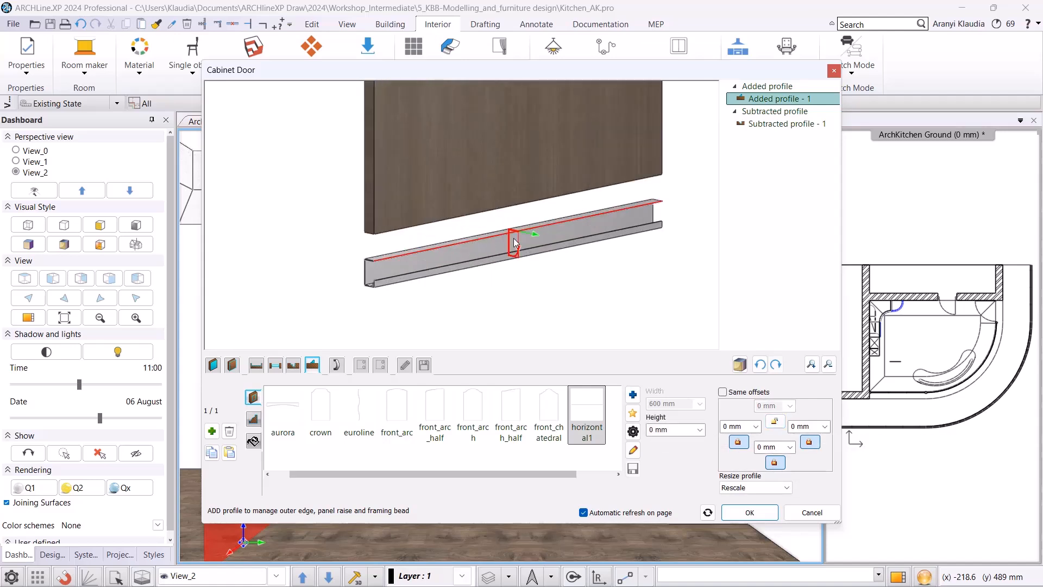
Mirror the added aluminium2 handle profile on Y so it faces the other way along the door's bottom edge.
{"action": "left_click", "coordinate": [254, 420]}
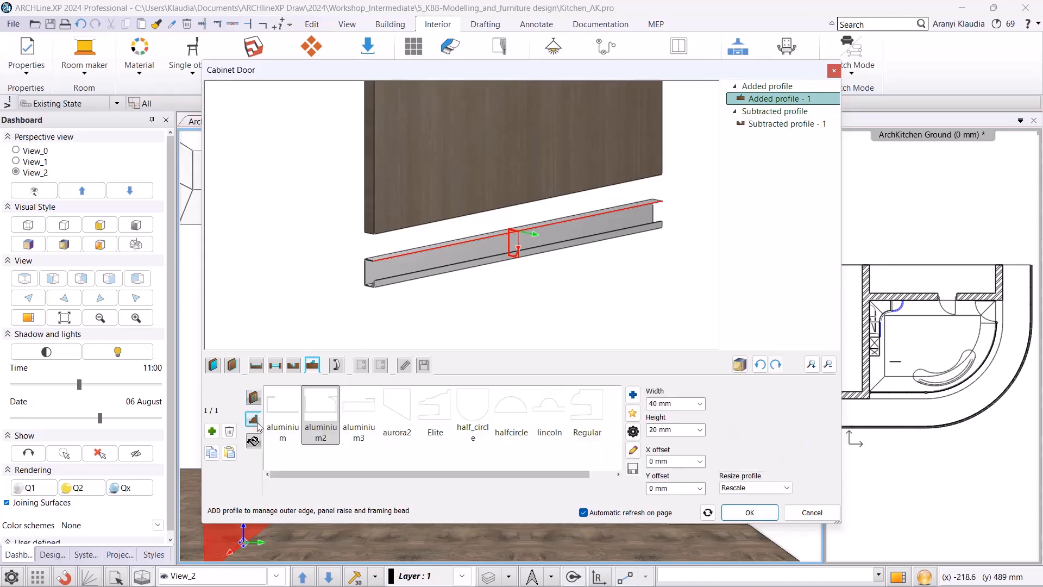
{"action": "left_click", "coordinate": [633, 432]}
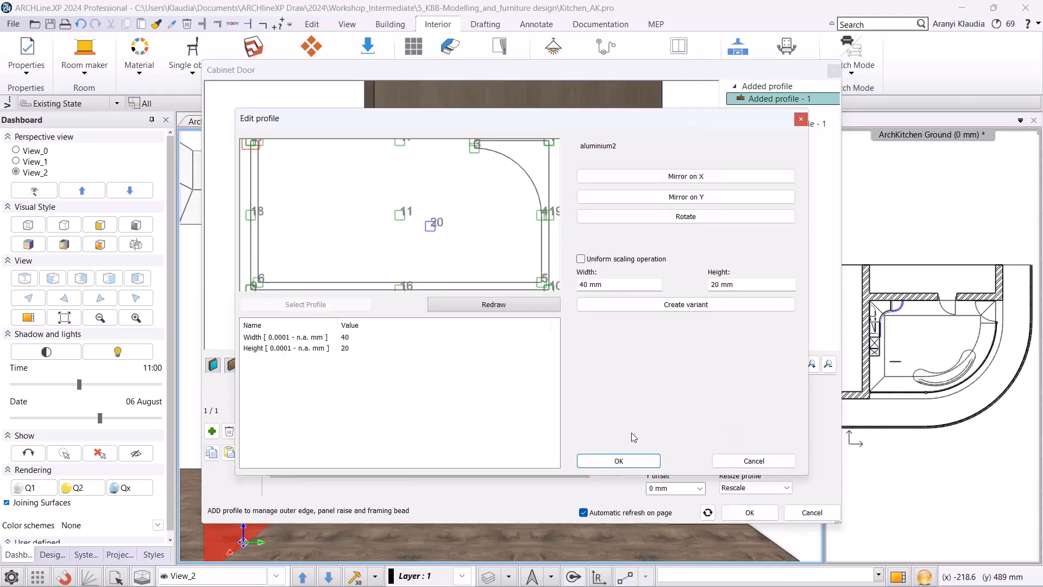
{"action": "left_click", "coordinate": [643, 198]}
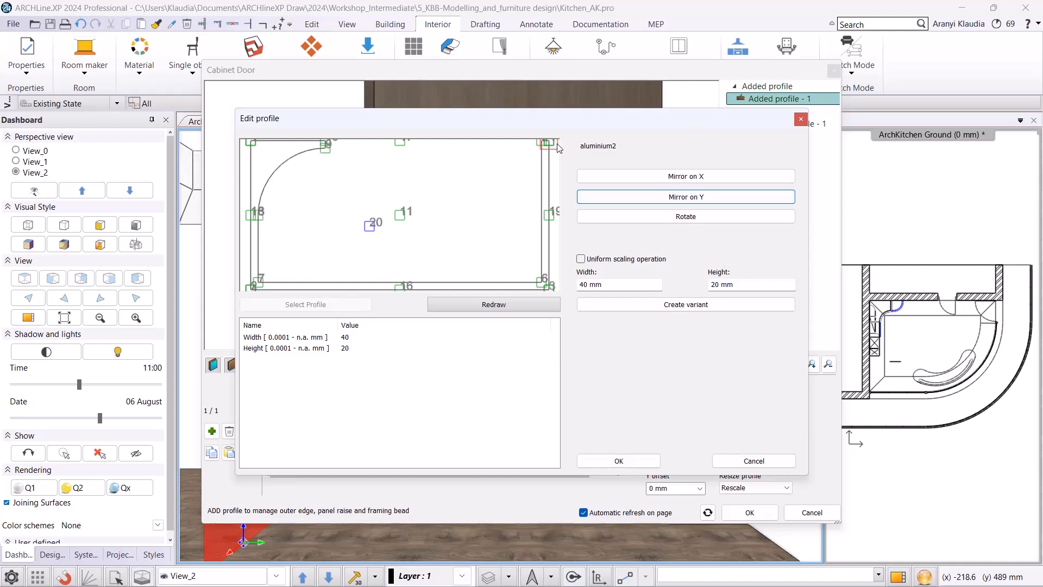
{"action": "left_click", "coordinate": [619, 460]}
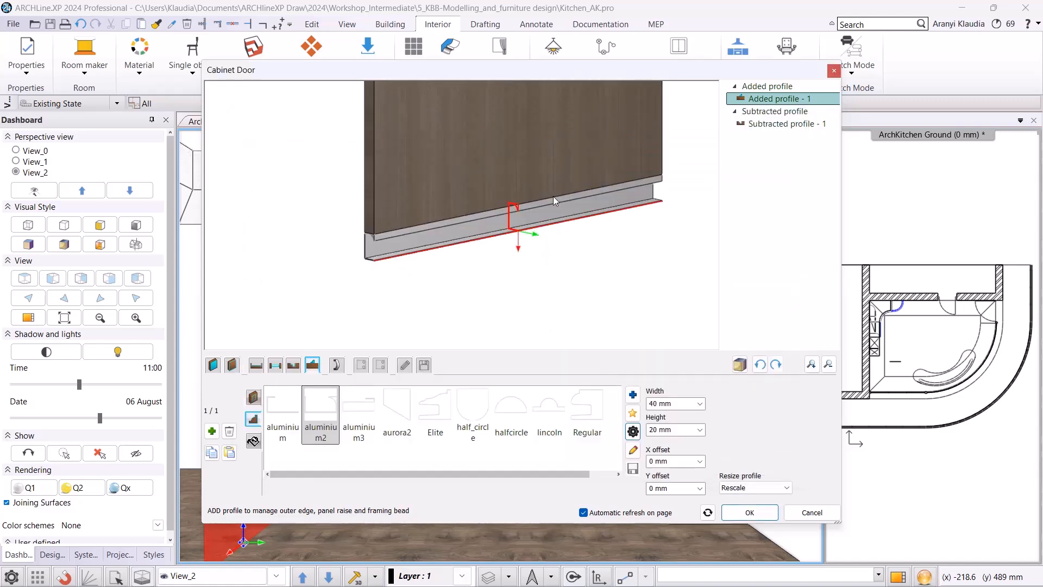
Save the updated pine door as a new library item under its suggested pine name.
{"action": "scroll", "coordinate": [543, 210], "scroll_direction": "down", "scroll_amount": 5}
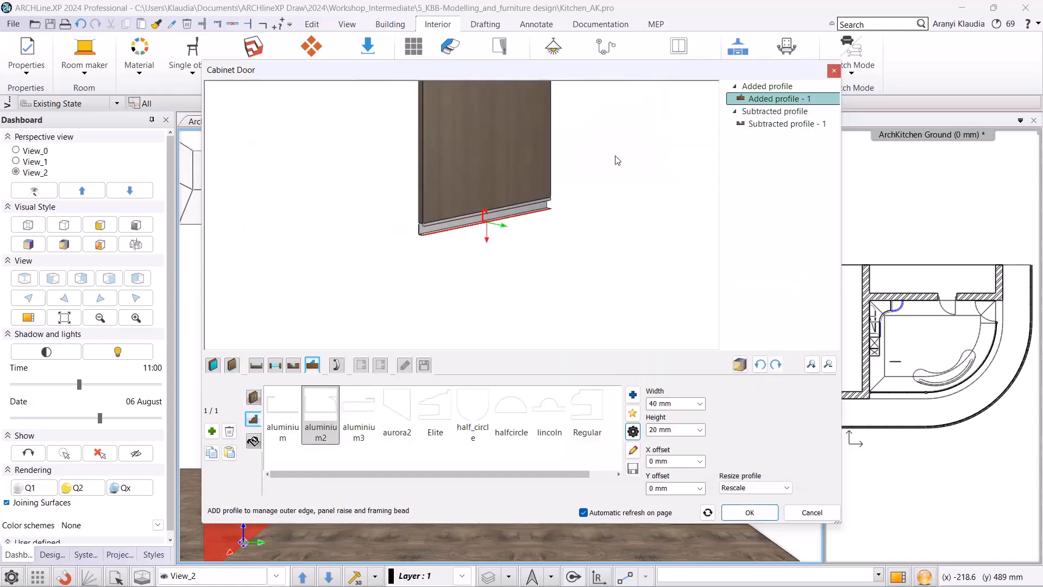
{"action": "left_click", "coordinate": [424, 364]}
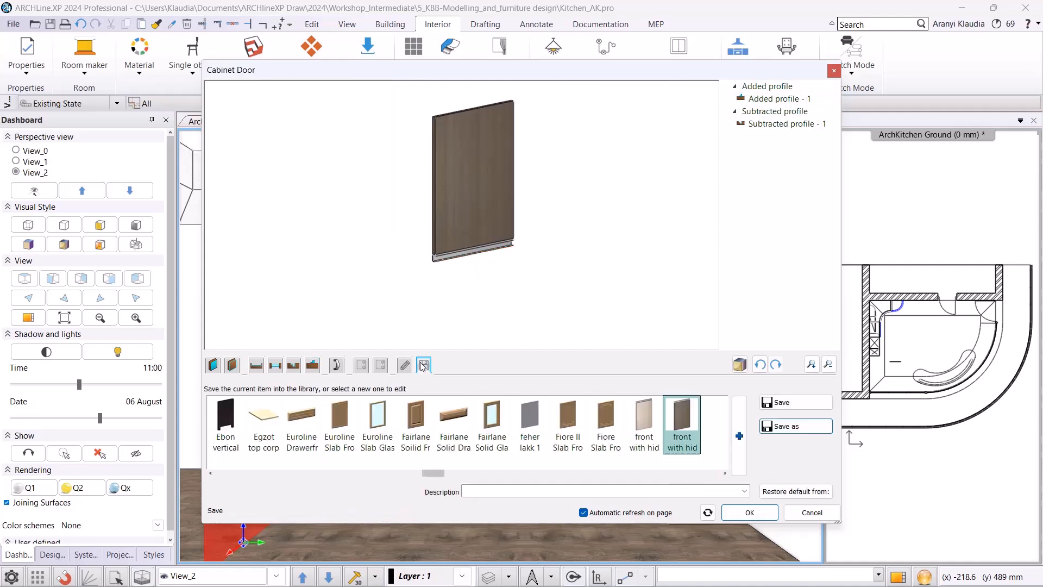
{"action": "left_click", "coordinate": [782, 430]}
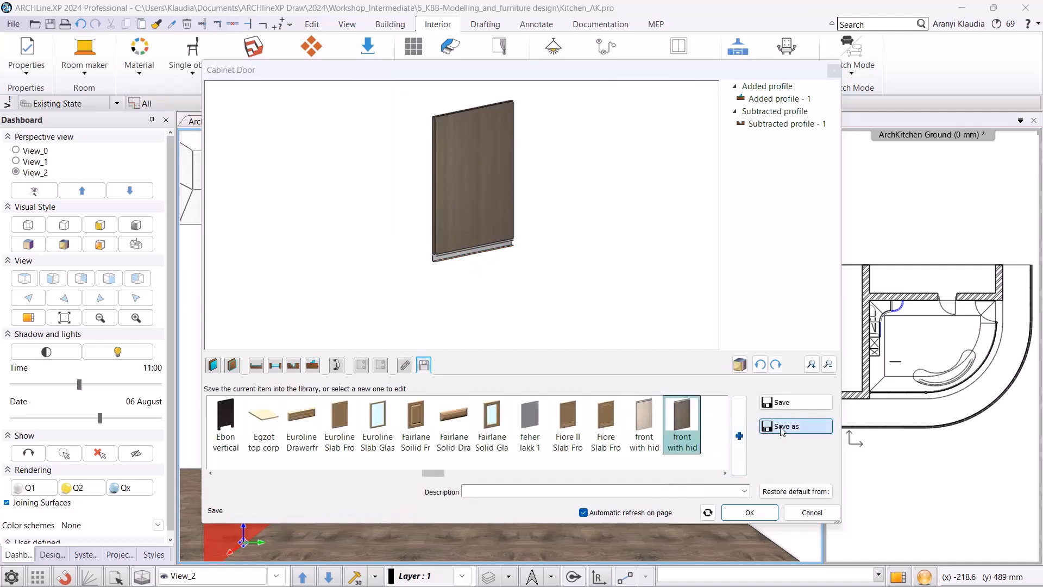
{"action": "left_click", "coordinate": [467, 228]}
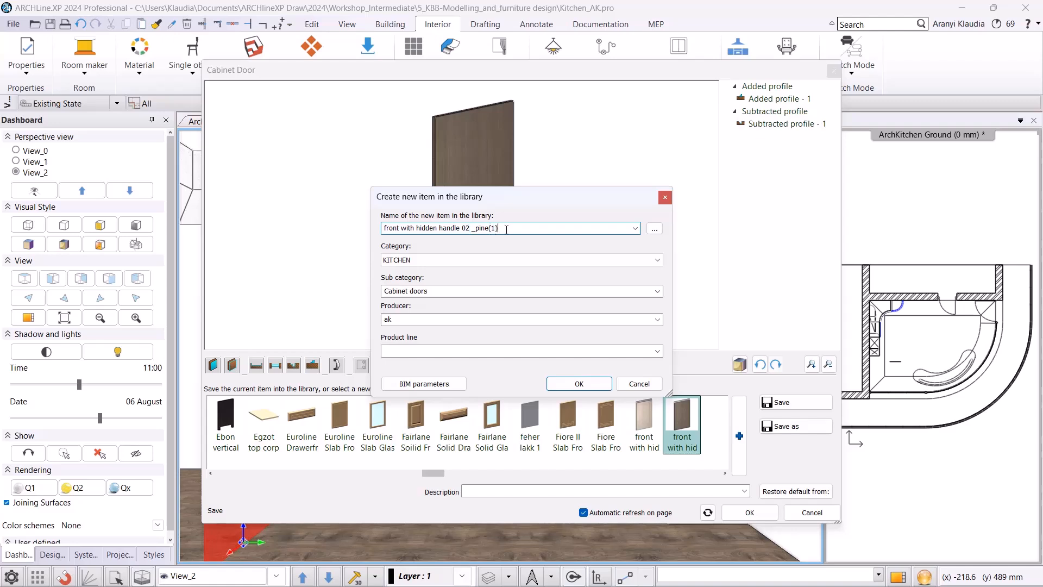
{"action": "key", "text": "BackSpace"}
{"action": "left_click", "coordinate": [578, 384]}
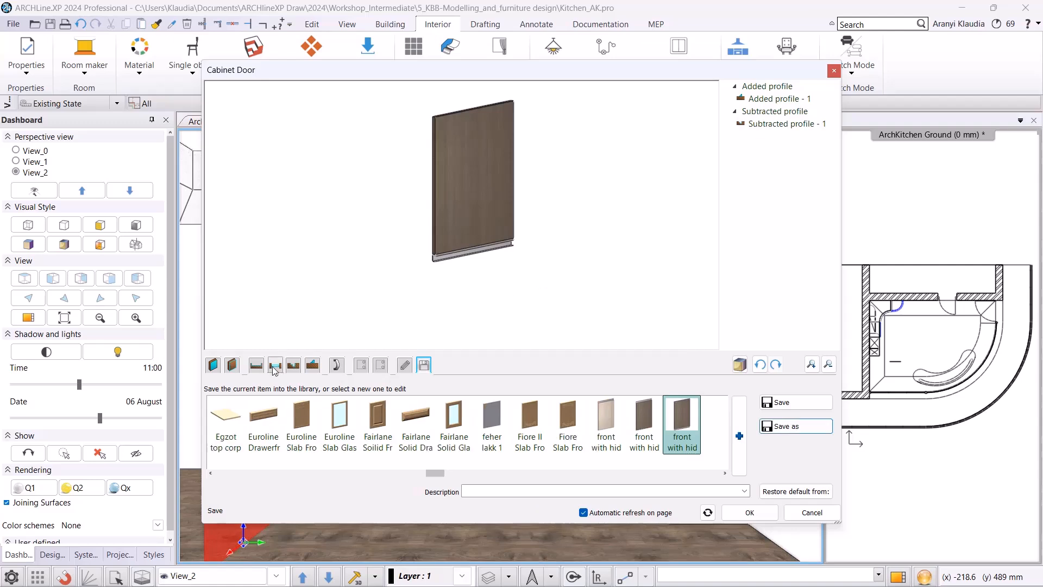
Change the door's front material to Old_ashtree.
{"action": "left_click", "coordinate": [215, 366]}
{"action": "left_click", "coordinate": [215, 419]}
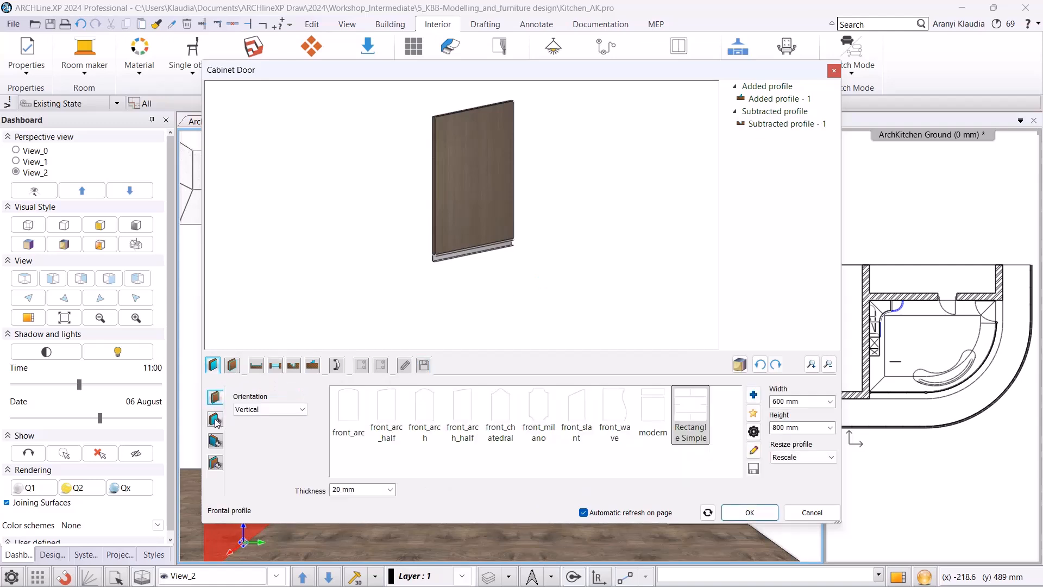
{"action": "left_click", "coordinate": [729, 419]}
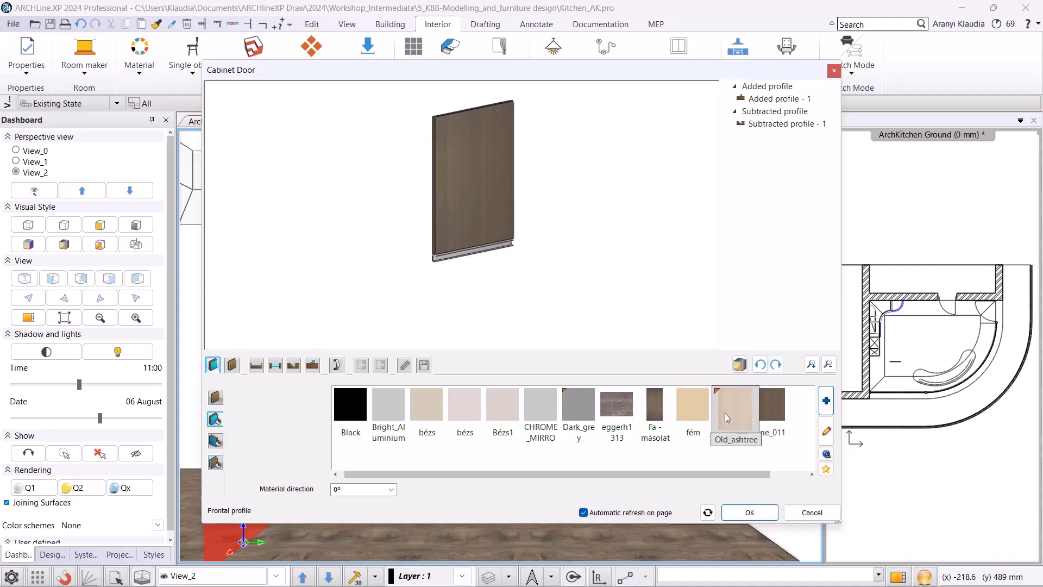
Save the ashtree door as a new library item named "front with hidden handle 02 _ashtree" and close the door editor.
{"action": "left_click", "coordinate": [426, 366]}
{"action": "left_click", "coordinate": [794, 426]}
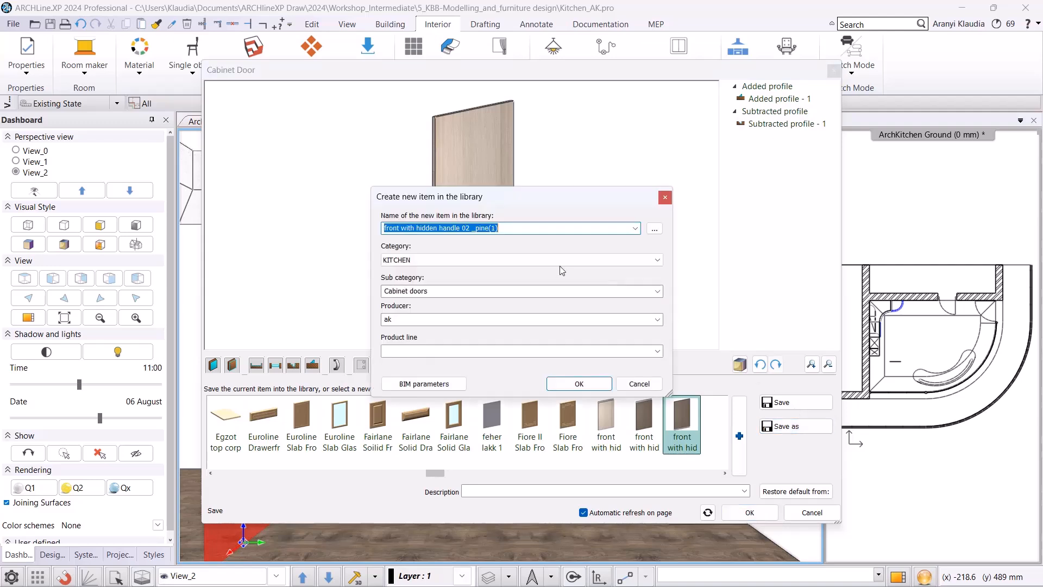
{"action": "left_click_drag", "start_coordinate": [498, 229], "coordinate": [477, 231]}
{"action": "type", "text": "ashtree"}
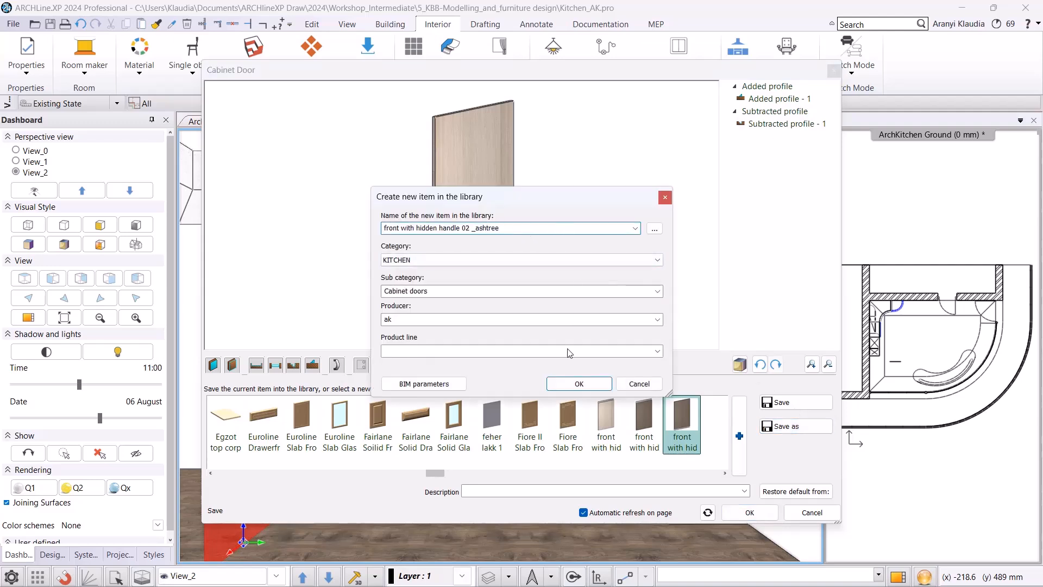
{"action": "left_click", "coordinate": [578, 383]}
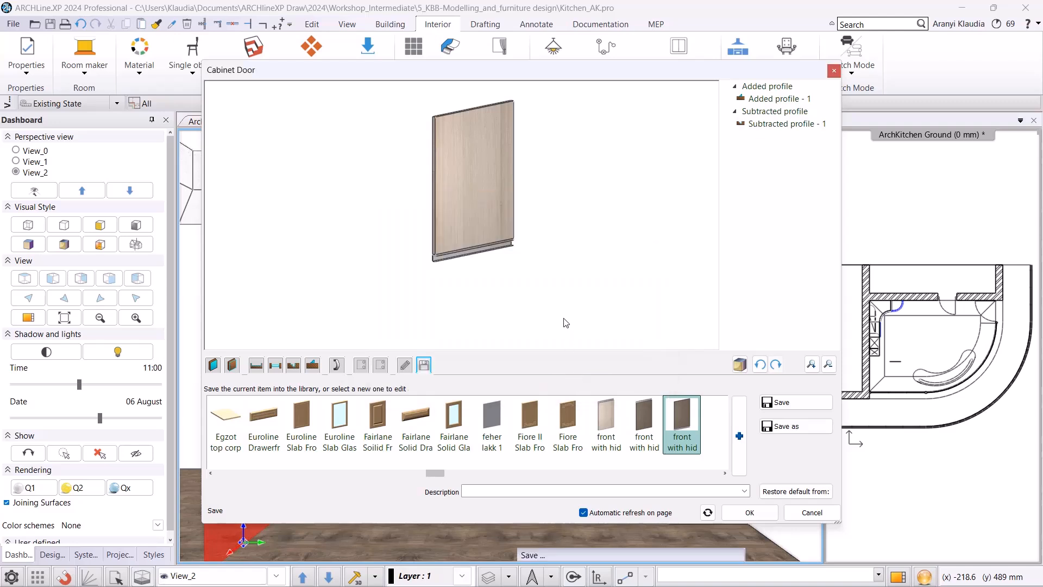
{"action": "left_click", "coordinate": [749, 513]}
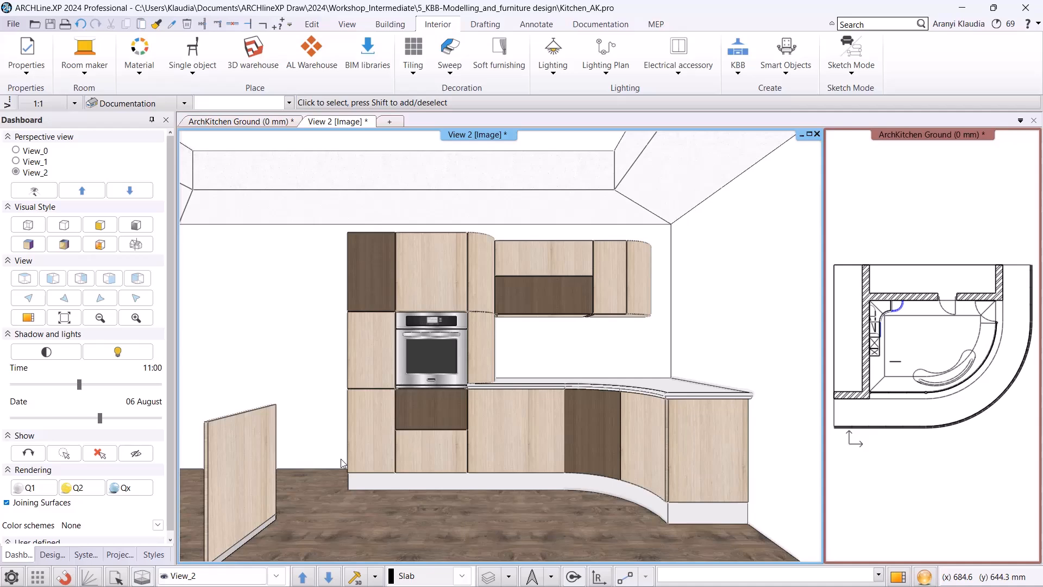
Locate the door in the Design Center and apply the pale hidden-handle doors as carcass fronts of the left tall cabinet and the upper wall cabinet.
{"action": "right_click", "coordinate": [247, 451]}
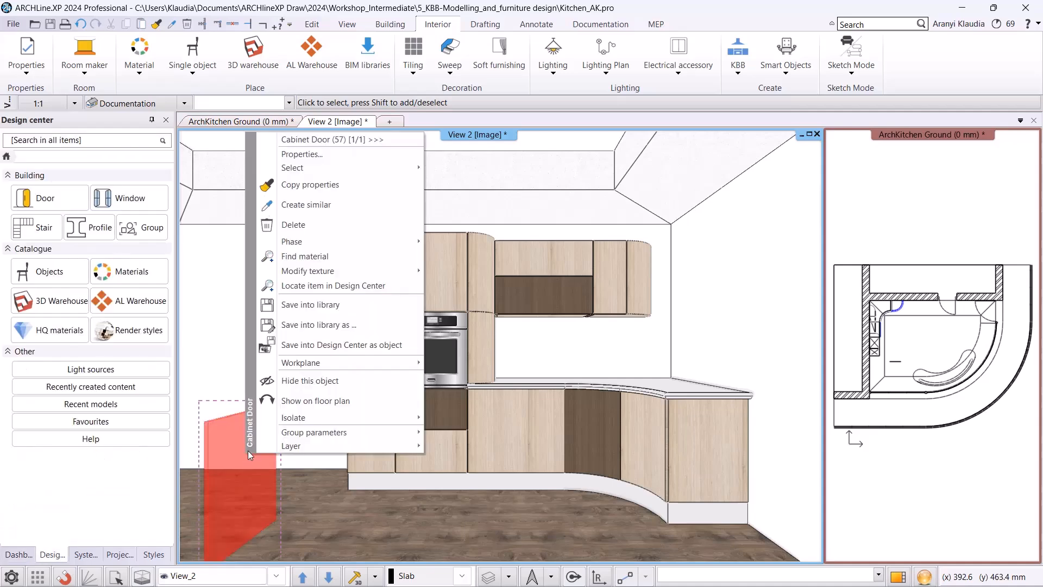
{"action": "left_click", "coordinate": [336, 286]}
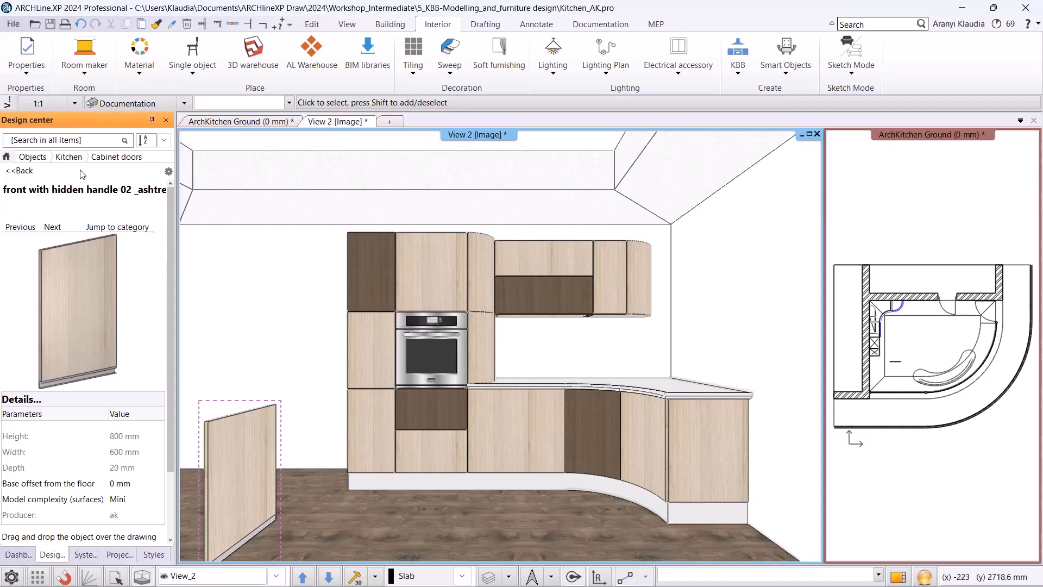
{"action": "left_click", "coordinate": [20, 170]}
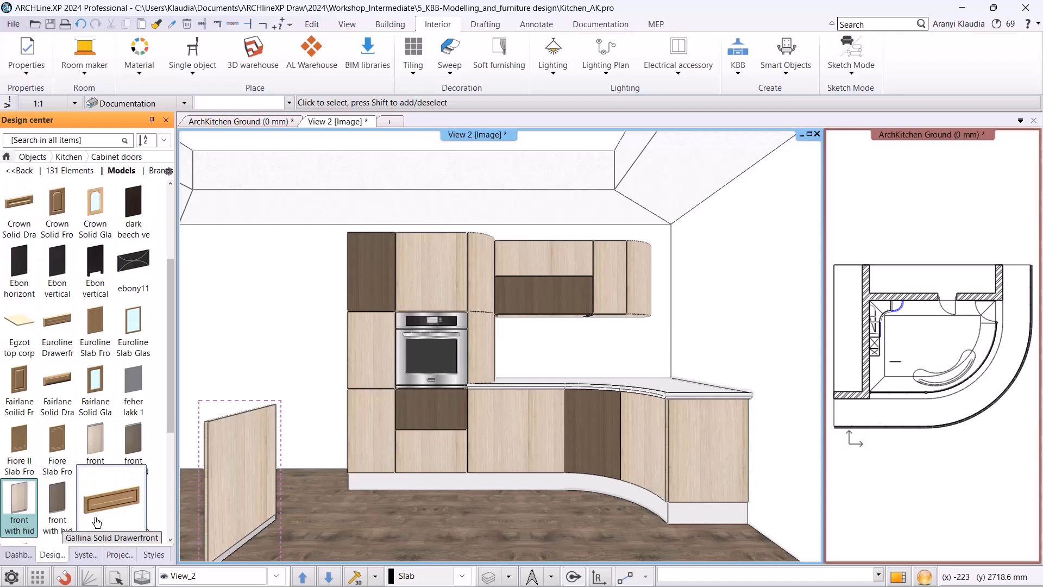
{"action": "scroll", "coordinate": [72, 504], "scroll_direction": "down", "scroll_amount": 3}
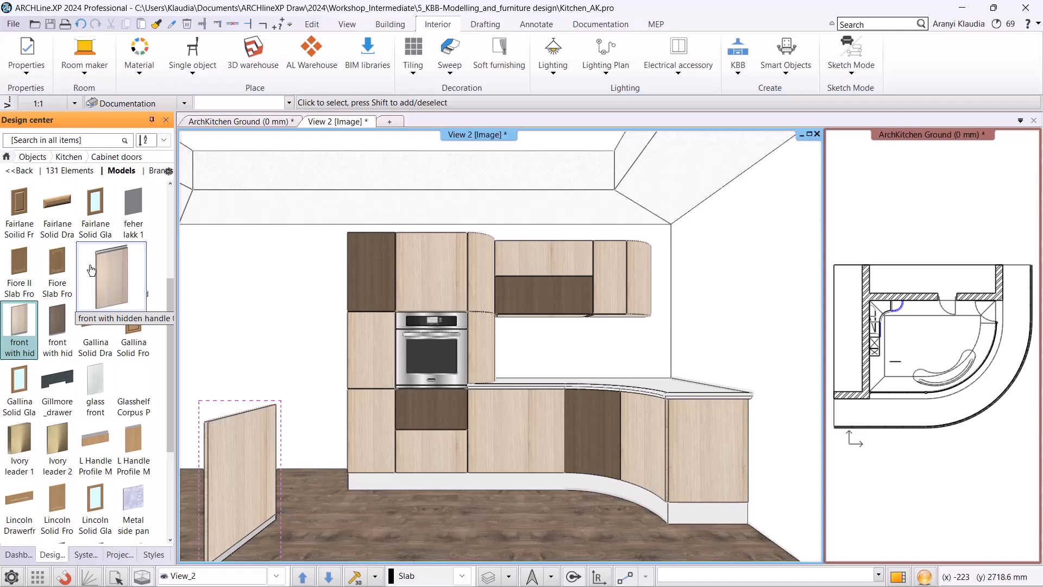
{"action": "left_click_drag", "start_coordinate": [91, 271], "coordinate": [216, 301]}
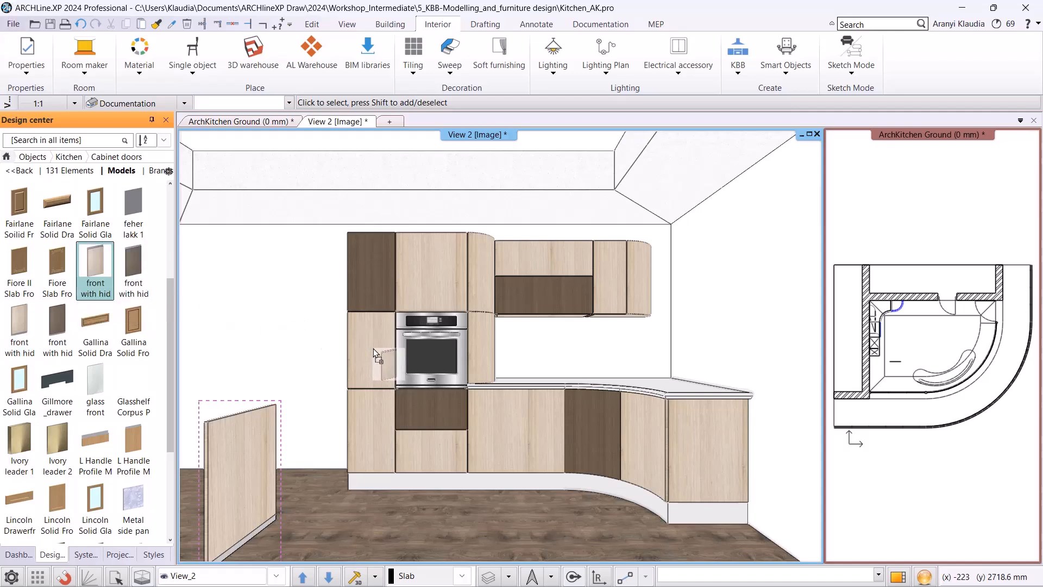
{"action": "left_click_drag", "start_coordinate": [374, 348], "coordinate": [373, 347]}
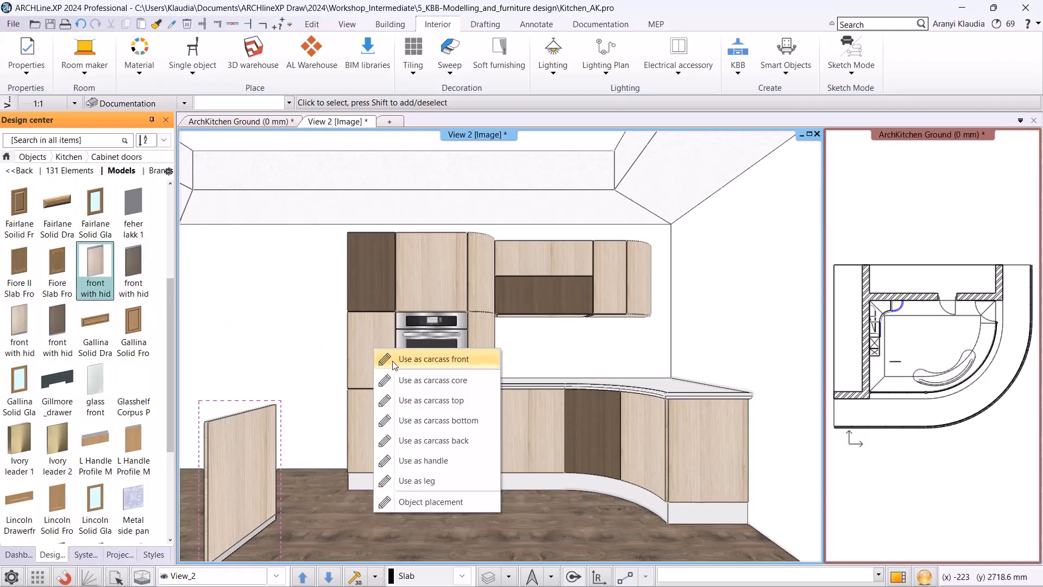
{"action": "left_click", "coordinate": [392, 359]}
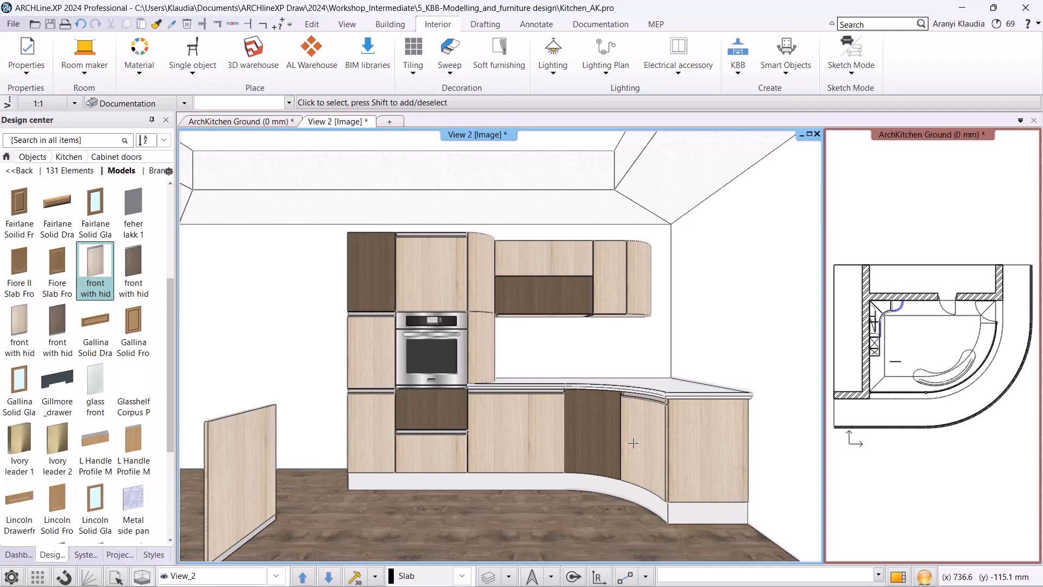
{"action": "left_click_drag", "start_coordinate": [27, 326], "coordinate": [608, 296]}
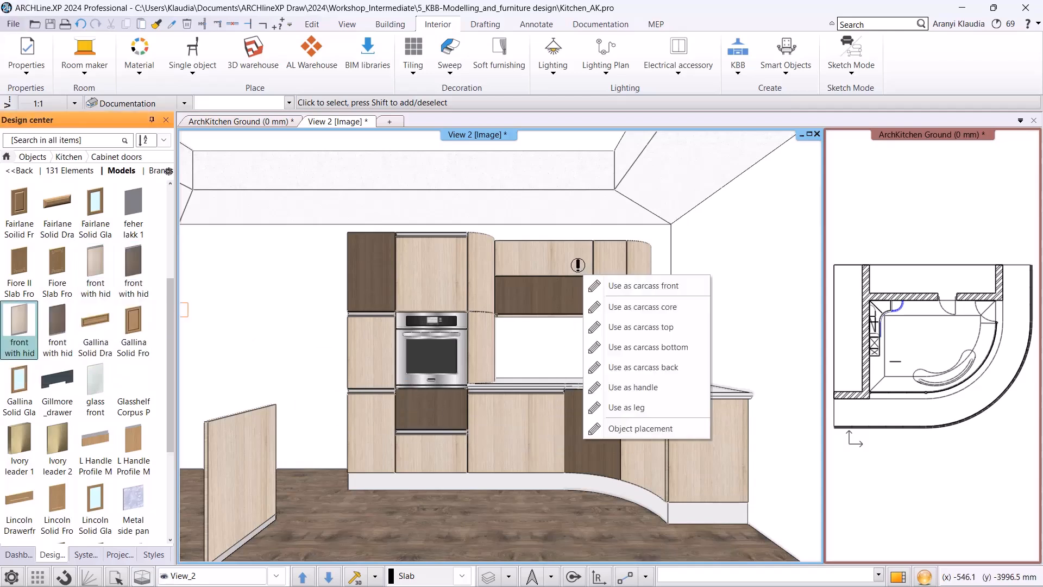
{"action": "left_click", "coordinate": [608, 288]}
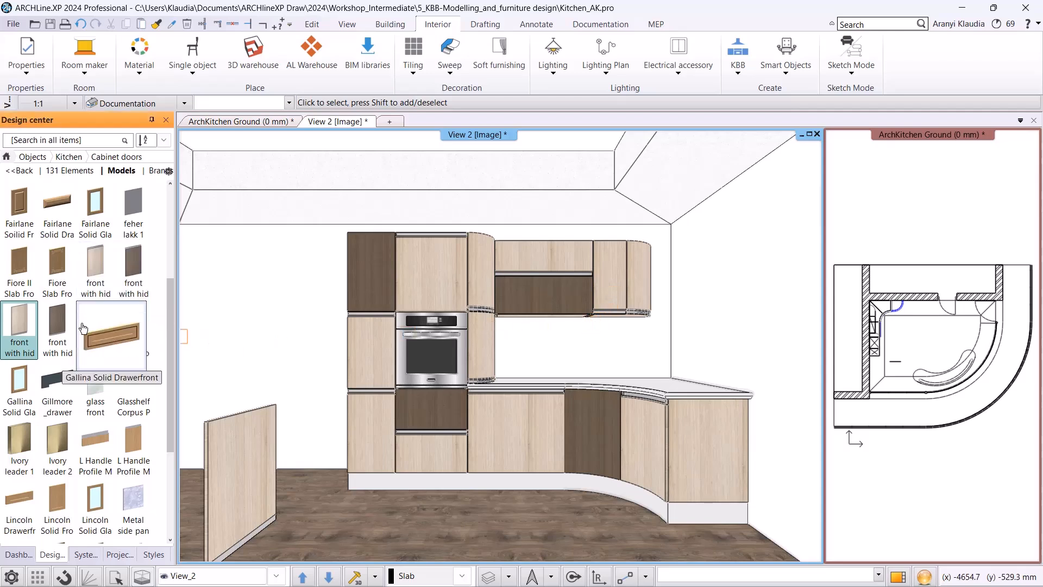
Replace the top door of the left tall cabinet with the pine hidden-handle front found by searching objects for "hidden".
{"action": "mouse_move", "coordinate": [118, 339]}
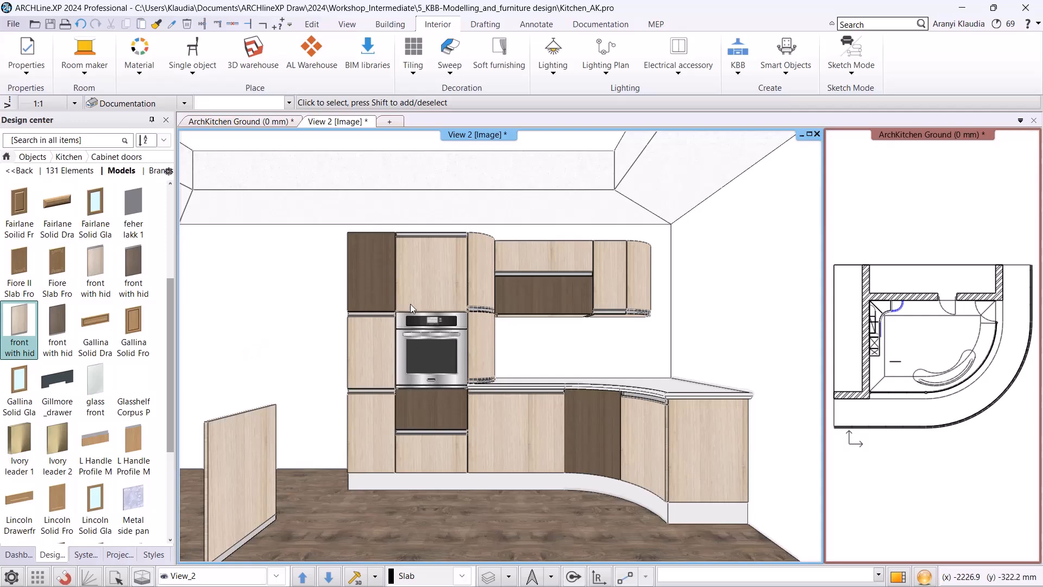
{"action": "left_click", "coordinate": [372, 286]}
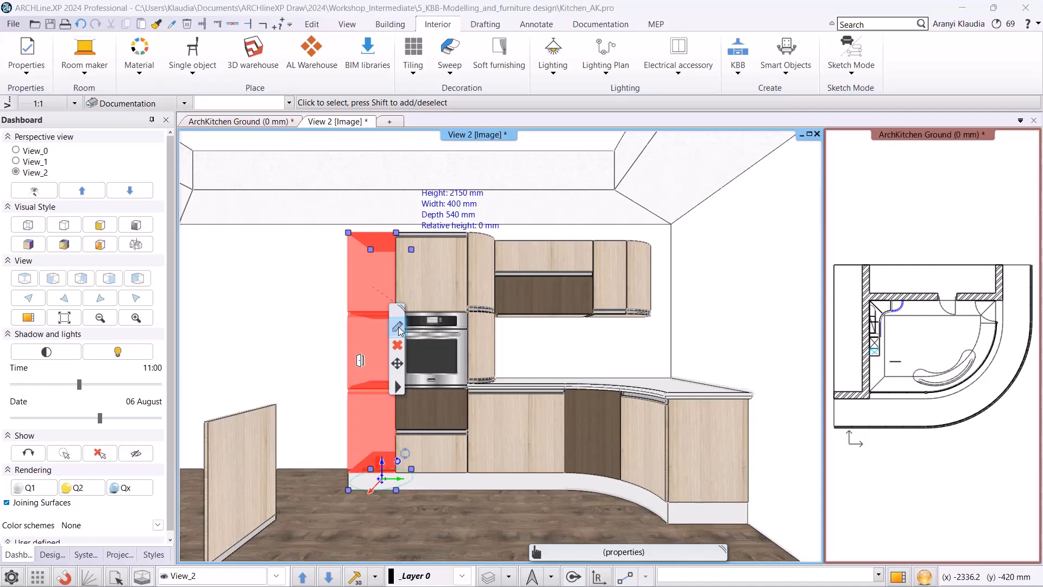
{"action": "left_click", "coordinate": [397, 326]}
{"action": "left_click", "coordinate": [548, 135]}
{"action": "left_click", "coordinate": [252, 420]}
{"action": "left_click", "coordinate": [823, 394]}
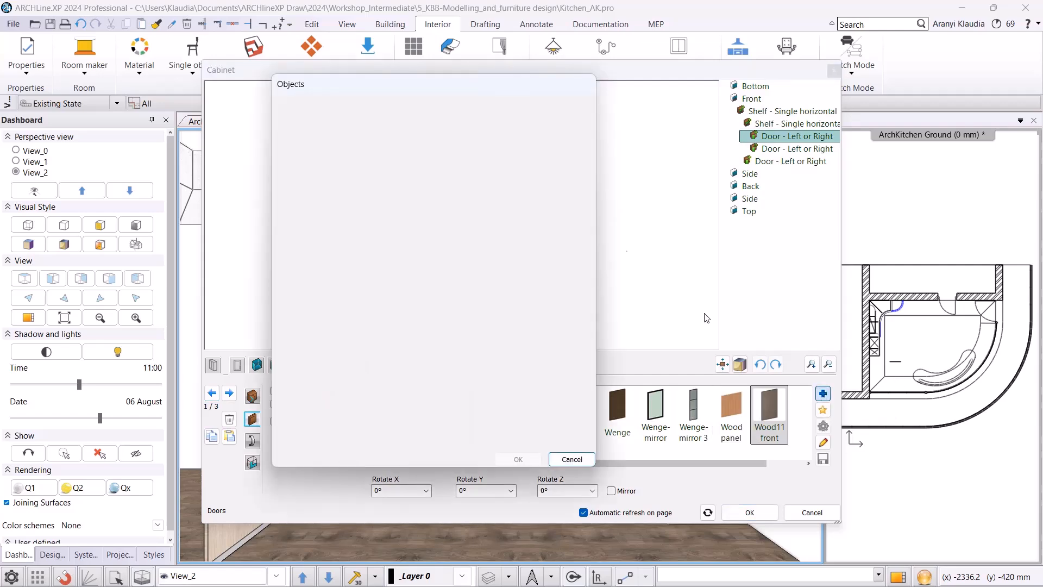
{"action": "left_click", "coordinate": [295, 126]}
{"action": "left_click", "coordinate": [303, 107]}
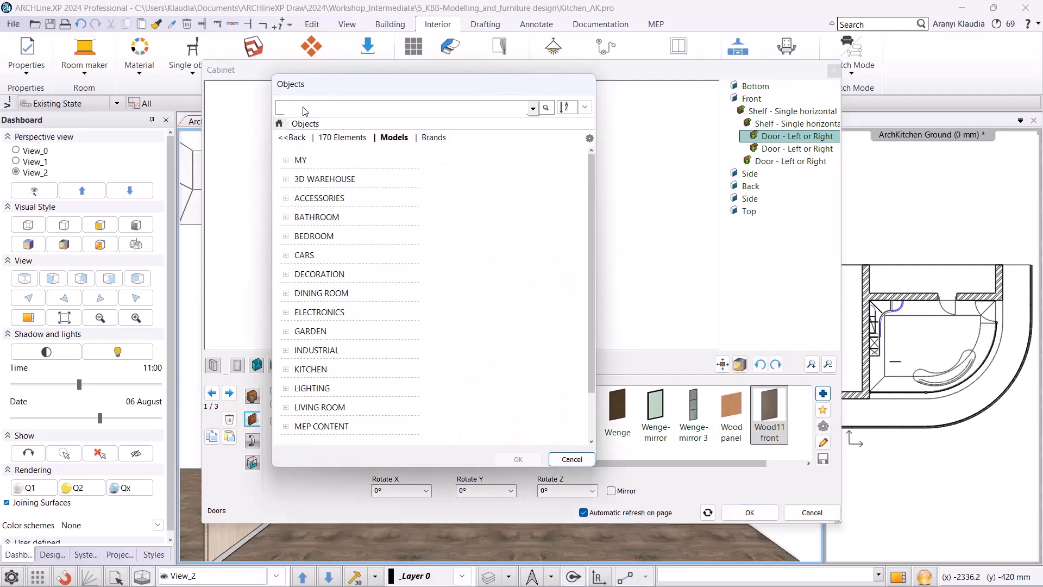
{"action": "key", "text": "Return"}
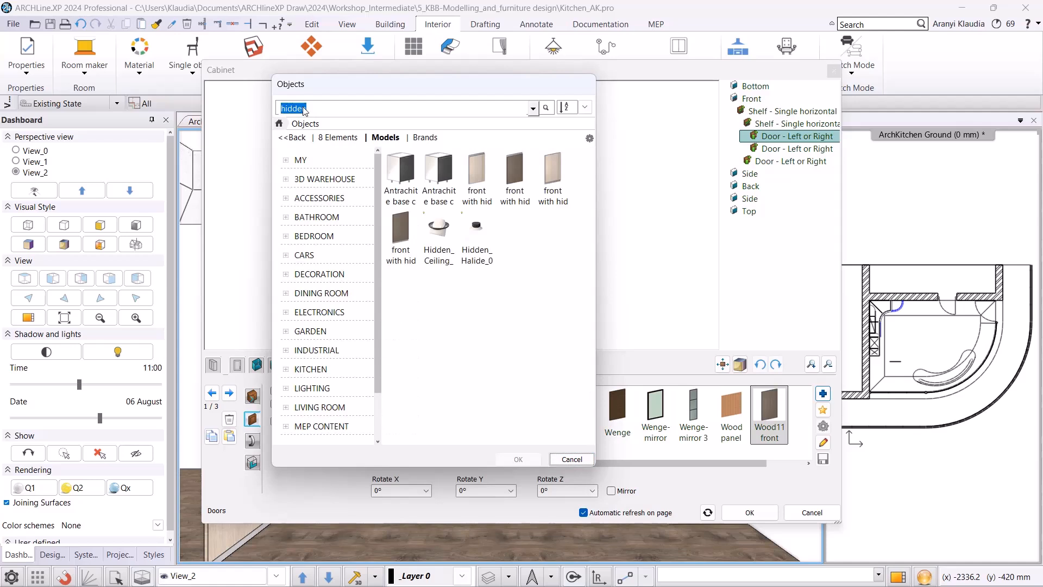
{"action": "left_click", "coordinate": [400, 236]}
{"action": "left_click", "coordinate": [518, 459]}
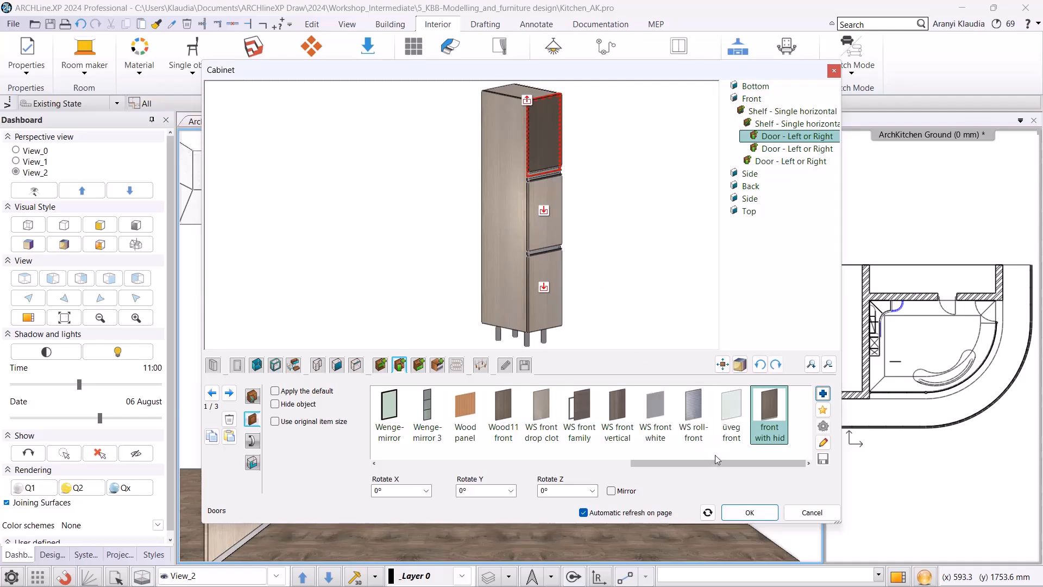
{"action": "left_click", "coordinate": [742, 513]}
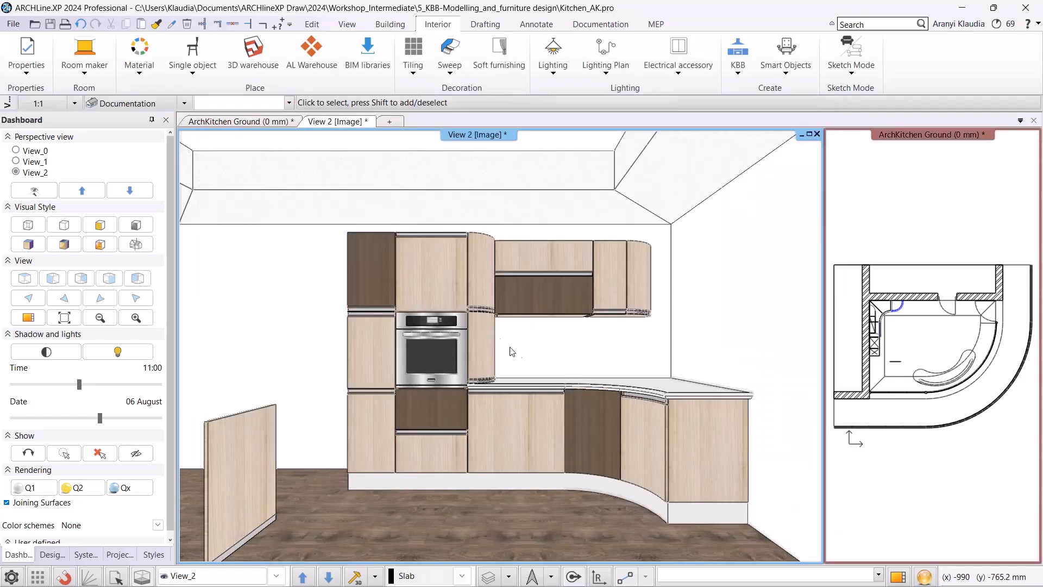
Open the tall oven cabinet and replace its top door with the pale hidden-handle front found by searching objects for "hidden".
{"action": "left_click", "coordinate": [446, 291]}
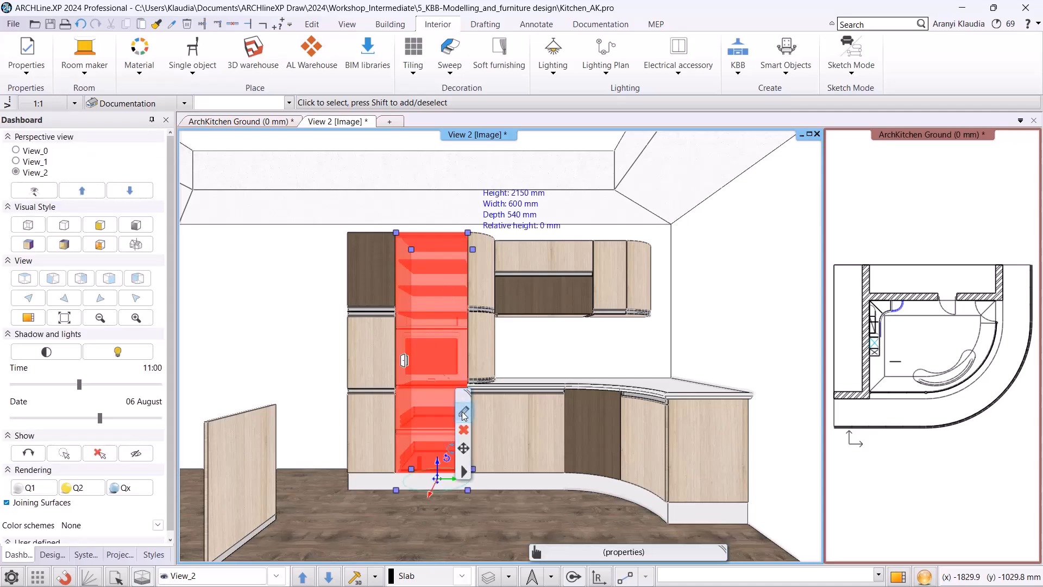
{"action": "left_click", "coordinate": [463, 411]}
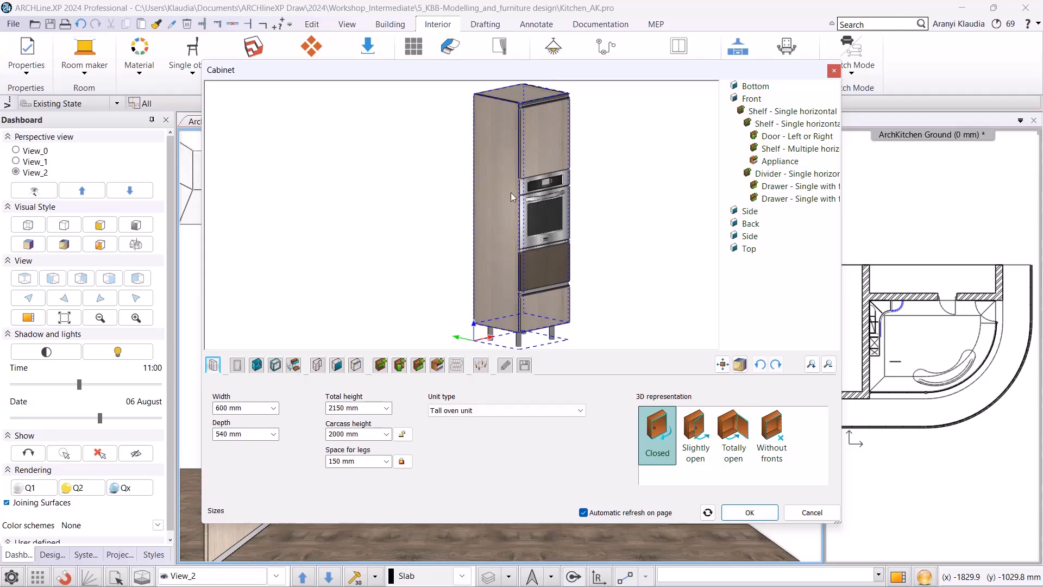
{"action": "left_click", "coordinate": [550, 151]}
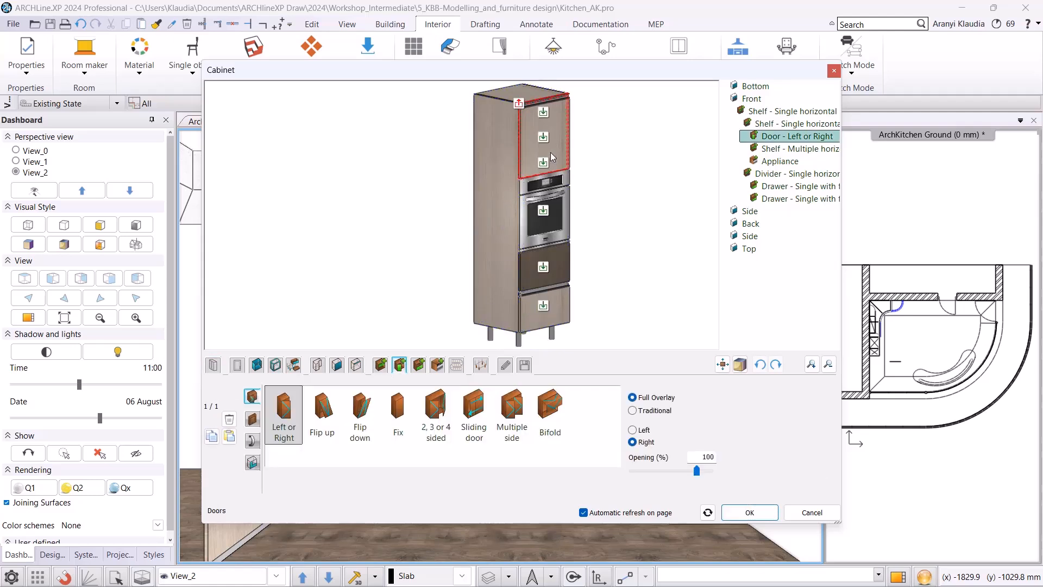
{"action": "left_click", "coordinate": [252, 419]}
{"action": "left_click", "coordinate": [275, 391]}
{"action": "left_click", "coordinate": [823, 393]}
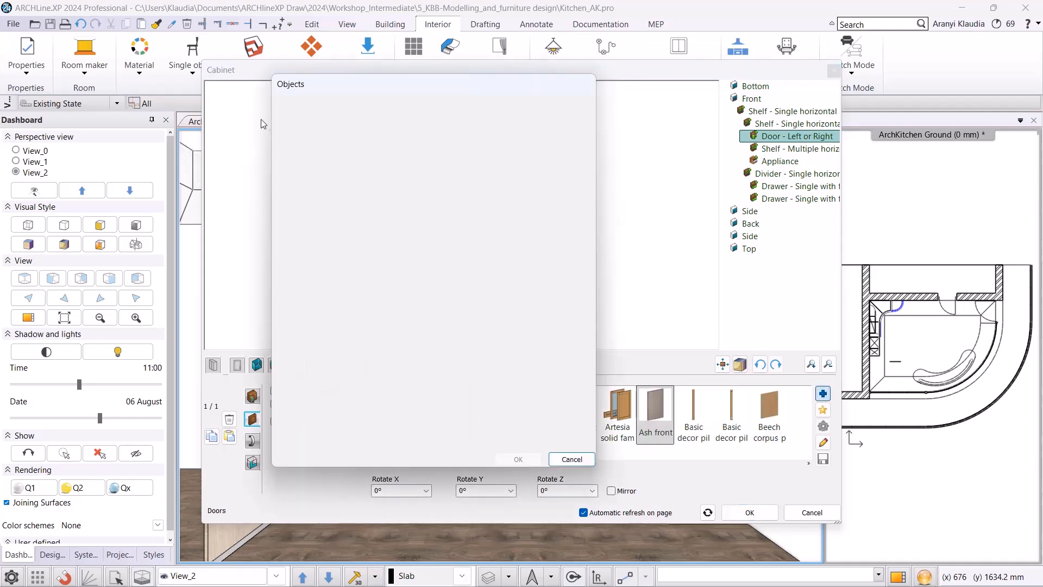
{"action": "left_click", "coordinate": [279, 124]}
{"action": "left_click", "coordinate": [296, 110]}
{"action": "type", "text": "hidden"}
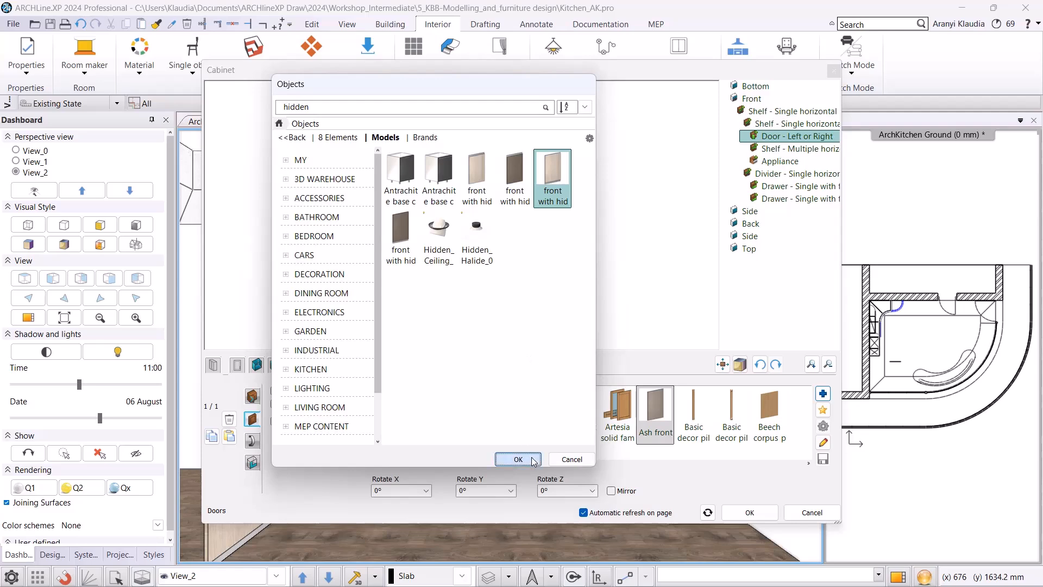
{"action": "left_click", "coordinate": [518, 459]}
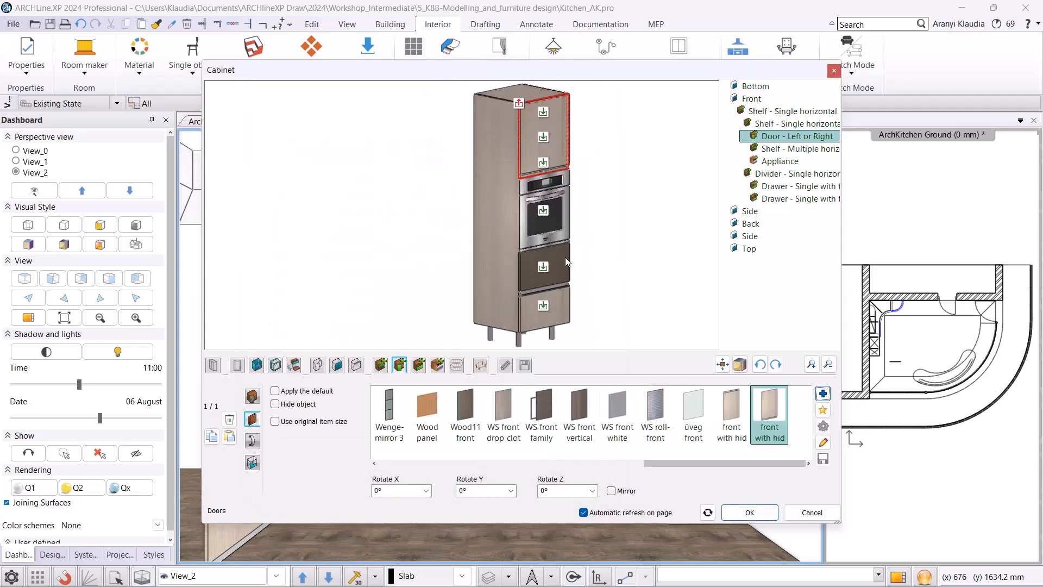
Replace the oven cabinet's drawer fronts with the dark pine hidden-handle front from a "hidden" search and close the editor.
{"action": "left_click", "coordinate": [549, 272]}
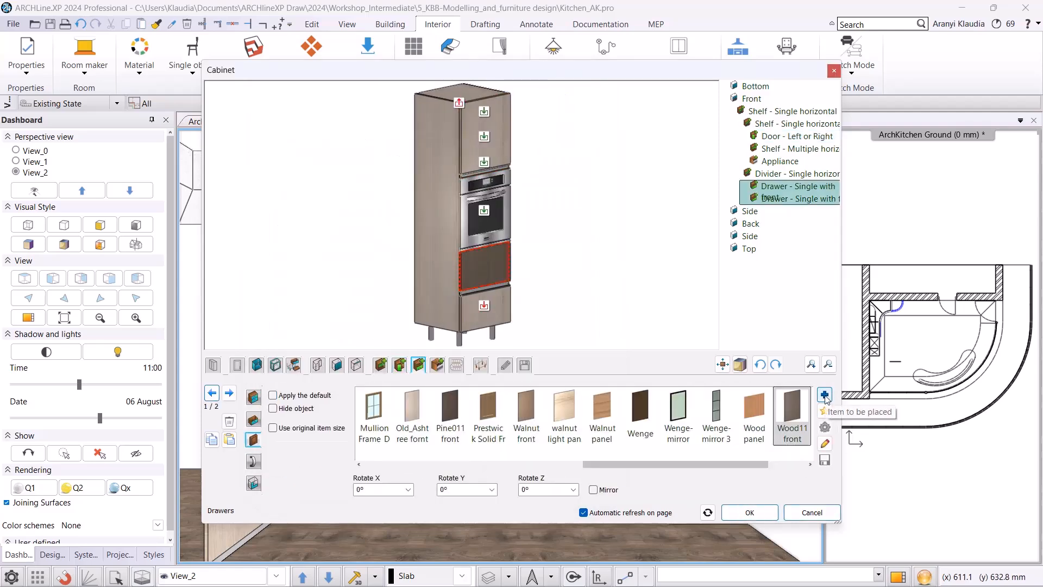
{"action": "left_click", "coordinate": [825, 396]}
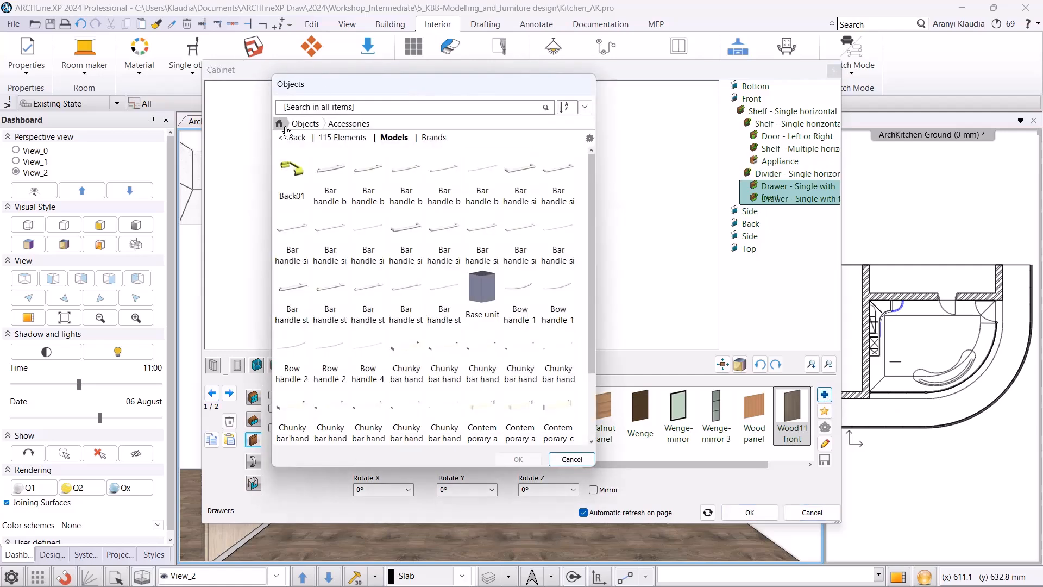
{"action": "left_click", "coordinate": [279, 123]}
{"action": "left_click", "coordinate": [297, 111]}
{"action": "type", "text": "hidden"}
{"action": "key", "text": "Return"}
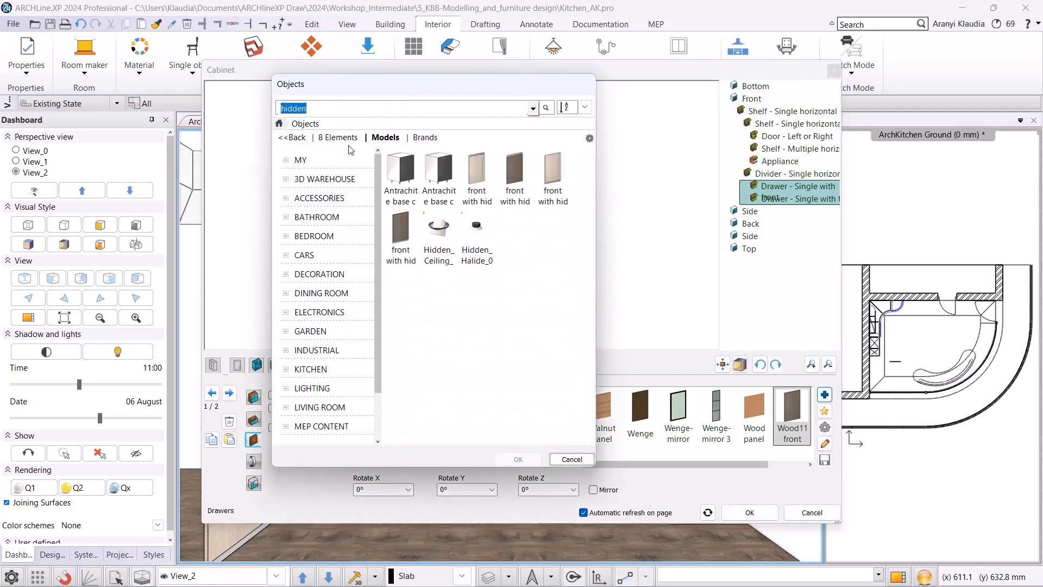
{"action": "left_click", "coordinate": [515, 173]}
{"action": "left_click", "coordinate": [518, 459]}
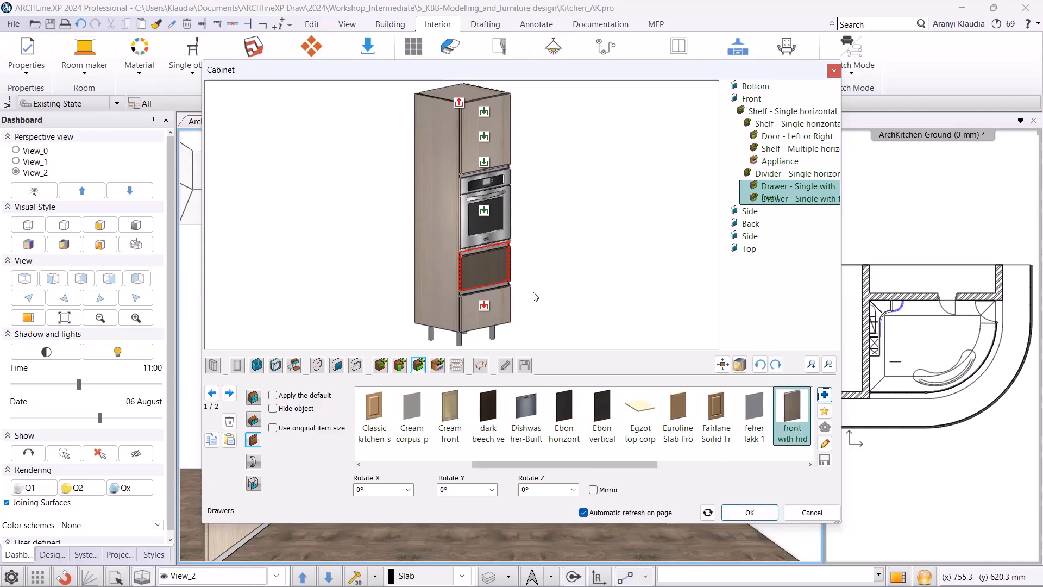
{"action": "left_click", "coordinate": [766, 513]}
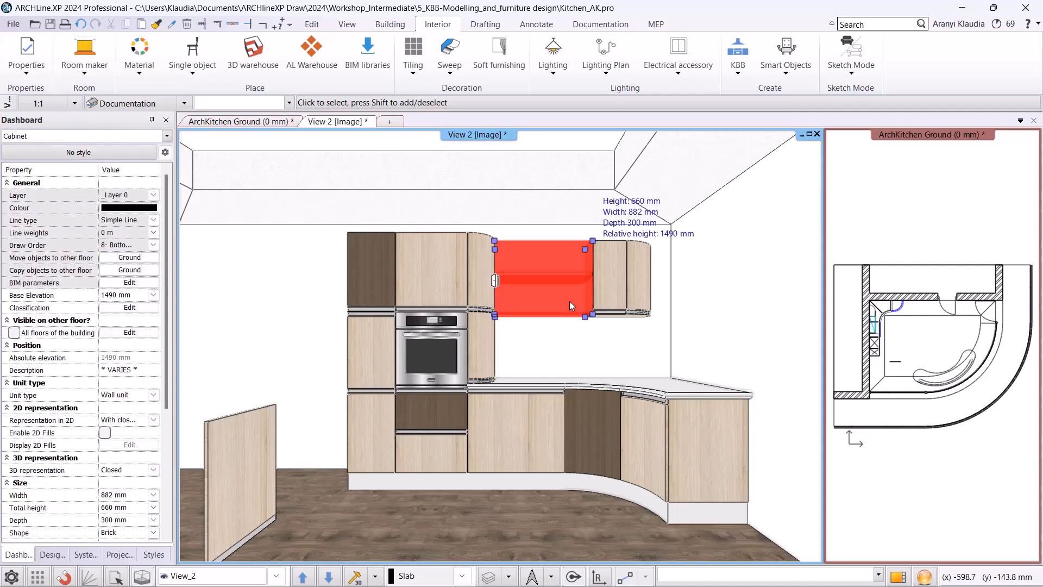
Replace the upper wall cabinet's lower flip-up door with "front with hidden handle 02 _pine".
{"action": "key", "text": "Escape"}
{"action": "left_click", "coordinate": [552, 297]}
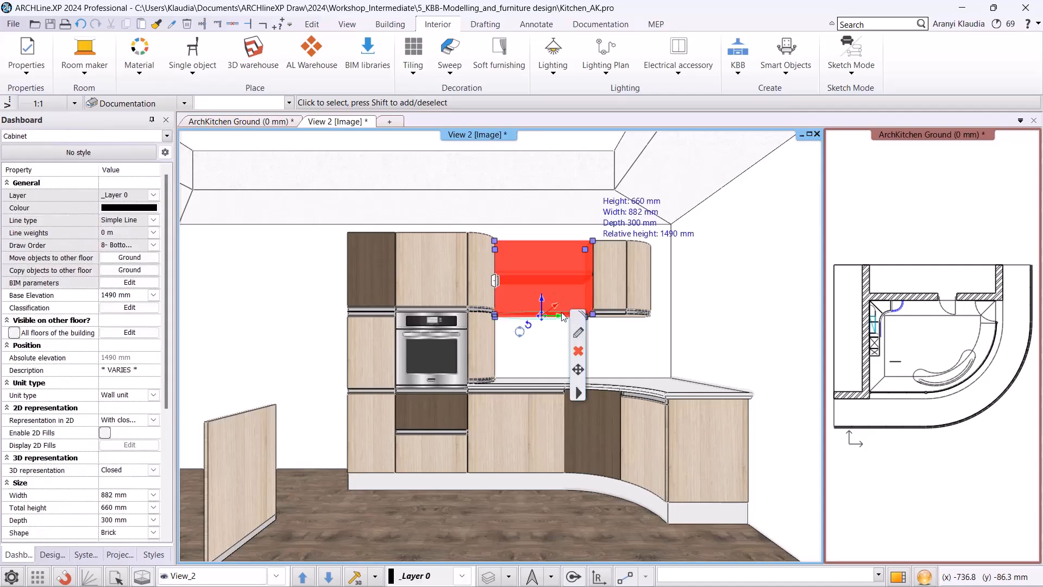
{"action": "left_click", "coordinate": [573, 339]}
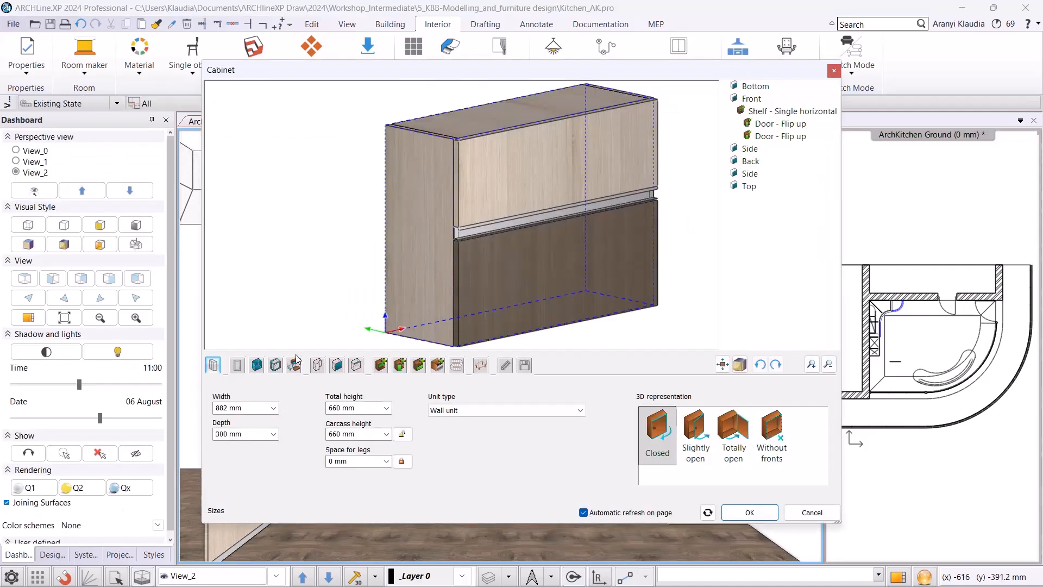
{"action": "left_click", "coordinate": [500, 283]}
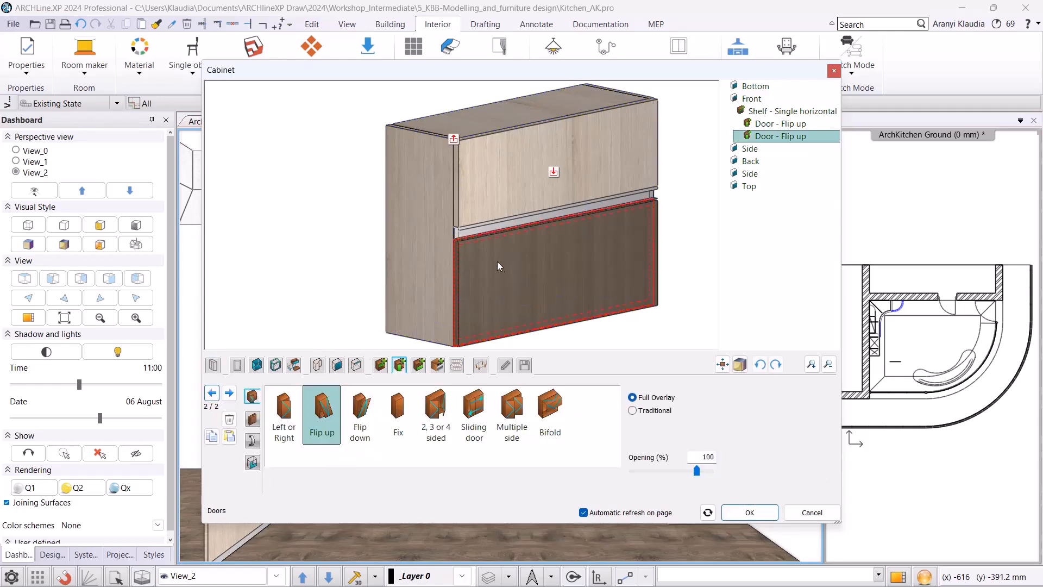
{"action": "left_click", "coordinate": [253, 420]}
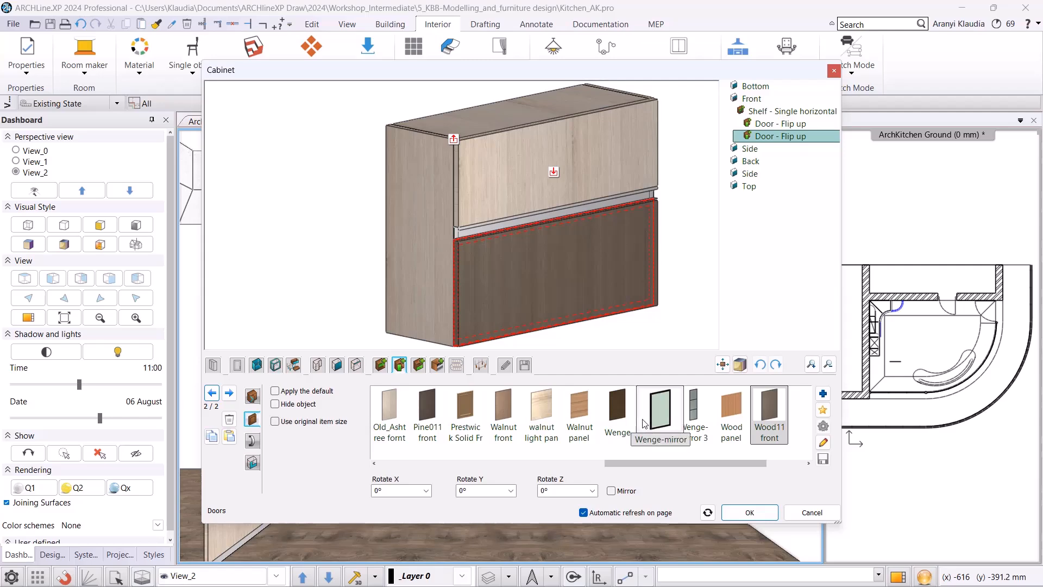
{"action": "scroll", "coordinate": [673, 429], "scroll_direction": "down", "scroll_amount": 3}
{"action": "scroll", "coordinate": [686, 427], "scroll_direction": "up", "scroll_amount": 5}
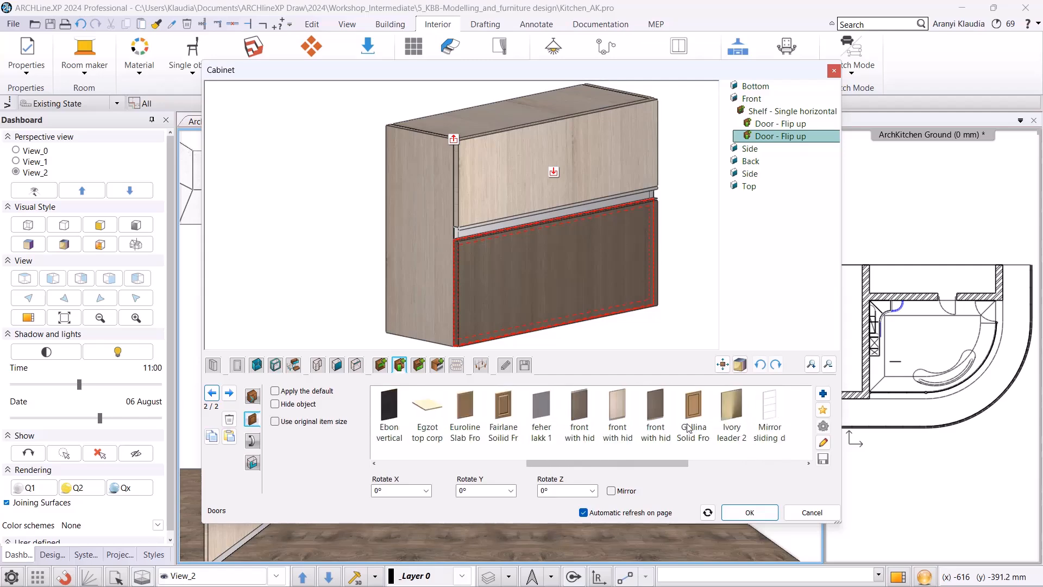
{"action": "left_click", "coordinate": [655, 417]}
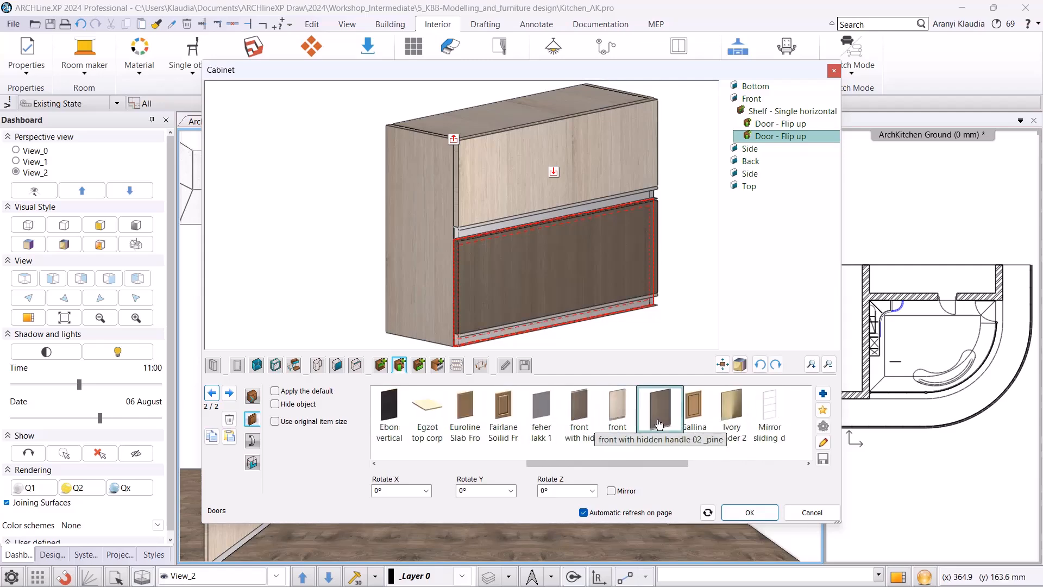
{"action": "left_click", "coordinate": [750, 512]}
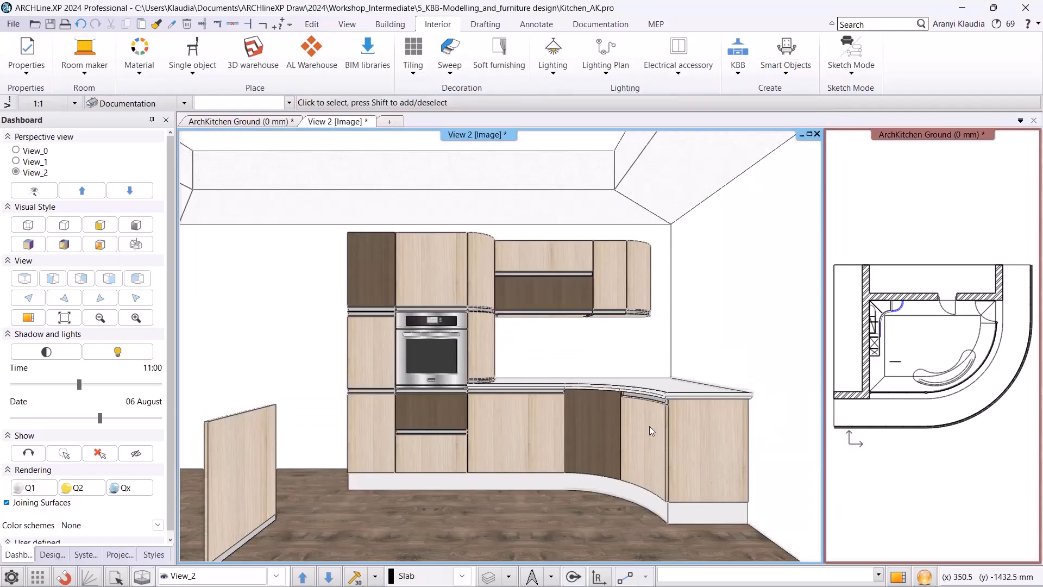
Replace the curved corner base cabinet's door with "front with hidden handle 01 _pine".
{"action": "left_click", "coordinate": [611, 451]}
{"action": "left_click", "coordinate": [628, 470]}
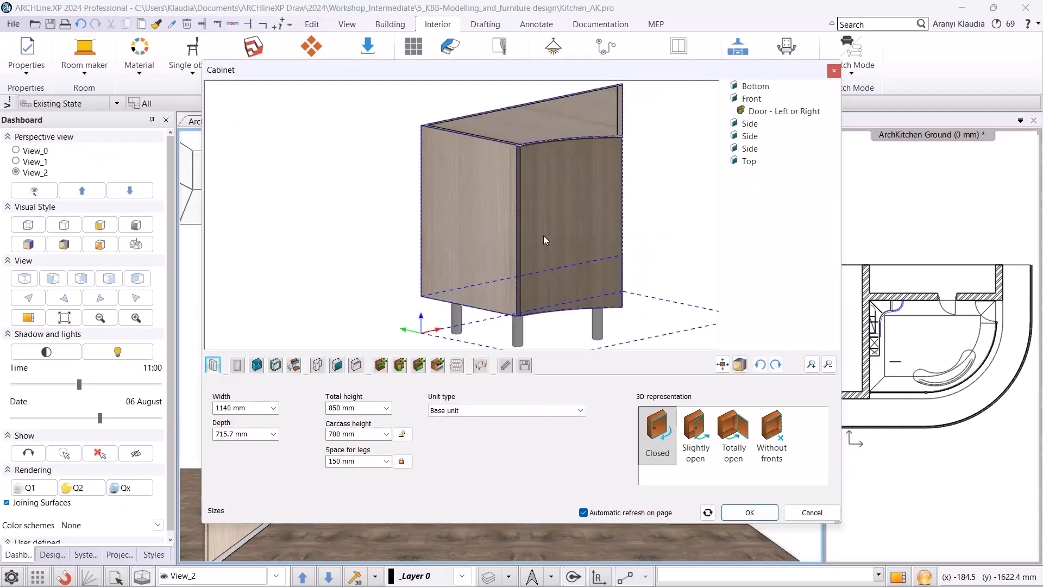
{"action": "left_click", "coordinate": [535, 233]}
{"action": "left_click", "coordinate": [253, 422]}
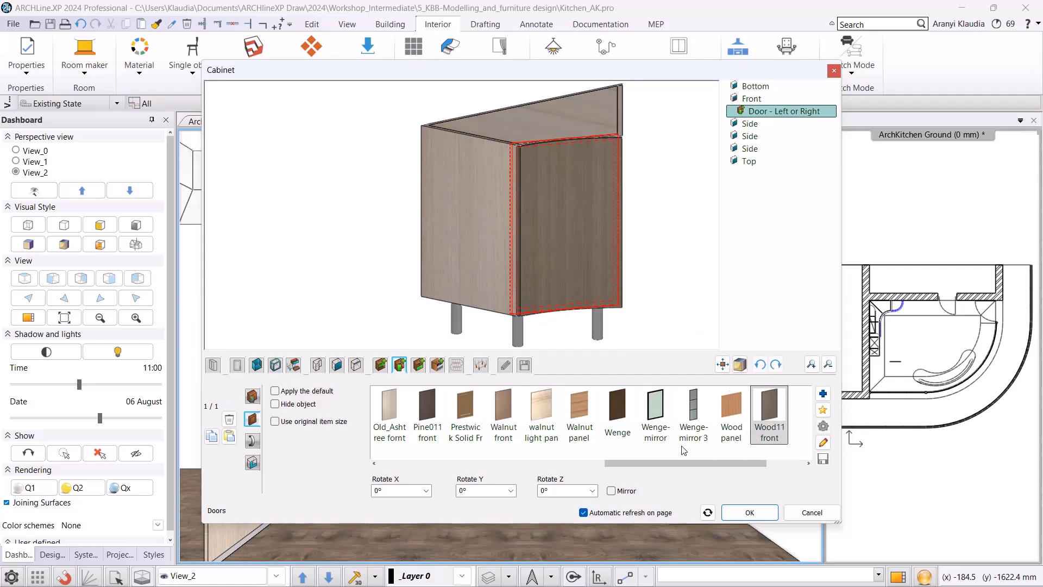
{"action": "scroll", "coordinate": [605, 438], "scroll_direction": "up", "scroll_amount": 3}
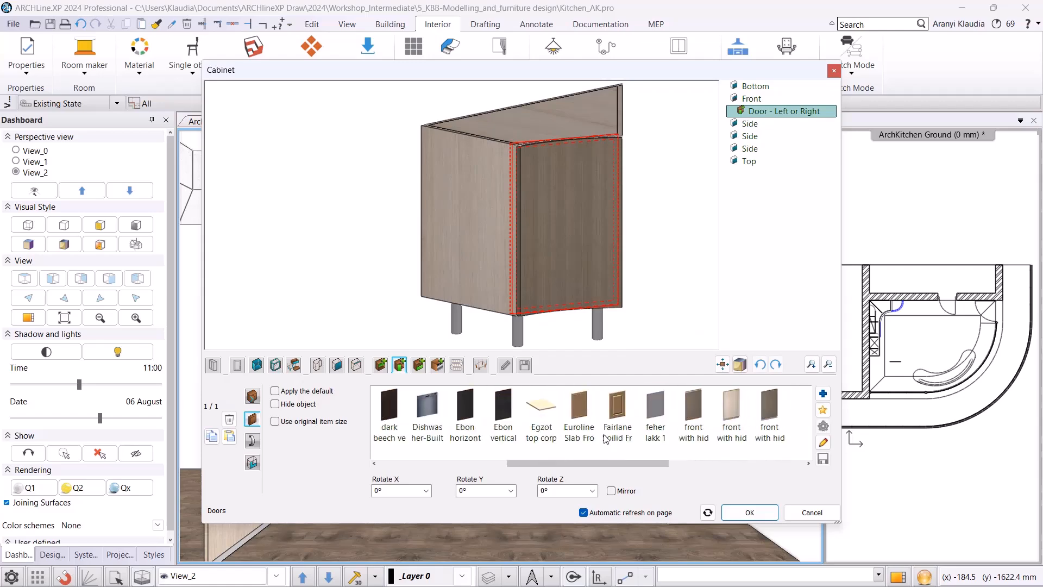
{"action": "left_click", "coordinate": [695, 416]}
{"action": "left_click", "coordinate": [750, 512]}
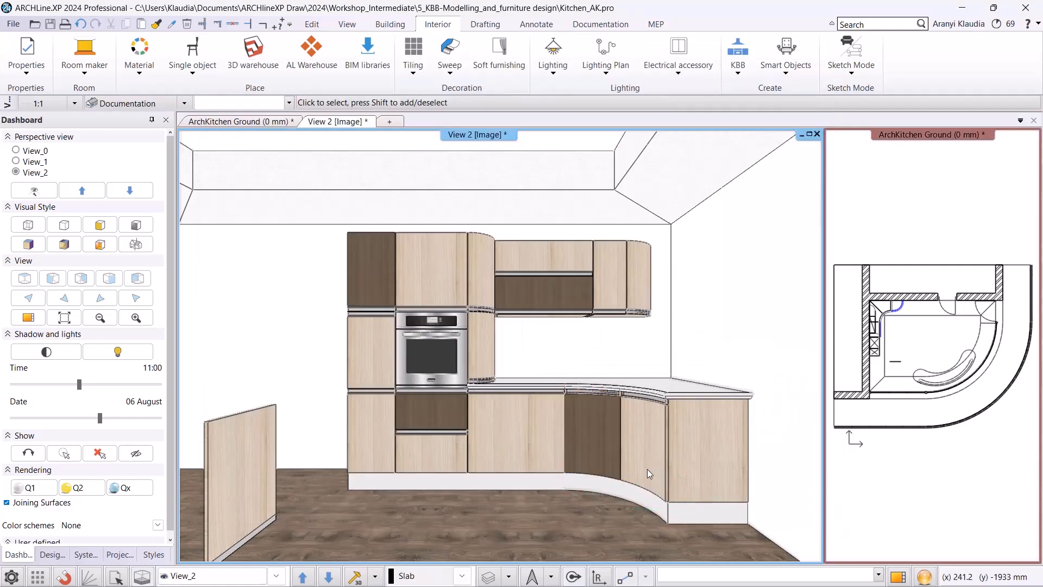
Delete the freestanding panel in front of the kitchen.
{"action": "left_click", "coordinate": [235, 458]}
{"action": "key", "text": "Delete"}
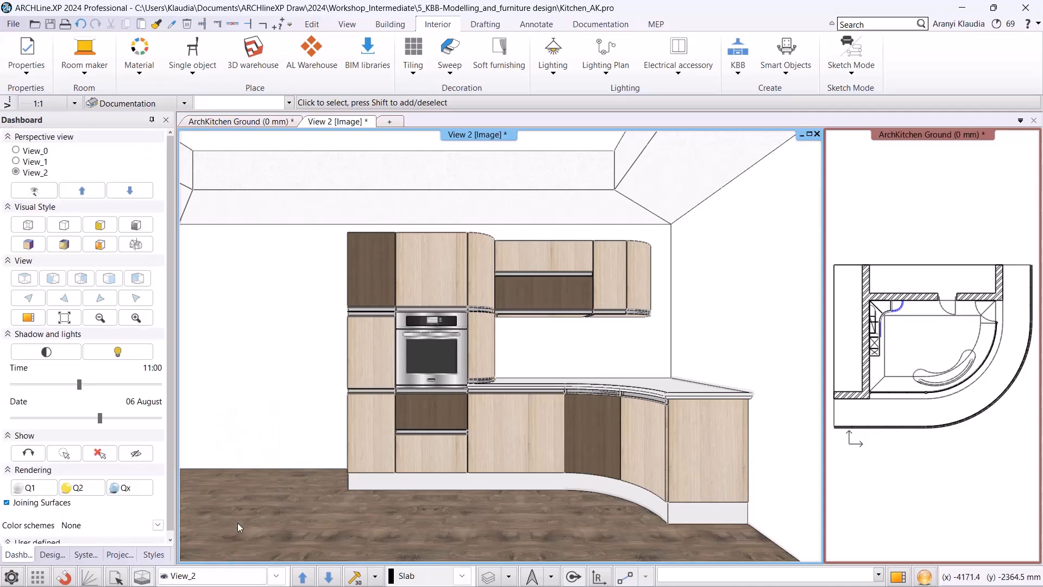
In the pale curved base cabinet's custom edge properties, set the right vertical front edge connection to Custom.
{"action": "left_click", "coordinate": [276, 575]}
{"action": "left_click", "coordinate": [209, 539]}
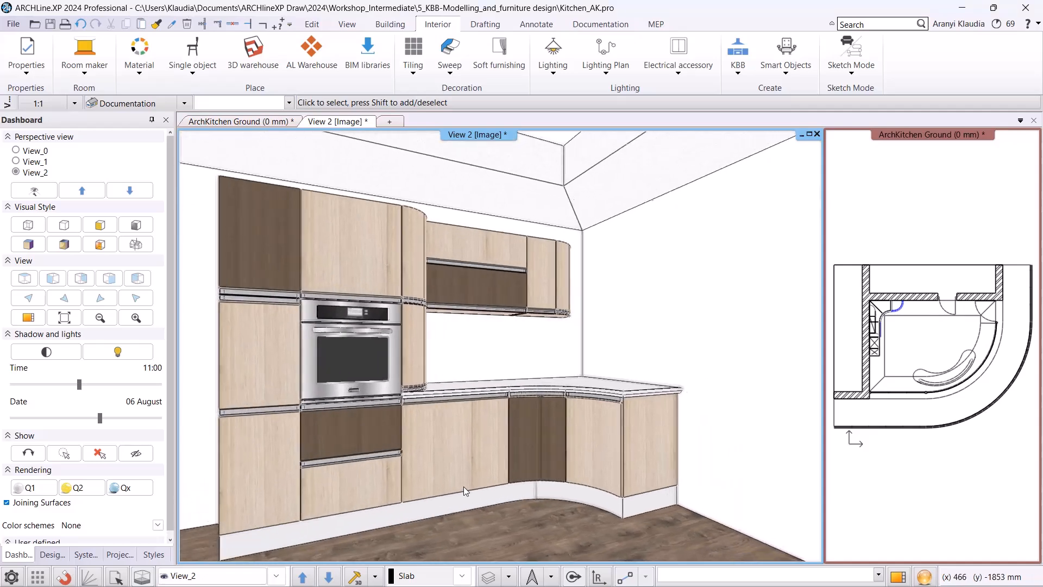
{"action": "scroll", "coordinate": [368, 438], "scroll_direction": "up", "scroll_amount": 4}
{"action": "middle_click_drag", "start_coordinate": [368, 465], "coordinate": [478, 377]}
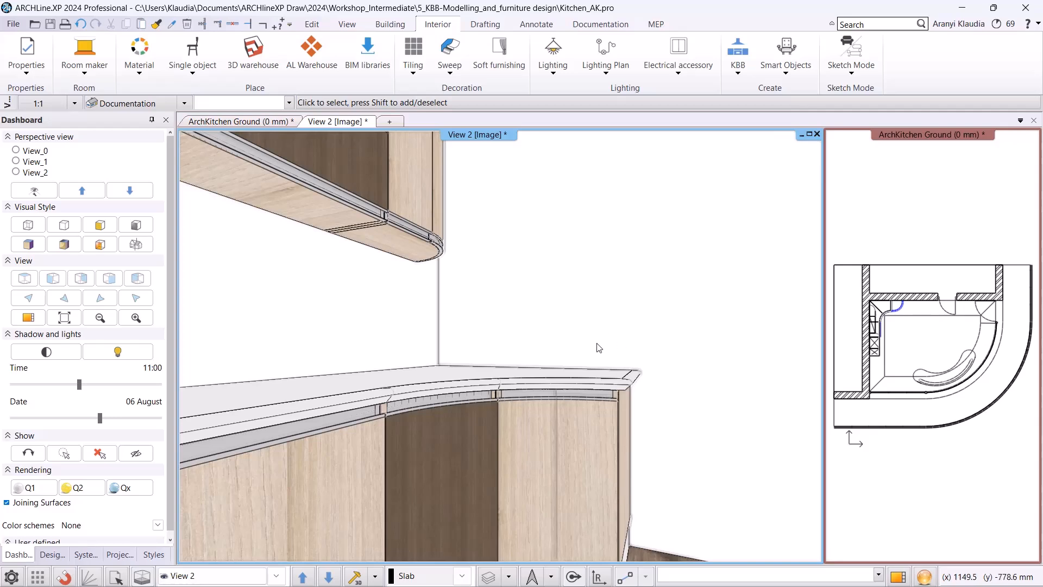
{"action": "left_click", "coordinate": [562, 418]}
{"action": "left_click", "coordinate": [585, 459]}
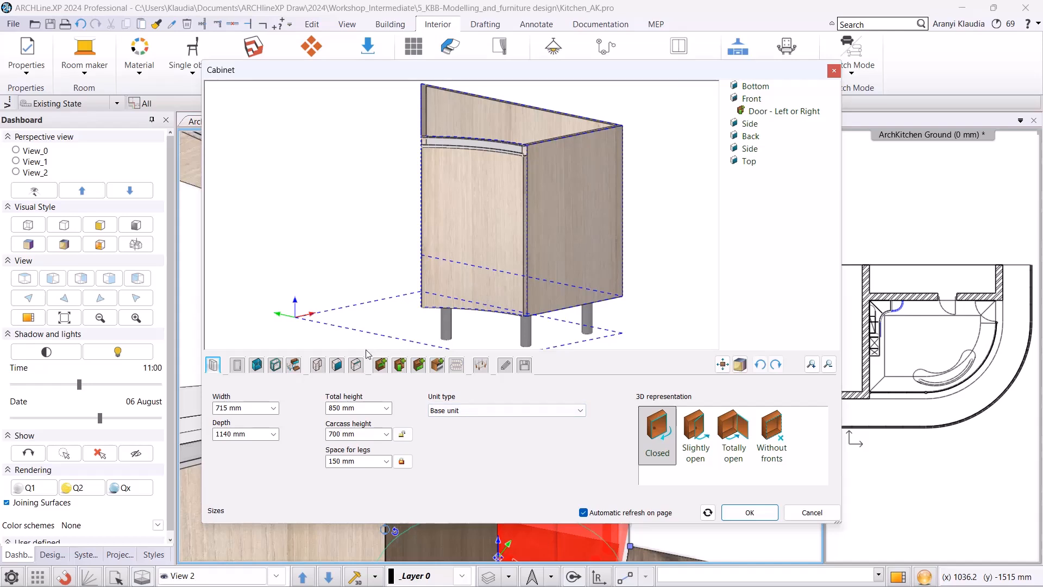
{"action": "left_click", "coordinate": [355, 365]}
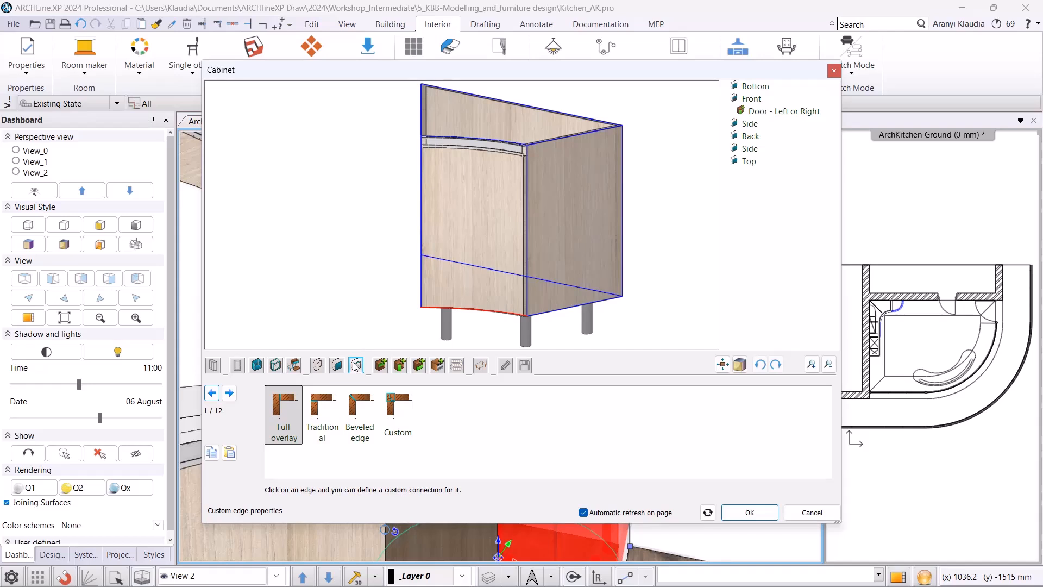
{"action": "left_click", "coordinate": [230, 393]}
{"action": "left_click", "coordinate": [230, 394]}
{"action": "left_click", "coordinate": [358, 416]}
{"action": "left_click_drag", "start_coordinate": [472, 108], "coordinate": [492, 176]}
{"action": "scroll", "coordinate": [558, 236], "scroll_direction": "up", "scroll_amount": 3}
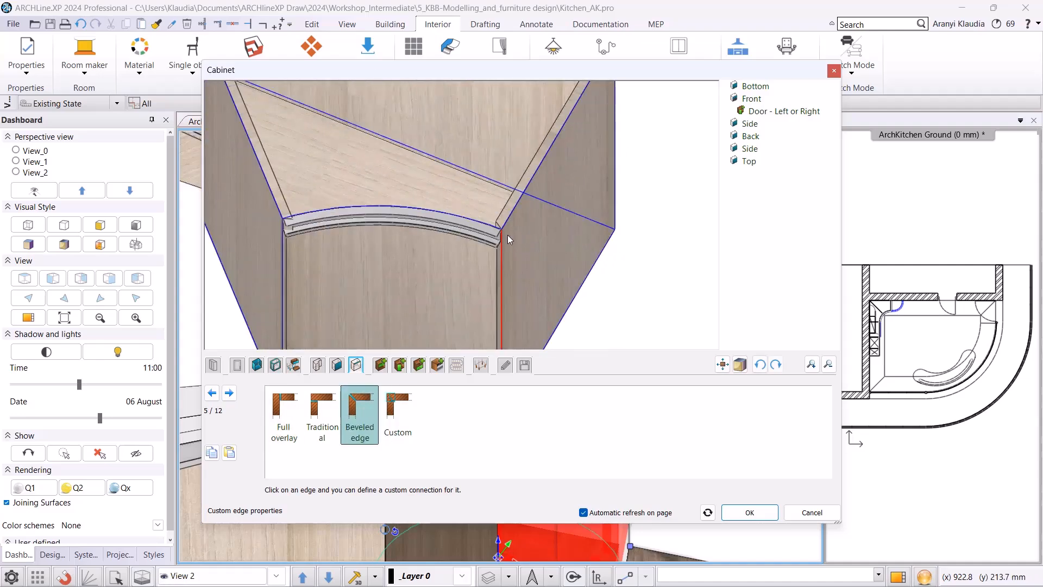
{"action": "left_click", "coordinate": [399, 405]}
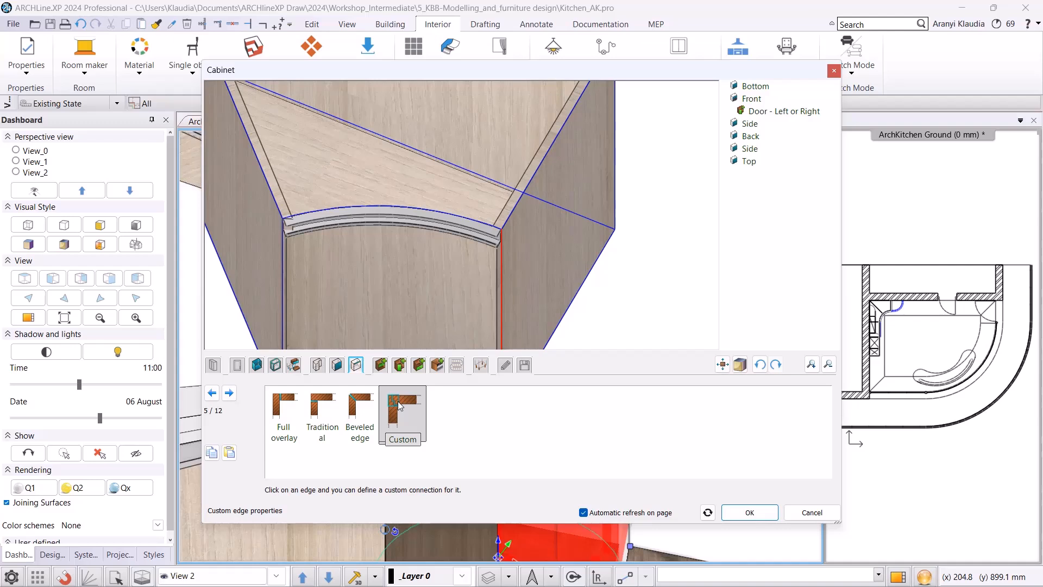
Set the left vertical front edge to Custom as well, then save the cabinet over the Curved counter part 2 library item.
{"action": "left_click", "coordinate": [283, 255]}
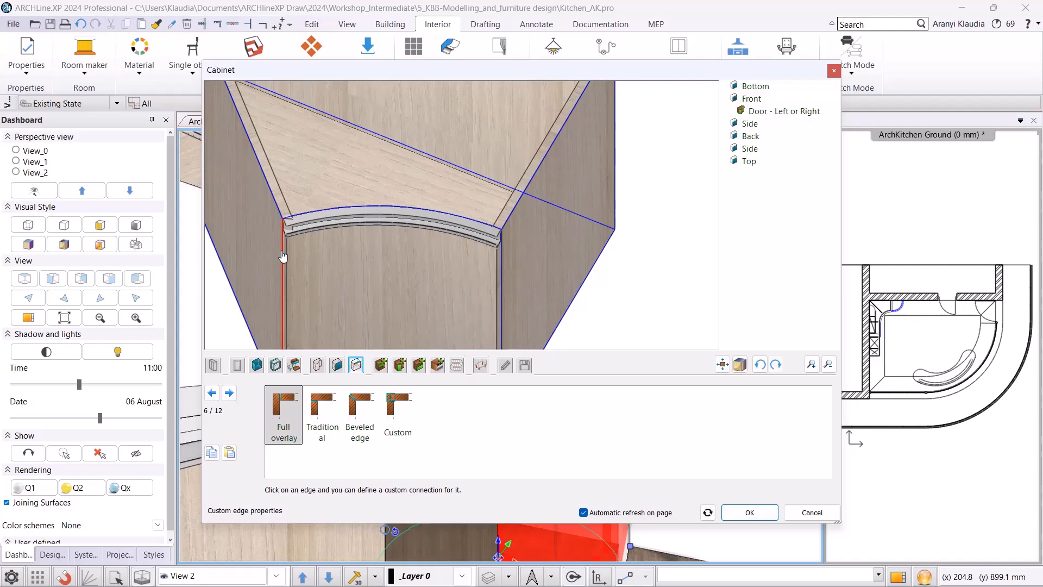
{"action": "left_click", "coordinate": [395, 414]}
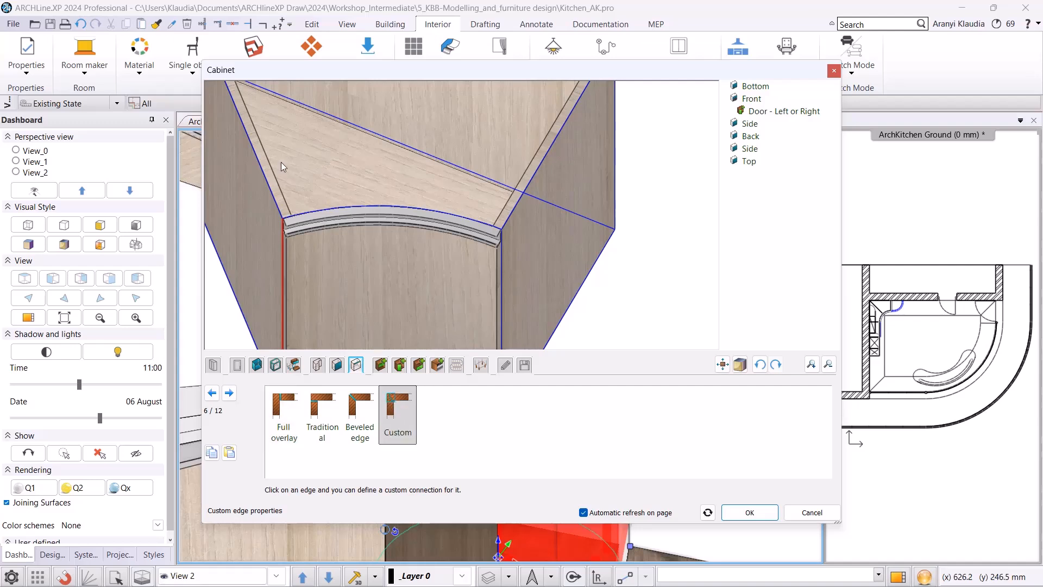
{"action": "left_click", "coordinate": [524, 364]}
{"action": "left_click", "coordinate": [767, 402]}
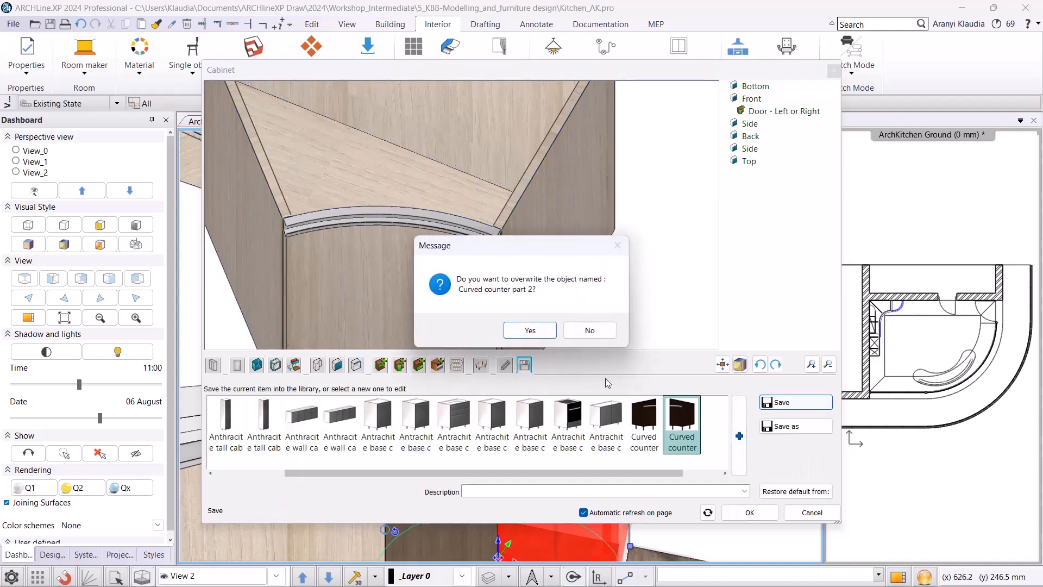
{"action": "left_click", "coordinate": [530, 329]}
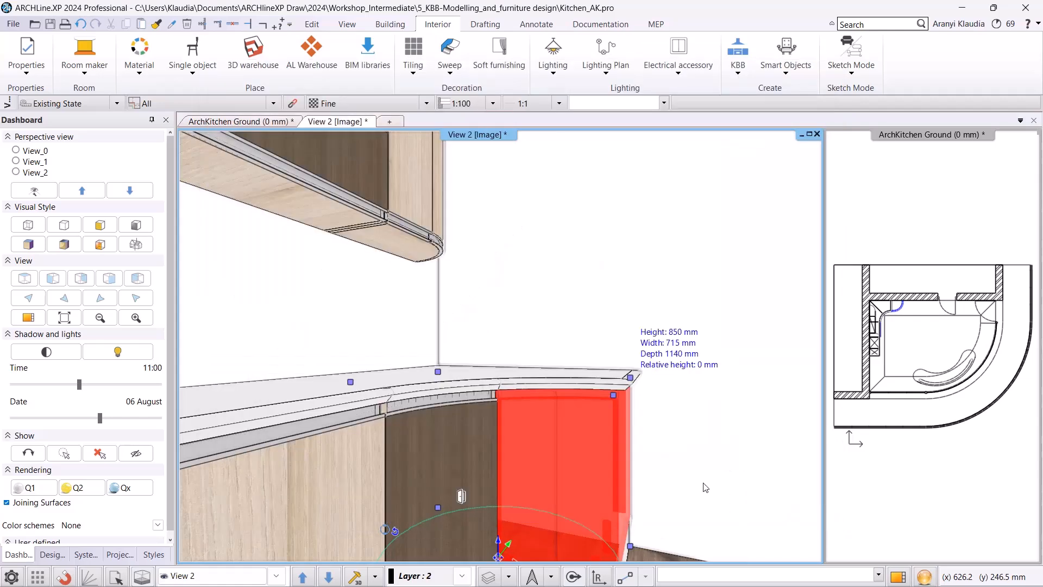
{"action": "left_click", "coordinate": [755, 512]}
Open the dark curved base cabinet's custom edge properties and set one vertical front edge connection to Custom.
{"action": "scroll", "coordinate": [458, 464], "scroll_direction": "down", "scroll_amount": 3}
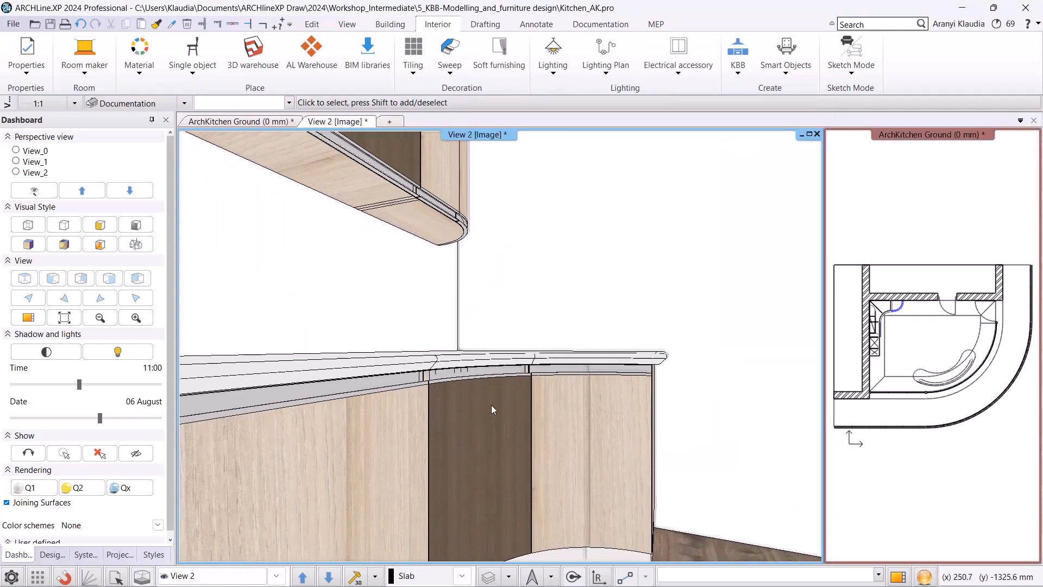
{"action": "left_click", "coordinate": [482, 418]}
{"action": "left_click", "coordinate": [507, 458]}
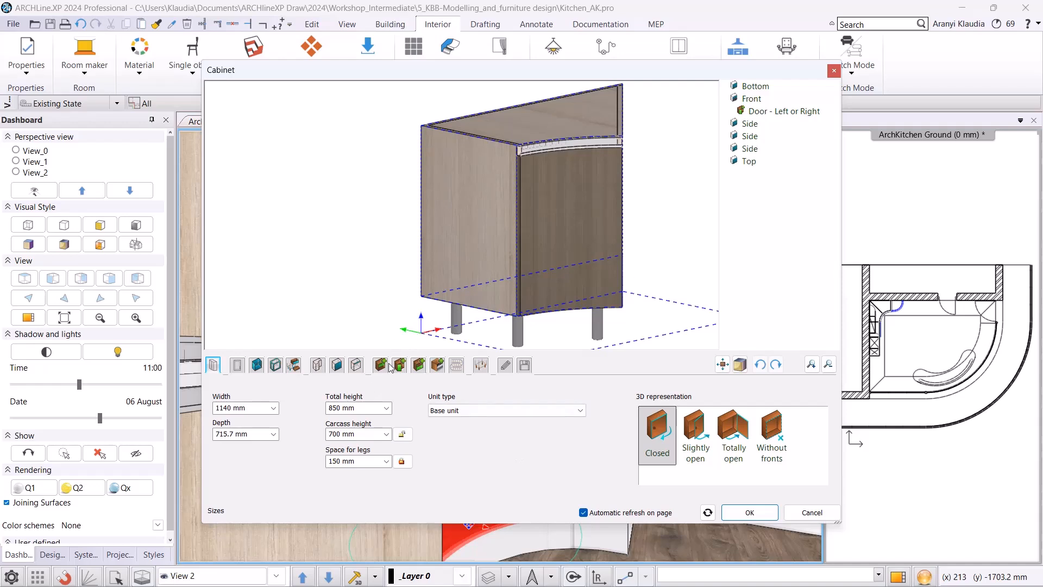
{"action": "left_click", "coordinate": [356, 364]}
{"action": "left_click", "coordinate": [520, 239]}
{"action": "left_click", "coordinate": [398, 415]}
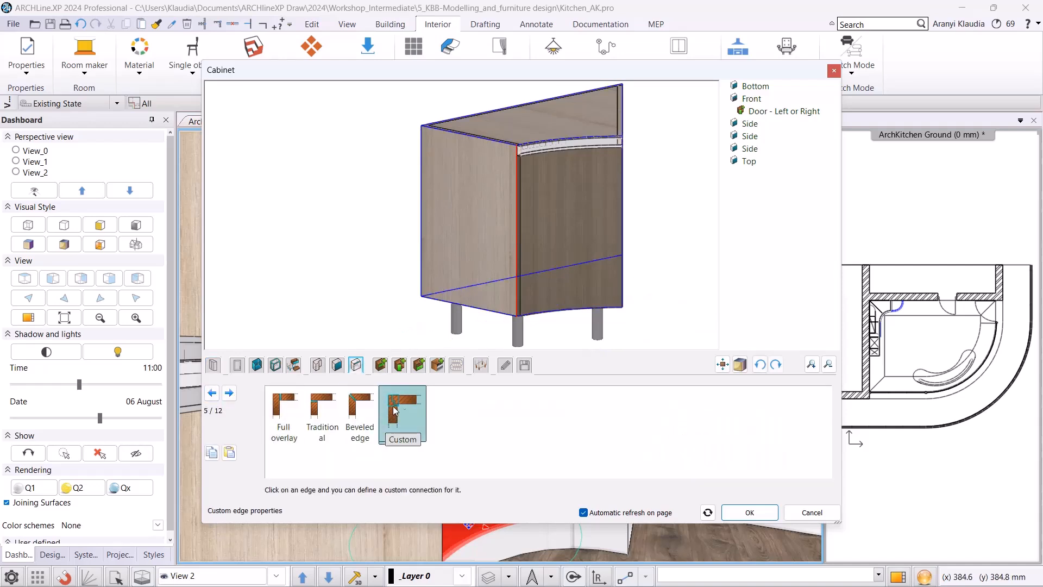
Set the other vertical front edge to Custom, save the cabinet over the Curved counter library item, and close the dialog.
{"action": "left_click", "coordinate": [605, 194]}
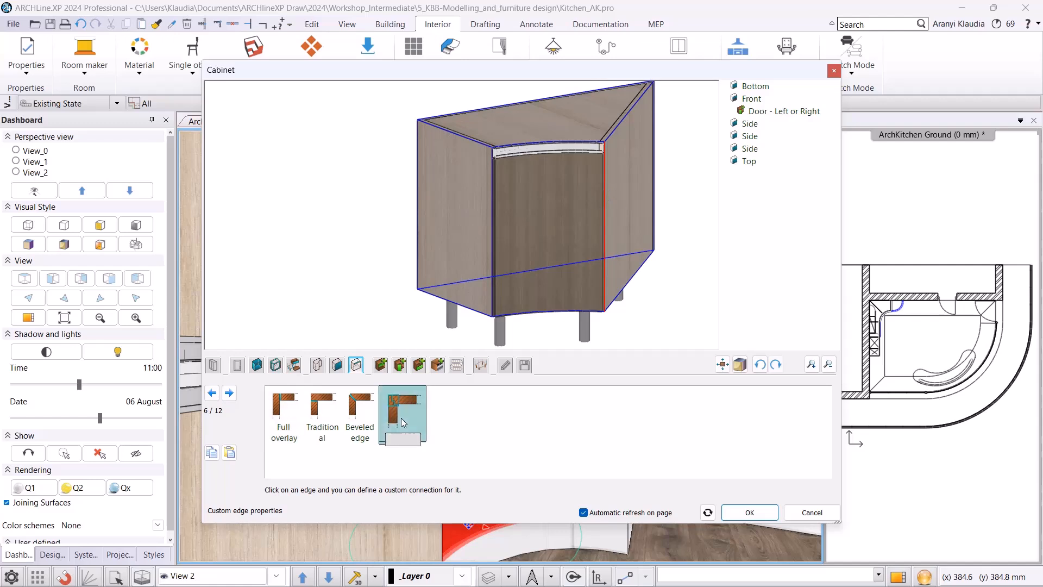
{"action": "left_click", "coordinate": [524, 365]}
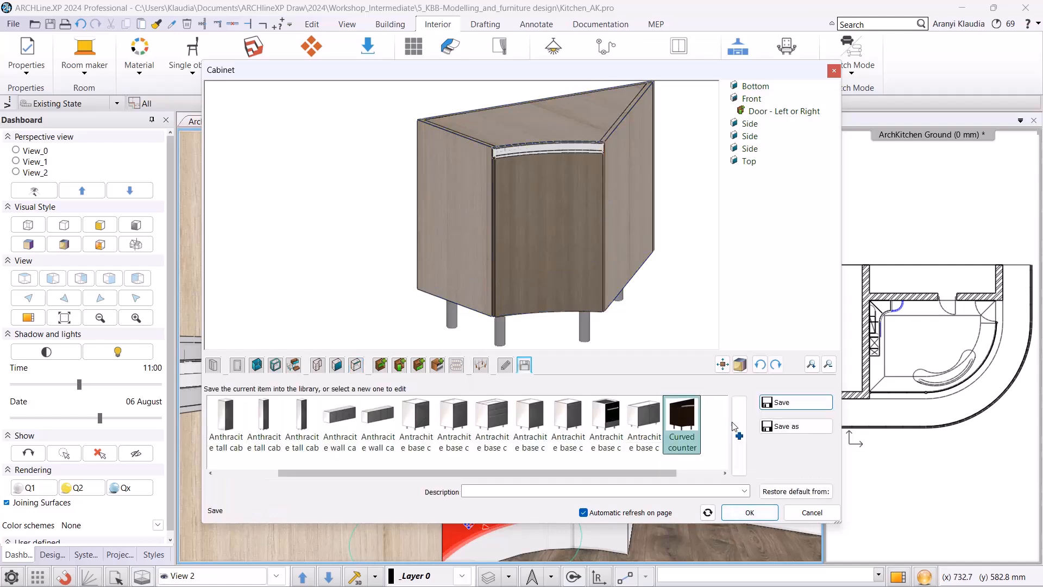
{"action": "left_click", "coordinate": [796, 402]}
{"action": "left_click", "coordinate": [521, 328]}
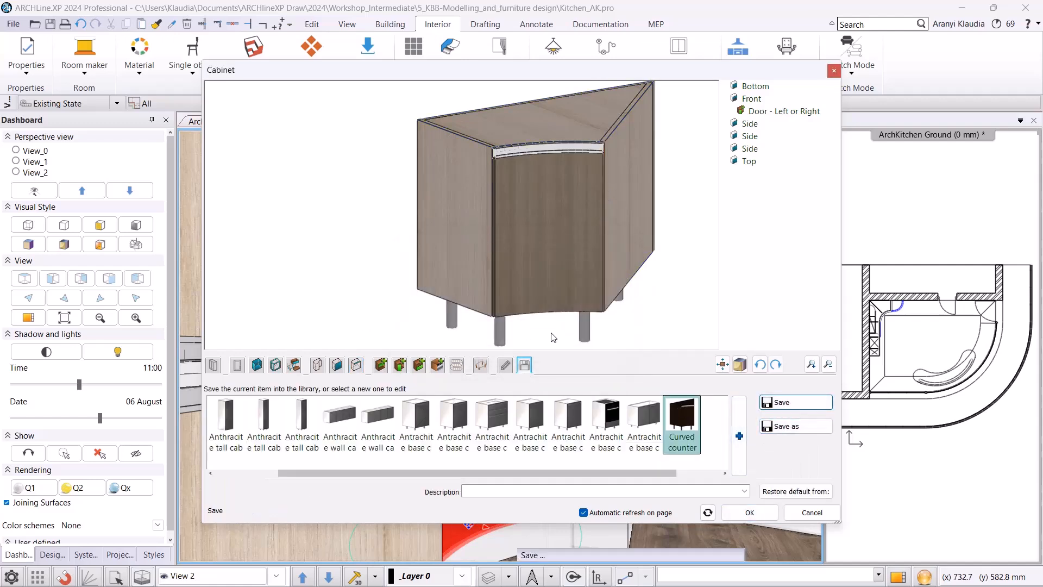
{"action": "left_click", "coordinate": [749, 512]}
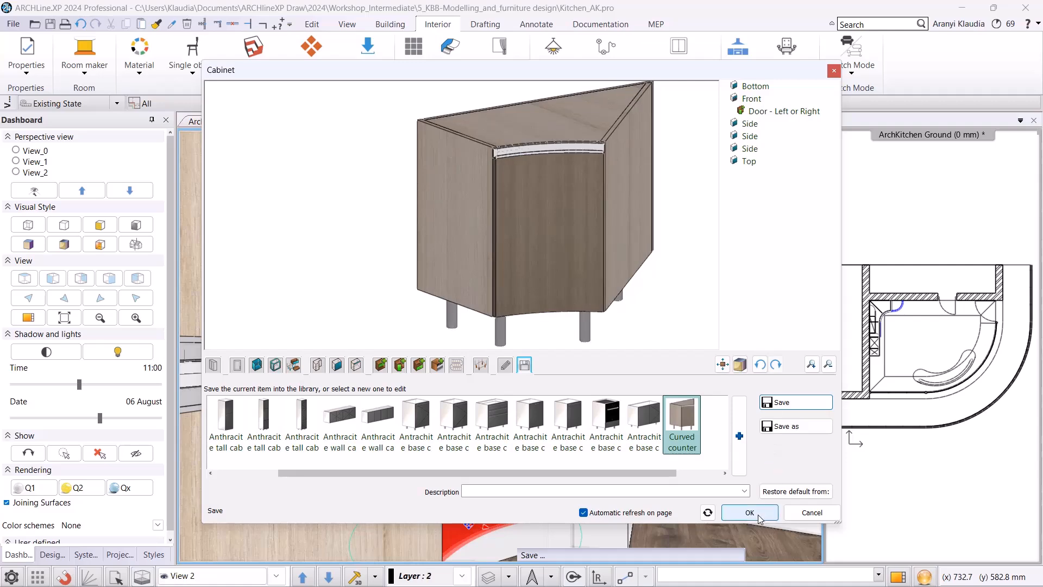
Switch the 3D window to the View_2 perspective to review the whole kitchen.
{"action": "scroll", "coordinate": [525, 367], "scroll_direction": "down", "scroll_amount": 3}
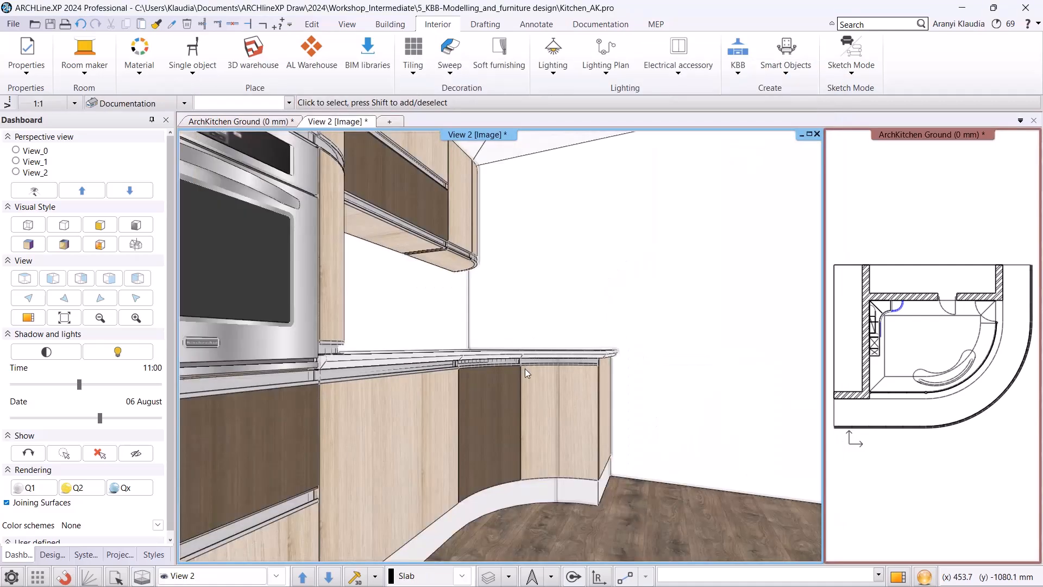
{"action": "scroll", "coordinate": [496, 380], "scroll_direction": "down", "scroll_amount": 3}
{"action": "scroll", "coordinate": [530, 401], "scroll_direction": "up", "scroll_amount": 3}
{"action": "left_click", "coordinate": [276, 575]}
{"action": "left_click", "coordinate": [230, 550]}
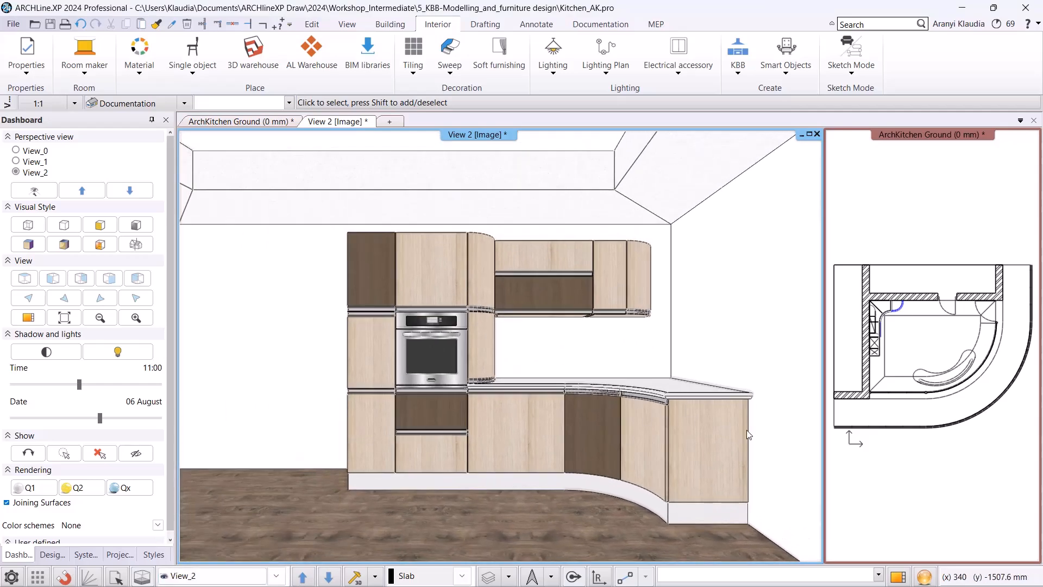
Start a new KBB cabinet from the zoomed kitchen plan and set its default front to a library front with hidden handle.
{"action": "left_click", "coordinate": [272, 122]}
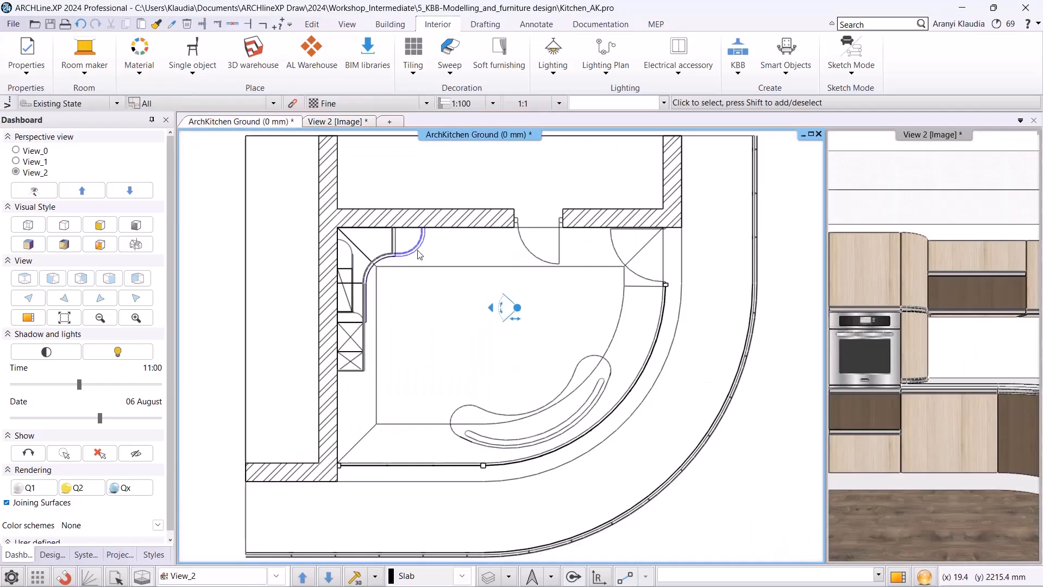
{"action": "scroll", "coordinate": [442, 296], "scroll_direction": "up", "scroll_amount": 5}
{"action": "scroll", "coordinate": [442, 296], "scroll_direction": "up", "scroll_amount": 2}
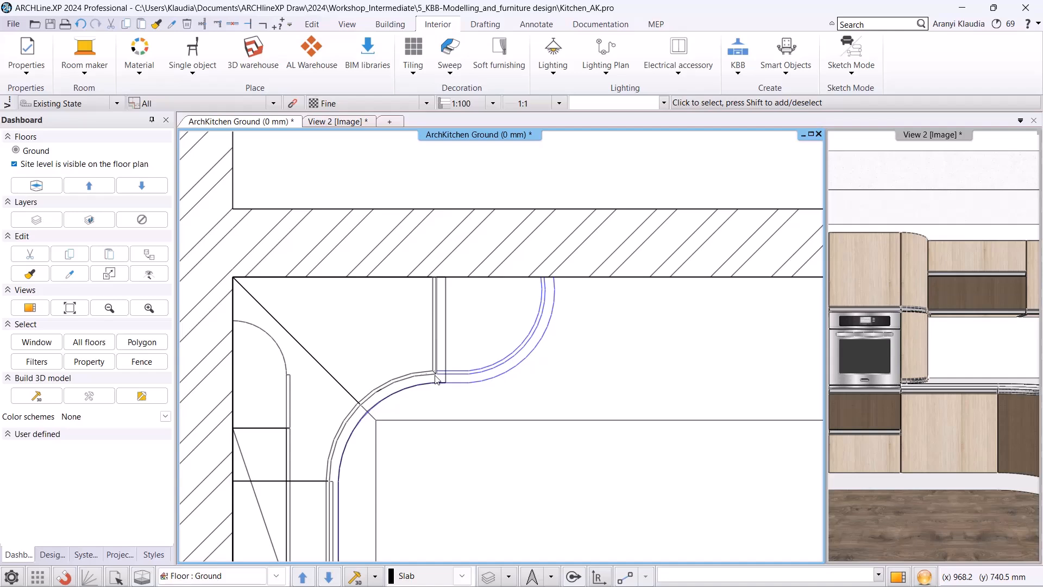
{"action": "left_click", "coordinate": [739, 76]}
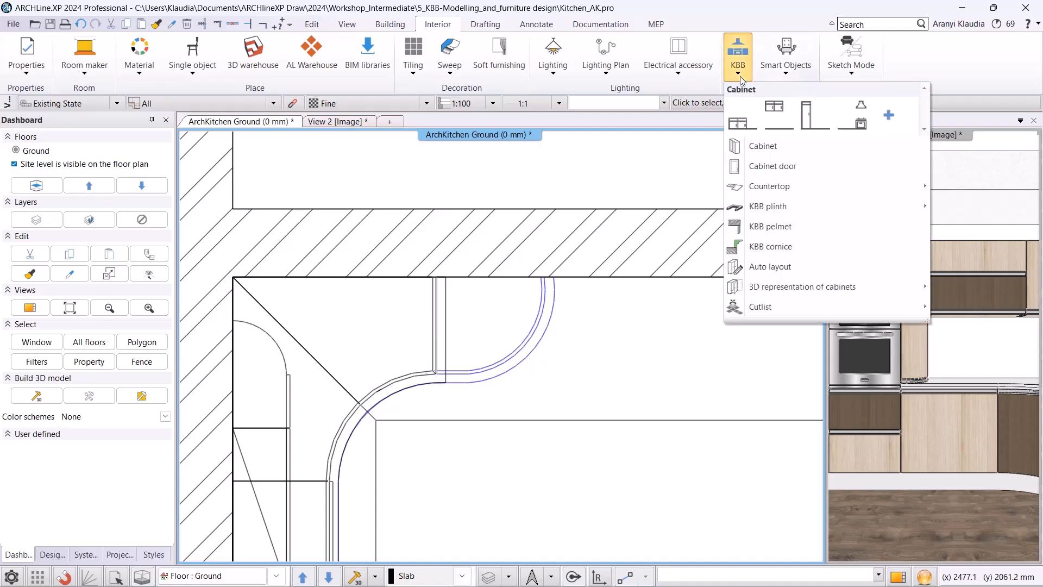
{"action": "left_click", "coordinate": [752, 150]}
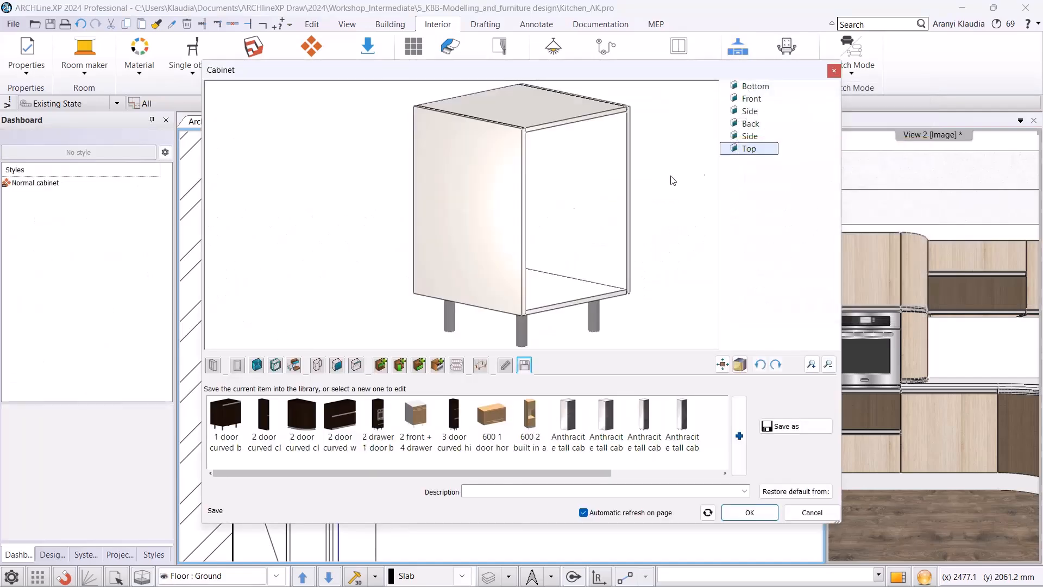
{"action": "left_click", "coordinate": [237, 365]}
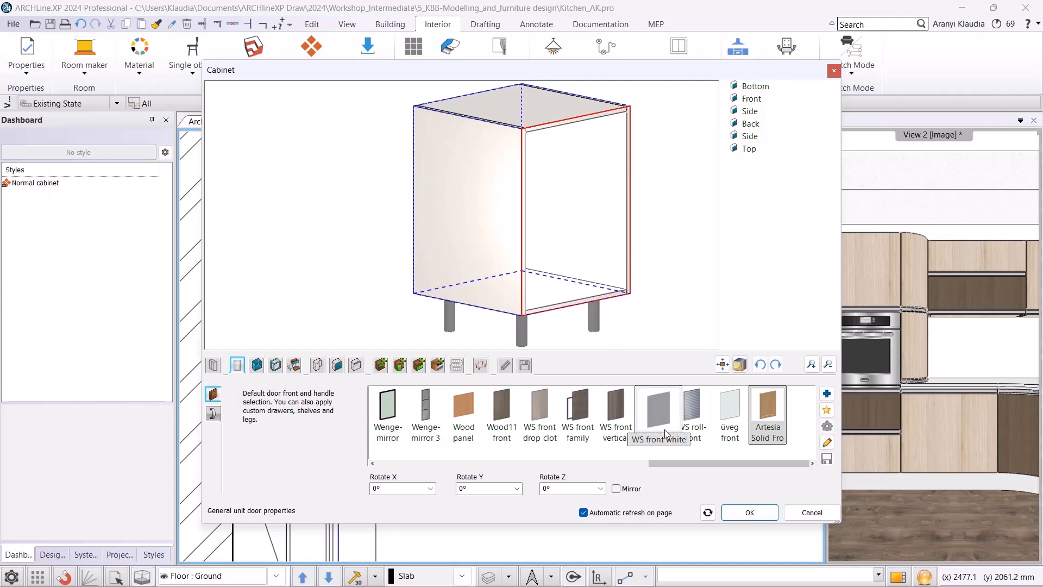
{"action": "left_click", "coordinate": [827, 393]}
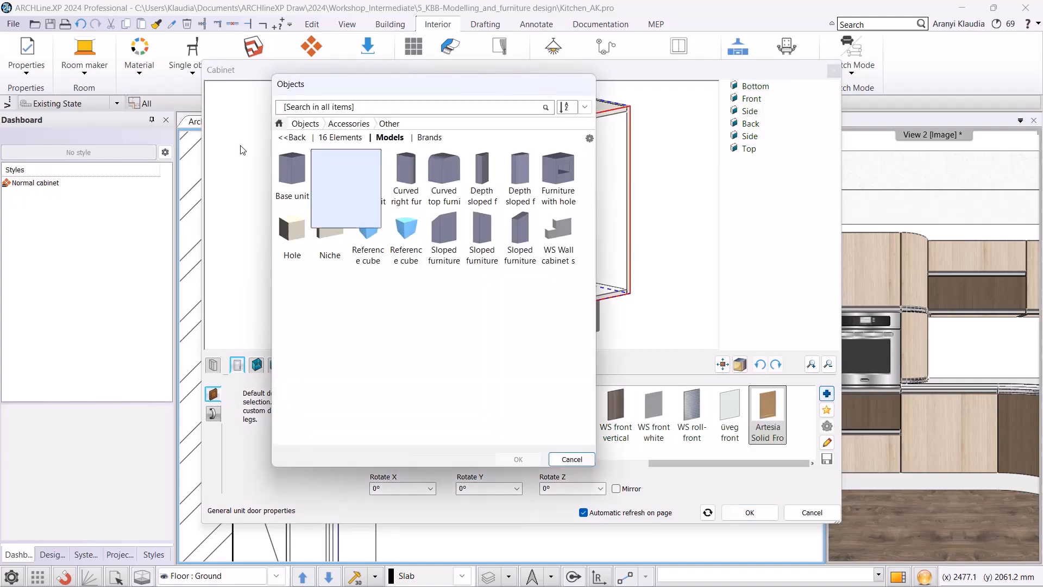
{"action": "left_click", "coordinate": [278, 124]}
{"action": "left_click", "coordinate": [297, 110]}
{"action": "type", "text": "hidden"}
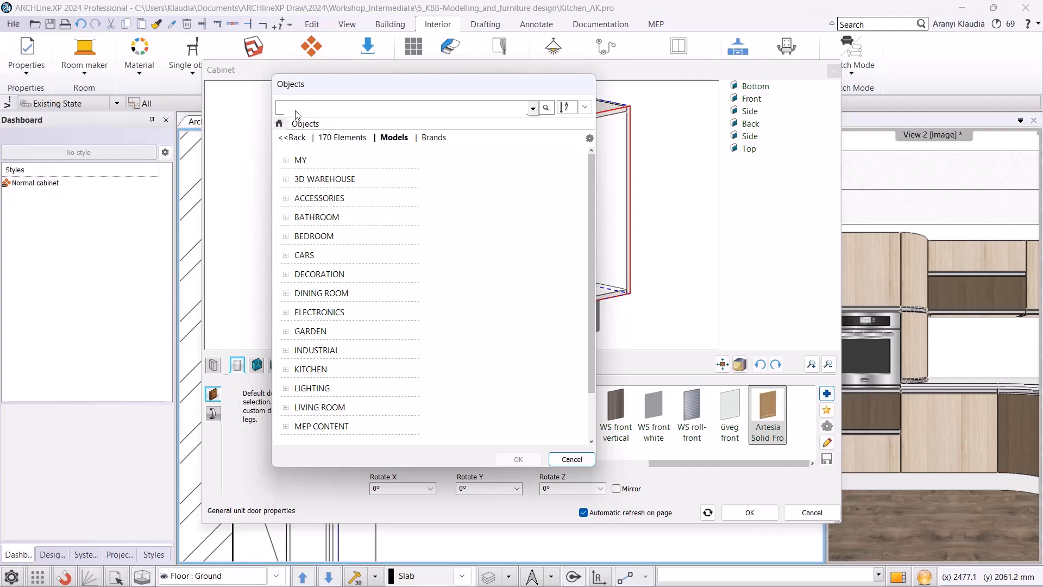
{"action": "key", "text": "Return"}
{"action": "left_click", "coordinate": [476, 176]}
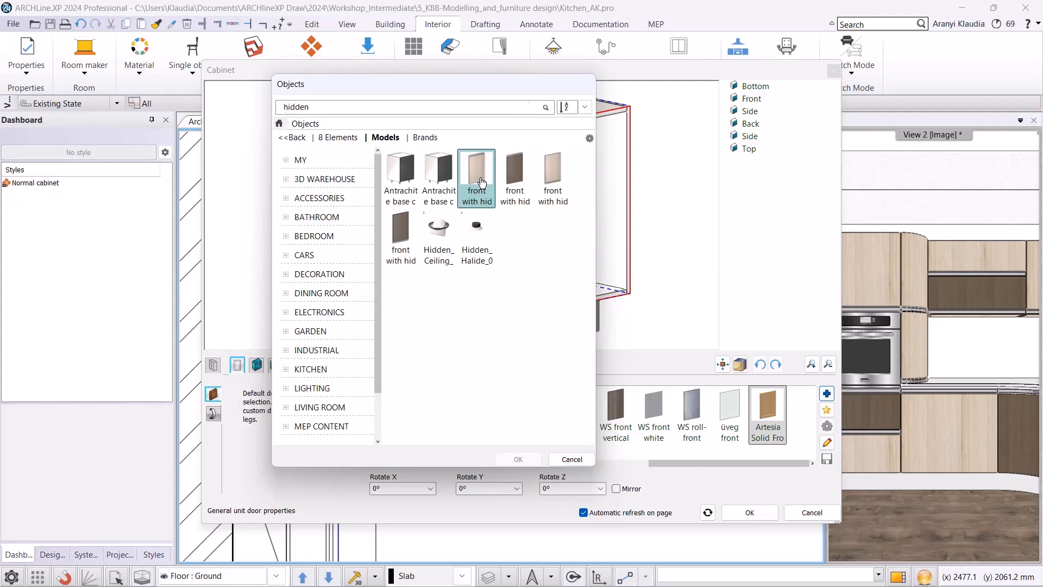
{"action": "left_click", "coordinate": [516, 461]}
Hide the cabinet's handles and set its default side panels to Ash front.
{"action": "left_click", "coordinate": [213, 413]}
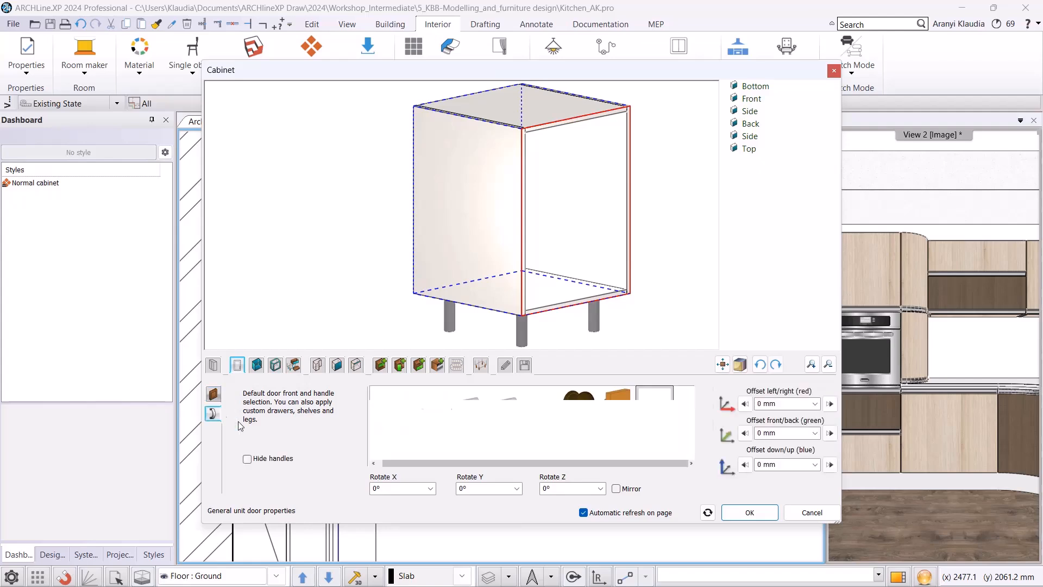
{"action": "left_click", "coordinate": [247, 459]}
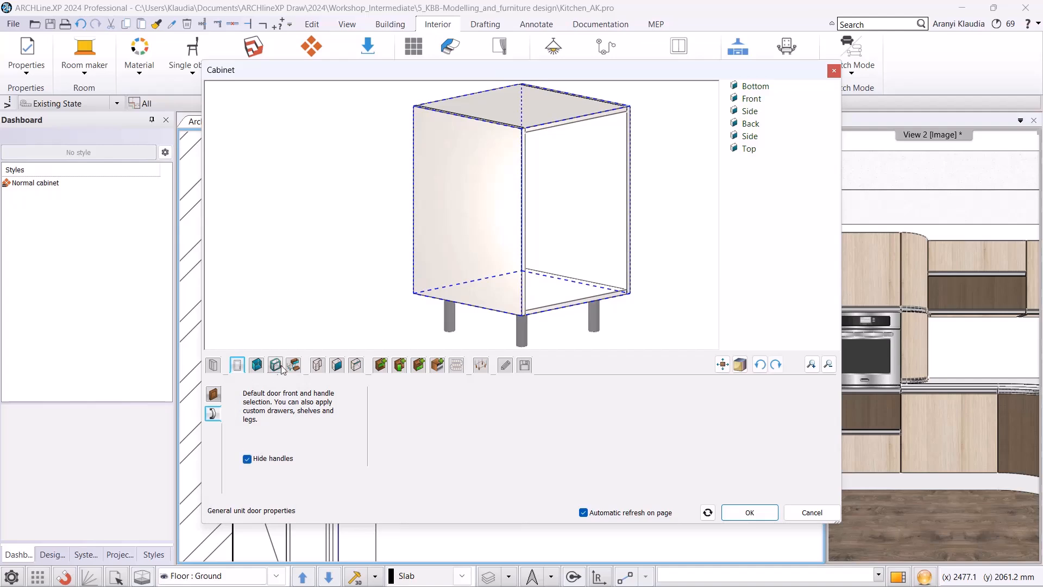
{"action": "left_click", "coordinate": [253, 370]}
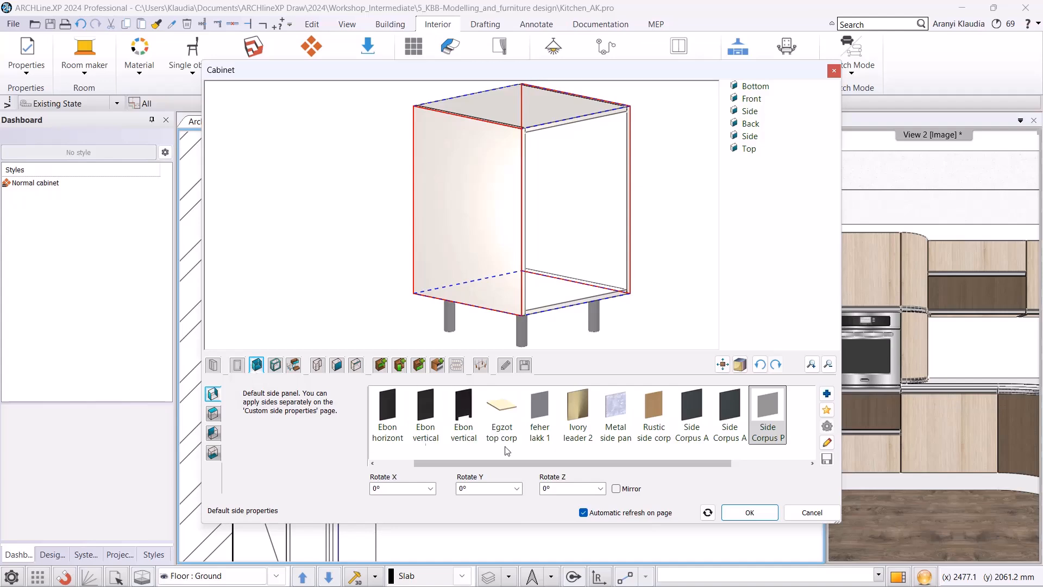
{"action": "left_click_drag", "start_coordinate": [445, 463], "coordinate": [373, 462]}
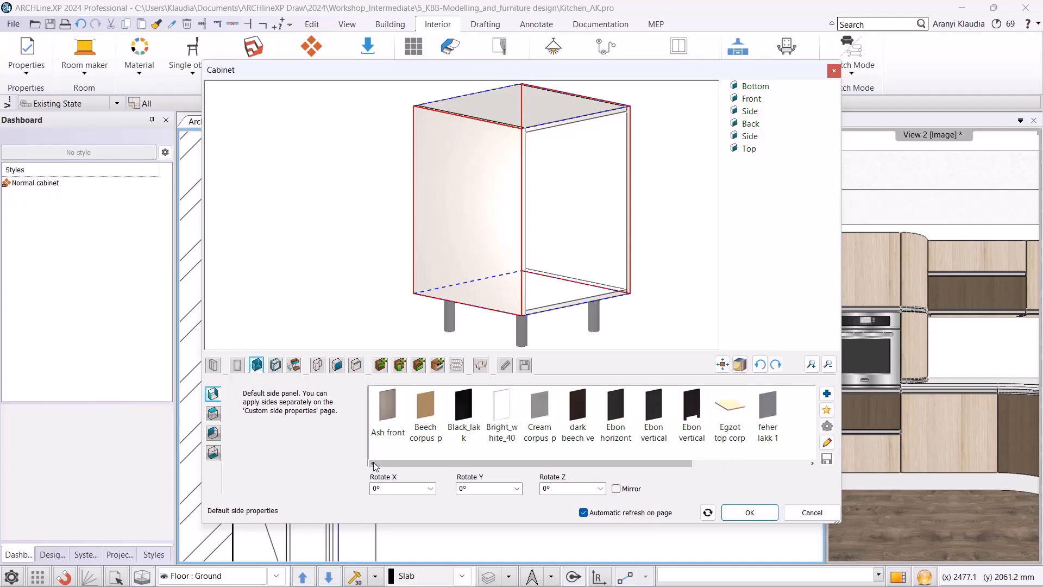
{"action": "left_click", "coordinate": [391, 413]}
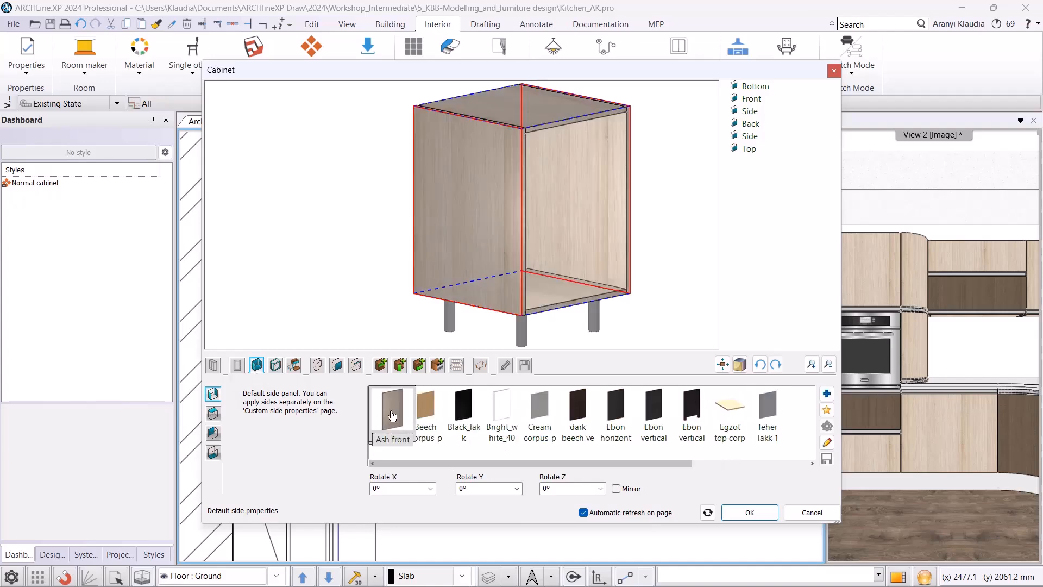
Set the cabinet shape to Custom and open the 3D Shape editor for a new shape.
{"action": "left_click", "coordinate": [318, 366]}
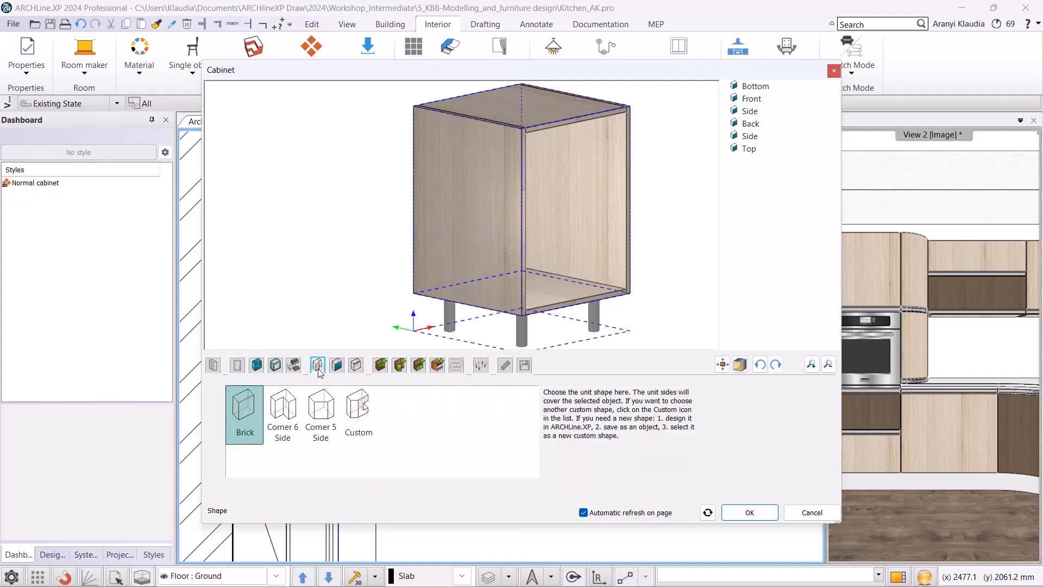
{"action": "left_click", "coordinate": [353, 411]}
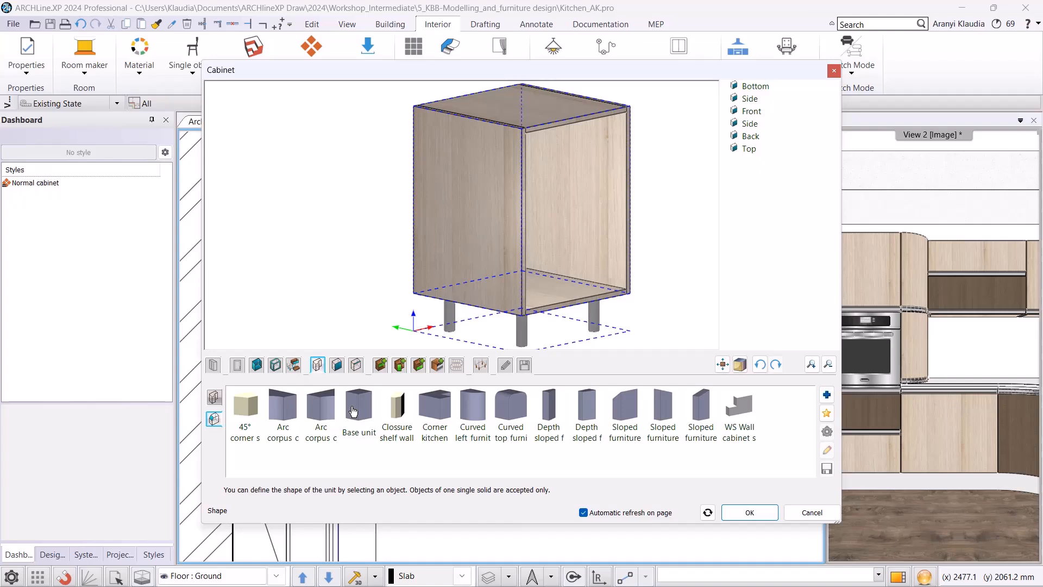
{"action": "left_click", "coordinate": [824, 416]}
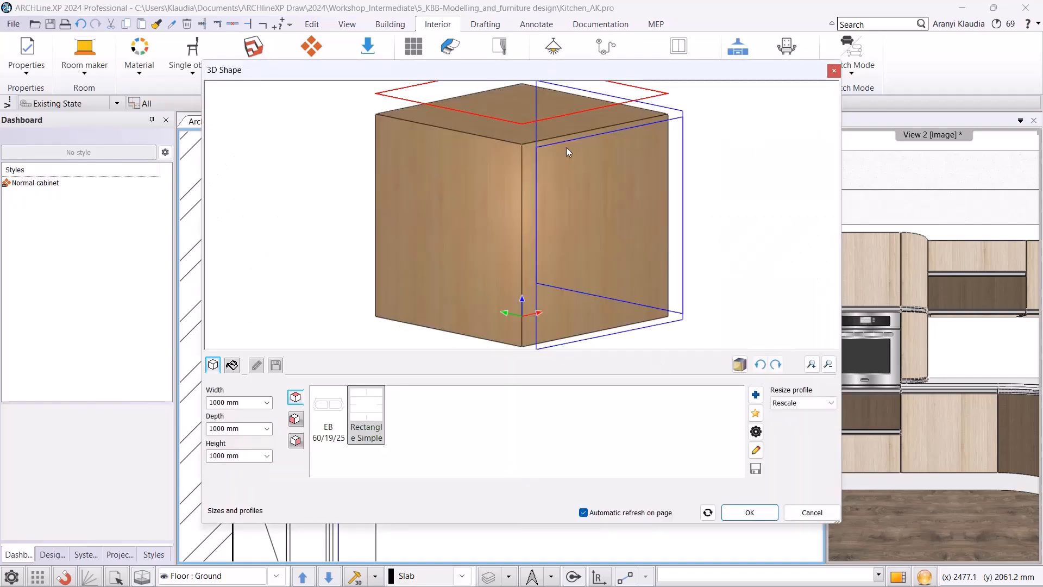
{"action": "scroll", "coordinate": [549, 153], "scroll_direction": "down", "scroll_amount": 2}
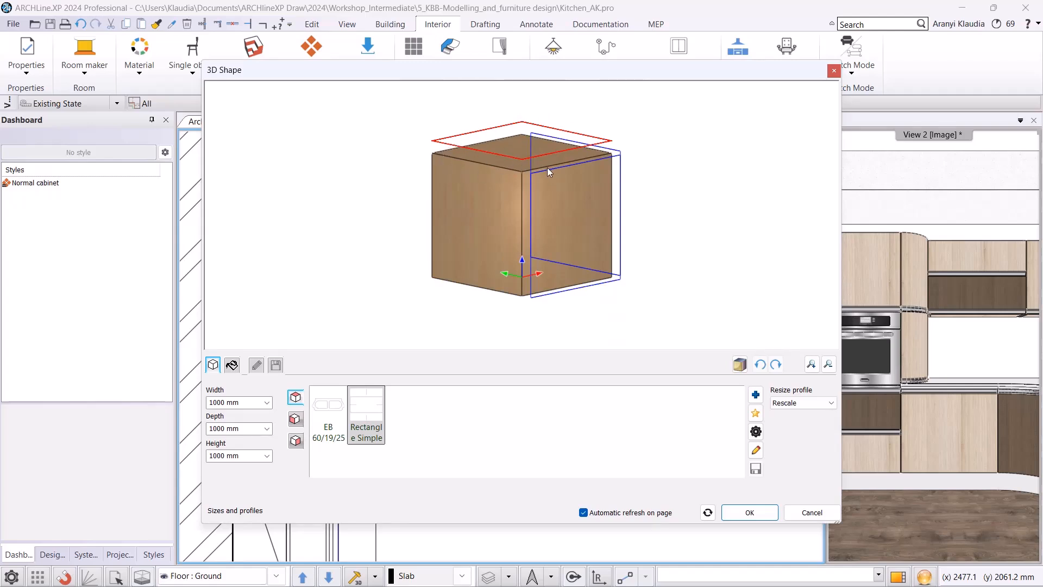
Trace a custom shape profile in plan along the wall, cabinet side and curved arc, about 606 × 542 mm, and place it.
{"action": "left_click", "coordinate": [758, 425]}
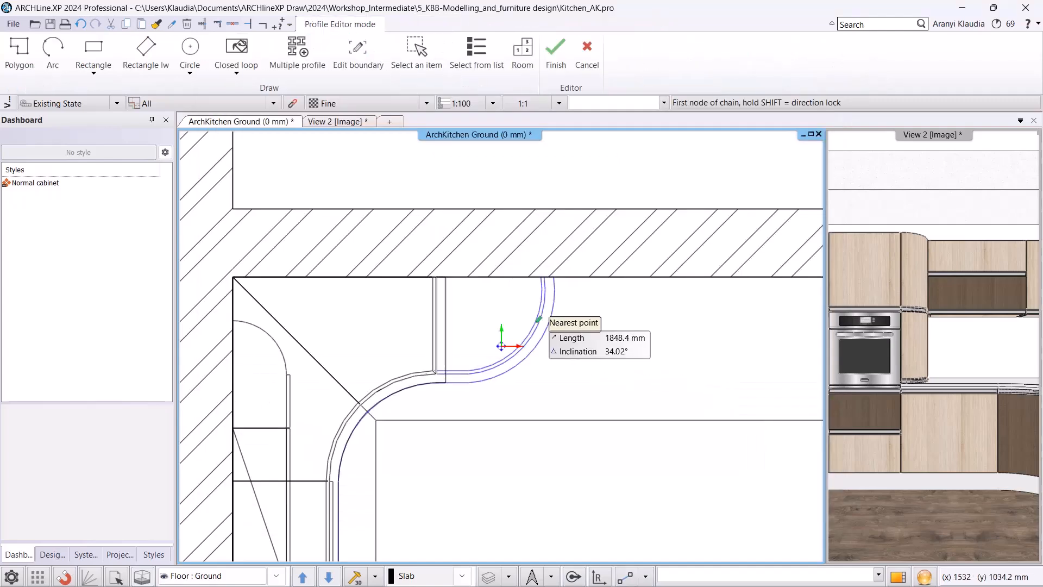
{"action": "scroll", "coordinate": [443, 321], "scroll_direction": "up", "scroll_amount": 2}
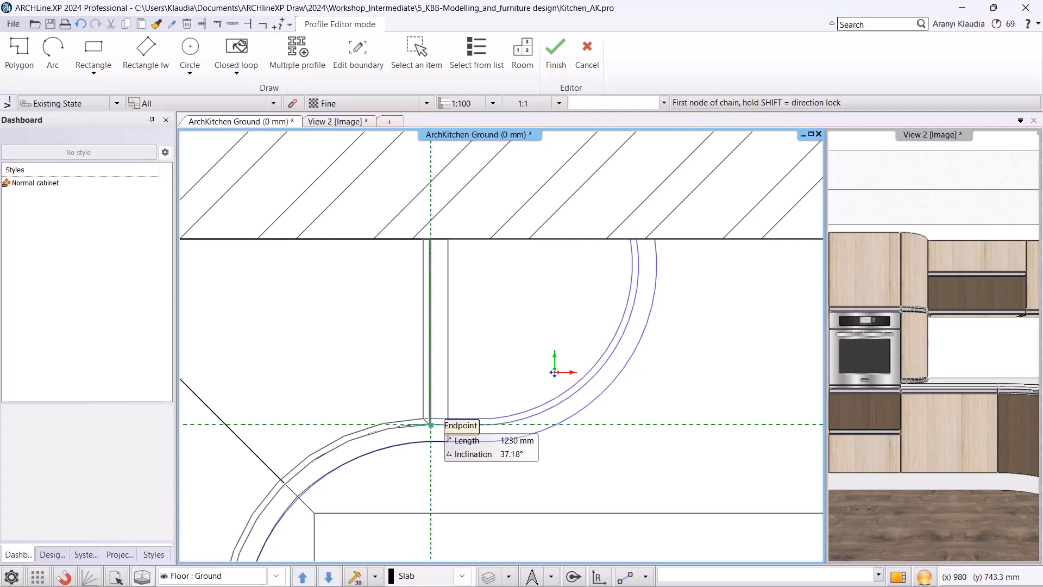
{"action": "left_click", "coordinate": [430, 424]}
{"action": "left_click", "coordinate": [430, 239]}
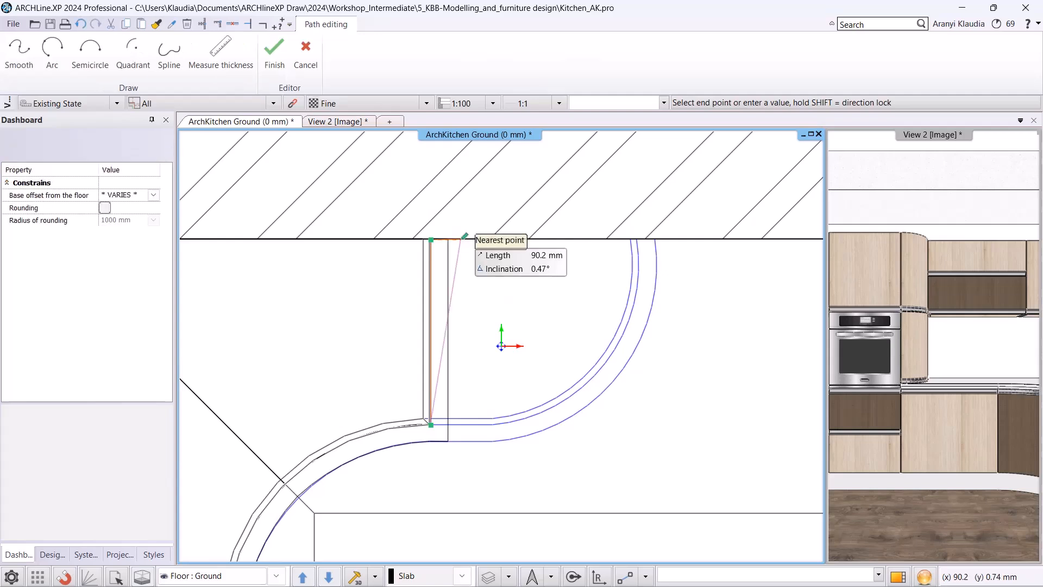
{"action": "left_click", "coordinate": [637, 239]}
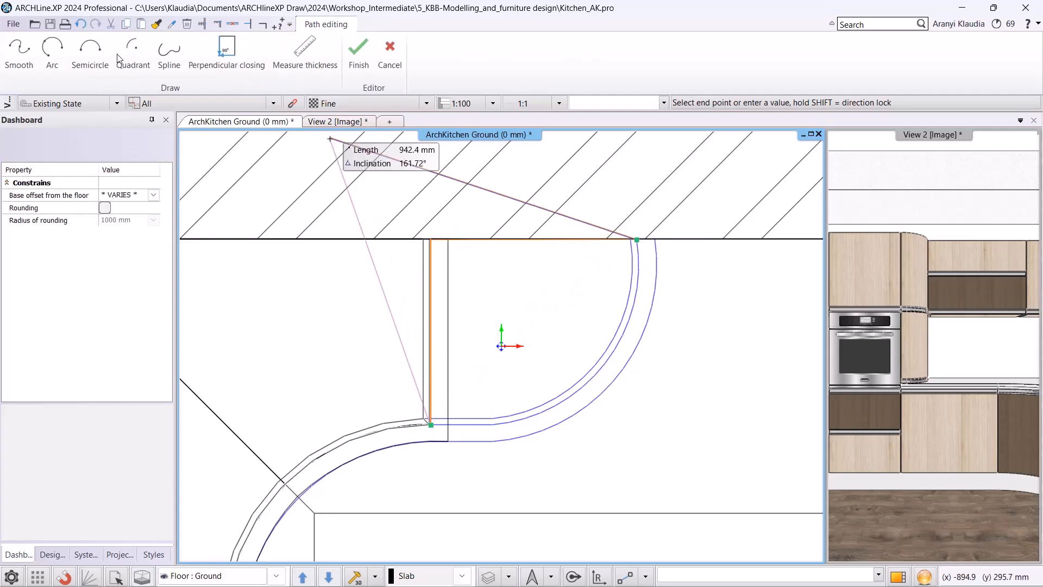
{"action": "left_click", "coordinate": [51, 50]}
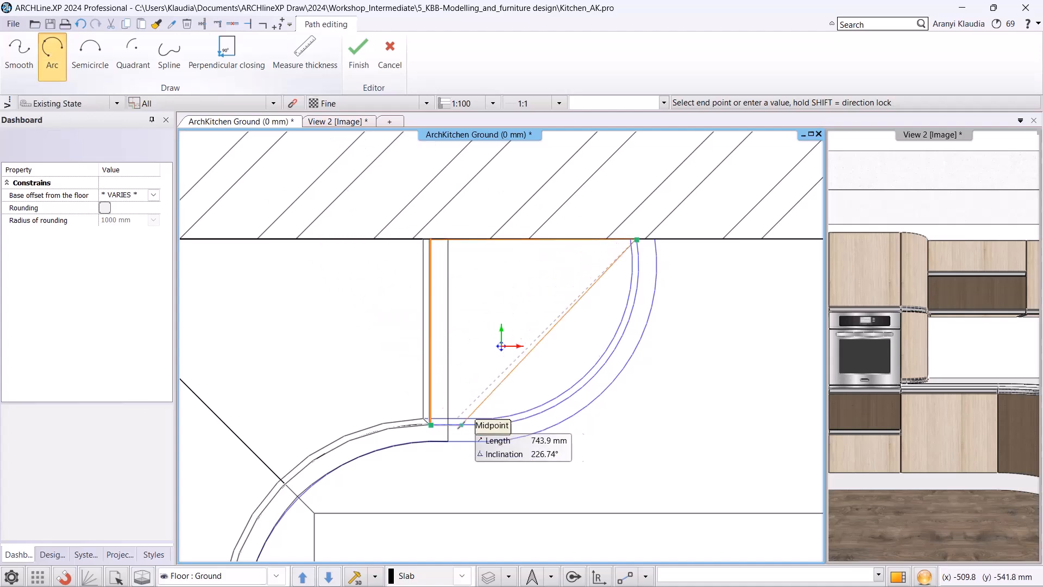
{"action": "left_click", "coordinate": [492, 425]}
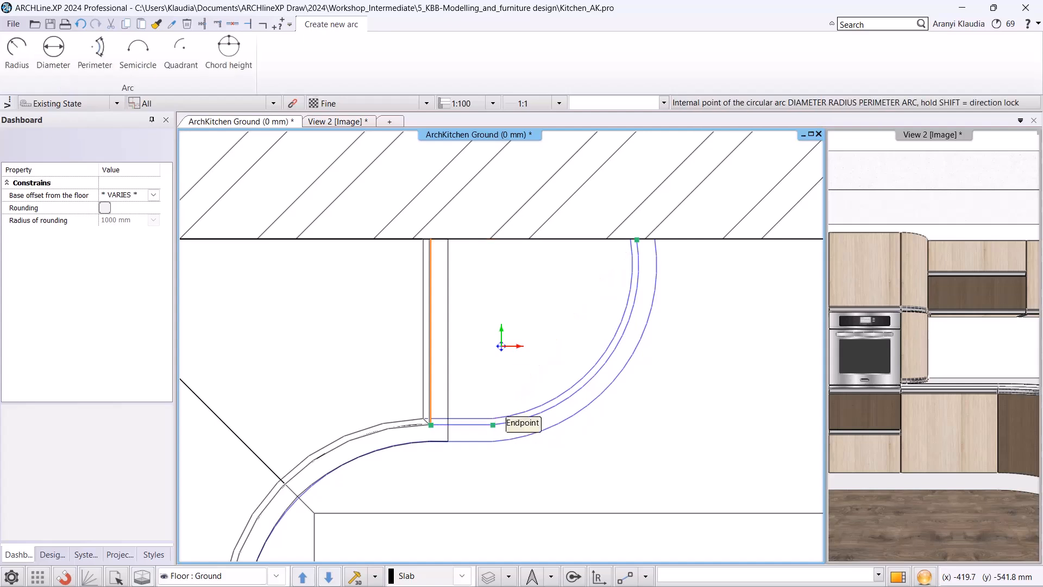
{"action": "left_click", "coordinate": [519, 421]}
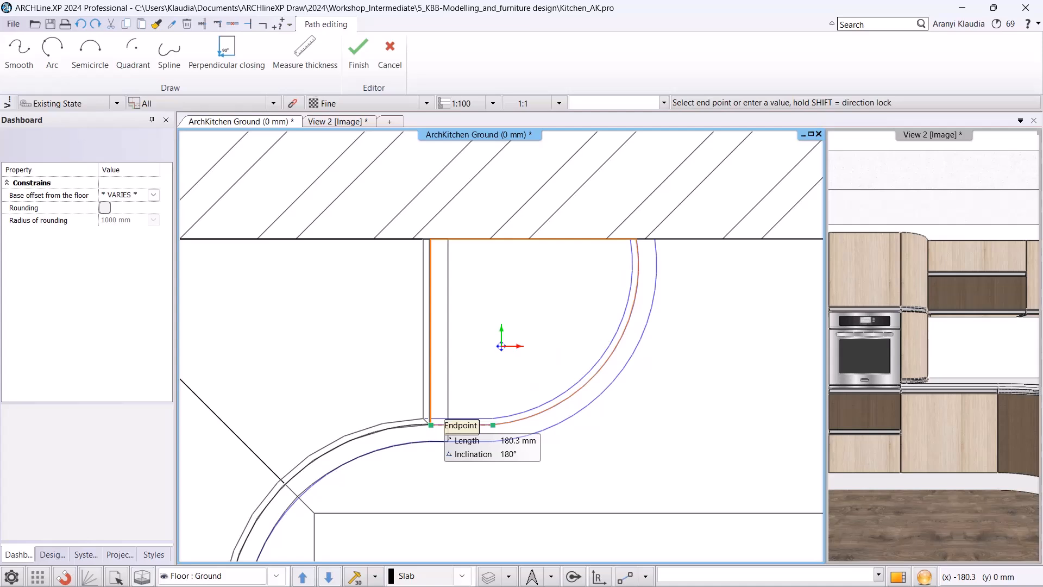
{"action": "left_click", "coordinate": [430, 424]}
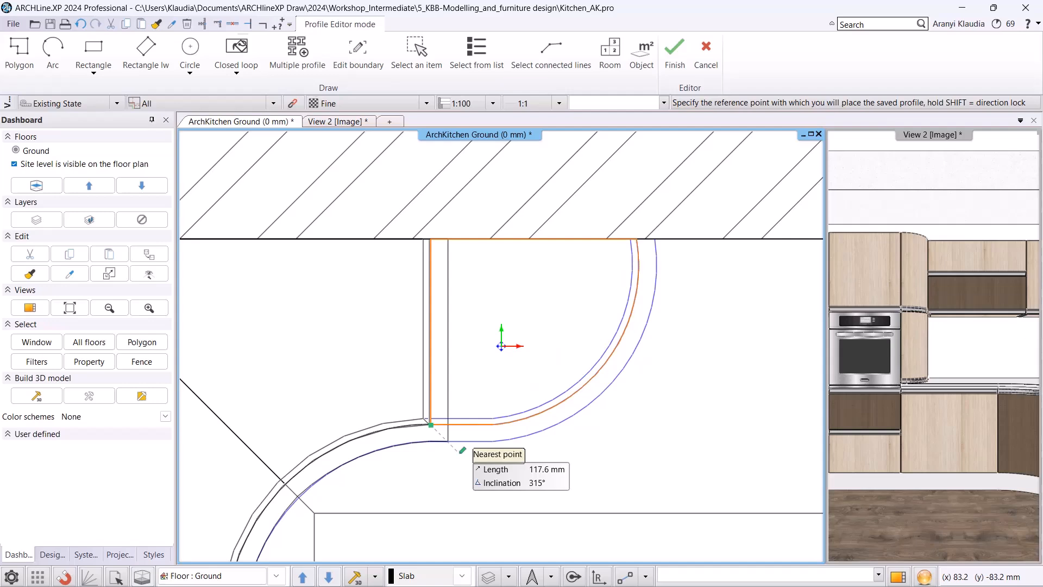
{"action": "left_click", "coordinate": [461, 448]}
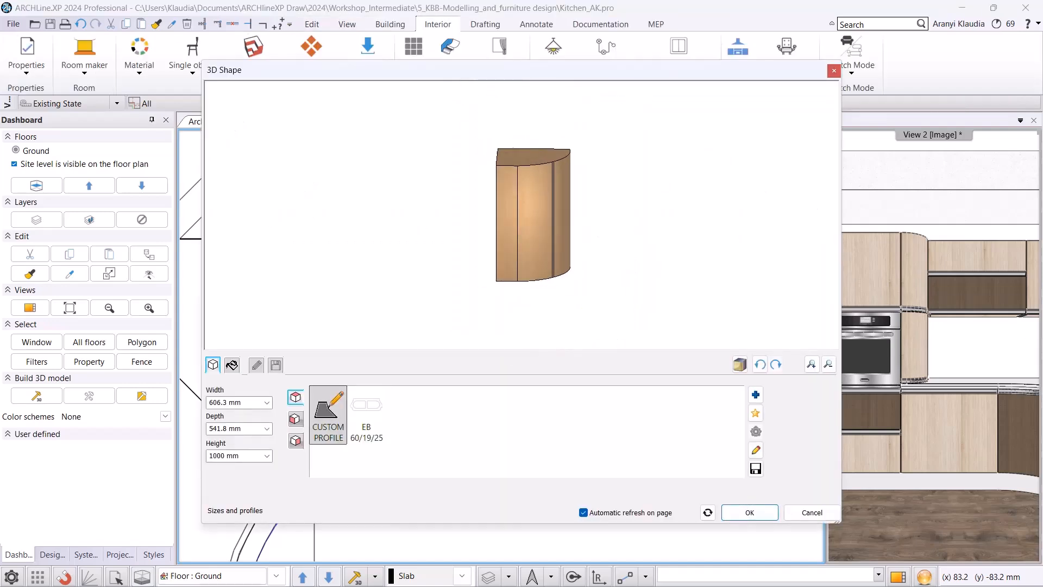
Accept the custom shape and set the cabinet's total height to 850 mm.
{"action": "left_click", "coordinate": [750, 512]}
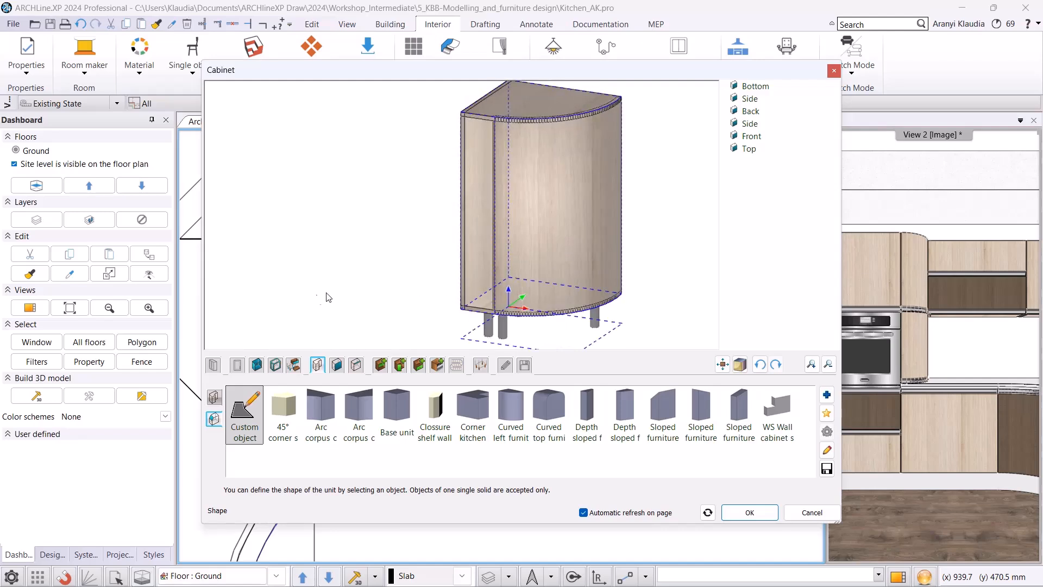
{"action": "left_click", "coordinate": [212, 366]}
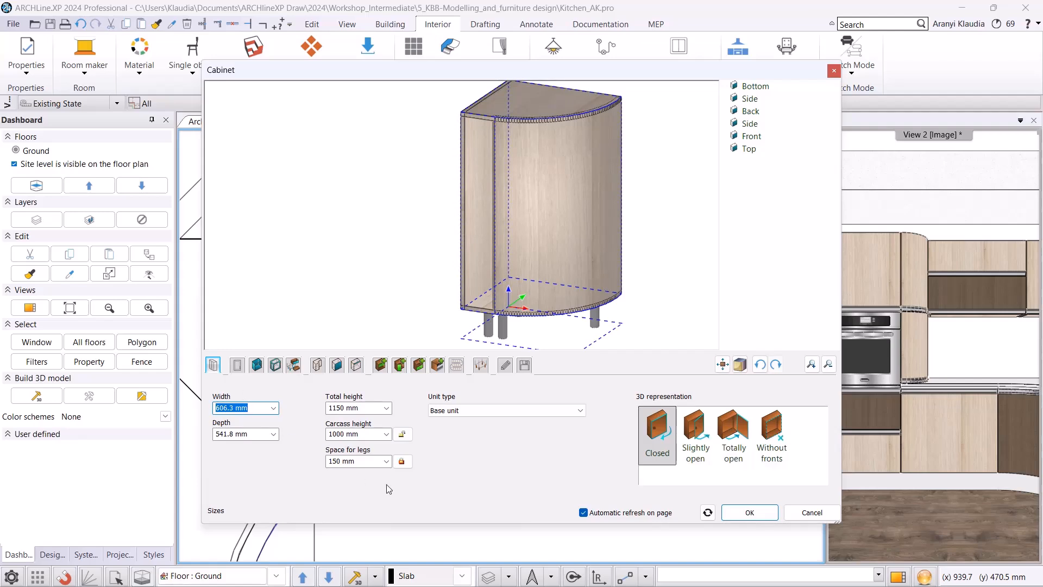
{"action": "left_click", "coordinate": [367, 409]}
{"action": "type", "text": "850"}
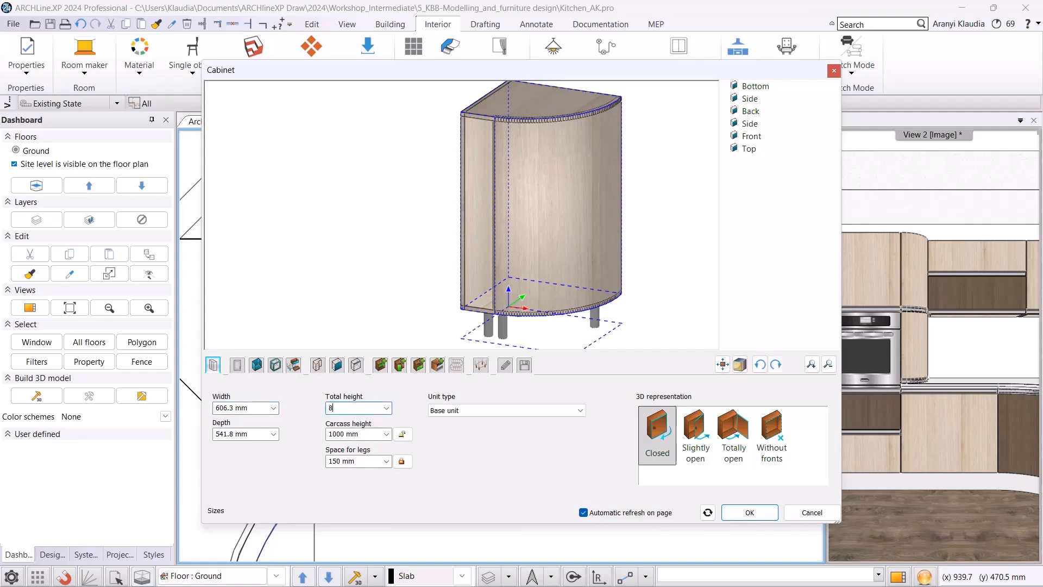
{"action": "key", "text": "Return"}
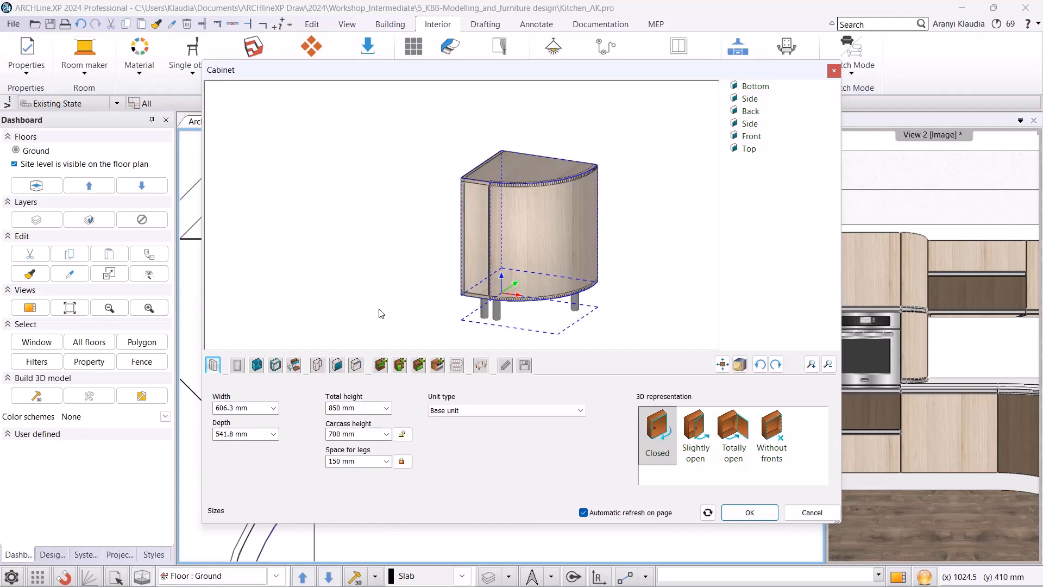
Step through the cabinet's custom panels and change the second panel's type from Side to Front.
{"action": "left_click", "coordinate": [338, 366]}
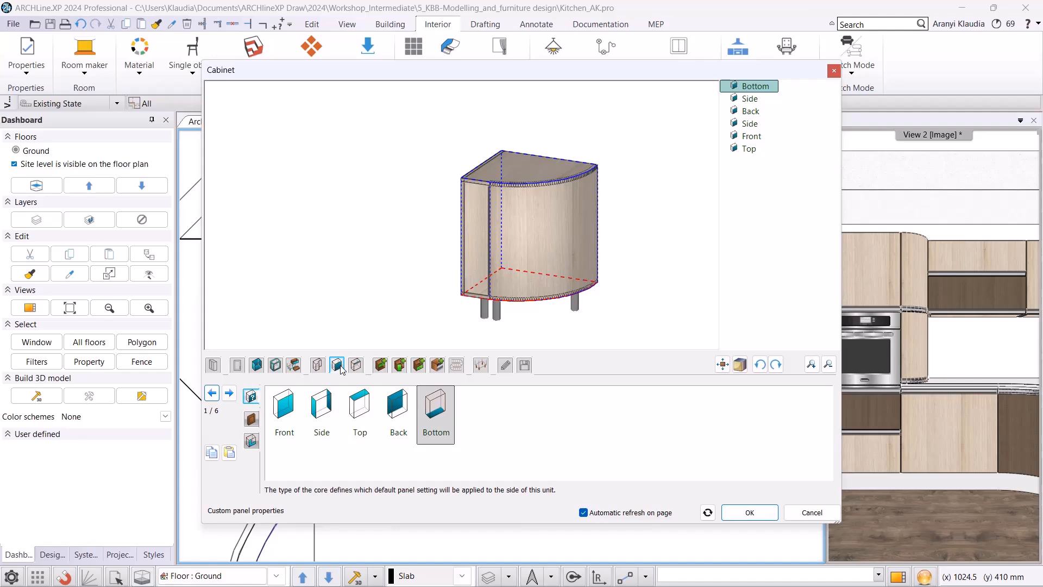
{"action": "left_click", "coordinate": [230, 394]}
{"action": "left_click", "coordinate": [212, 392]}
{"action": "left_click", "coordinate": [228, 393]}
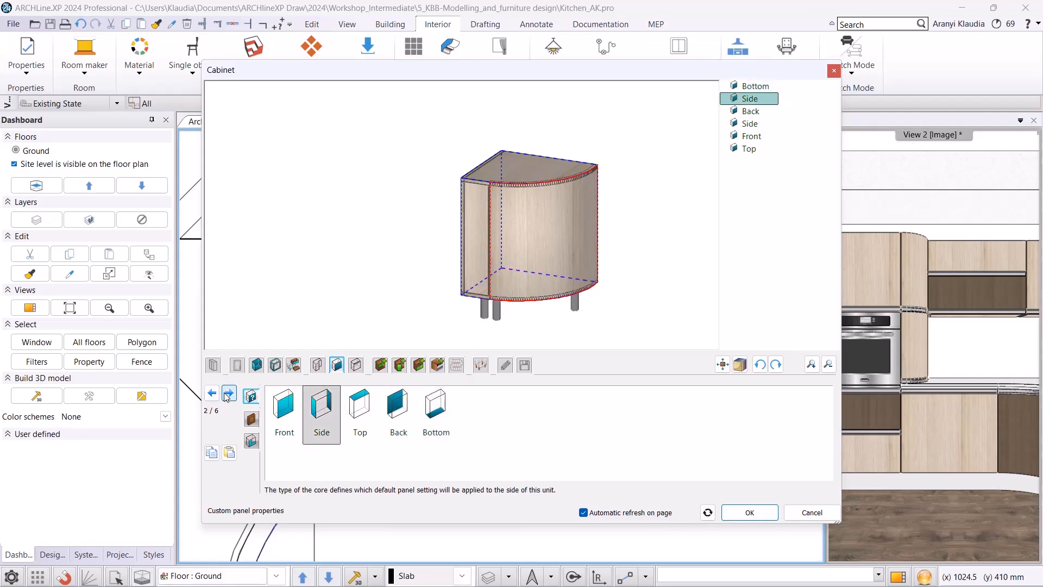
{"action": "left_click", "coordinate": [284, 416]}
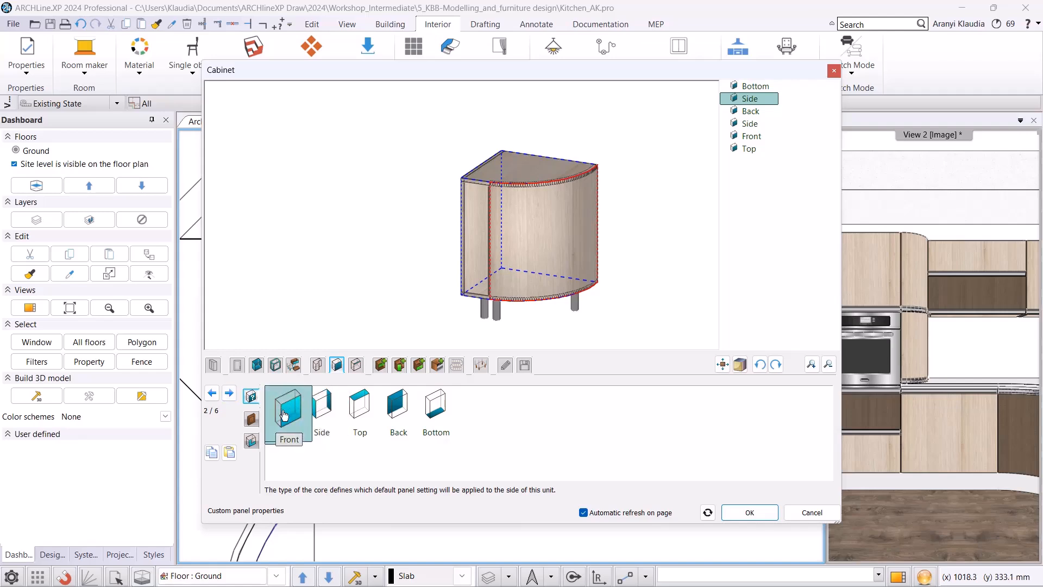
{"action": "left_click", "coordinate": [228, 393]}
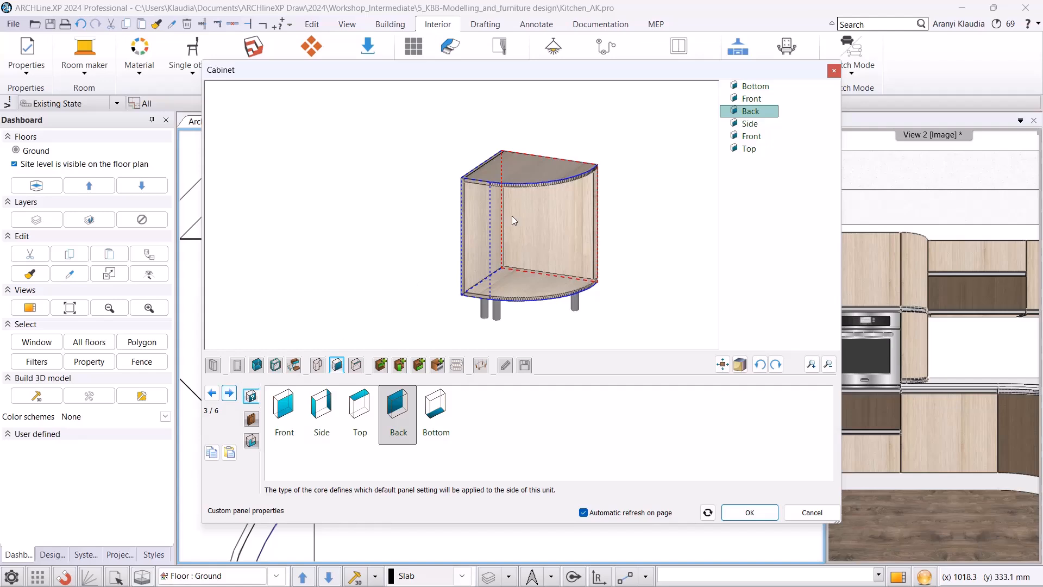
{"action": "left_click", "coordinate": [229, 392]}
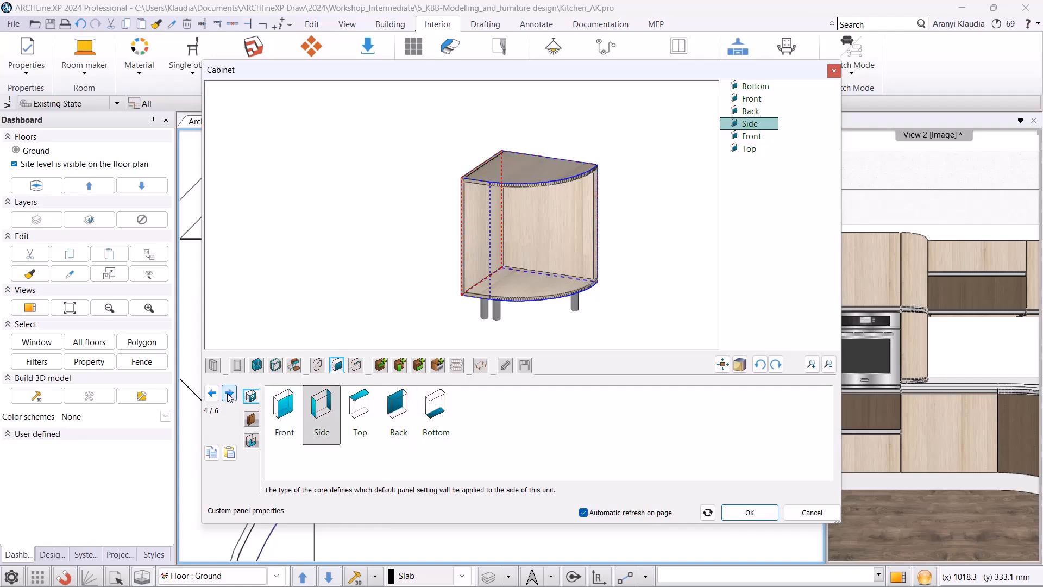
{"action": "left_click", "coordinate": [229, 392]}
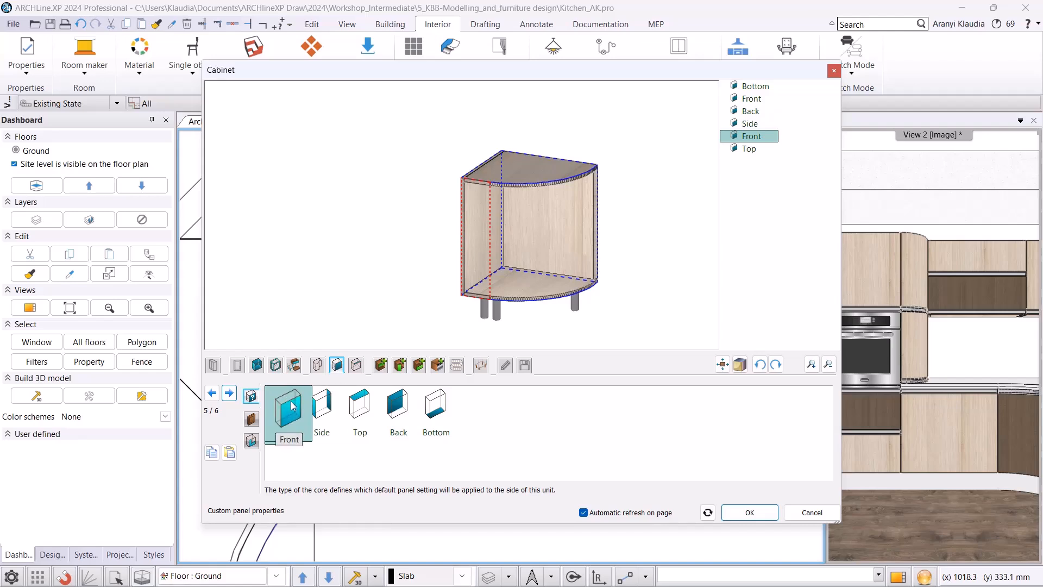
Add a Left or Right hinged door opening to the right on the curved front.
{"action": "left_click", "coordinate": [400, 368]}
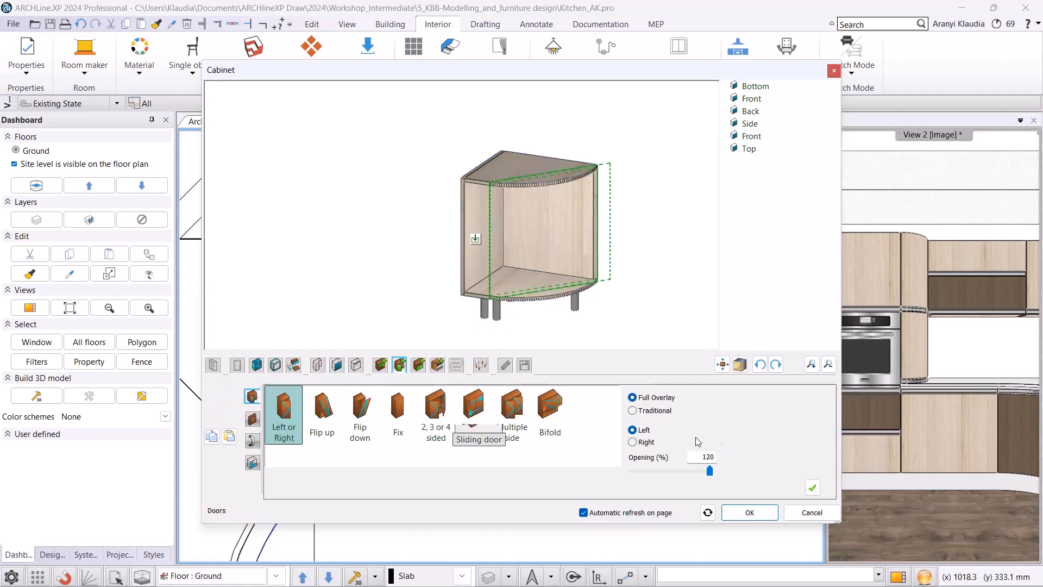
{"action": "left_click", "coordinate": [654, 446]}
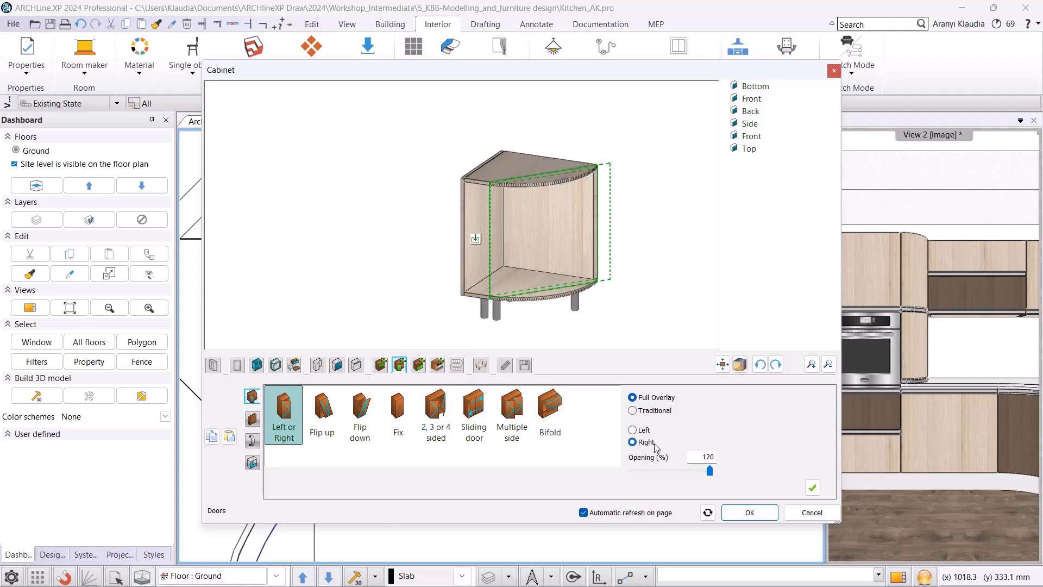
{"action": "left_click", "coordinate": [813, 488]}
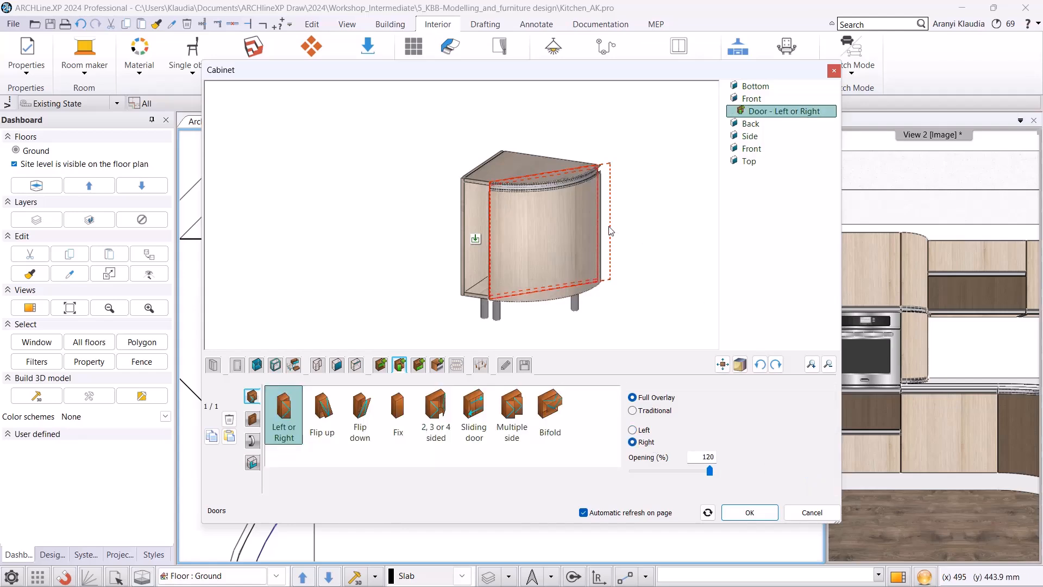
Add a Fix door on the narrow straight front panel.
{"action": "left_click", "coordinate": [477, 241]}
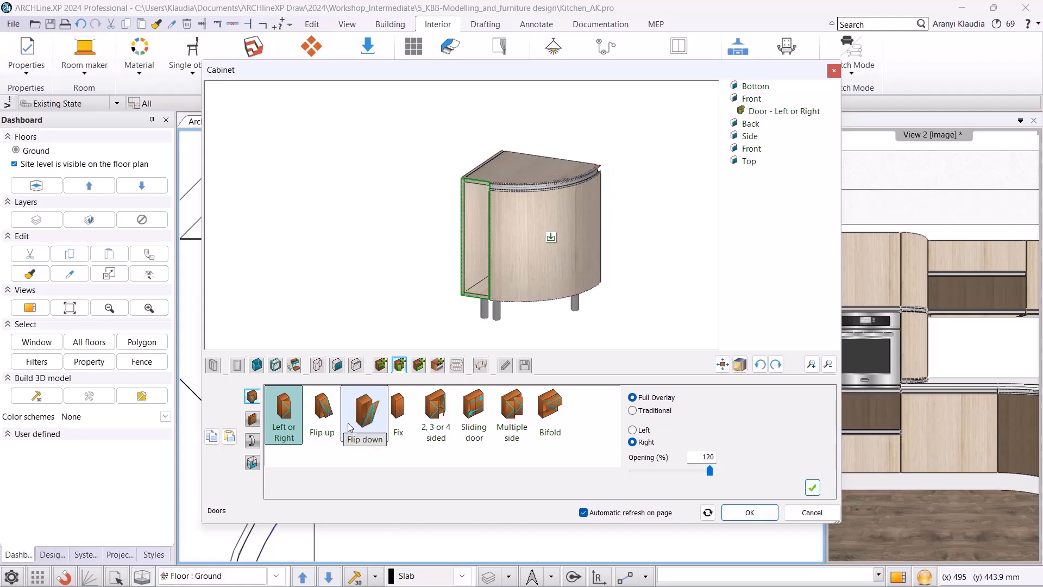
{"action": "left_click", "coordinate": [407, 410]}
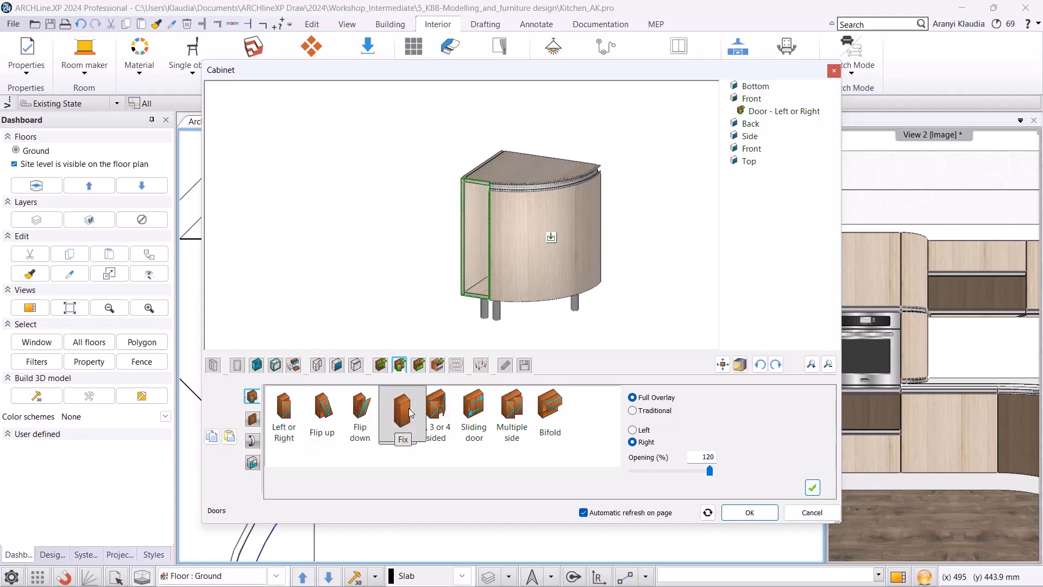
{"action": "left_click", "coordinate": [812, 488]}
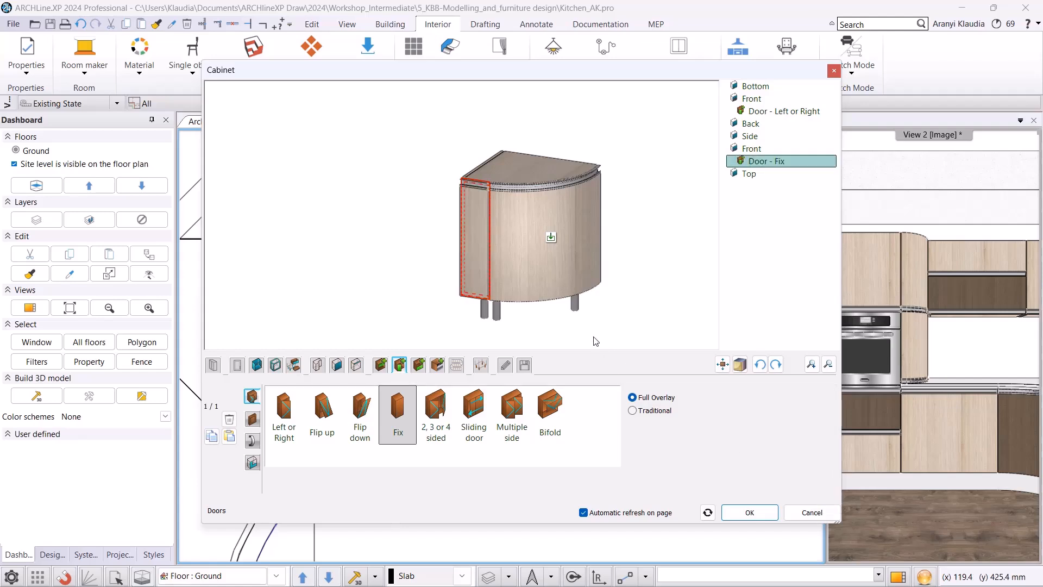
Save the cabinet to the library as a new item named Corner cabinet in the Base Cabinets subcategory.
{"action": "left_click", "coordinate": [524, 366]}
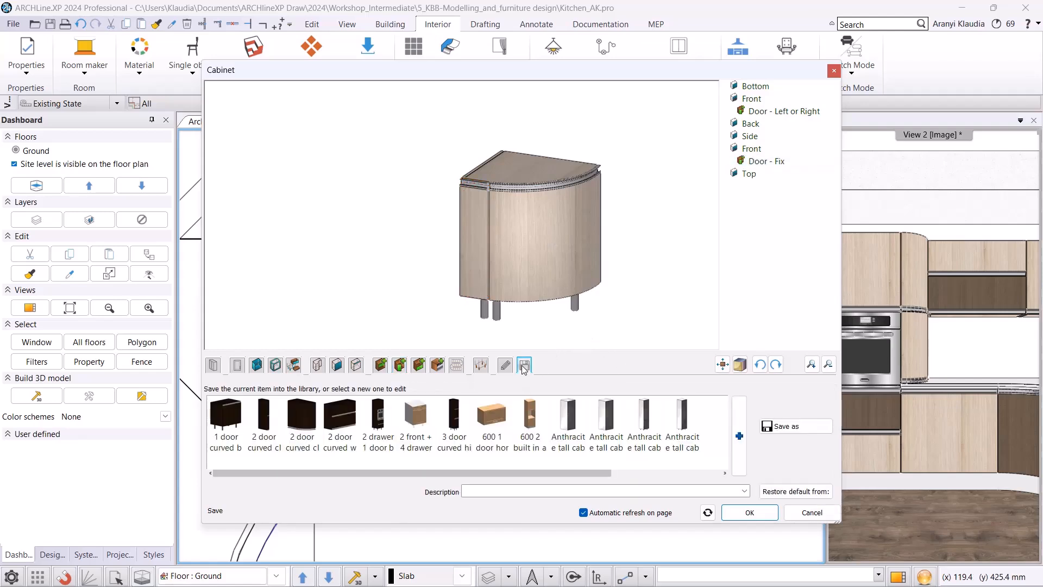
{"action": "left_click", "coordinate": [794, 427]}
{"action": "type", "text": "C"}
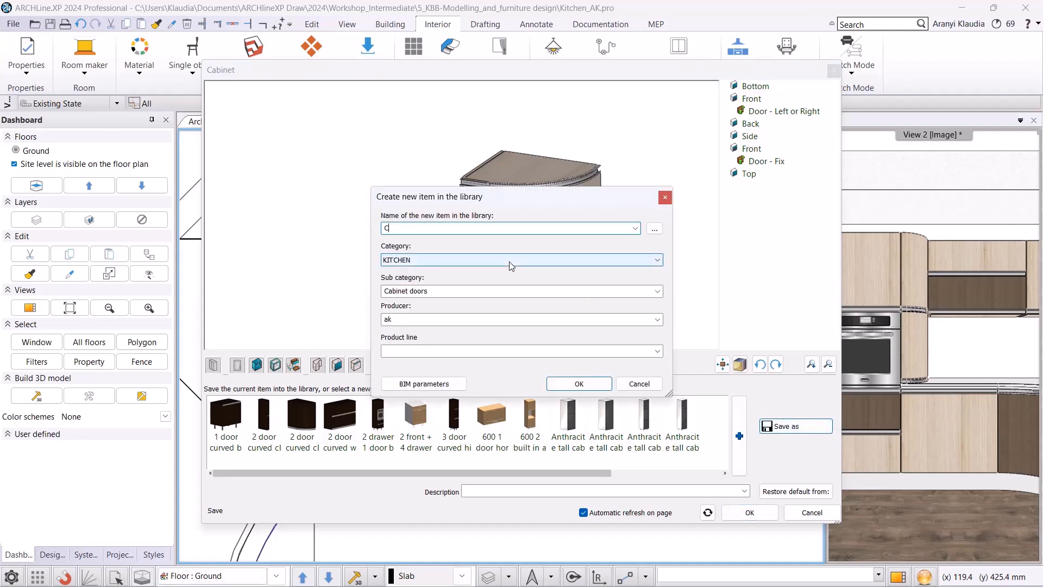
{"action": "type", "text": "orner cabinet"}
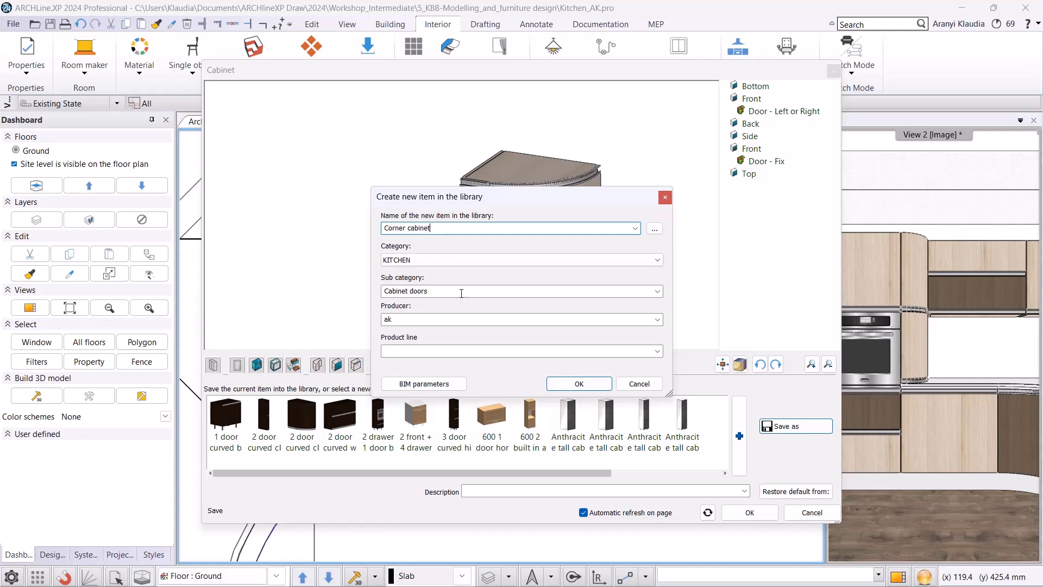
{"action": "left_click", "coordinate": [478, 288]}
{"action": "left_click", "coordinate": [657, 293]}
{"action": "left_click", "coordinate": [512, 311]}
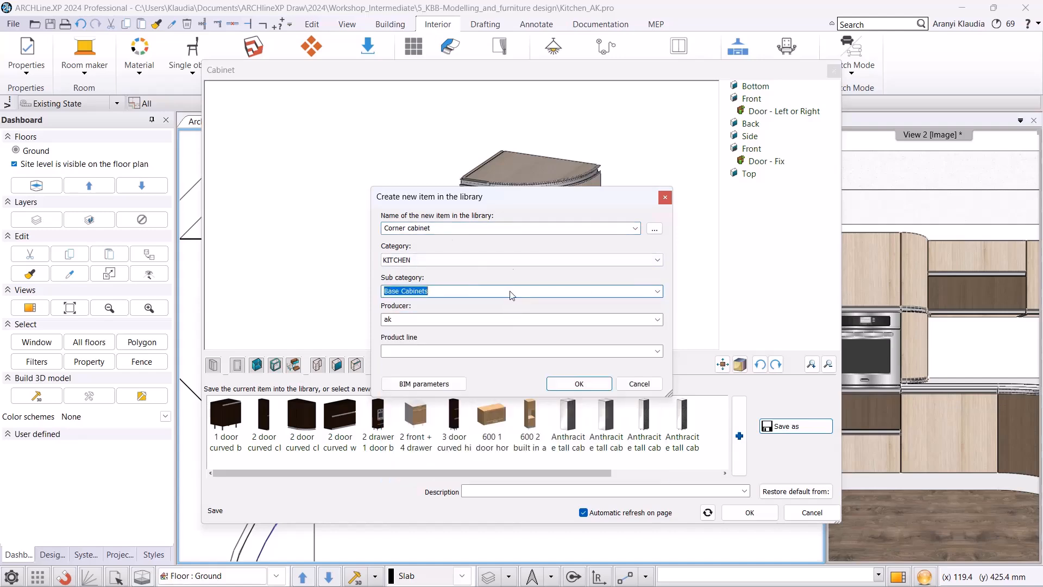
{"action": "left_click", "coordinate": [578, 383]}
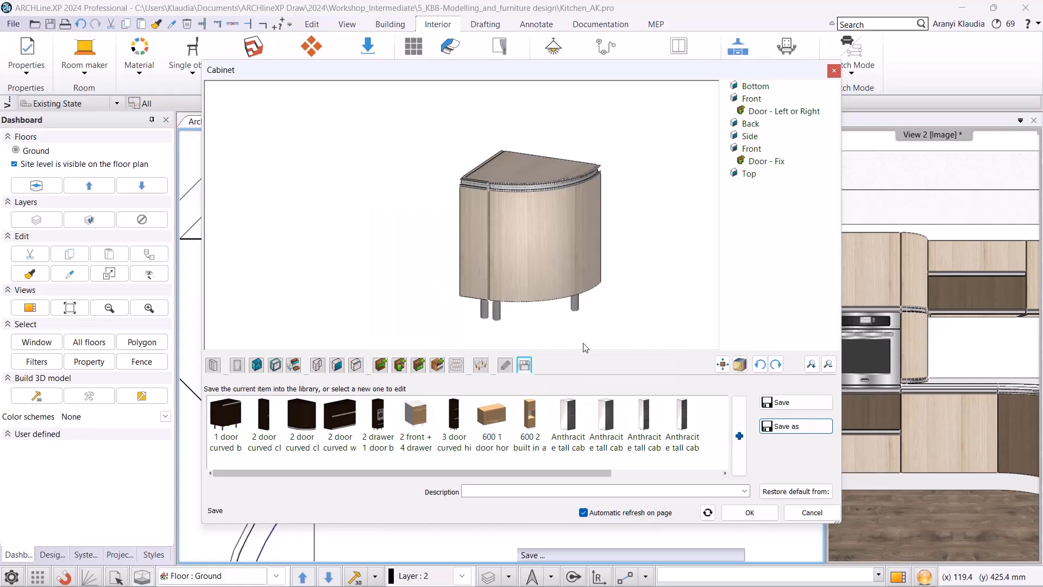
Close the cabinet editor and place the corner cabinet in the plan against the wall beside the tall unit.
{"action": "left_click", "coordinate": [745, 512]}
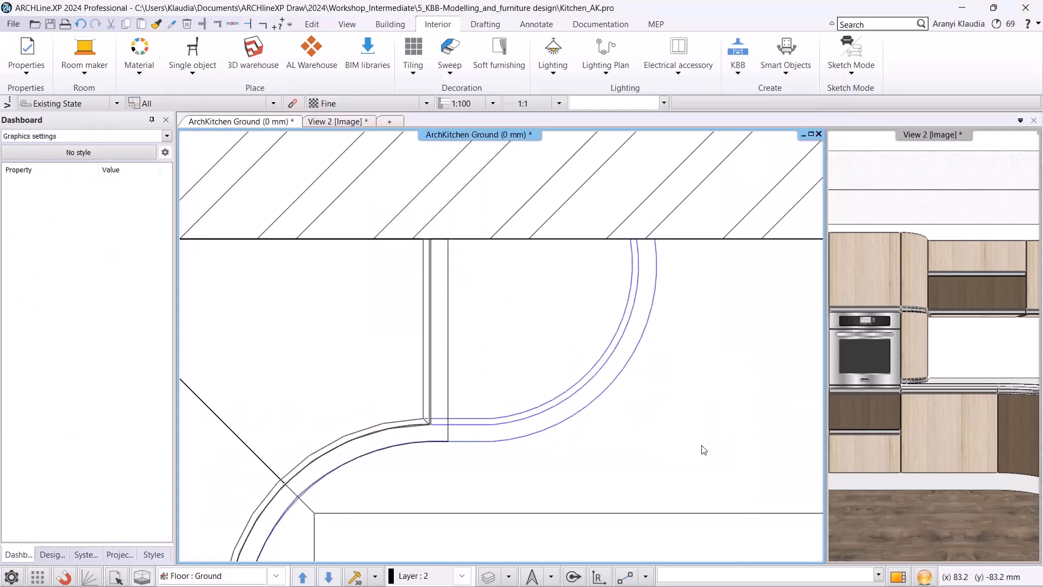
{"action": "scroll", "coordinate": [453, 250], "scroll_direction": "up", "scroll_amount": 2}
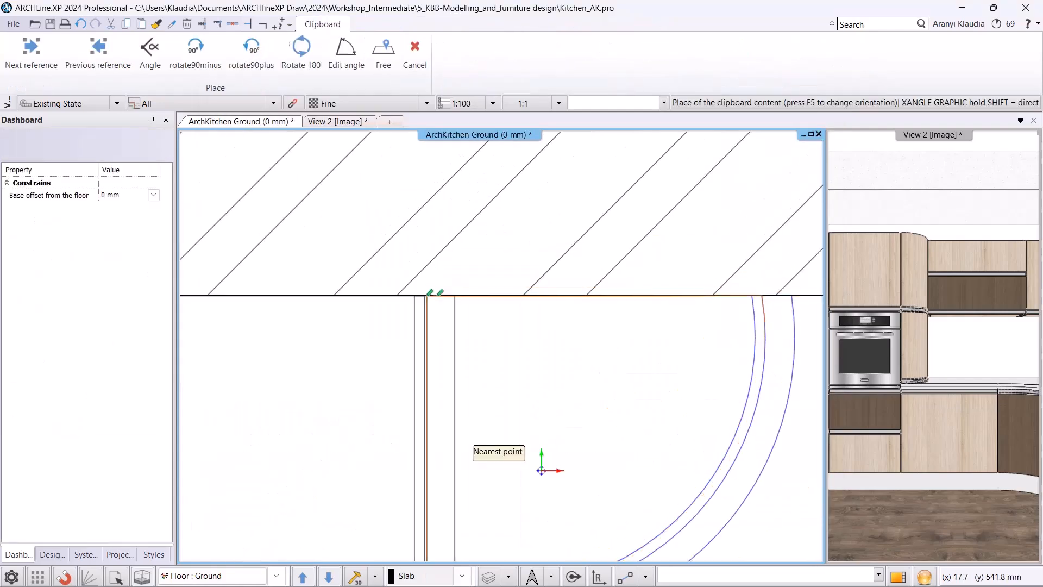
{"action": "left_click", "coordinate": [541, 469]}
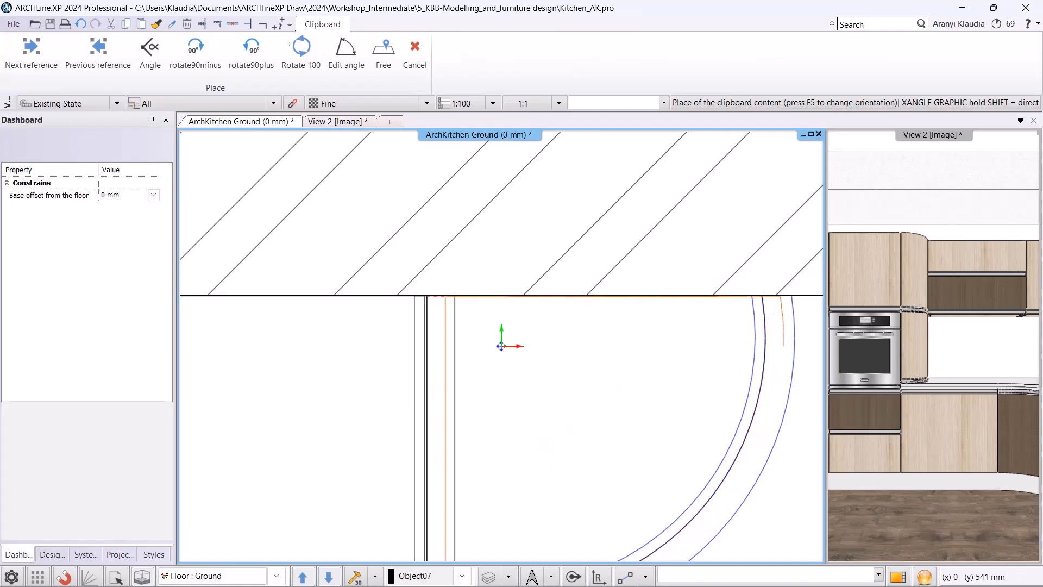
{"action": "scroll", "coordinate": [486, 339], "scroll_direction": "down", "scroll_amount": 3}
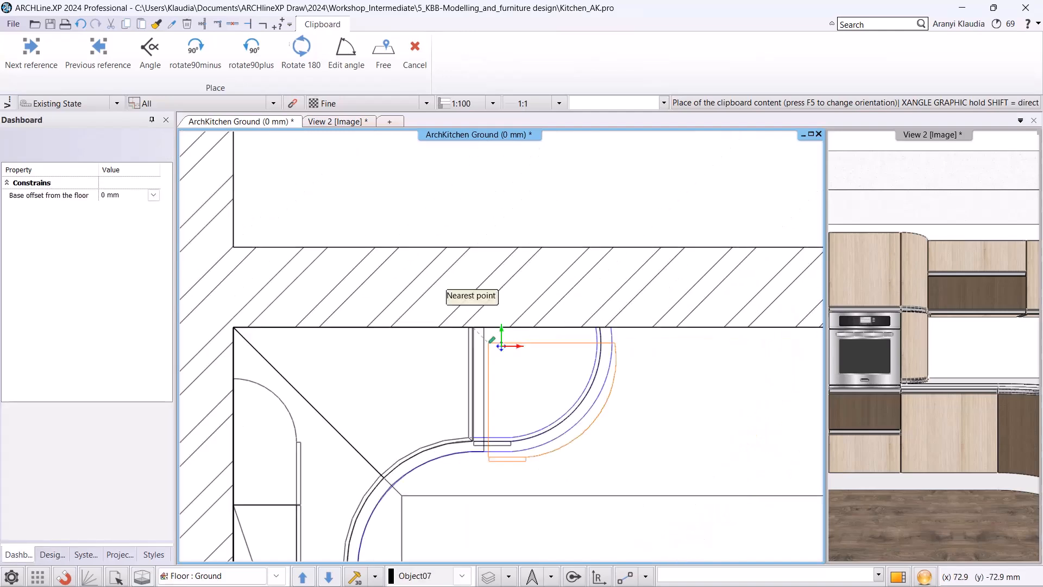
{"action": "key", "text": "Escape"}
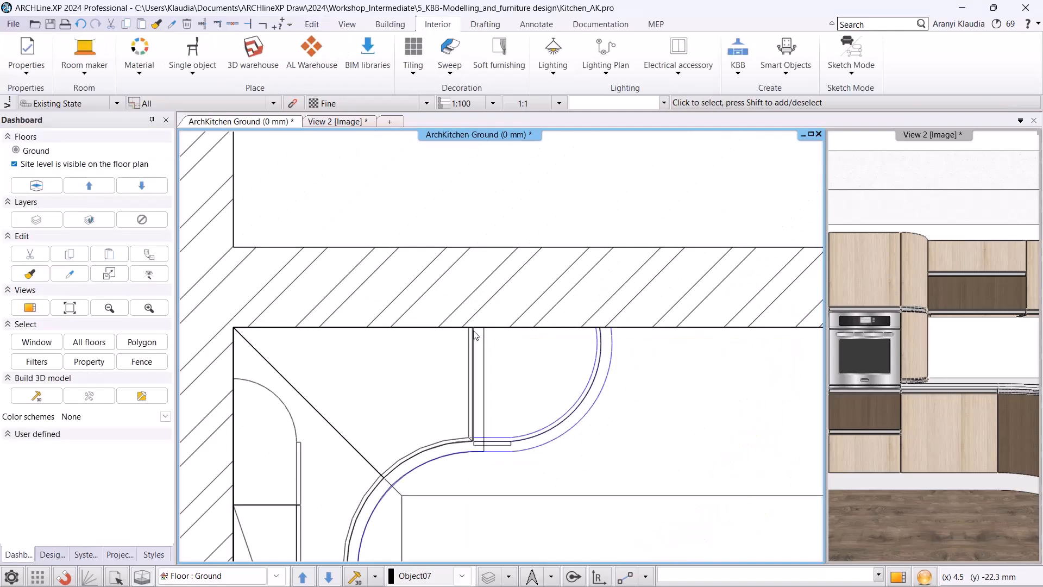
Check the kitchen in the 3D perspective views View_2 and View_1.
{"action": "left_click", "coordinate": [350, 123]}
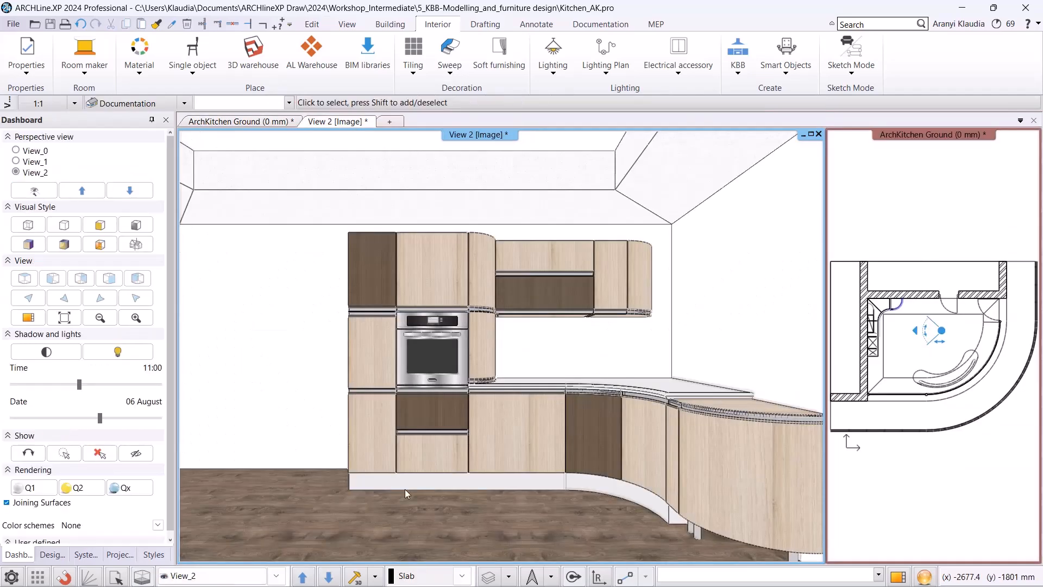
{"action": "left_click", "coordinate": [237, 575]}
{"action": "left_click", "coordinate": [219, 538]}
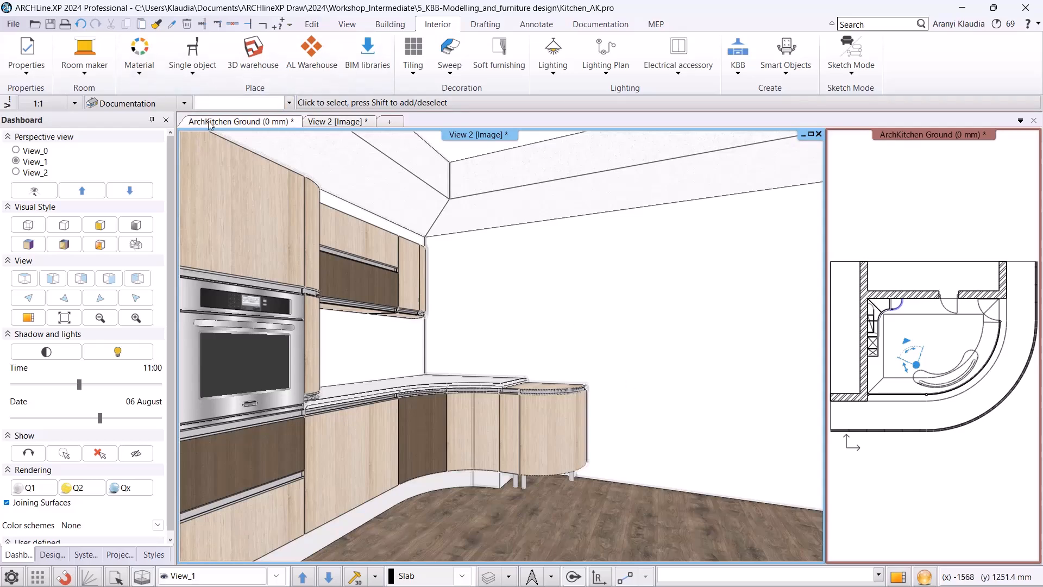
Move the countertop's corner node along the wall to the end of the corner cabinet's curved front.
{"action": "left_click", "coordinate": [237, 122]}
{"action": "scroll", "coordinate": [380, 272], "scroll_direction": "up", "scroll_amount": 6}
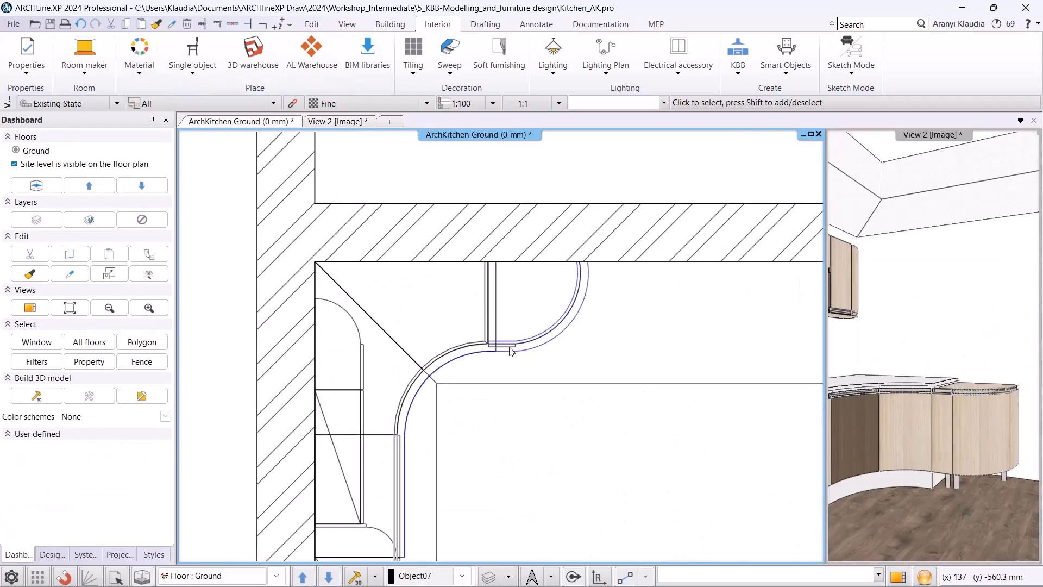
{"action": "left_click", "coordinate": [486, 309]}
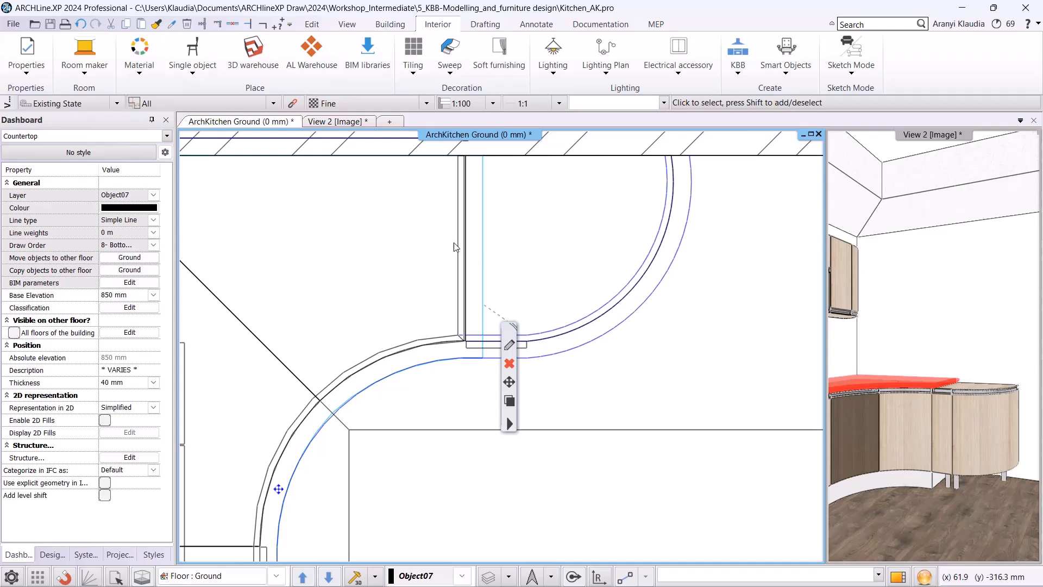
{"action": "scroll", "coordinate": [441, 244], "scroll_direction": "down", "scroll_amount": 2}
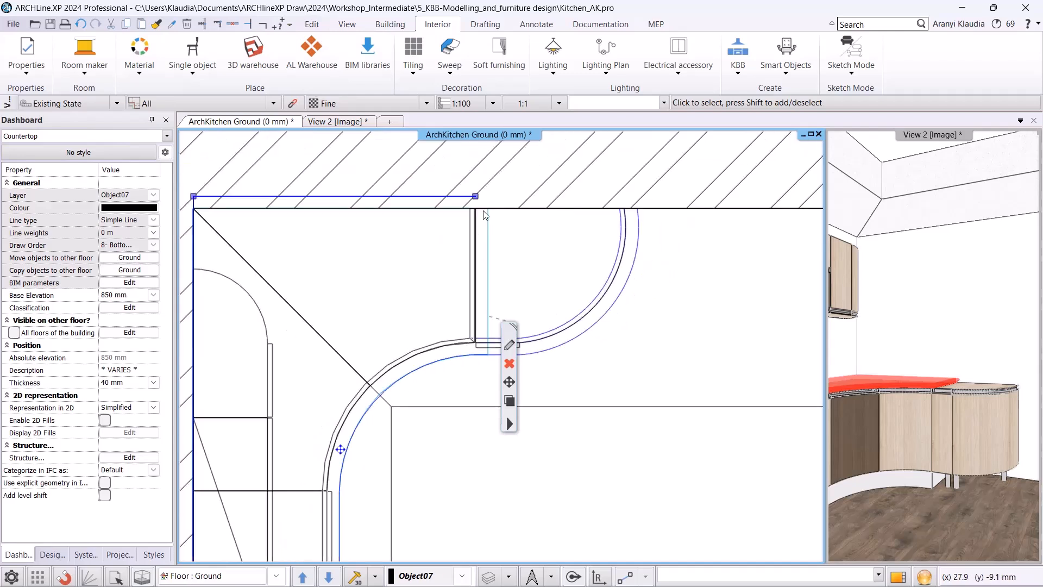
{"action": "left_click", "coordinate": [505, 406]}
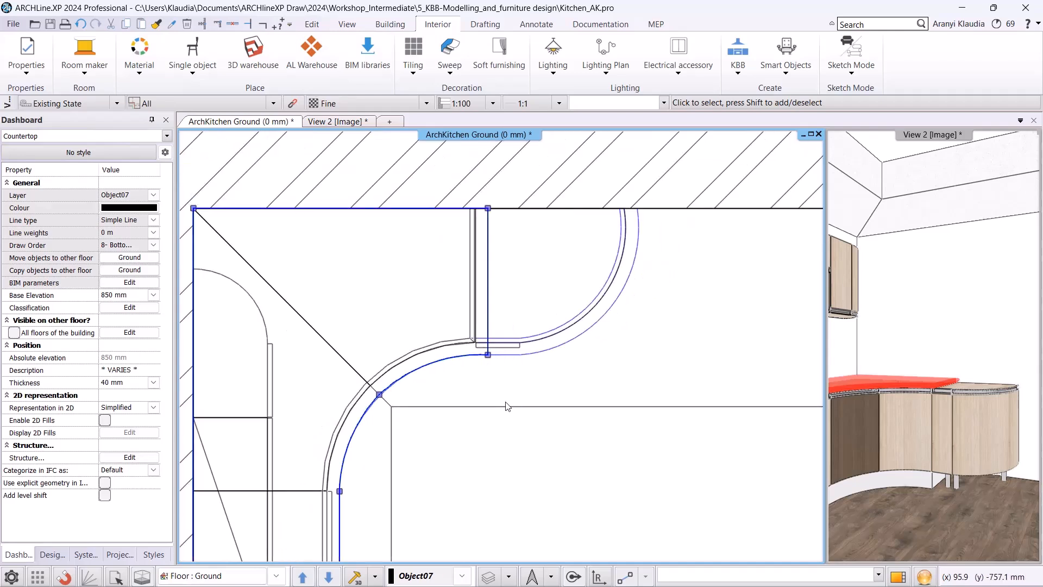
{"action": "left_click", "coordinate": [488, 210]}
{"action": "left_click", "coordinate": [543, 218]}
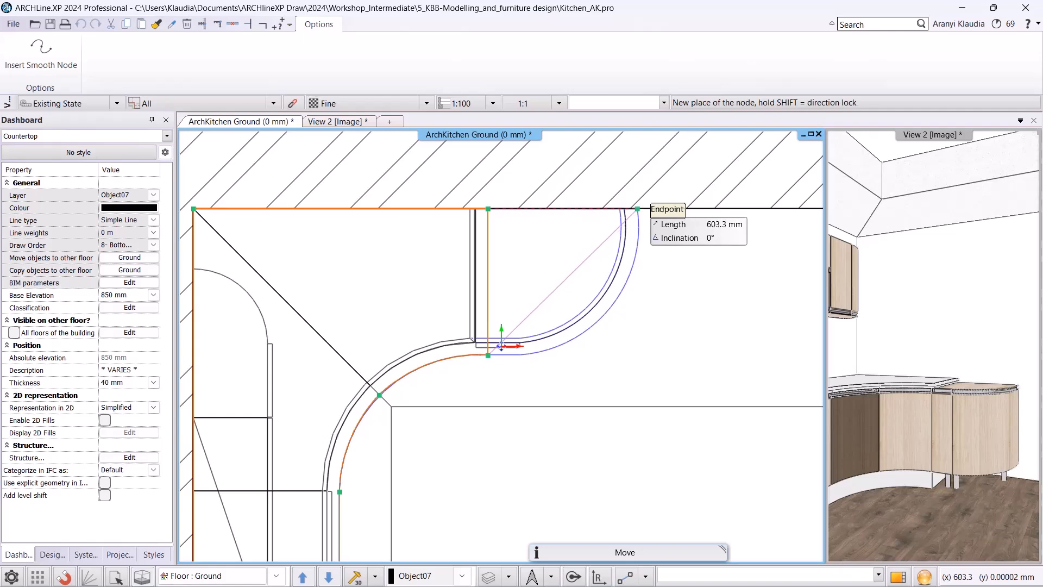
{"action": "left_click", "coordinate": [641, 208]}
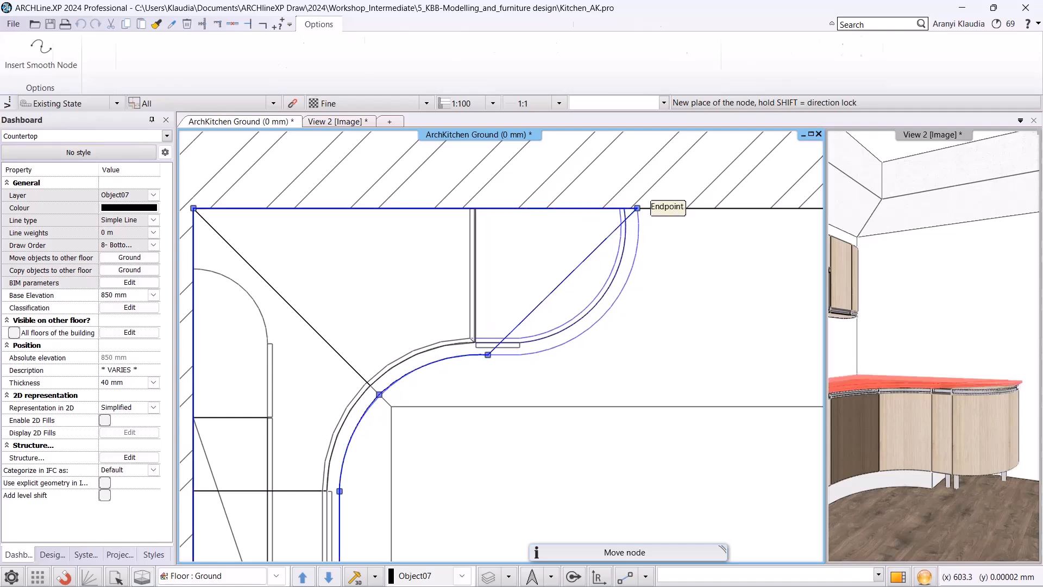
Insert a node on the countertop's diagonal edge at the end of the corner cabinet's straight front.
{"action": "left_click", "coordinate": [527, 324]}
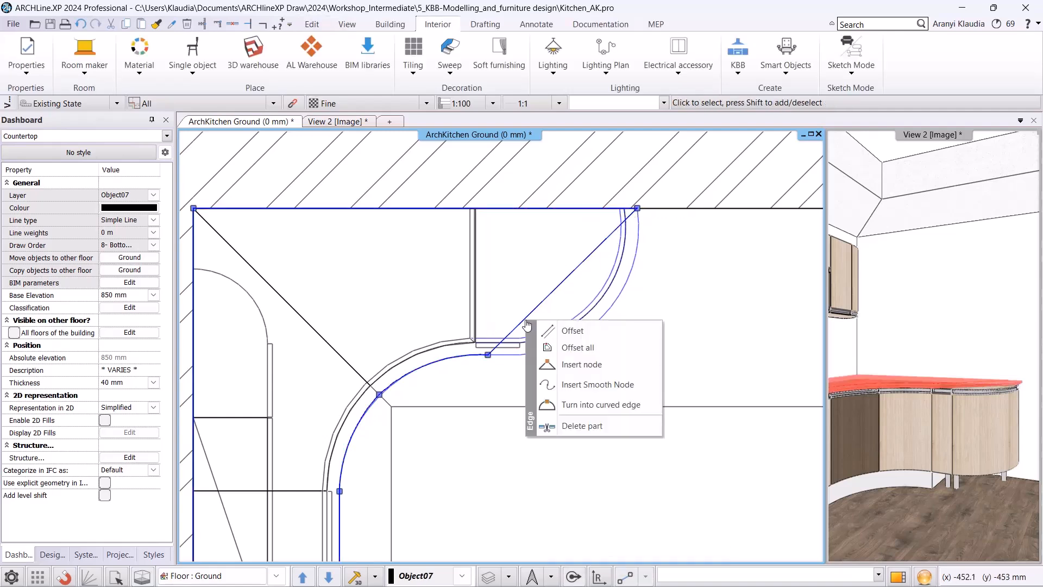
{"action": "left_click", "coordinate": [570, 364]}
{"action": "left_click", "coordinate": [521, 356]}
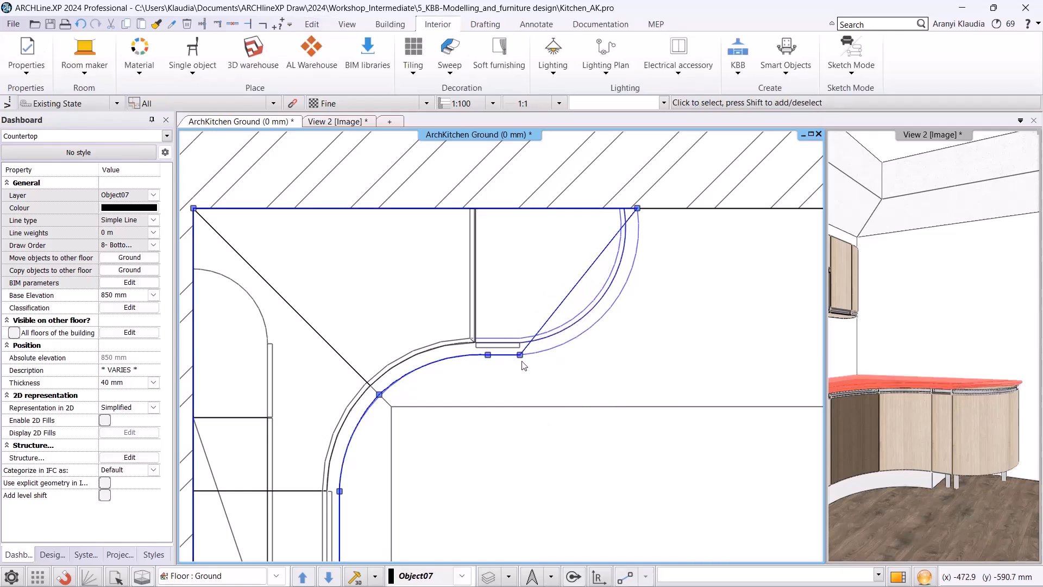
Turn the countertop's remaining diagonal edge into an arc following the corner cabinet's curved front.
{"action": "left_click", "coordinate": [582, 285]}
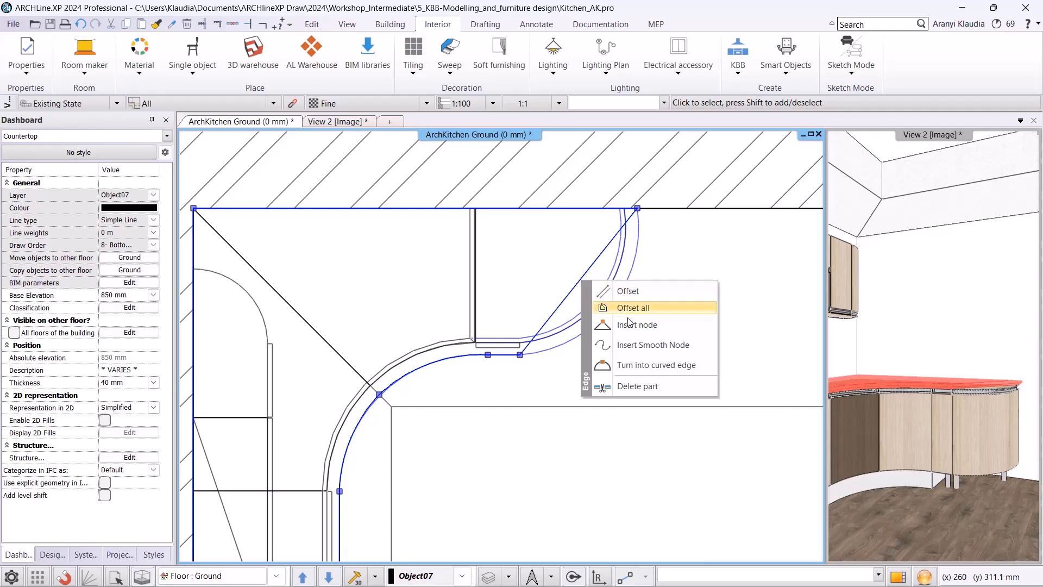
{"action": "left_click", "coordinate": [645, 367]}
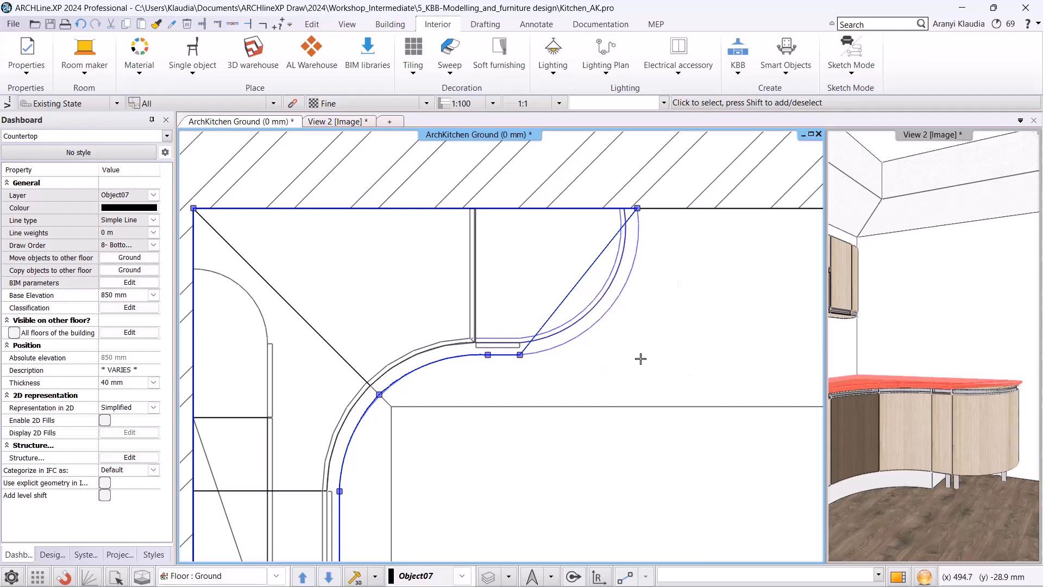
{"action": "left_click", "coordinate": [635, 334]}
{"action": "left_click", "coordinate": [640, 337]}
{"action": "left_click", "coordinate": [681, 355]}
Move the plinth moulding's wall-end node to the end of the corner cabinet's straight front.
{"action": "left_click", "coordinate": [329, 121]}
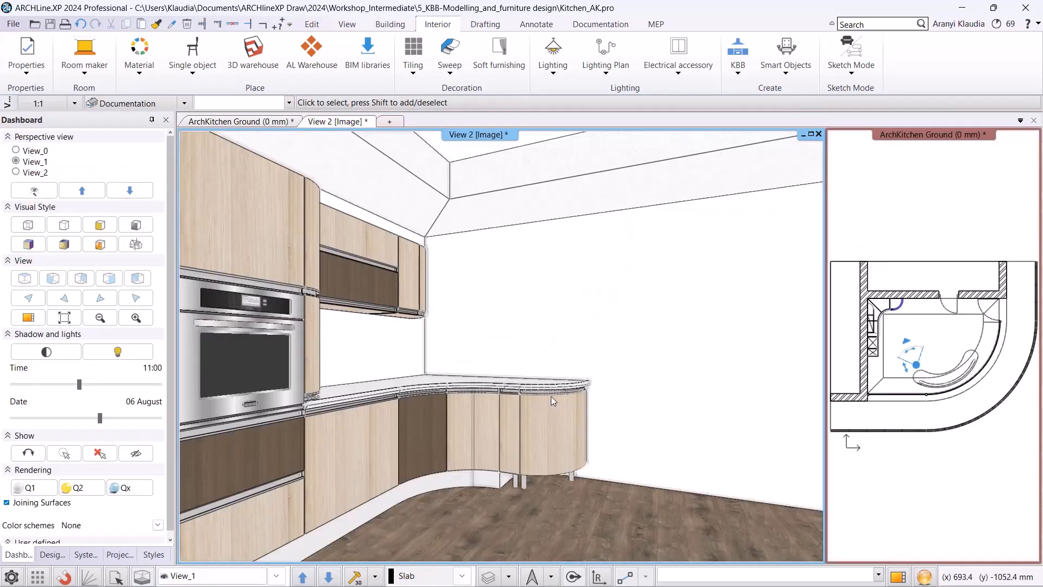
{"action": "scroll", "coordinate": [546, 397], "scroll_direction": "up", "scroll_amount": 5}
{"action": "middle_click_drag", "start_coordinate": [538, 406], "coordinate": [536, 397]}
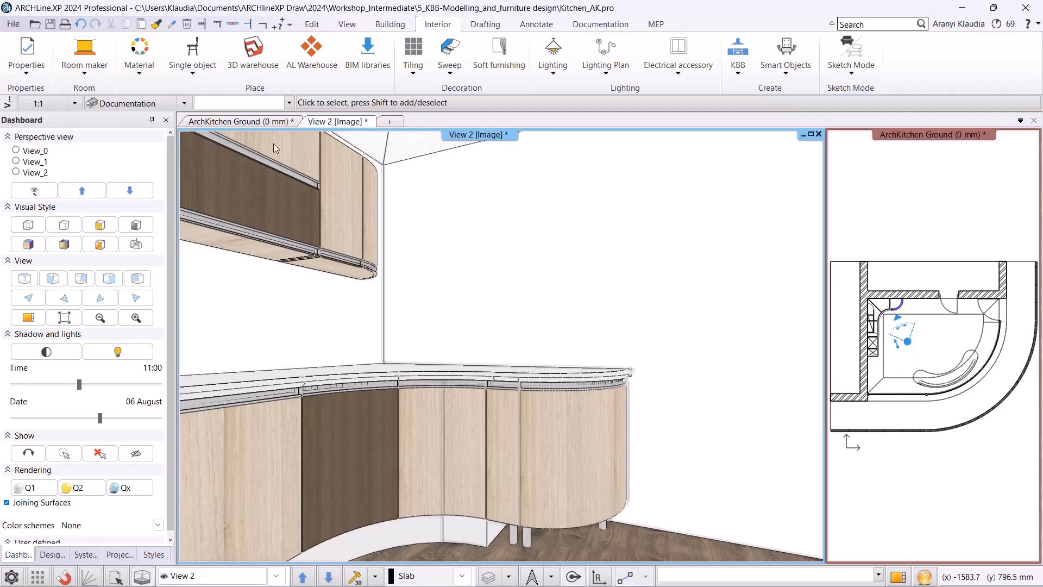
{"action": "left_click", "coordinate": [274, 123]}
{"action": "scroll", "coordinate": [433, 265], "scroll_direction": "up", "scroll_amount": 5}
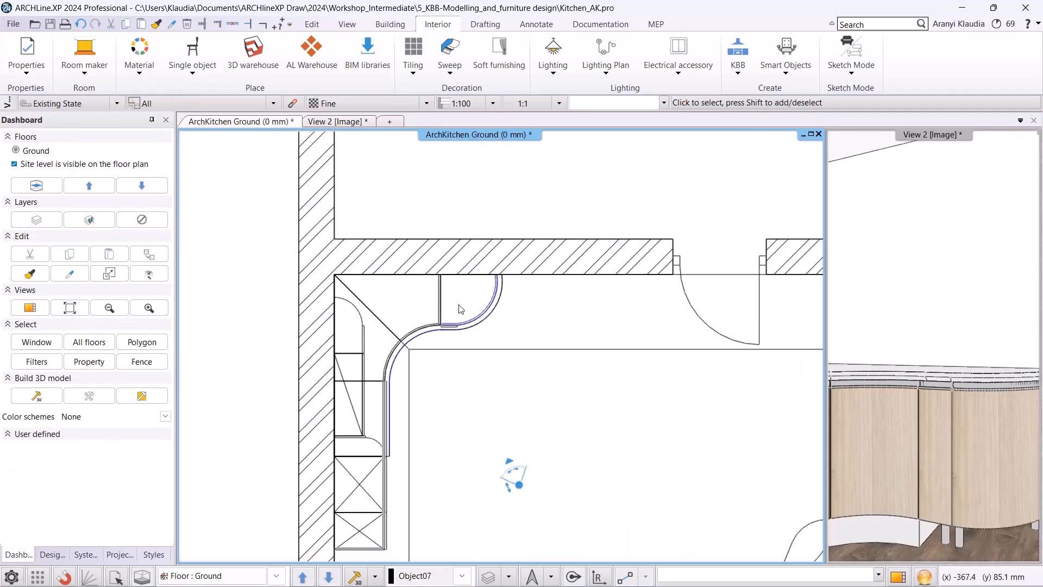
{"action": "scroll", "coordinate": [492, 358], "scroll_direction": "up", "scroll_amount": 2}
{"action": "left_click", "coordinate": [460, 375]}
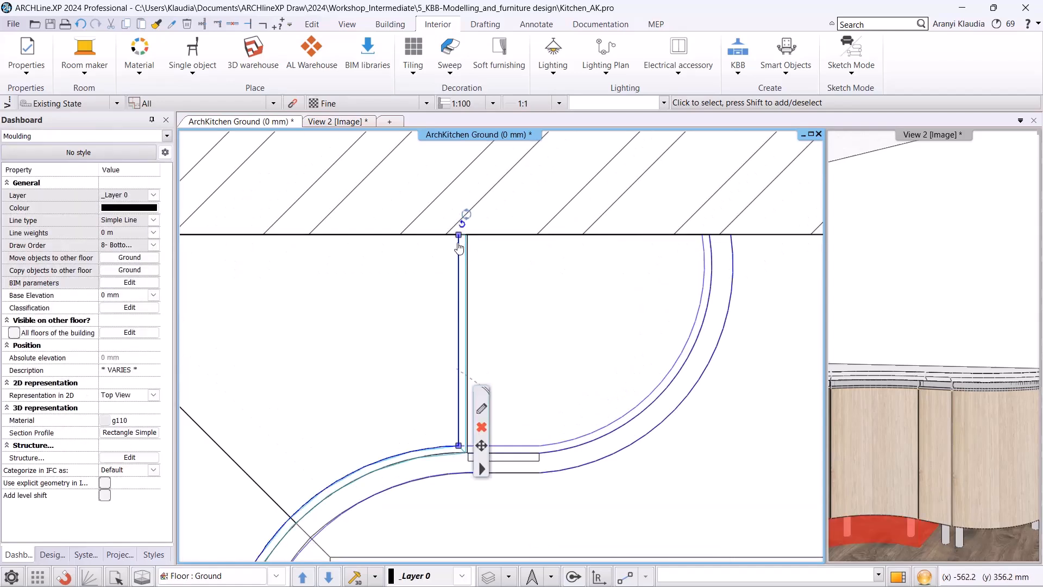
{"action": "mouse_move", "coordinate": [459, 240]}
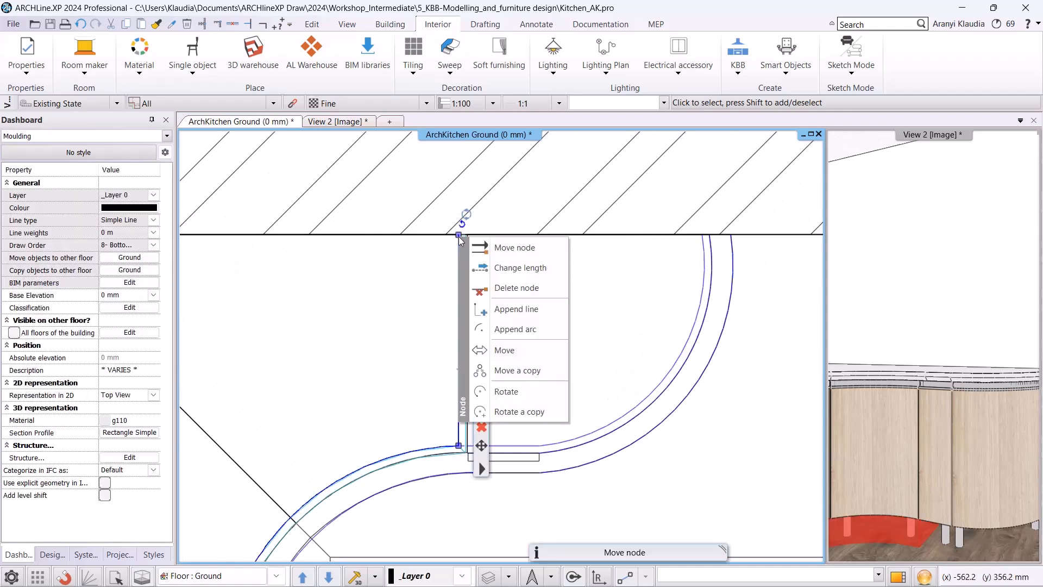
{"action": "left_click", "coordinate": [507, 248]}
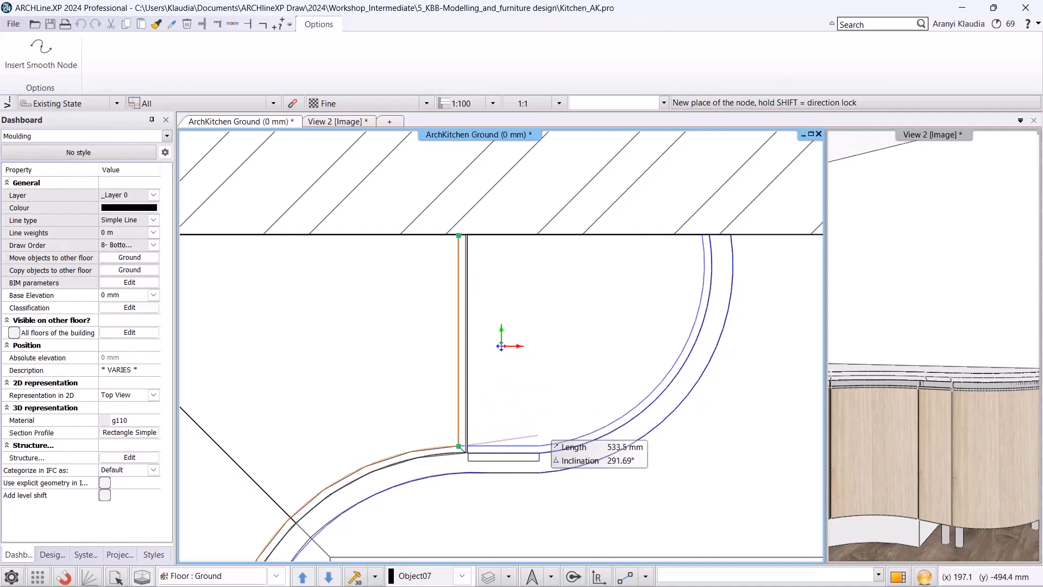
{"action": "left_click", "coordinate": [540, 445]}
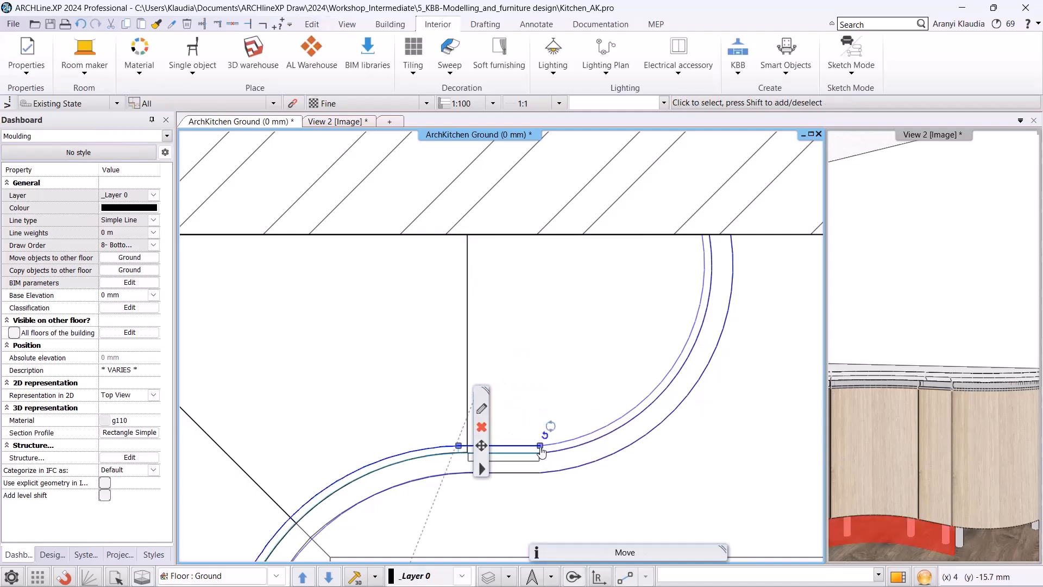
Extend the plinth moulding to the wall at the end of the curved front and turn that edge into an arc.
{"action": "mouse_move", "coordinate": [541, 448]}
{"action": "left_click", "coordinate": [617, 336]}
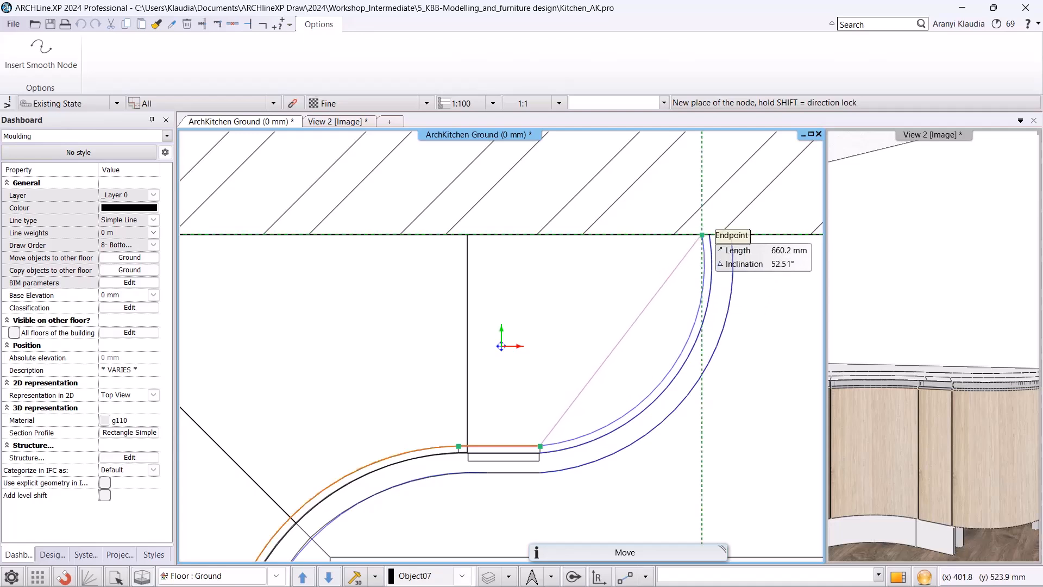
{"action": "left_click", "coordinate": [702, 234]}
{"action": "mouse_move", "coordinate": [648, 313]}
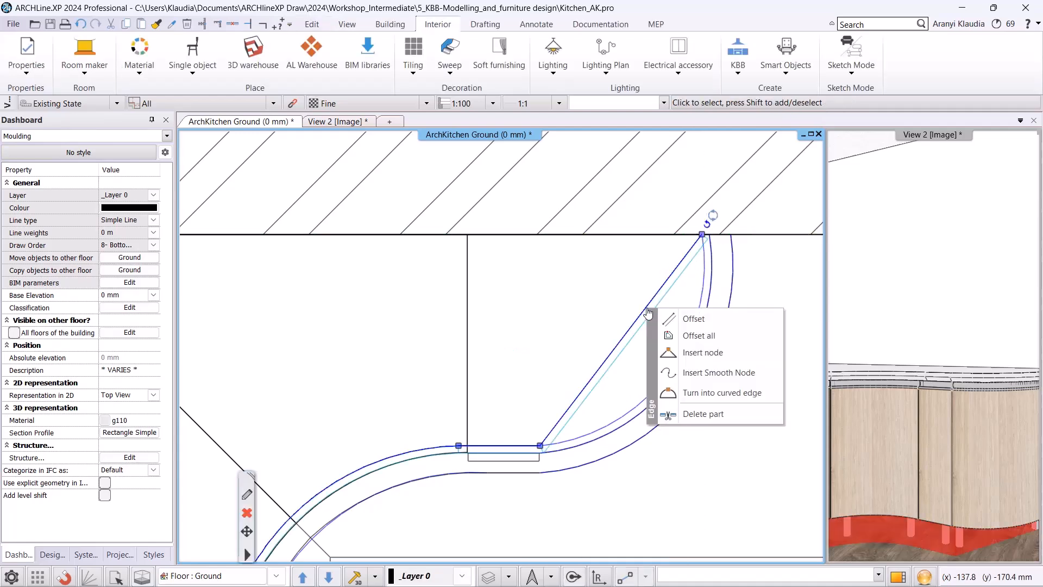
{"action": "left_click", "coordinate": [711, 392]}
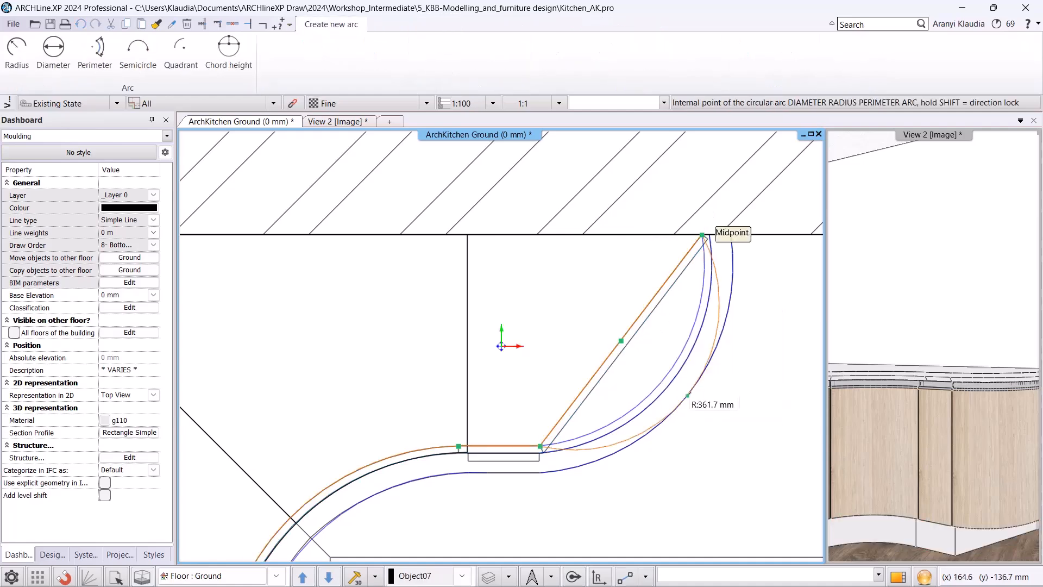
{"action": "left_click", "coordinate": [667, 375]}
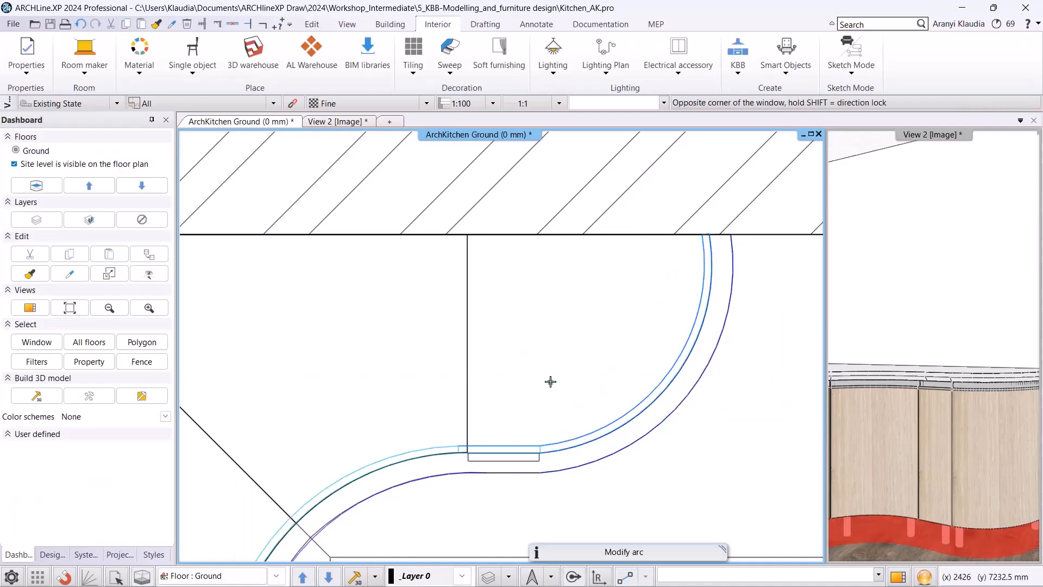
Open the tall oven unit in the cabinet editor and give its bottom drawer an Ash front instead of the default.
{"action": "scroll", "coordinate": [548, 386], "scroll_direction": "down", "scroll_amount": 5}
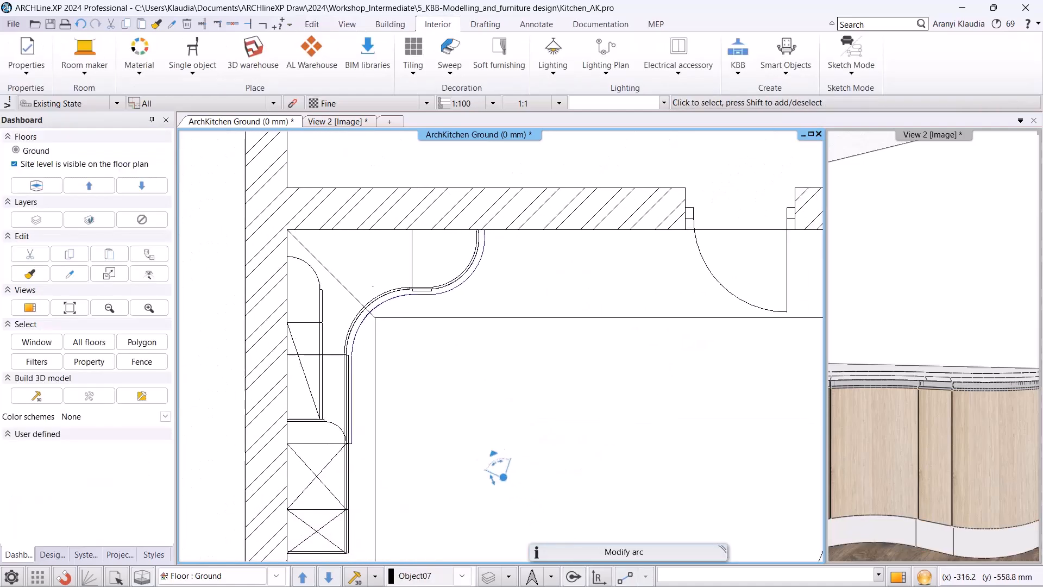
{"action": "scroll", "coordinate": [413, 301], "scroll_direction": "down", "scroll_amount": 1}
{"action": "left_click", "coordinate": [352, 122]}
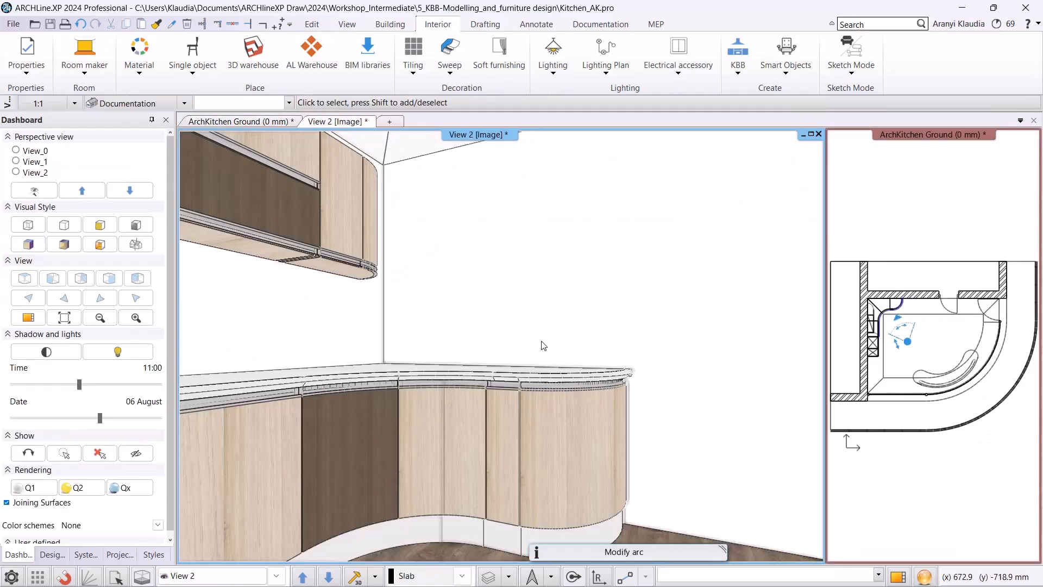
{"action": "left_click", "coordinate": [239, 575]}
{"action": "left_click", "coordinate": [235, 550]}
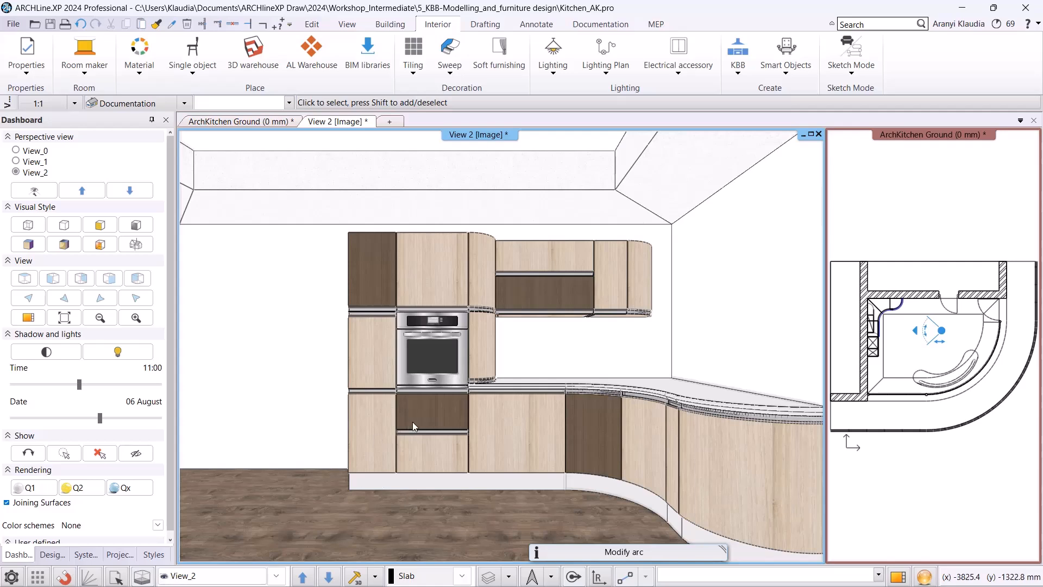
{"action": "left_click", "coordinate": [425, 410]}
{"action": "left_click", "coordinate": [424, 409]}
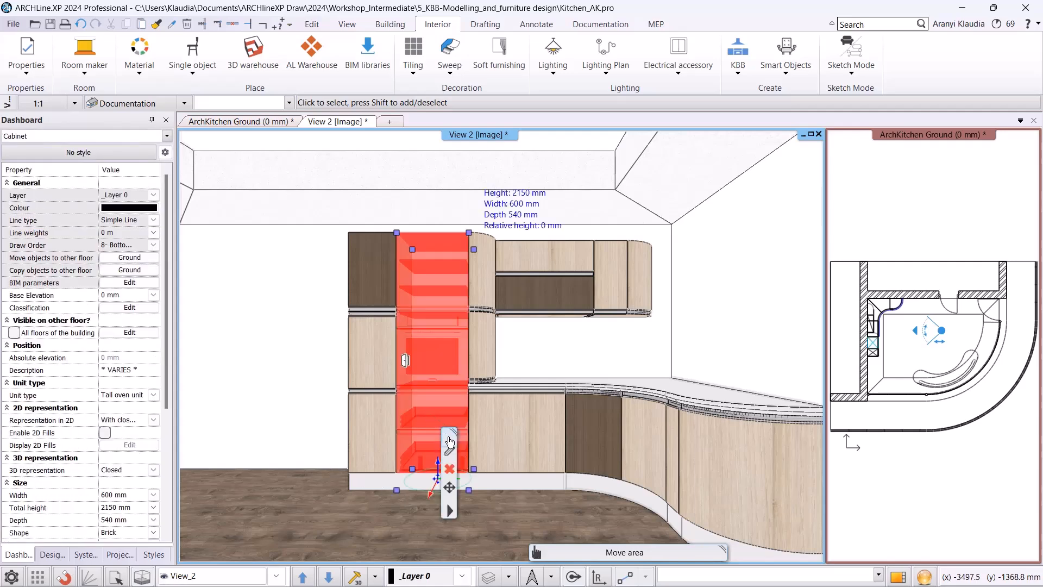
{"action": "left_click", "coordinate": [449, 450]}
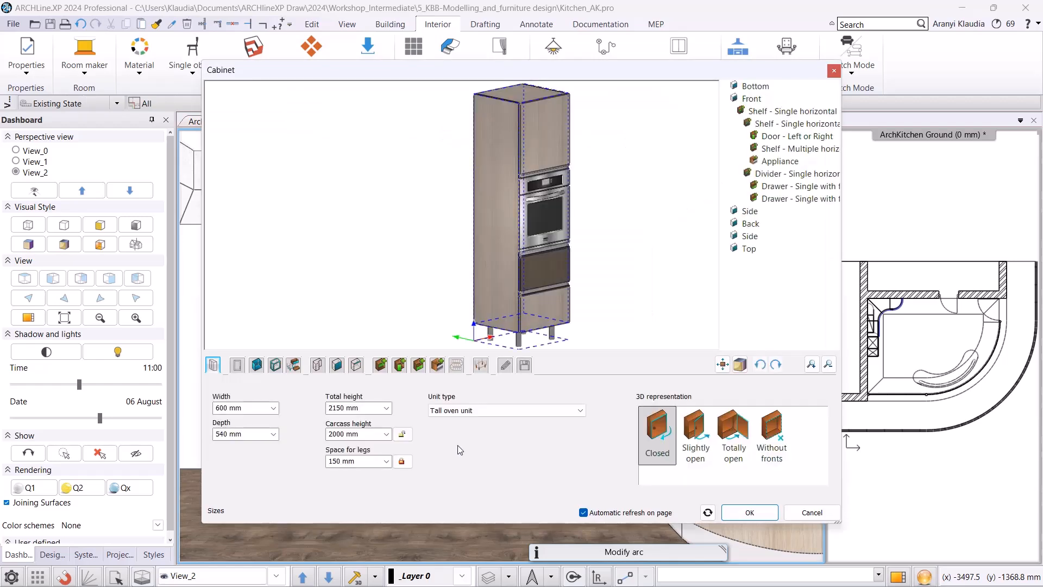
{"action": "left_click", "coordinate": [537, 279]}
{"action": "left_click", "coordinate": [253, 441]}
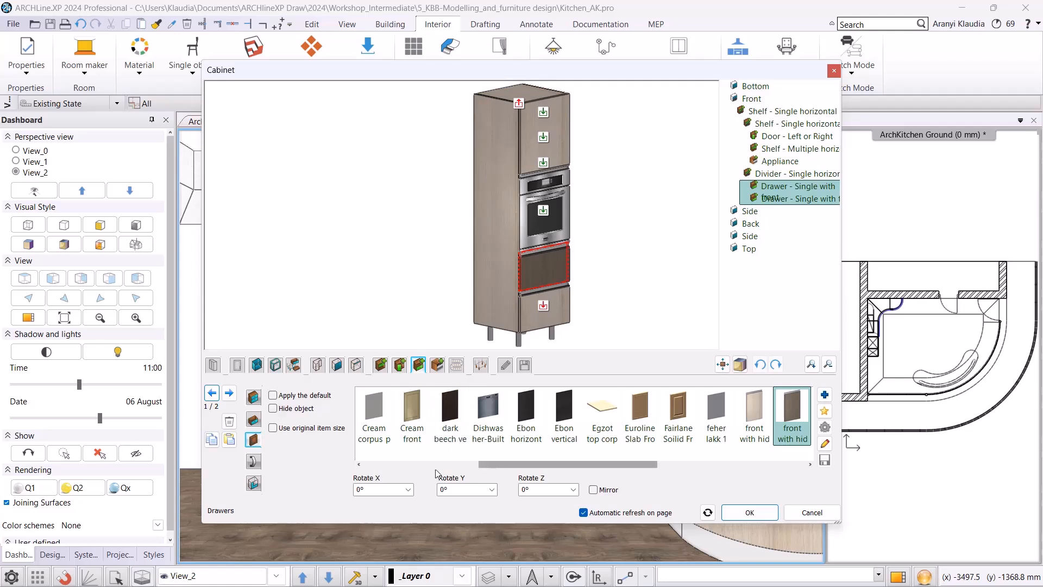
{"action": "left_click_drag", "start_coordinate": [488, 464], "coordinate": [354, 474]}
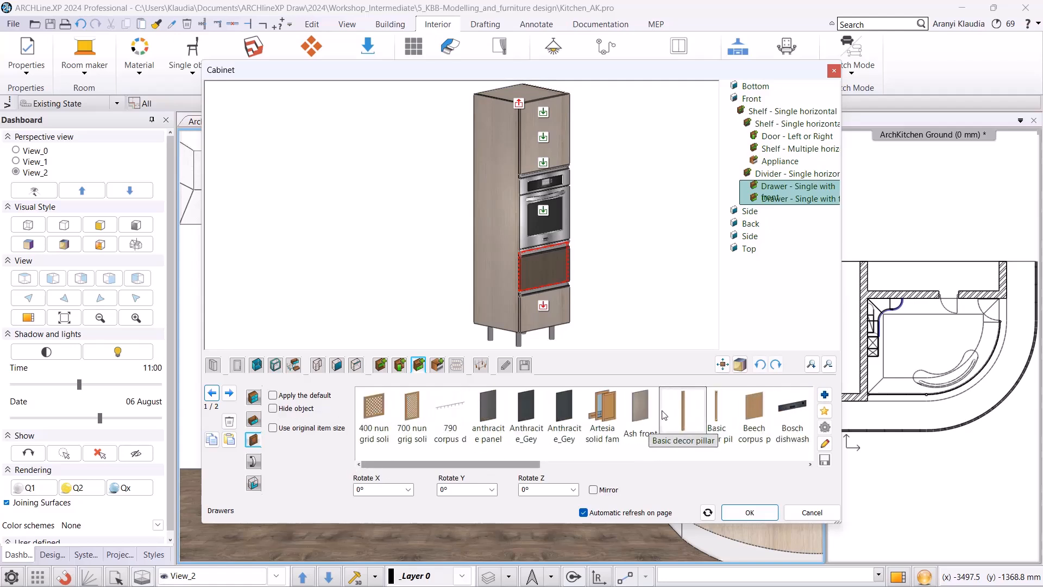
{"action": "left_click", "coordinate": [543, 312]}
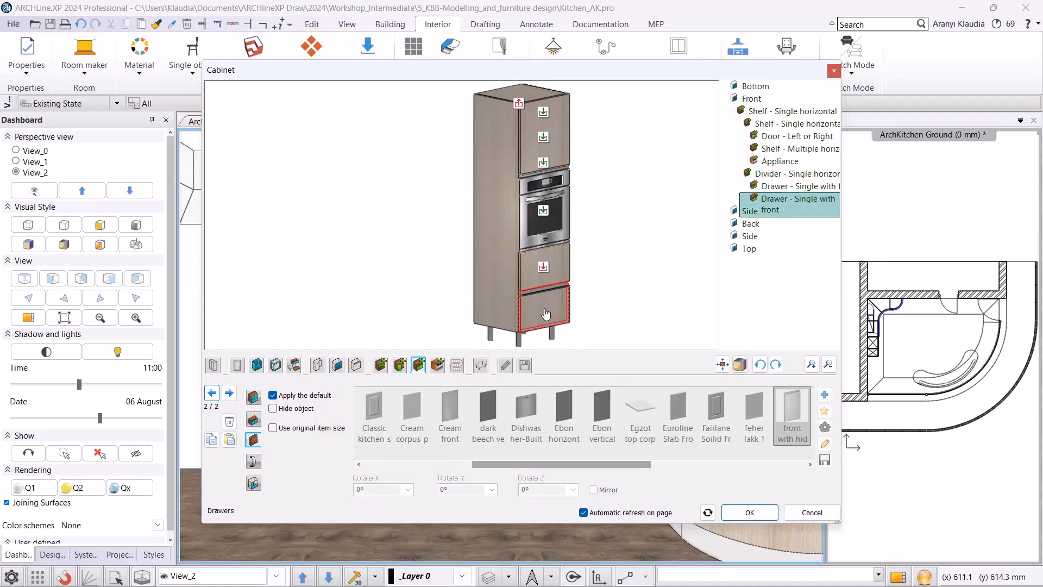
{"action": "left_click", "coordinate": [301, 397]}
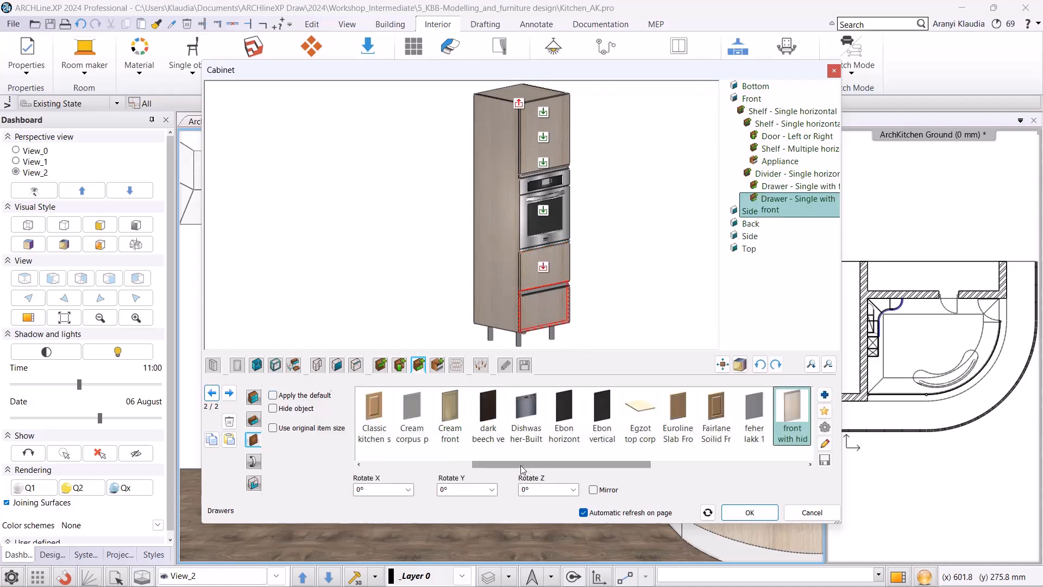
{"action": "left_click_drag", "start_coordinate": [520, 465], "coordinate": [392, 465]}
{"action": "left_click", "coordinate": [640, 413]}
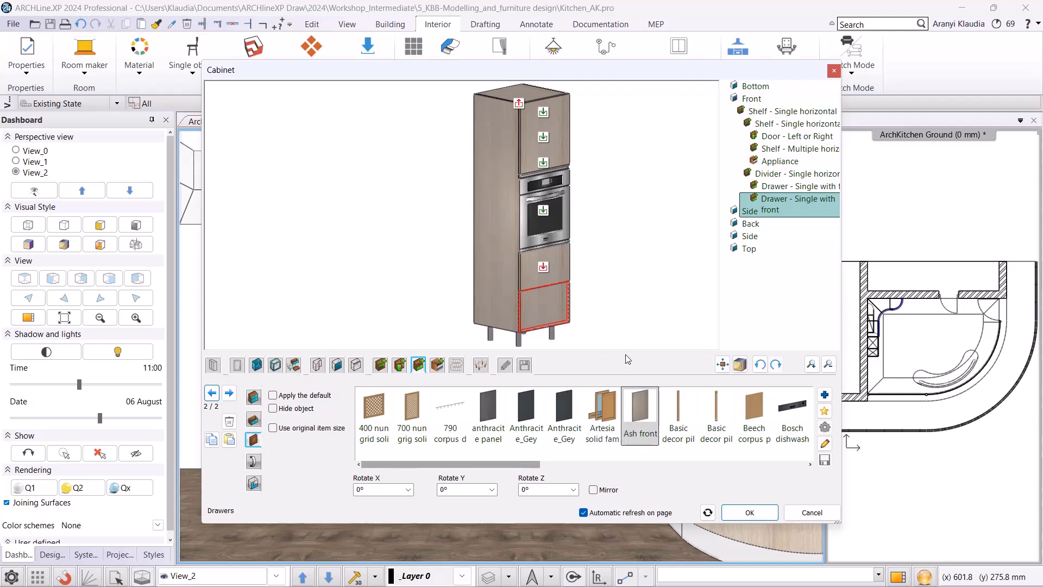
Give the tall unit's upper drawer the Wood11 front.
{"action": "scroll", "coordinate": [569, 321], "scroll_direction": "up", "scroll_amount": 2}
{"action": "left_click_drag", "start_coordinate": [576, 267], "coordinate": [510, 261]}
{"action": "left_click", "coordinate": [489, 224]}
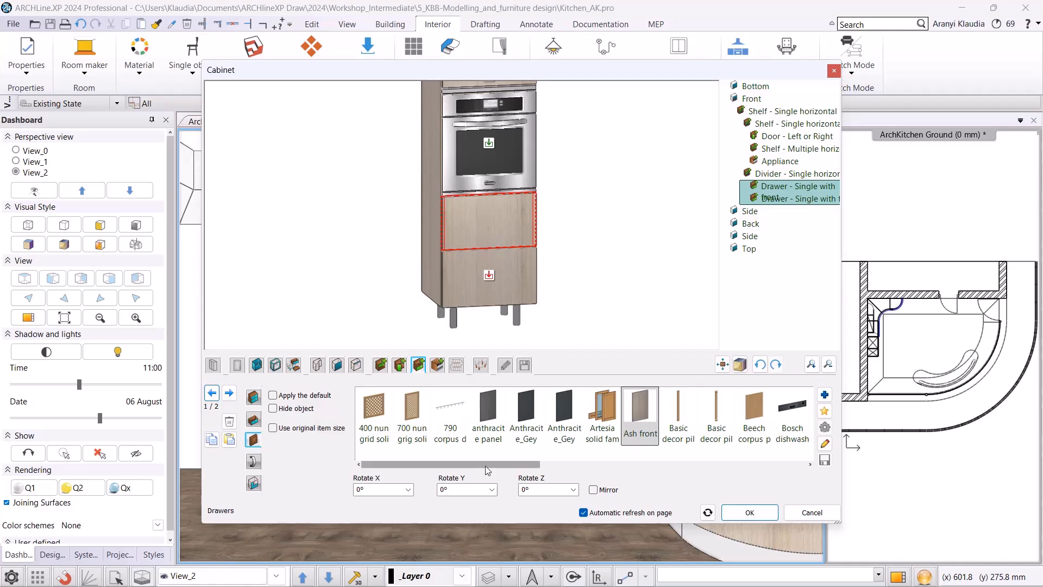
{"action": "left_click_drag", "start_coordinate": [488, 467], "coordinate": [735, 465]}
{"action": "left_click", "coordinate": [717, 413]}
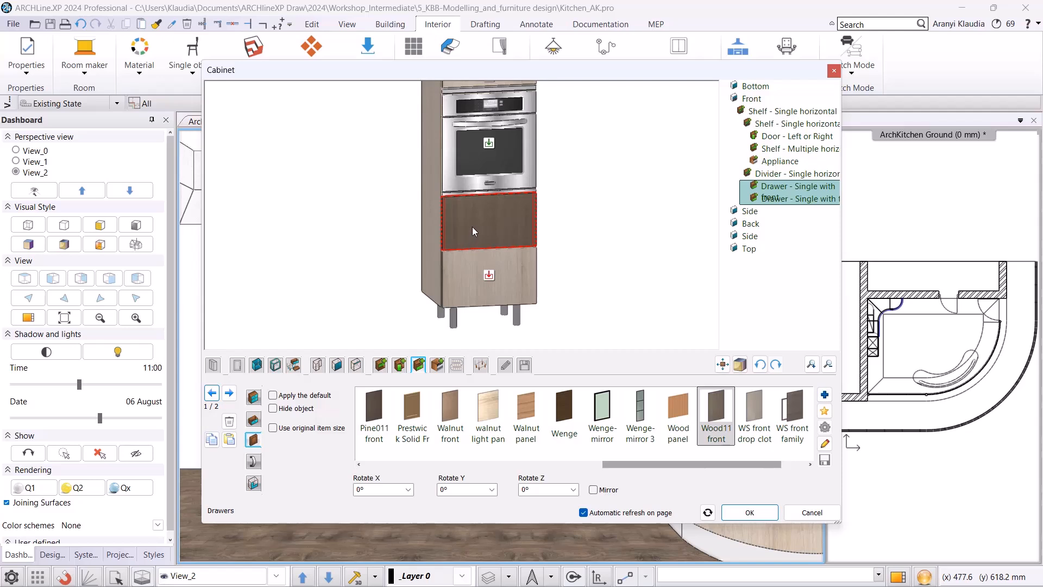
Add a rectangle handle to the upper drawer without the default handle settings.
{"action": "left_click", "coordinate": [253, 462]}
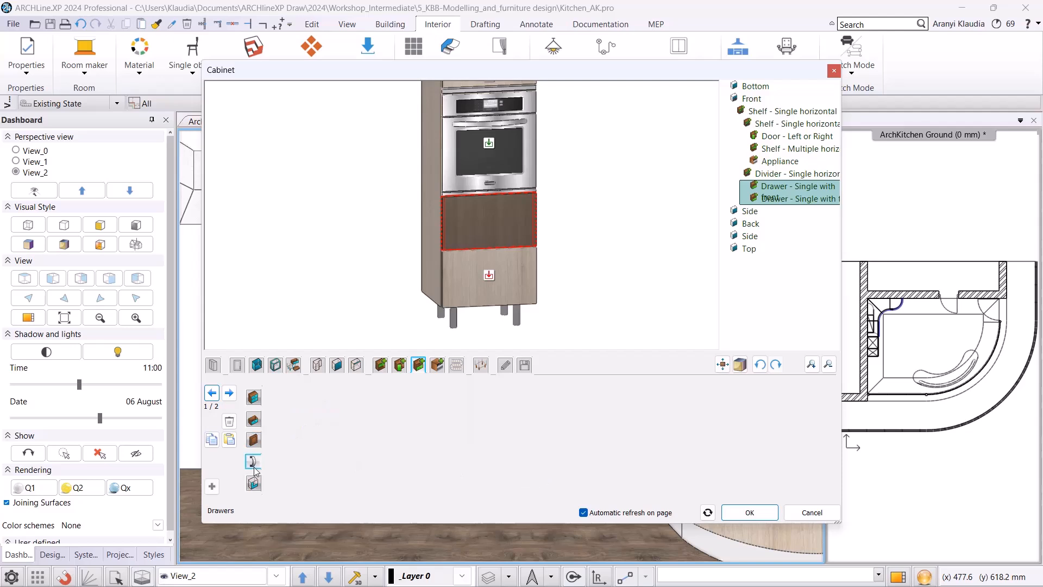
{"action": "left_click", "coordinate": [214, 490]}
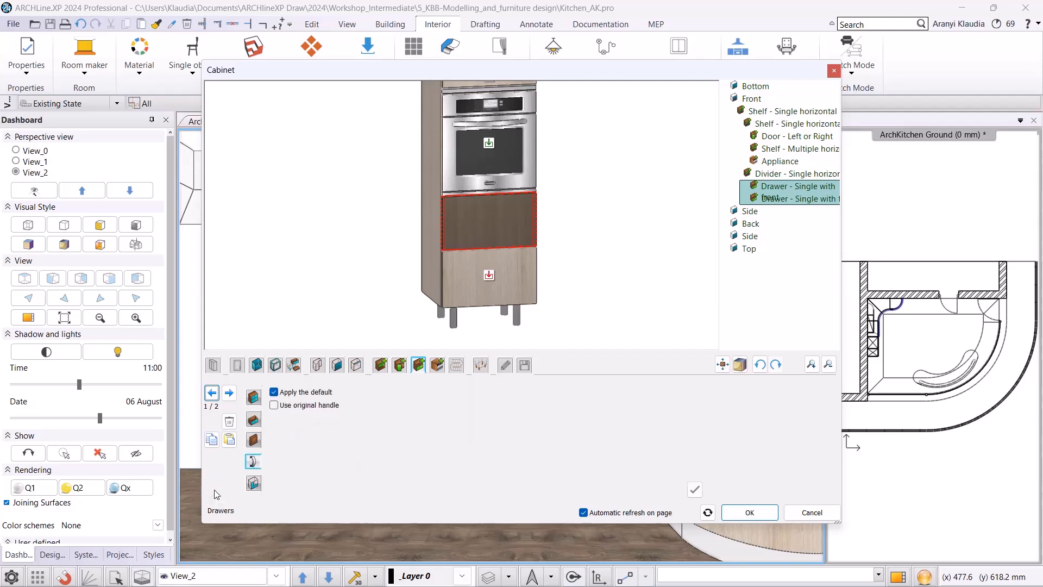
{"action": "left_click", "coordinate": [293, 393]}
{"action": "left_click", "coordinate": [293, 393]}
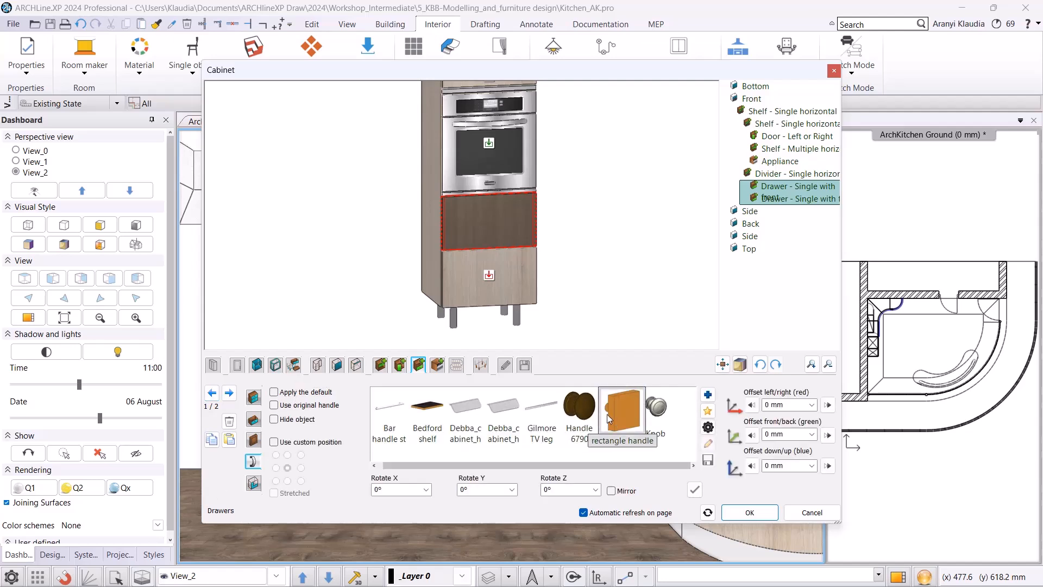
{"action": "left_click", "coordinate": [611, 421]}
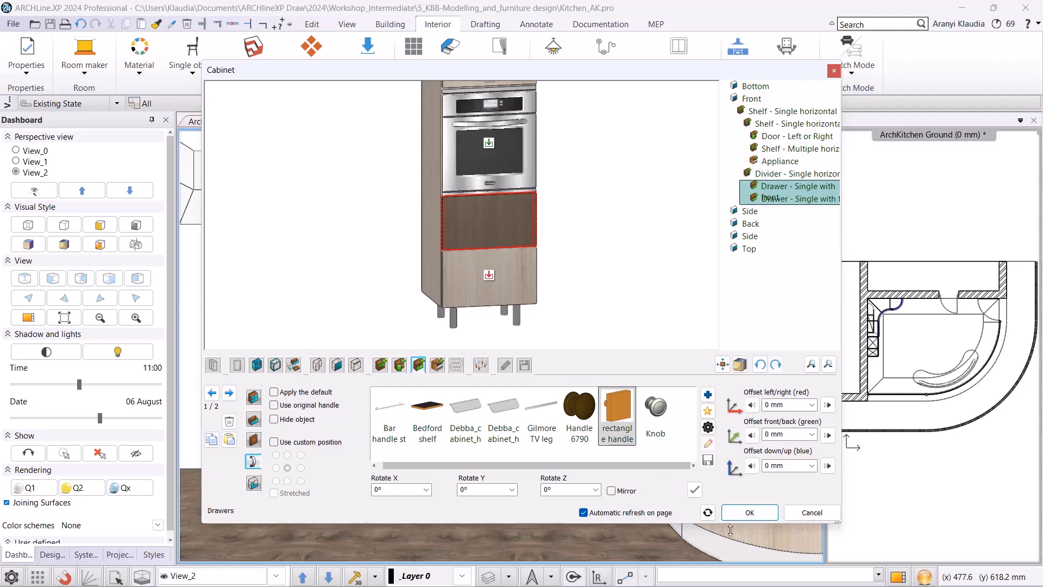
{"action": "left_click", "coordinate": [694, 490]}
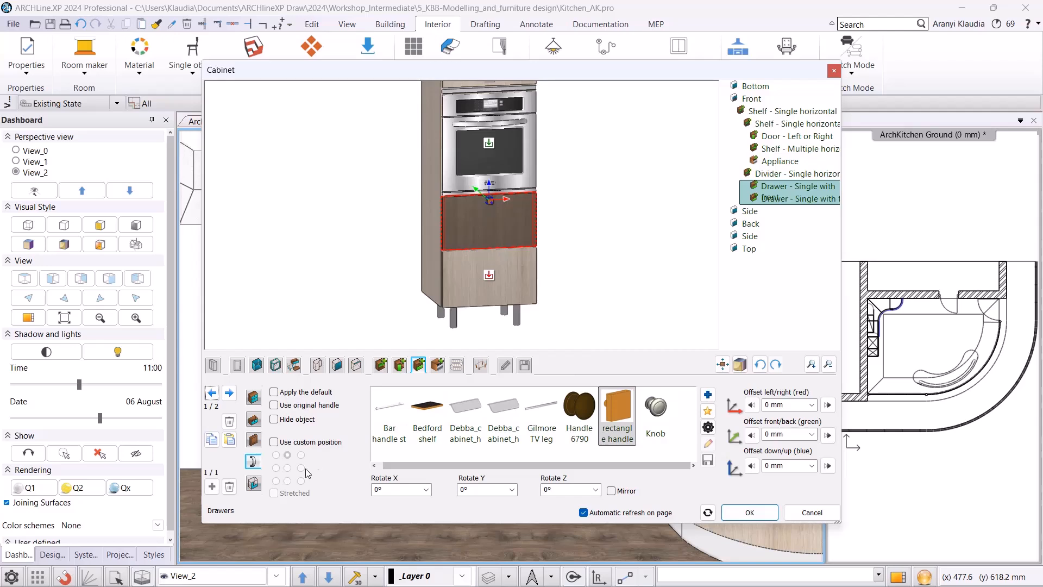
Place the drawer handle at a custom top-left position with a -100 mm down/up offset.
{"action": "left_click", "coordinate": [274, 441]}
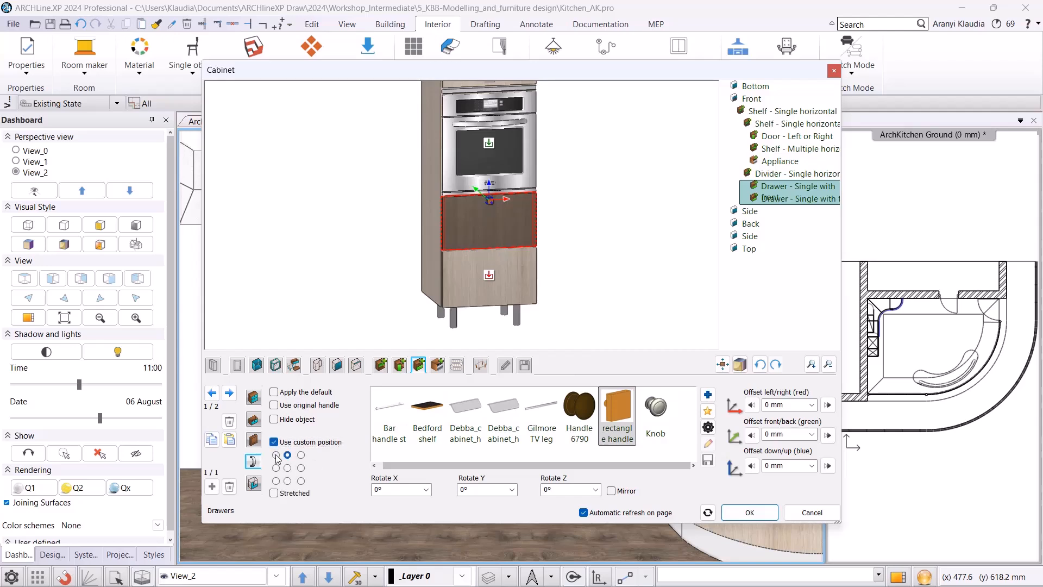
{"action": "left_click", "coordinate": [276, 455]}
{"action": "triple_click", "coordinate": [793, 464]}
{"action": "type", "text": "-100"}
{"action": "key", "text": "Tab"}
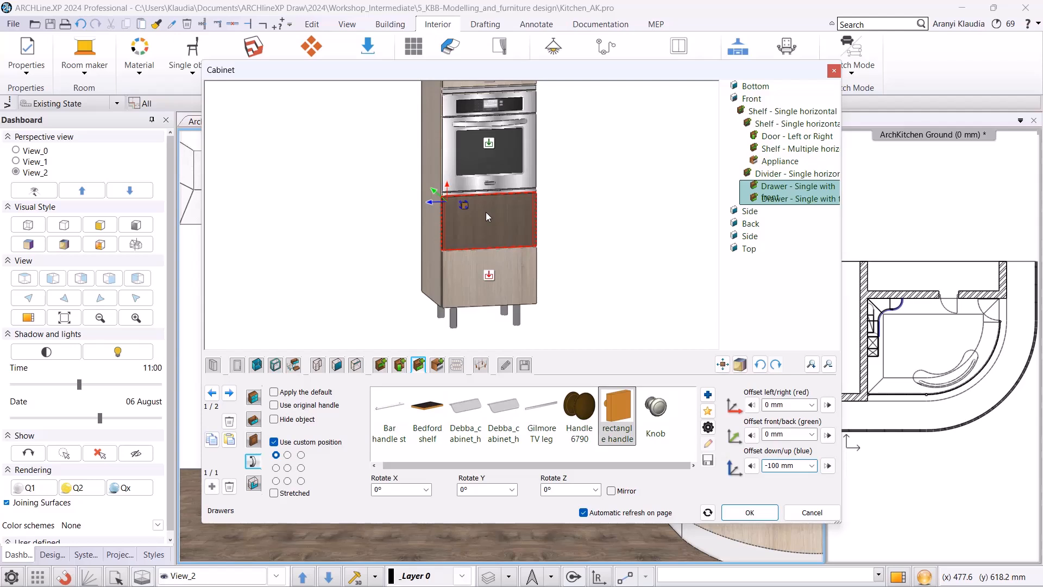
{"action": "left_click", "coordinate": [213, 486]}
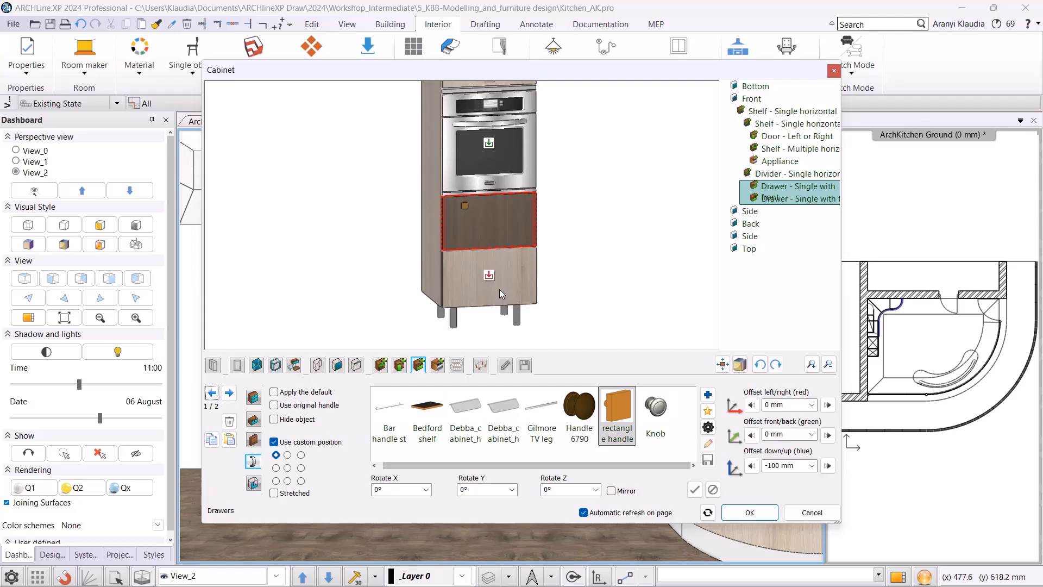
Move the upper drawer's handle to the top-right custom position and apply it.
{"action": "left_click", "coordinate": [300, 457]}
{"action": "left_click", "coordinate": [694, 490]}
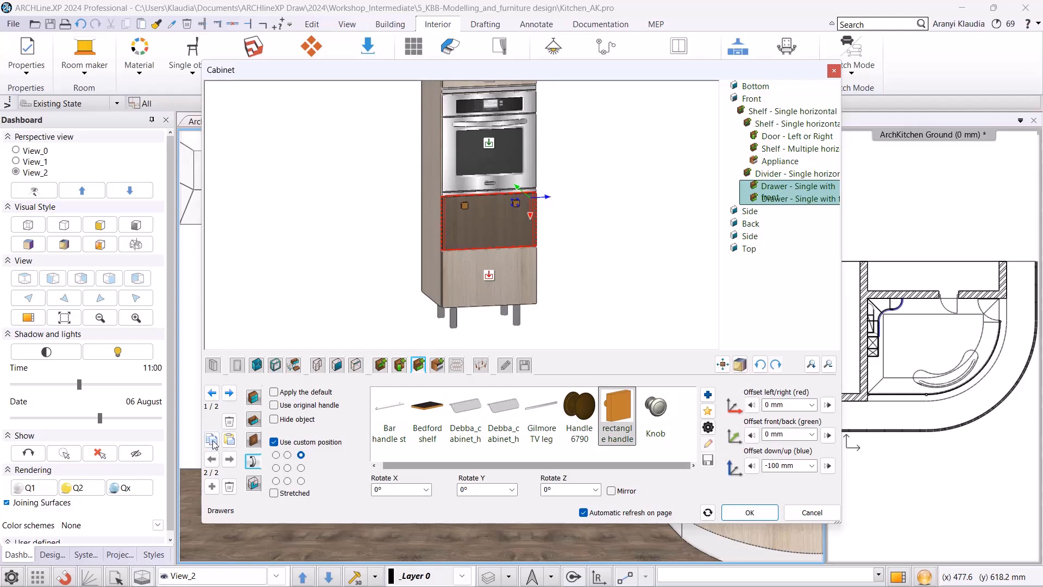
Switch to the bottom drawer and paste the upper drawer's handle settings onto it.
{"action": "left_click", "coordinate": [229, 393]}
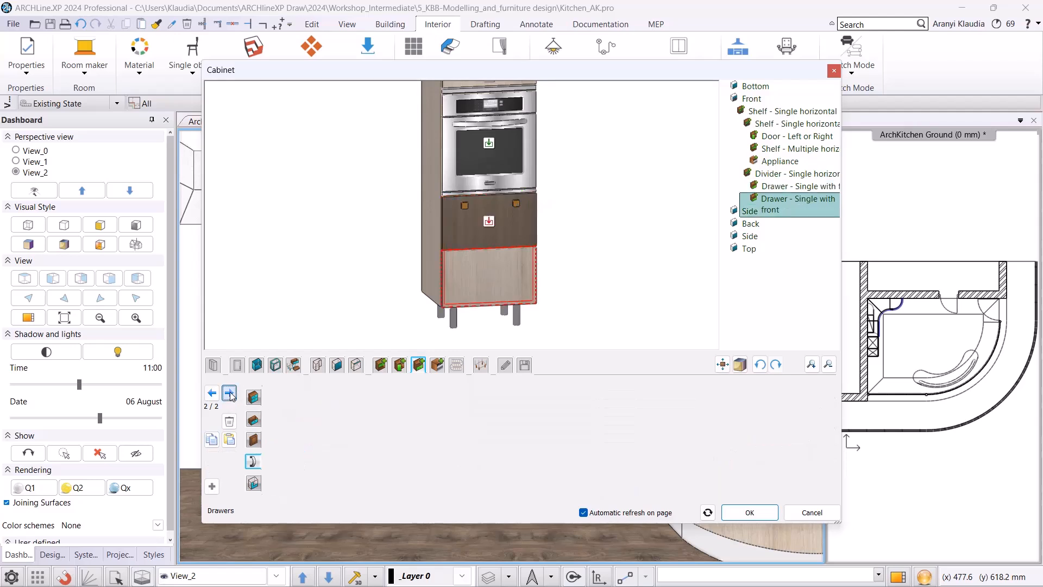
{"action": "left_click", "coordinate": [228, 441]}
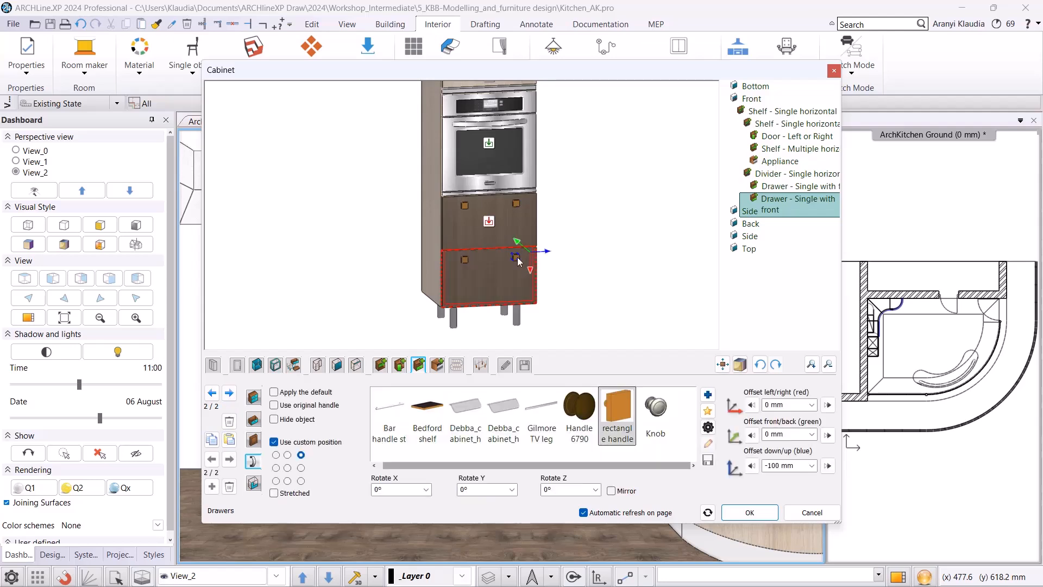
Give the bottom drawer the Ash front again and confirm the cabinet editor.
{"action": "left_click", "coordinate": [254, 441]}
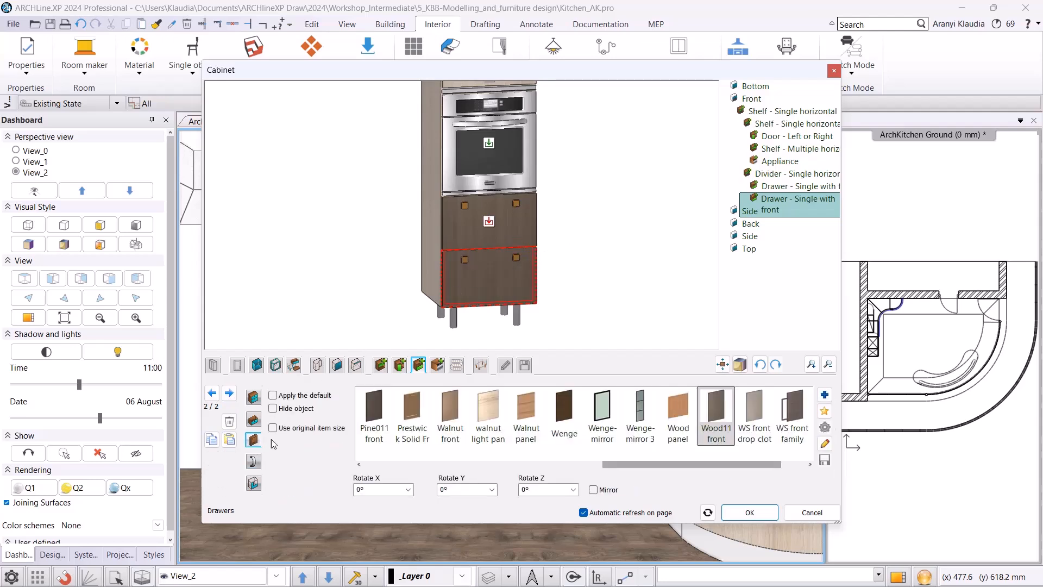
{"action": "left_click_drag", "start_coordinate": [696, 464], "coordinate": [466, 476]}
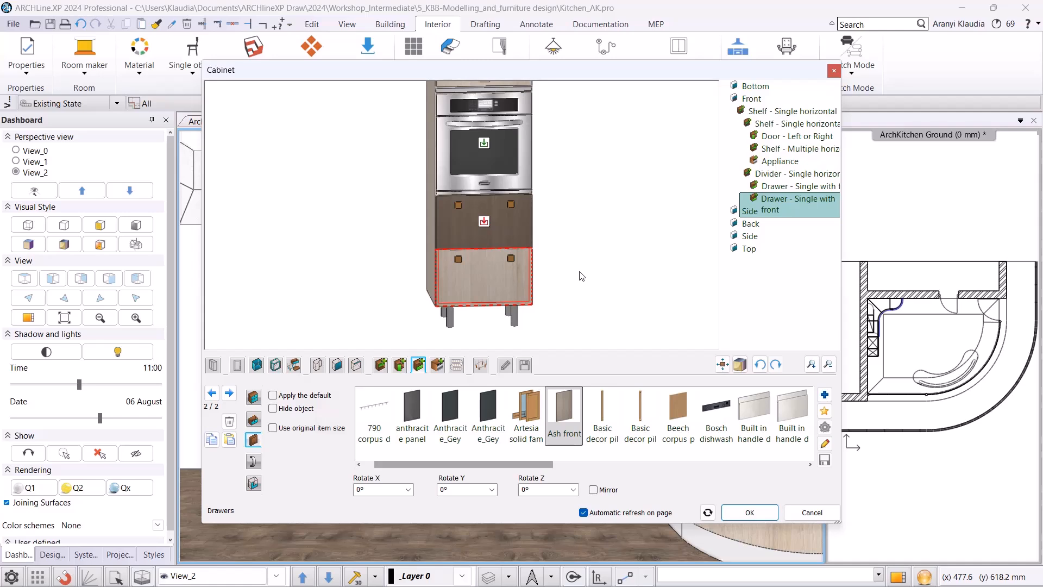
{"action": "left_click", "coordinate": [740, 510]}
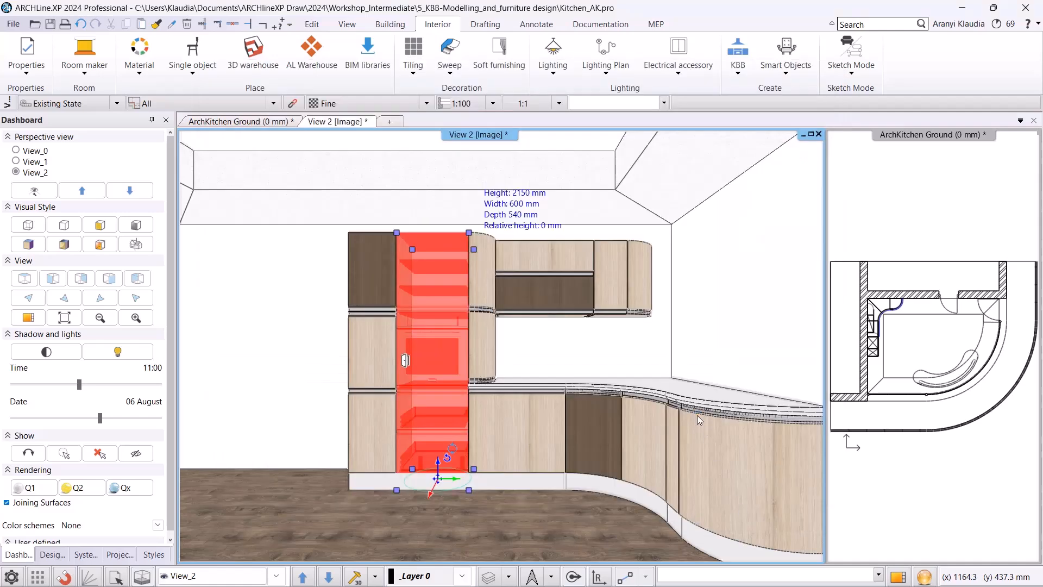
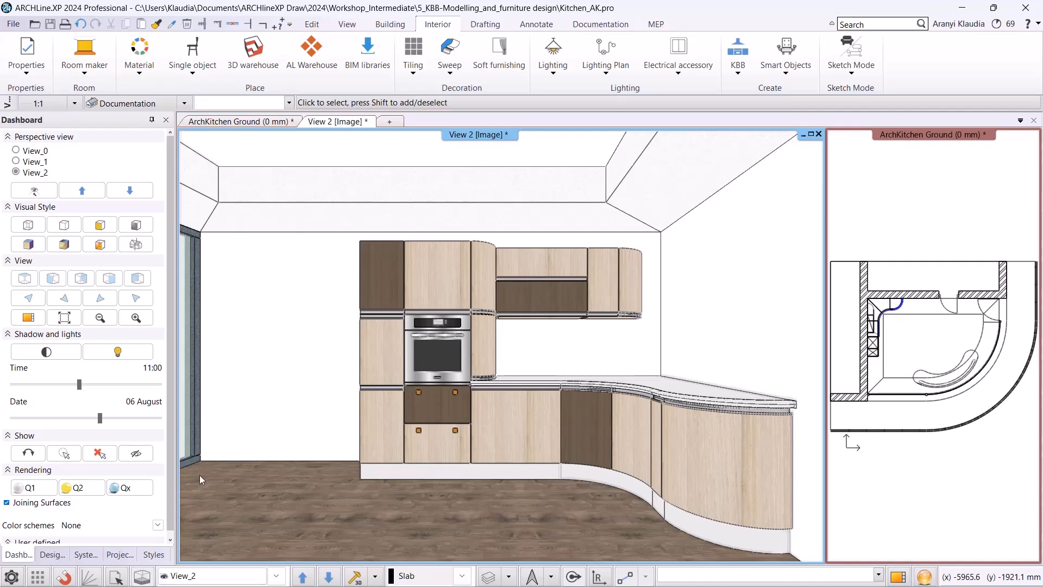
Search the materials for grey and replace the dark wood front material with Dark_grey throughout the kitchen.
{"action": "left_click", "coordinate": [54, 554]}
{"action": "left_click", "coordinate": [6, 157]}
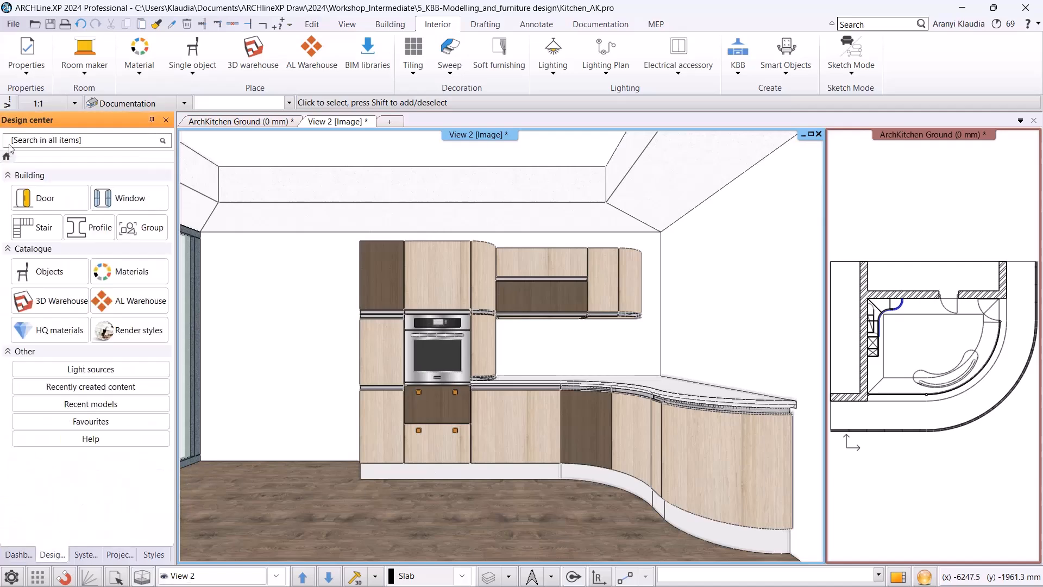
{"action": "type", "text": "grey"}
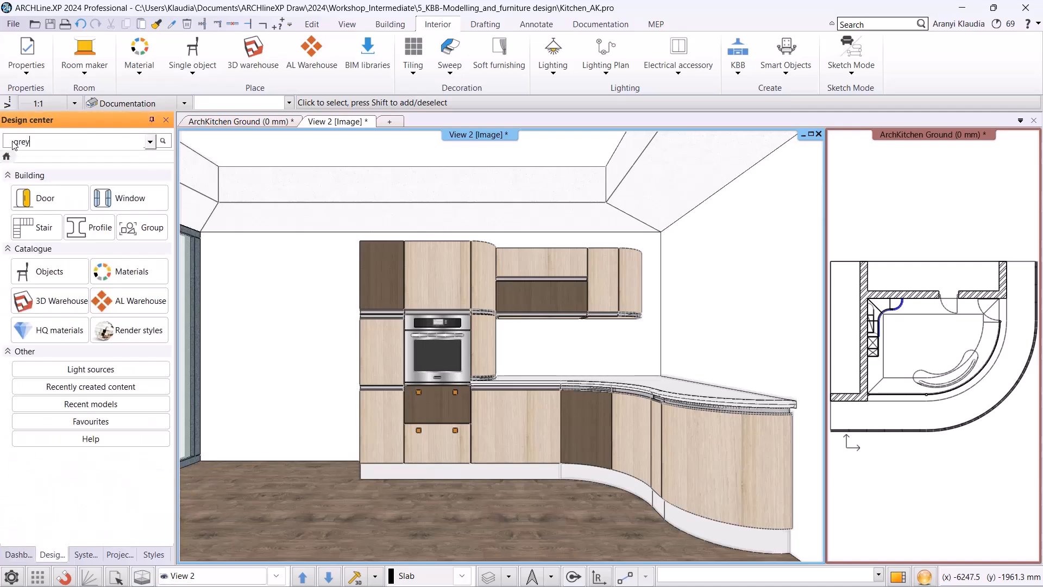
{"action": "key", "text": "Return"}
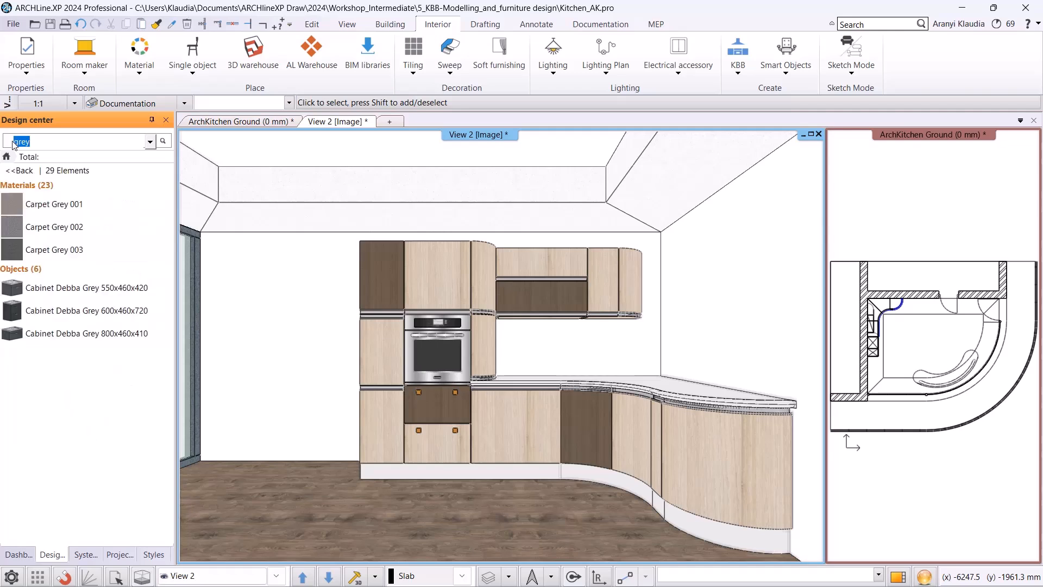
{"action": "left_click", "coordinate": [27, 184]}
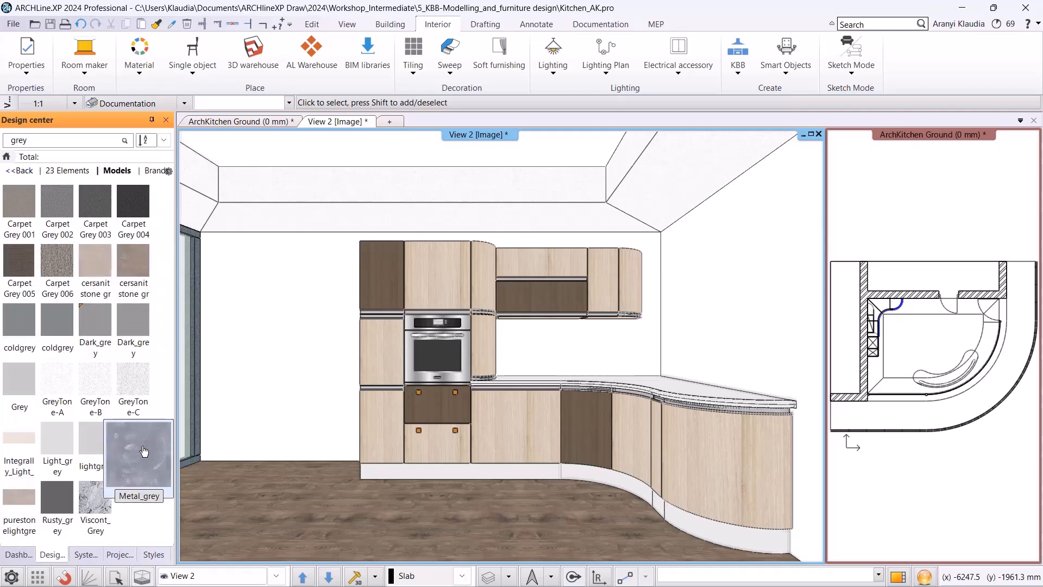
{"action": "mouse_move", "coordinate": [101, 339]}
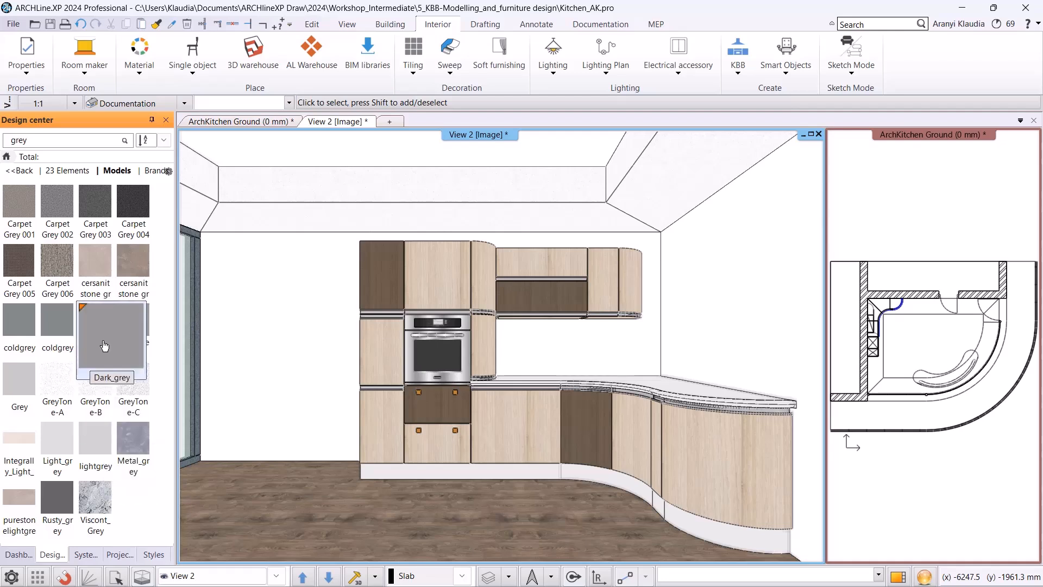
{"action": "mouse_move", "coordinate": [101, 339]}
{"action": "left_mouse_down"}
{"action": "mouse_move", "coordinate": [224, 340]}
{"action": "mouse_move", "coordinate": [380, 291]}
{"action": "left_mouse_up"}
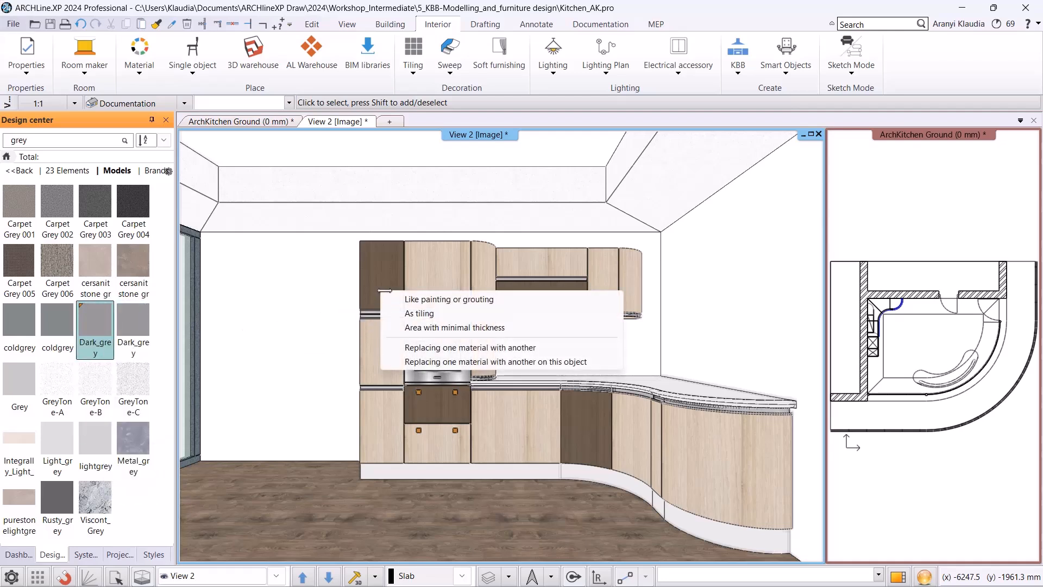
{"action": "left_click", "coordinate": [425, 347]}
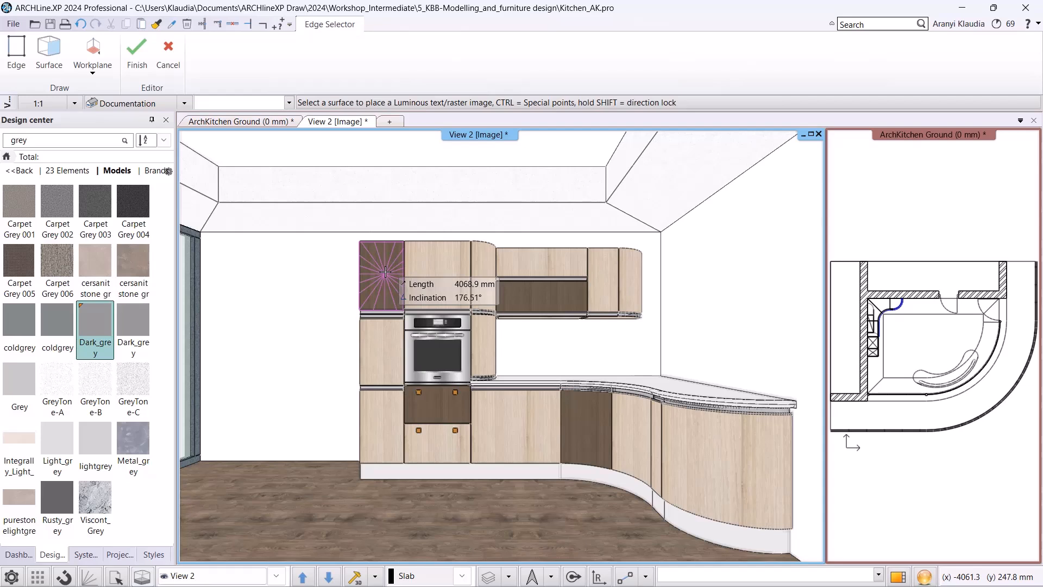
{"action": "left_click", "coordinate": [385, 272]}
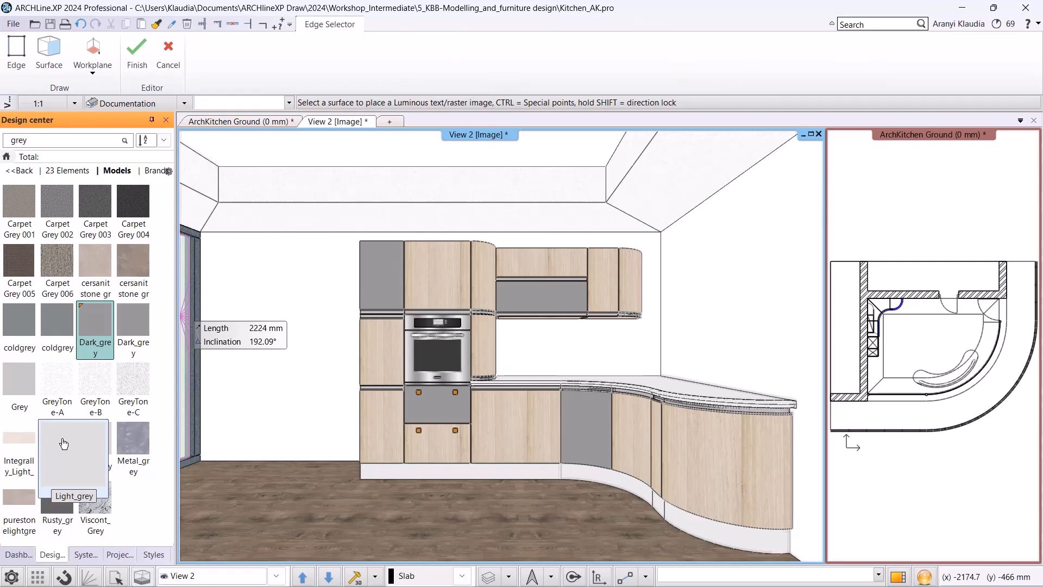
Replace the light wood cabinet material with Light_grey everywhere it is used.
{"action": "left_click_drag", "start_coordinate": [63, 443], "coordinate": [381, 350]}
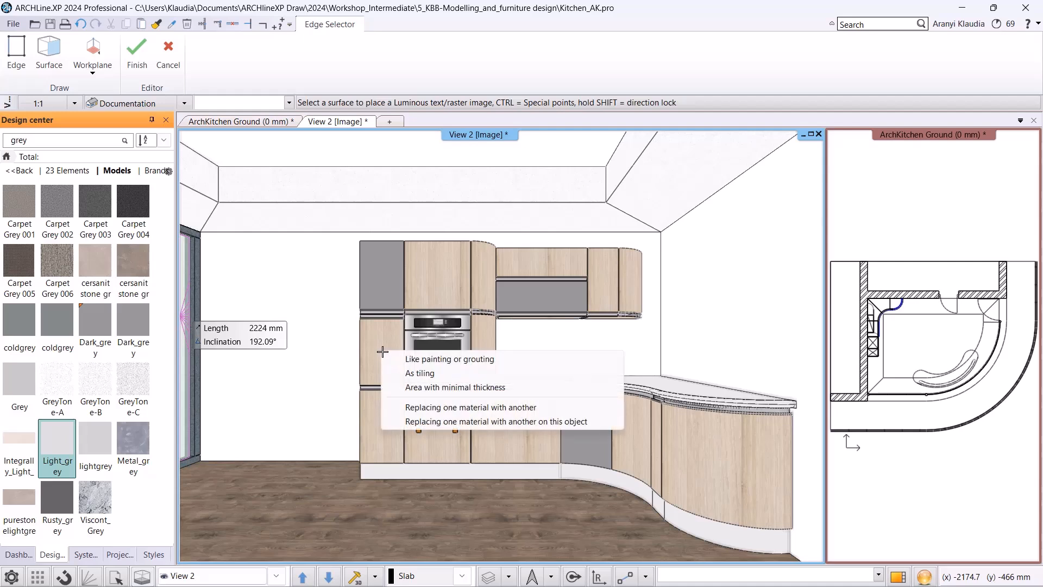
{"action": "left_click", "coordinate": [412, 407]}
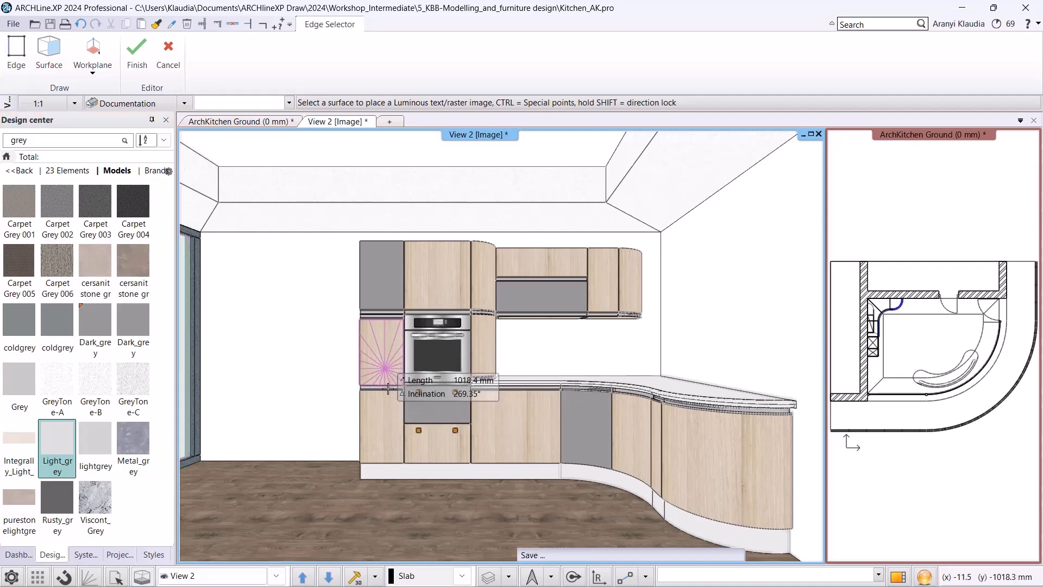
{"action": "left_click", "coordinate": [388, 388]}
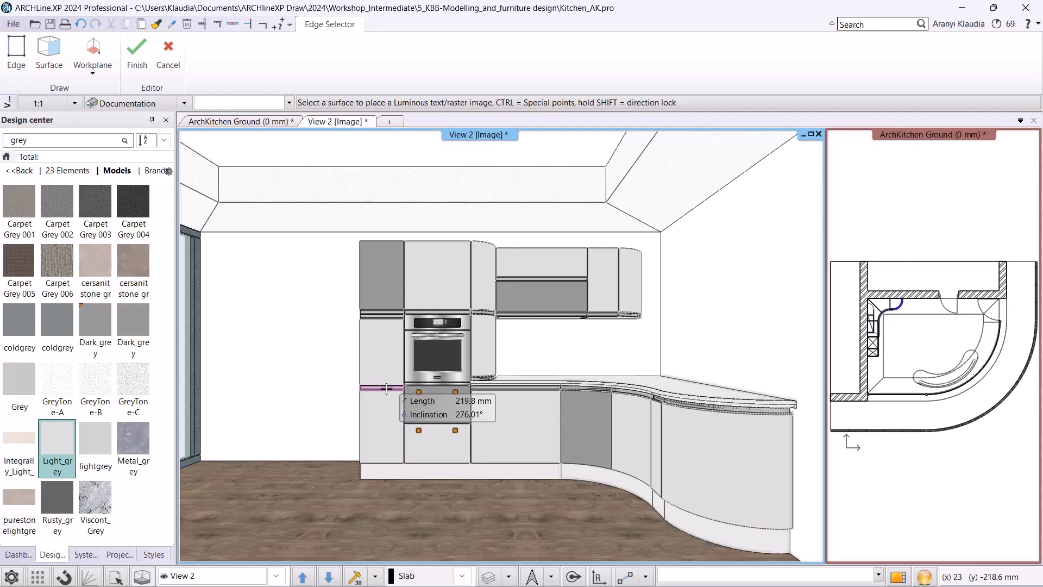
{"action": "key", "text": "Escape"}
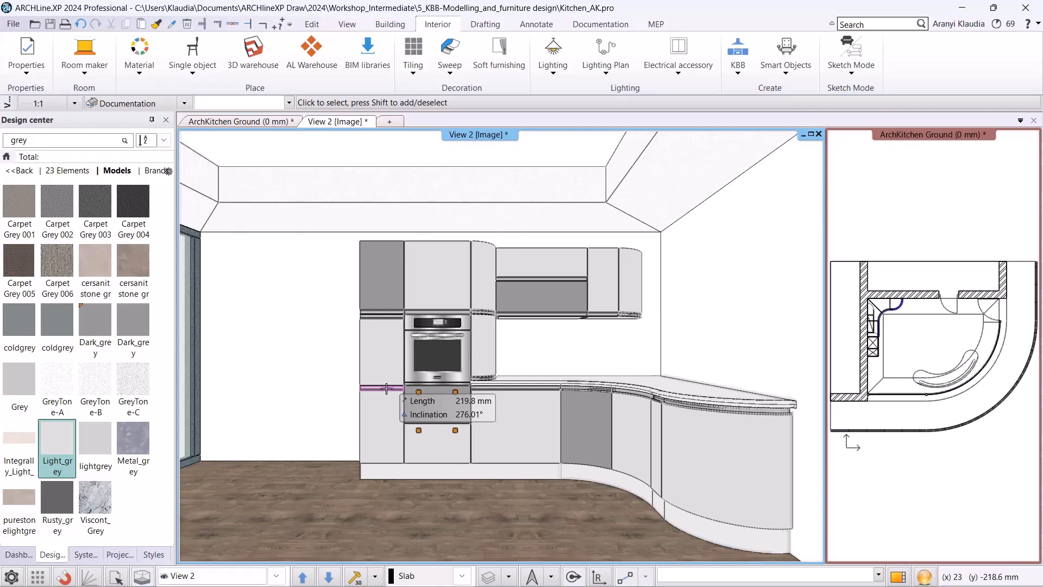
{"action": "key", "text": "Escape"}
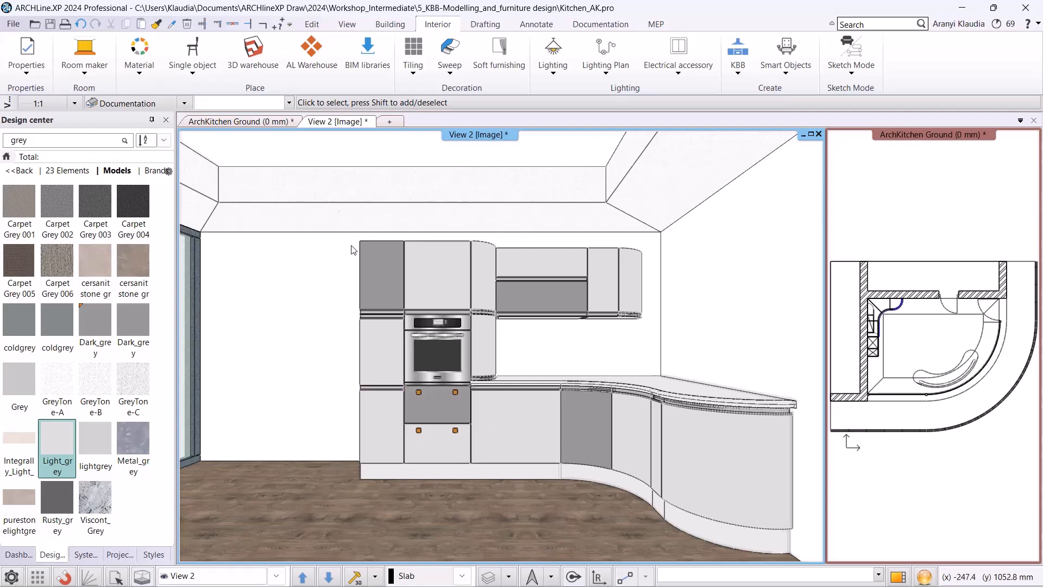
On the floor plan, create a cabinet exploded view of the narrow cabinet by the left wall and place it beside the plan.
{"action": "left_click", "coordinate": [247, 122]}
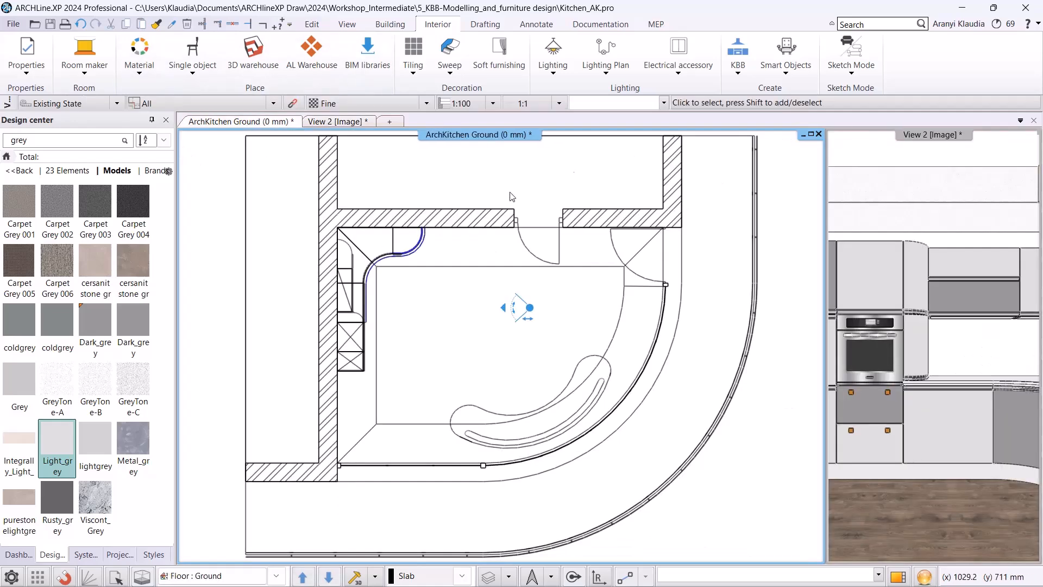
{"action": "left_click", "coordinate": [589, 25]}
{"action": "left_click", "coordinate": [662, 73]}
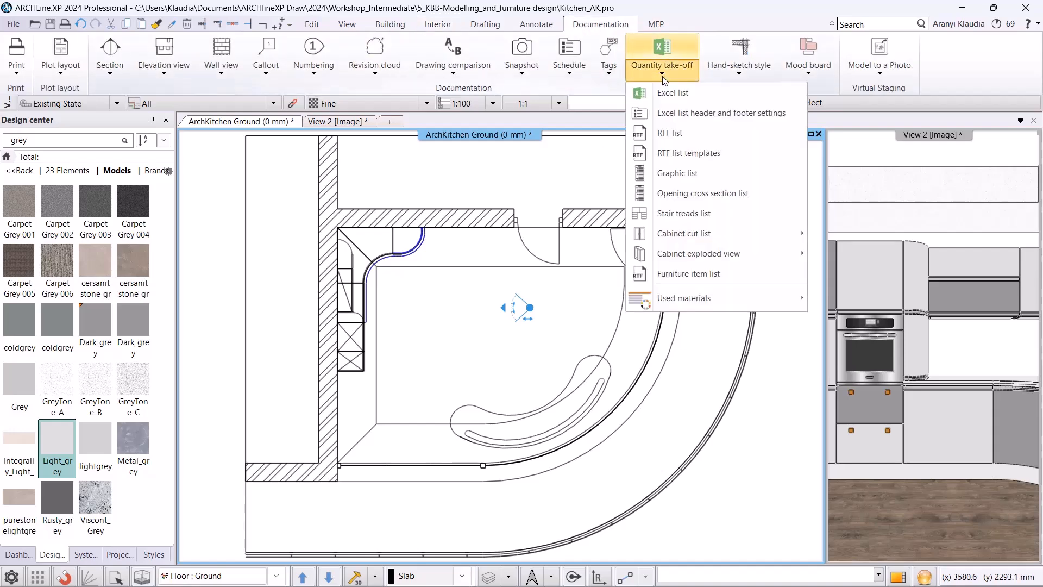
{"action": "mouse_move", "coordinate": [713, 258]}
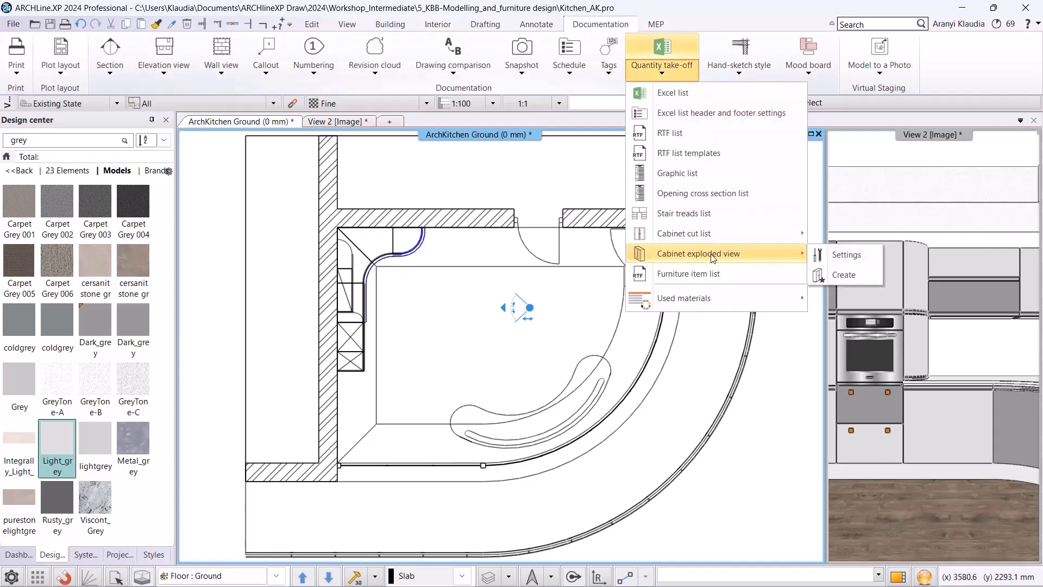
{"action": "left_click", "coordinate": [826, 276]}
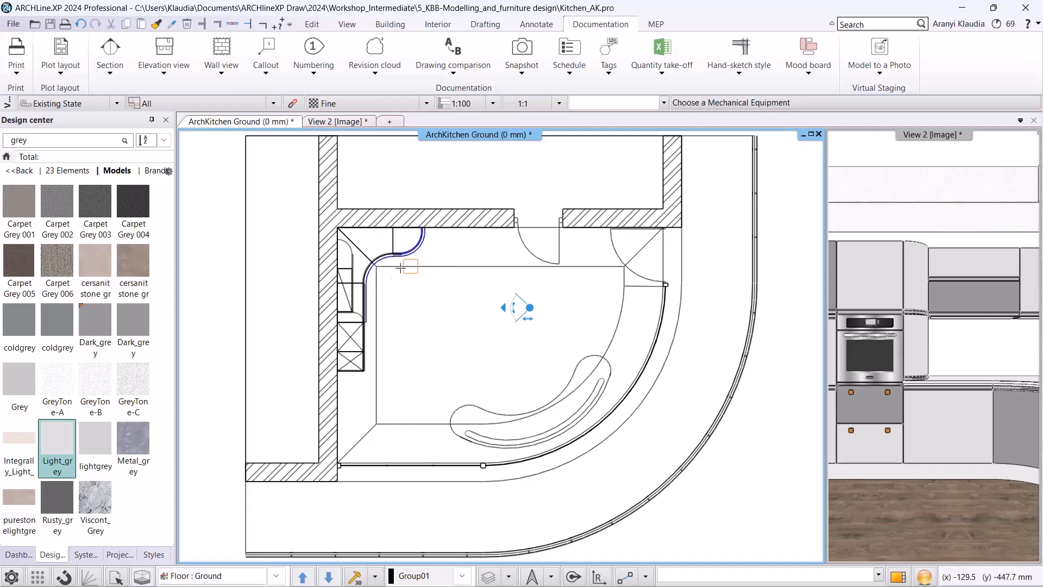
{"action": "scroll", "coordinate": [276, 328], "scroll_direction": "up", "scroll_amount": 5}
{"action": "left_click", "coordinate": [435, 400]}
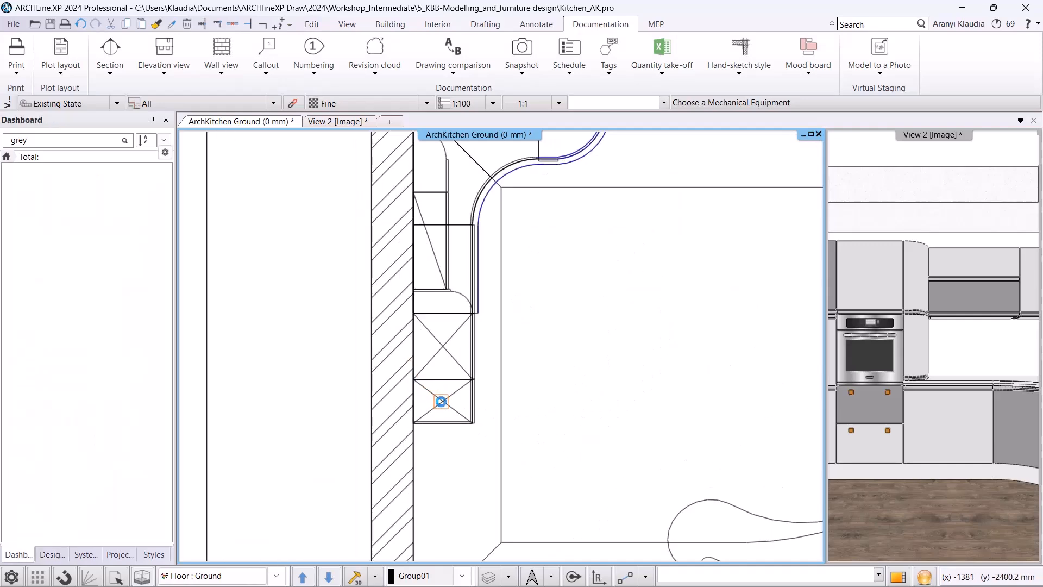
{"action": "scroll", "coordinate": [502, 344], "scroll_direction": "down", "scroll_amount": 7}
{"action": "middle_click_drag", "start_coordinate": [466, 353], "coordinate": [607, 326]}
{"action": "scroll", "coordinate": [499, 348], "scroll_direction": "down", "scroll_amount": 1}
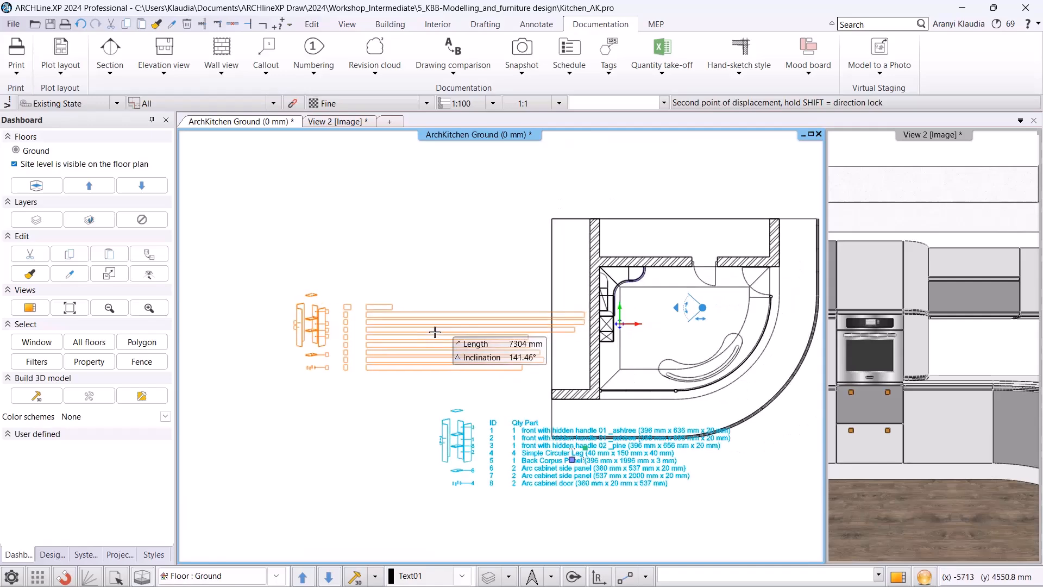
{"action": "left_click", "coordinate": [397, 341]}
{"action": "key", "text": "Escape"}
{"action": "key", "text": "Escape"}
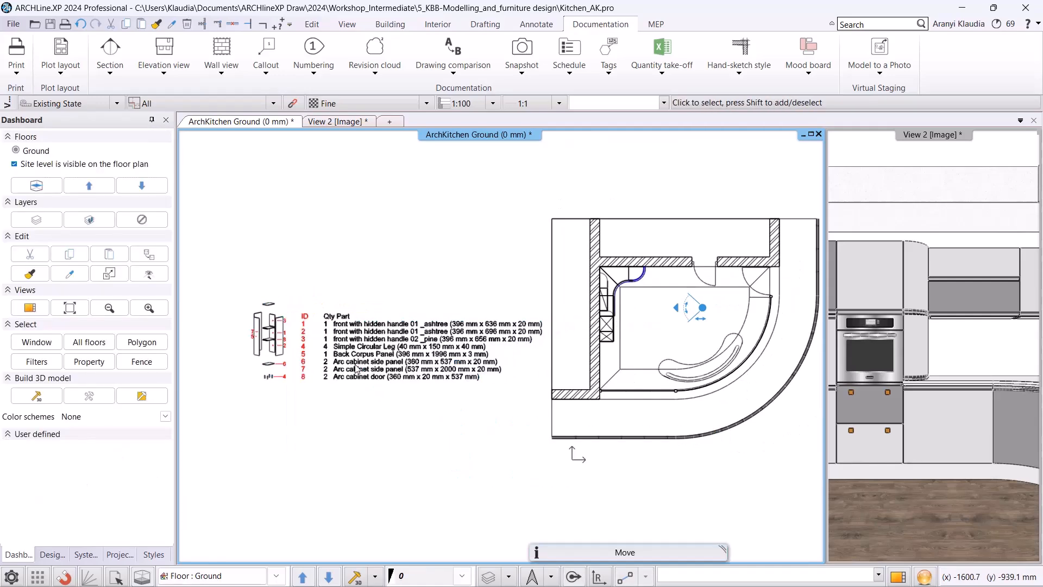
Examine the exploded view's drawing and parts list text up close.
{"action": "scroll", "coordinate": [316, 368], "scroll_direction": "up", "scroll_amount": 4}
{"action": "left_click", "coordinate": [445, 386]}
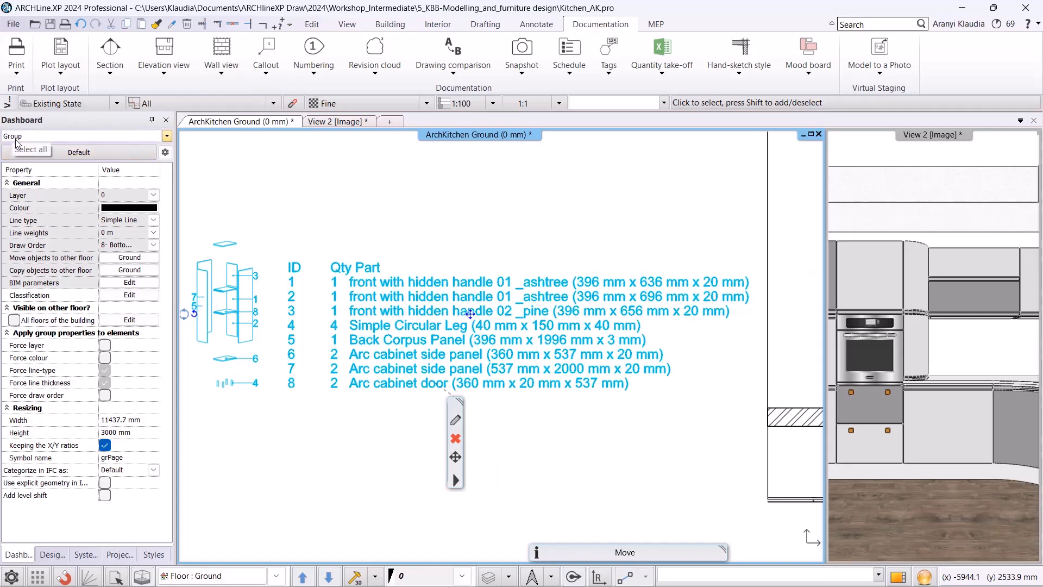
{"action": "left_click", "coordinate": [409, 254]}
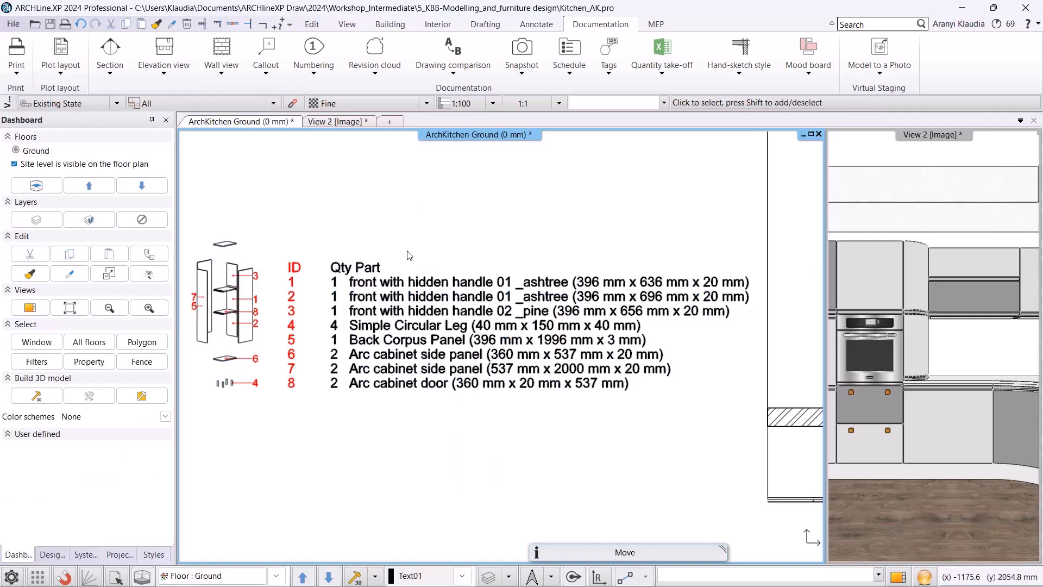
{"action": "right_click", "coordinate": [406, 304]}
{"action": "left_click", "coordinate": [380, 407]}
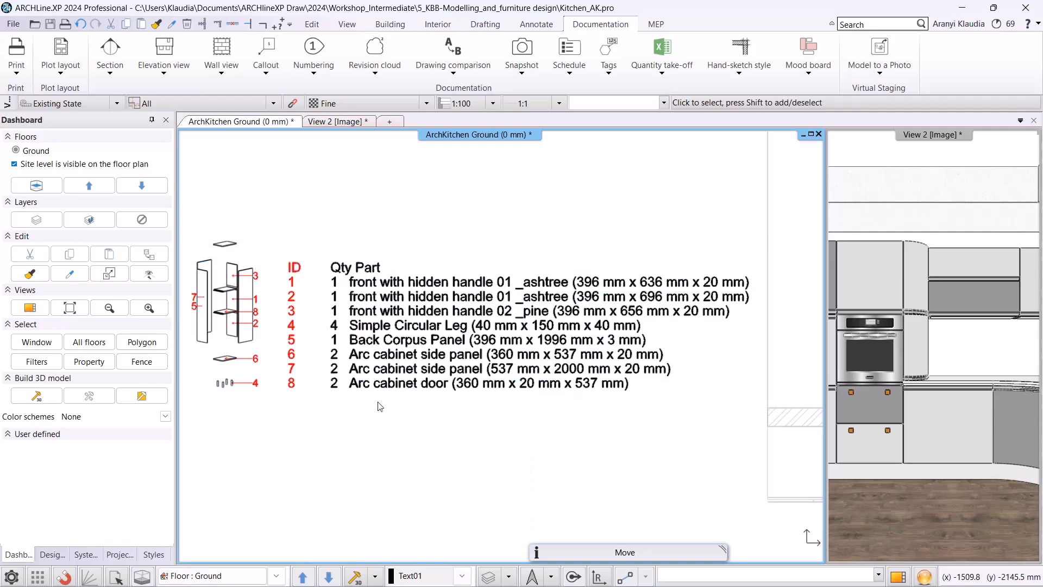
{"action": "scroll", "coordinate": [289, 304], "scroll_direction": "up", "scroll_amount": 2}
{"action": "left_click", "coordinate": [321, 256]}
{"action": "left_click", "coordinate": [320, 226]}
{"action": "left_click", "coordinate": [320, 227]}
{"action": "left_click", "coordinate": [350, 264]}
{"action": "left_click", "coordinate": [404, 248]}
{"action": "double_click", "coordinate": [601, 337]}
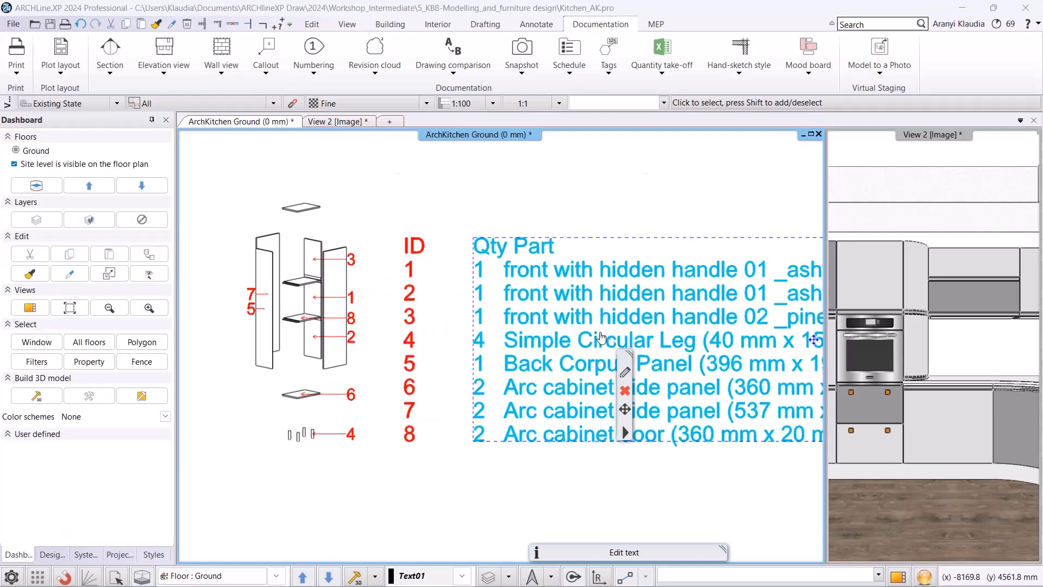
{"action": "left_click", "coordinate": [557, 400]}
{"action": "scroll", "coordinate": [592, 345], "scroll_direction": "down", "scroll_amount": 4}
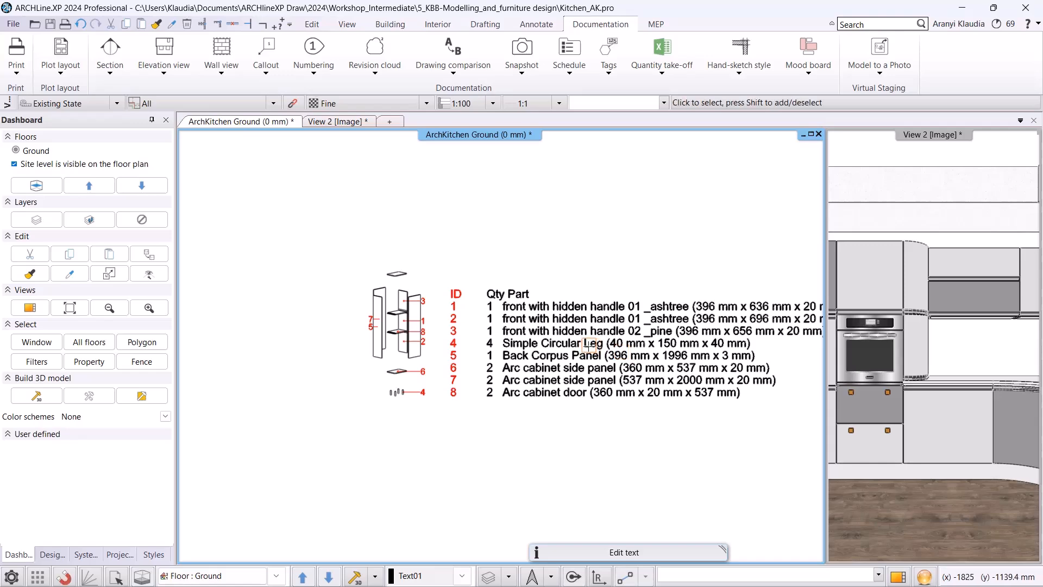
Close the exploded view group editing.
{"action": "right_click", "coordinate": [573, 354]}
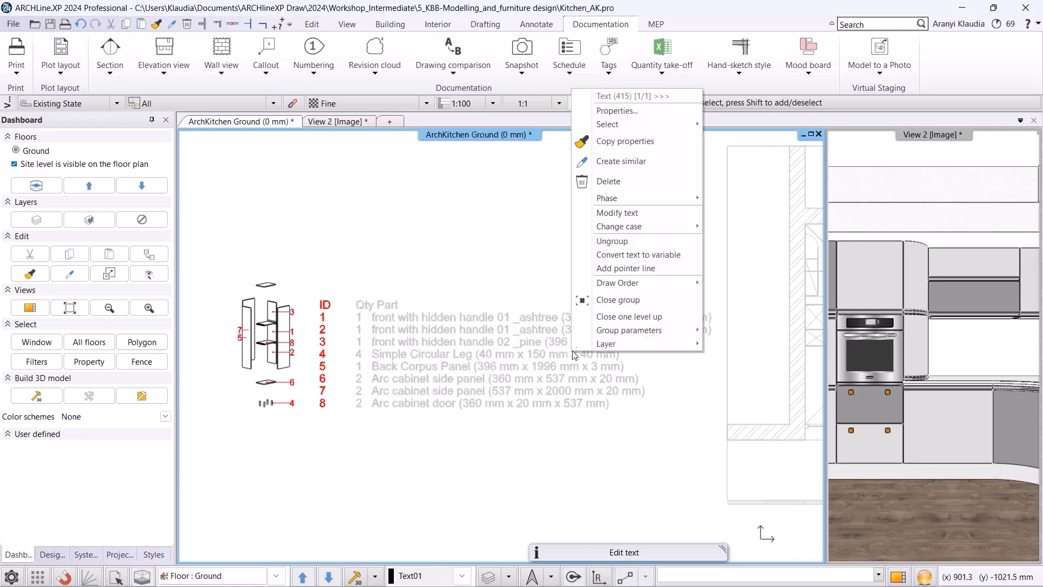
{"action": "left_click", "coordinate": [618, 302]}
{"action": "scroll", "coordinate": [619, 308], "scroll_direction": "down", "scroll_amount": 4}
{"action": "middle_click_drag", "start_coordinate": [735, 296], "coordinate": [605, 305]}
{"action": "scroll", "coordinate": [640, 306], "scroll_direction": "up", "scroll_amount": 2}
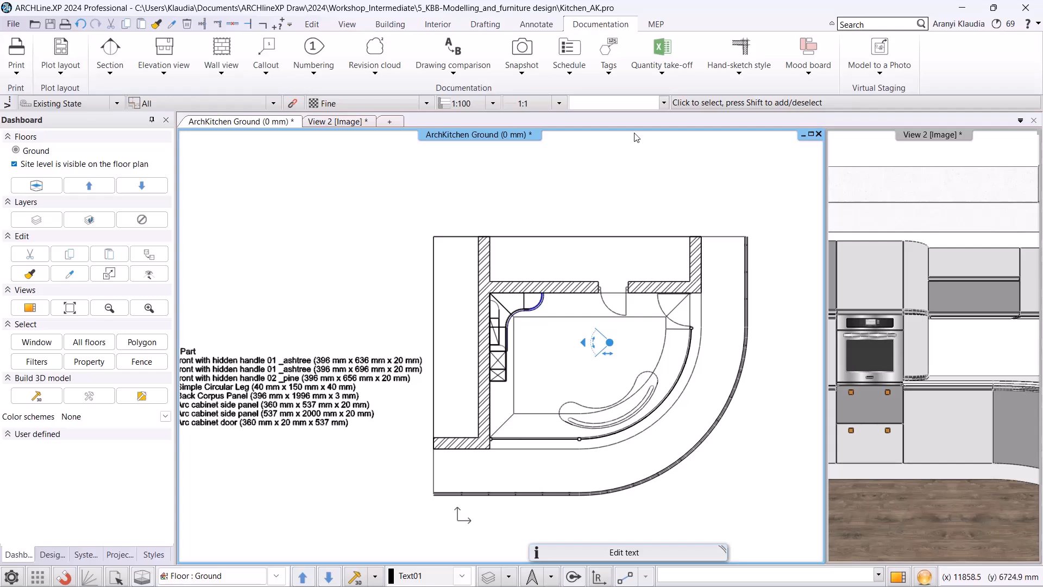
Open tag creation for cabinets and hide the ID, Floor and Style parameters.
{"action": "left_click", "coordinate": [610, 78]}
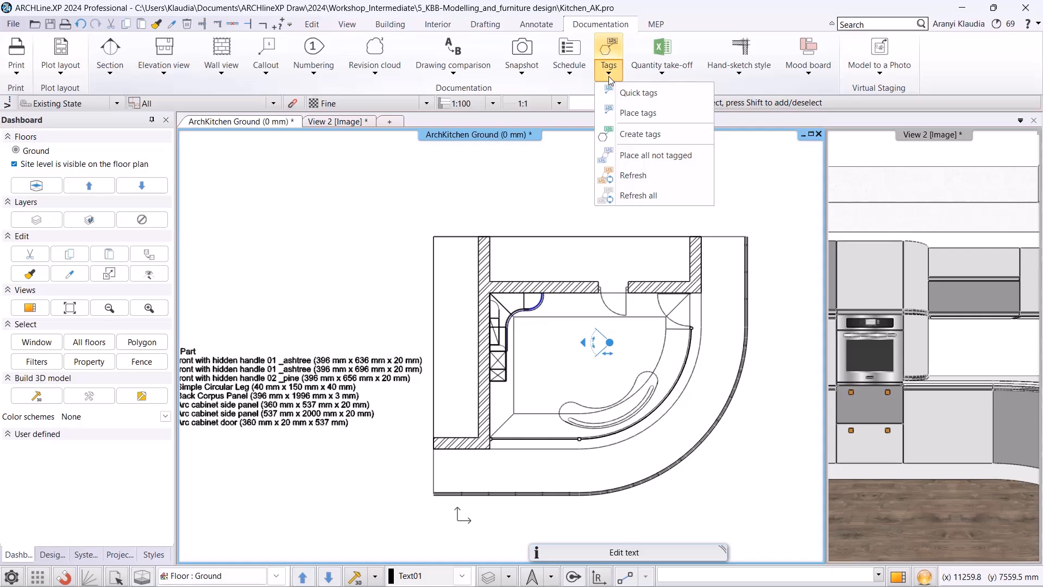
{"action": "left_click", "coordinate": [661, 139]}
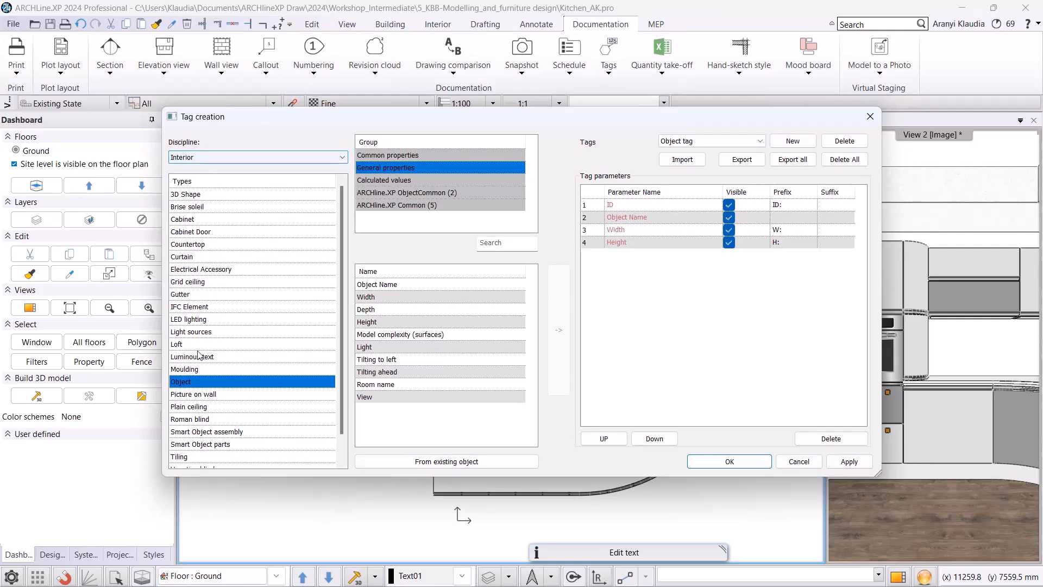
{"action": "scroll", "coordinate": [206, 386], "scroll_direction": "down", "scroll_amount": 1}
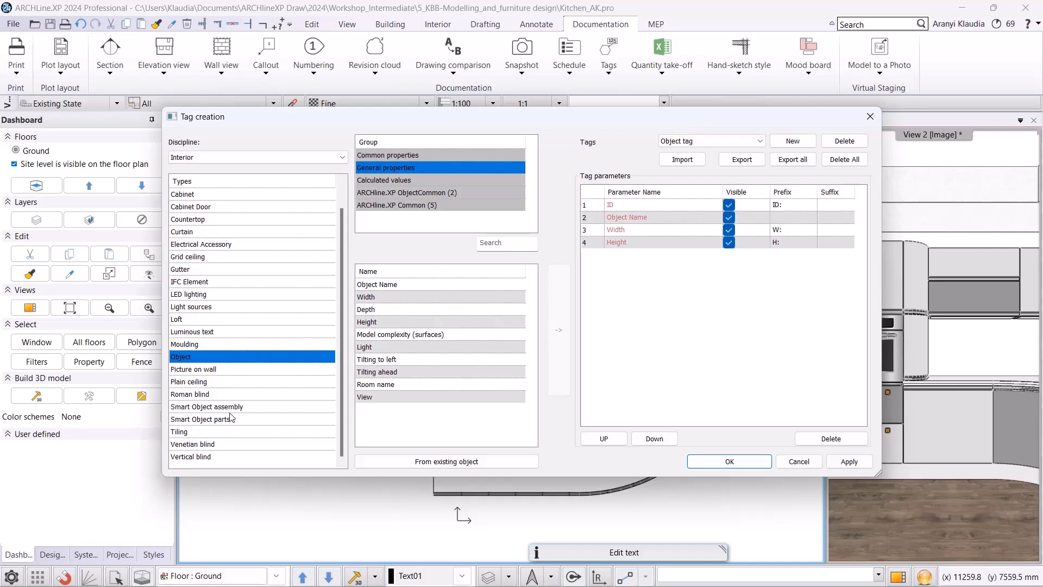
{"action": "left_click", "coordinate": [197, 199]}
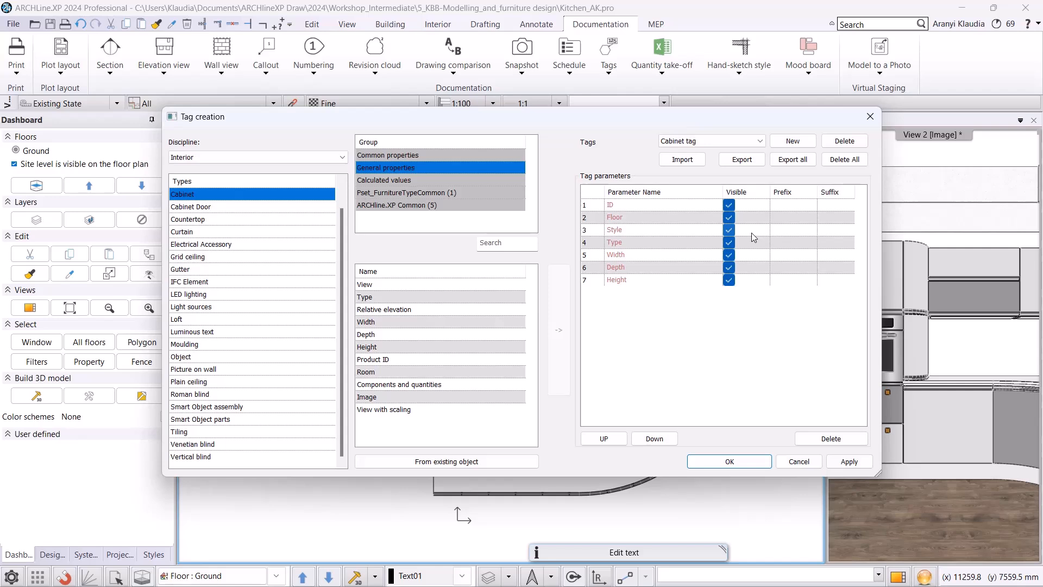
{"action": "left_click", "coordinate": [730, 207]}
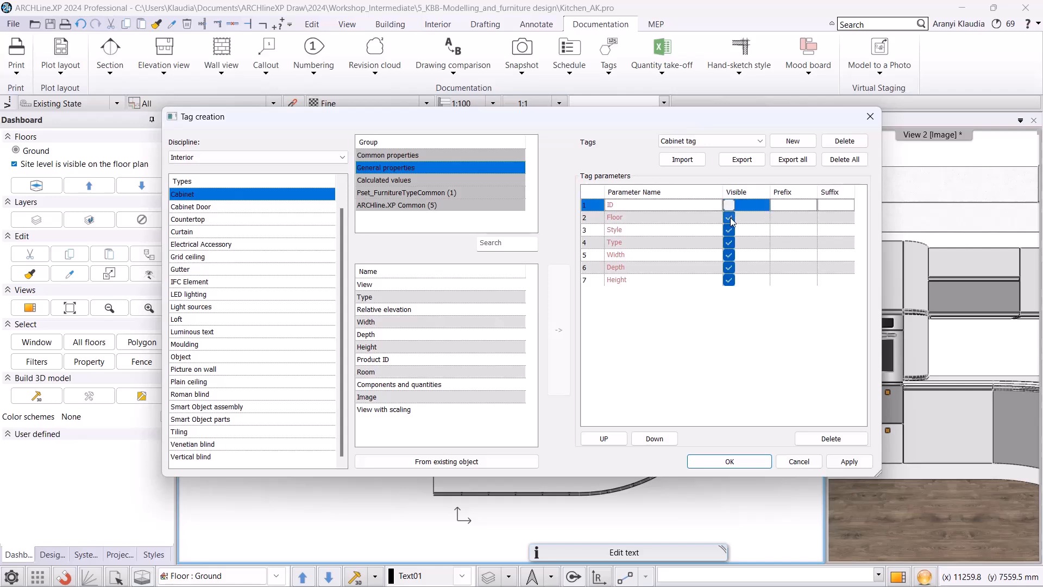
{"action": "left_click", "coordinate": [730, 218]}
{"action": "left_click", "coordinate": [729, 230]}
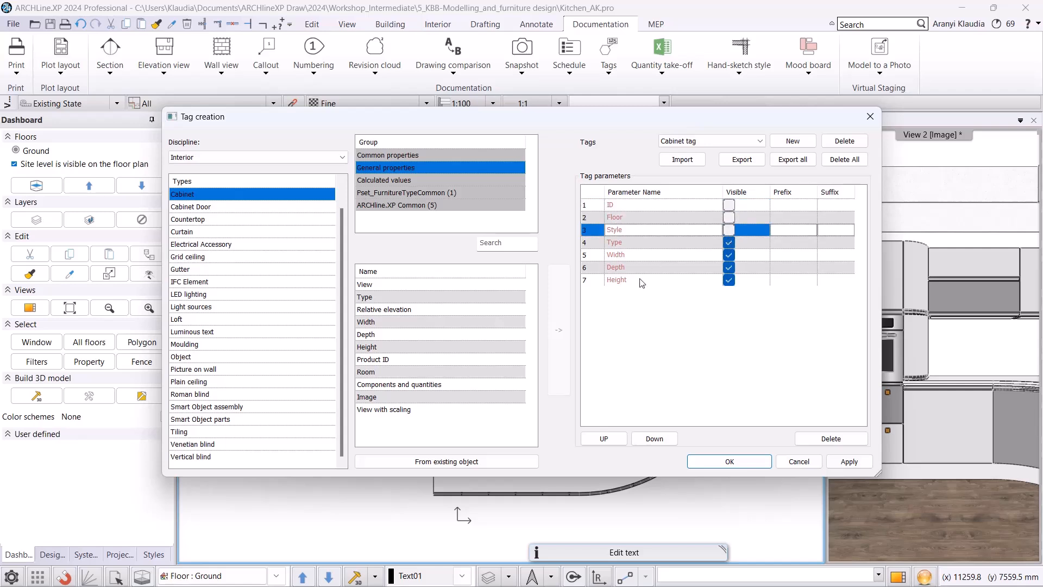
Add Components and quantities to the cabinet tag, give Width, Depth and Height the prefixes W.:, D.: and H.:, and confirm.
{"action": "left_click", "coordinate": [426, 384]}
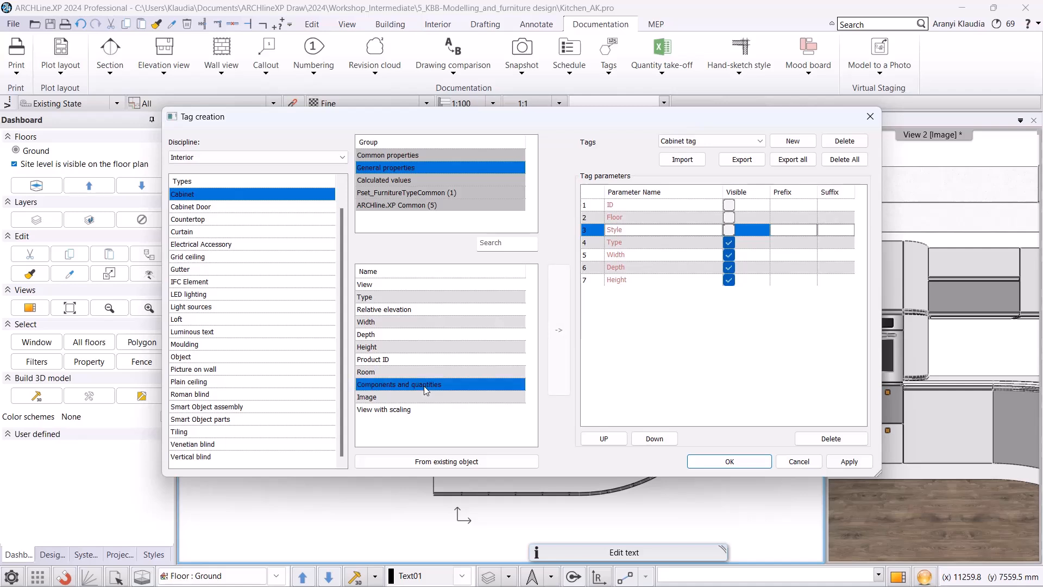
{"action": "left_click", "coordinate": [558, 329]}
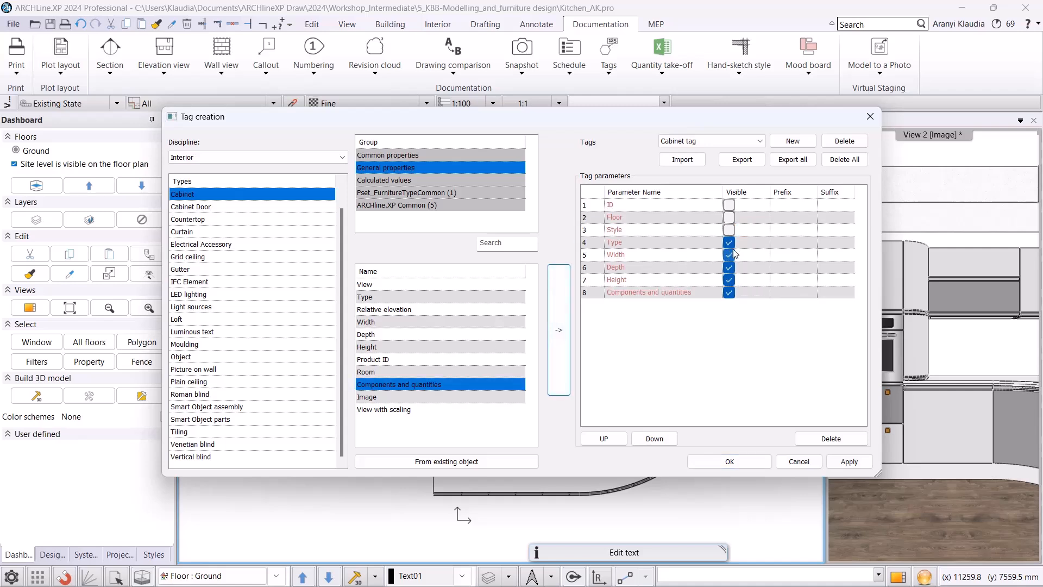
{"action": "left_click", "coordinate": [788, 255]}
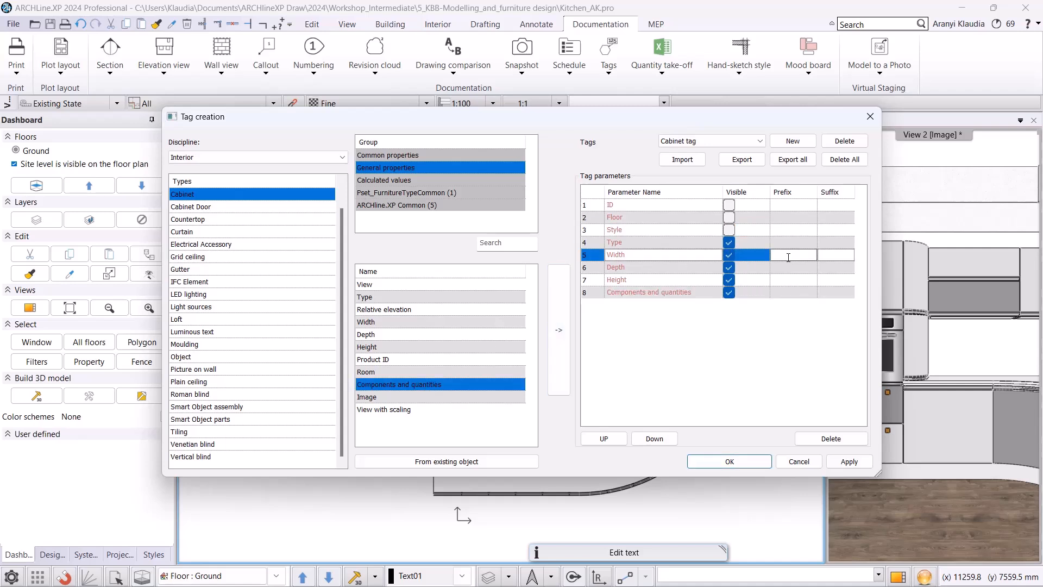
{"action": "type", "text": "W.:"}
{"action": "left_click", "coordinate": [785, 267]}
{"action": "type", "text": "D"}
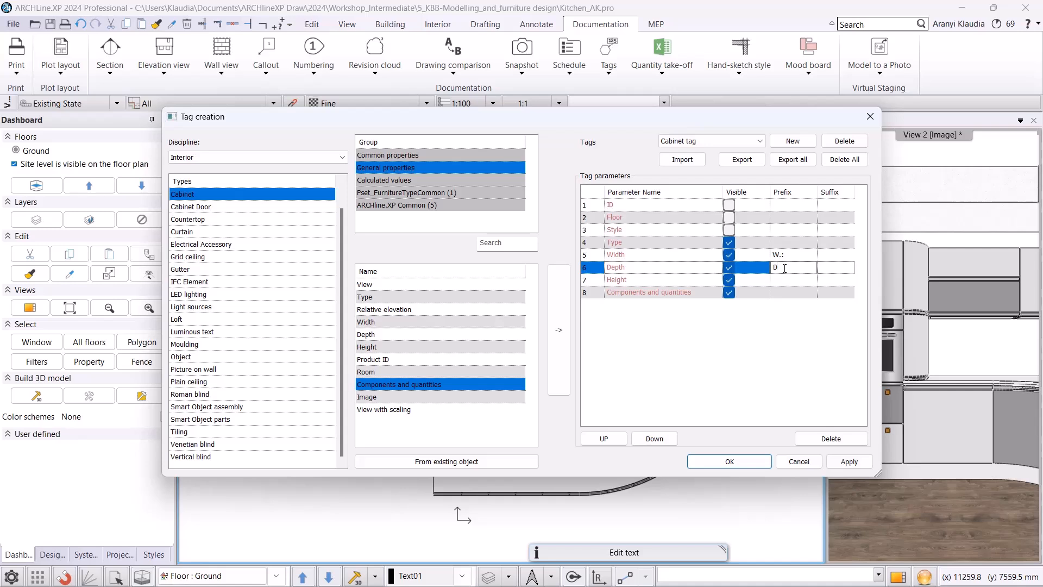
{"action": "left_click", "coordinate": [786, 280]}
{"action": "type", "text": "H.:"}
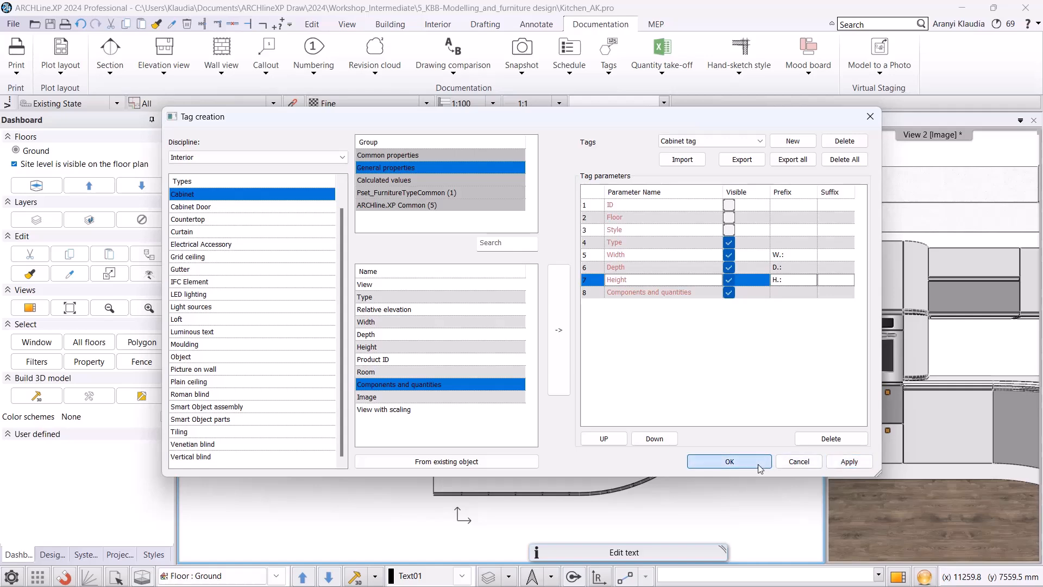
{"action": "left_click", "coordinate": [729, 462]}
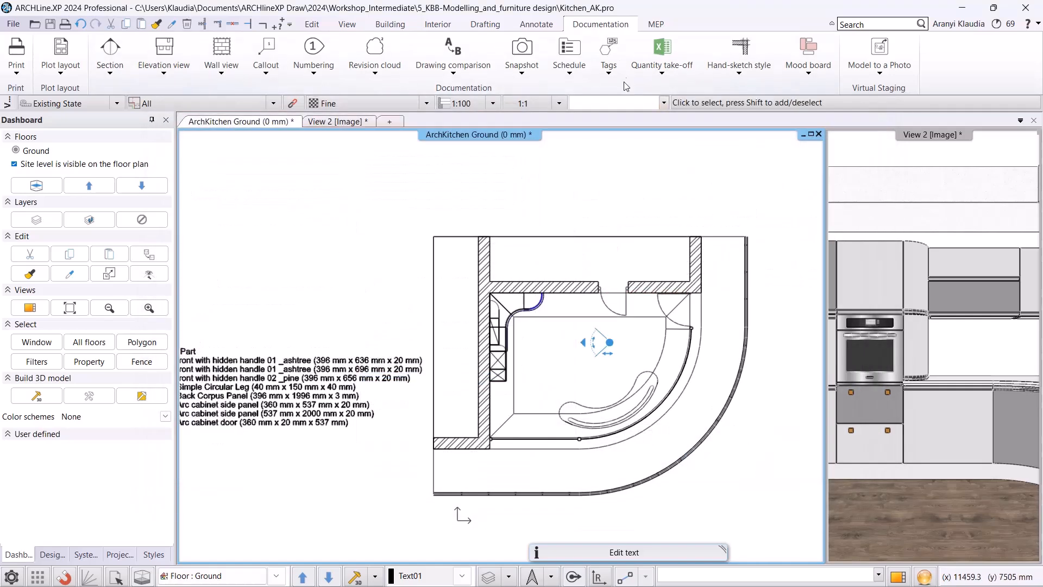
Place a Cabinet tag on the tall cabinet by the left wall, positioning its label above the plan.
{"action": "left_click", "coordinate": [609, 63]}
{"action": "left_click", "coordinate": [637, 112]}
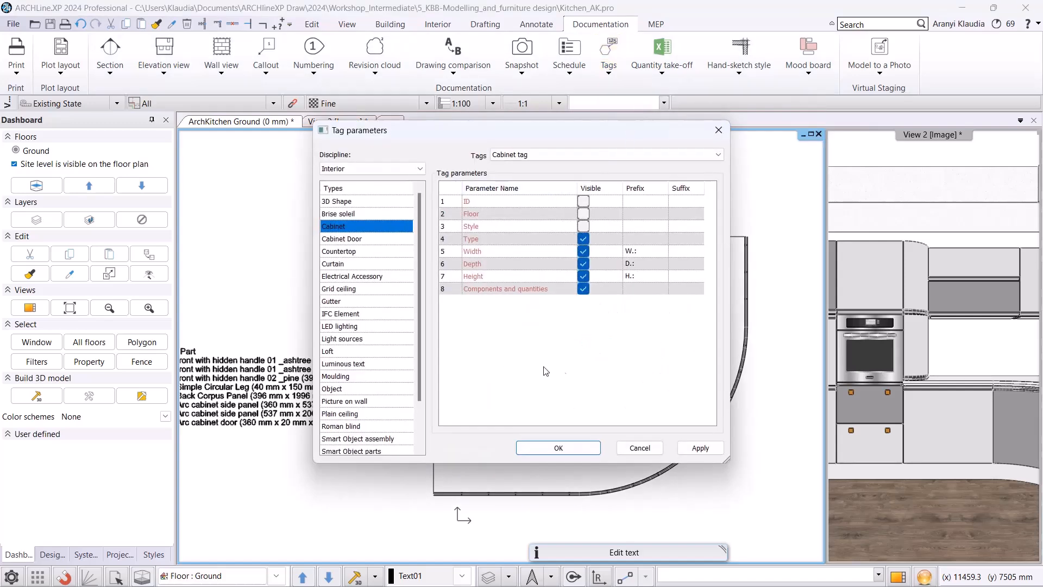
{"action": "left_click", "coordinate": [559, 448]}
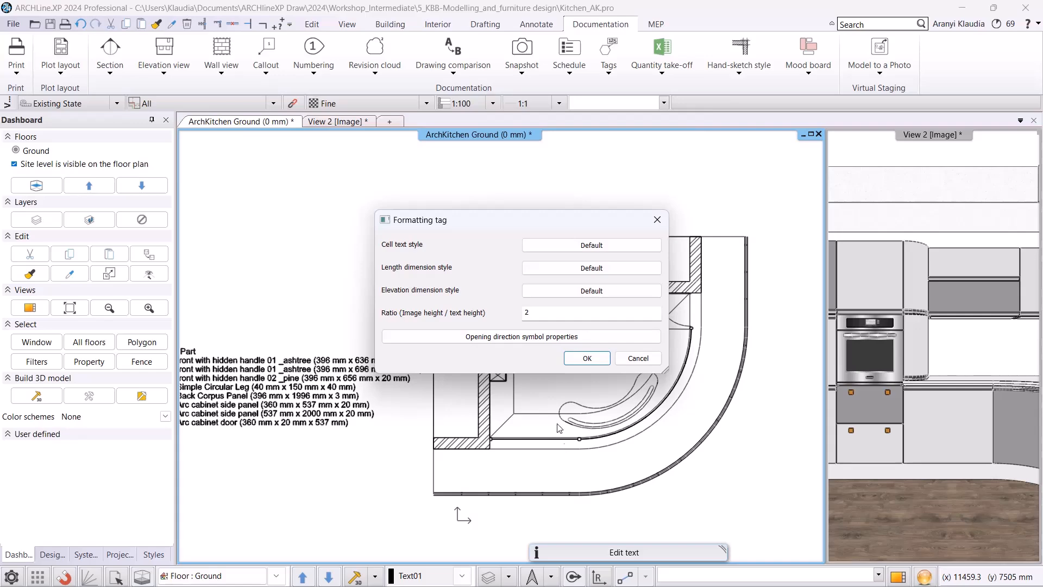
{"action": "left_click", "coordinate": [585, 360]}
{"action": "scroll", "coordinate": [478, 343], "scroll_direction": "up", "scroll_amount": 5}
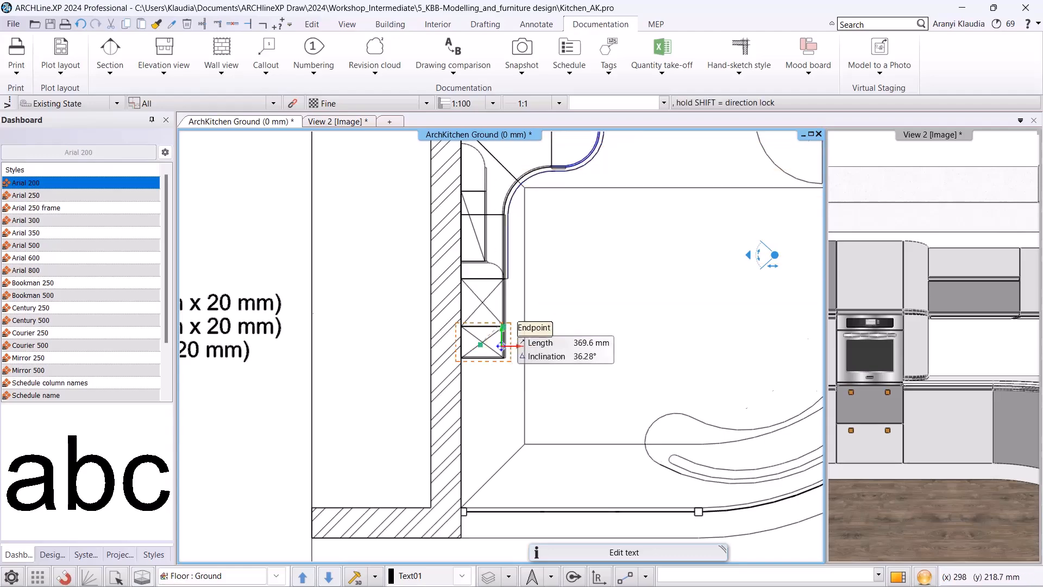
{"action": "scroll", "coordinate": [478, 343], "scroll_direction": "down", "scroll_amount": 5}
{"action": "left_click", "coordinate": [452, 251]}
{"action": "scroll", "coordinate": [542, 273], "scroll_direction": "up", "scroll_amount": 3}
{"action": "scroll", "coordinate": [513, 359], "scroll_direction": "down", "scroll_amount": 3}
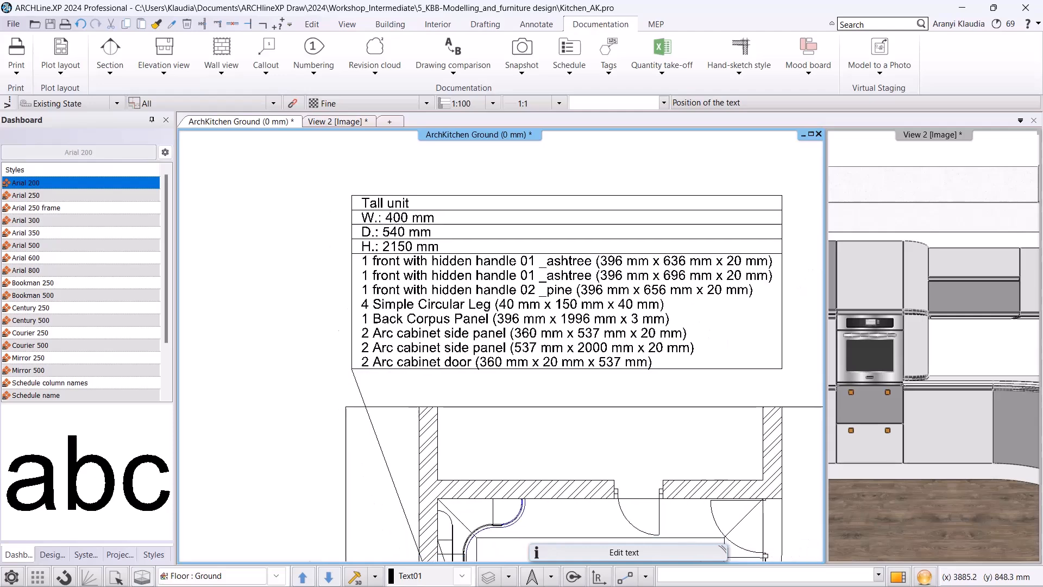
{"action": "key", "text": "Escape"}
{"action": "scroll", "coordinate": [513, 358], "scroll_direction": "down", "scroll_amount": 2}
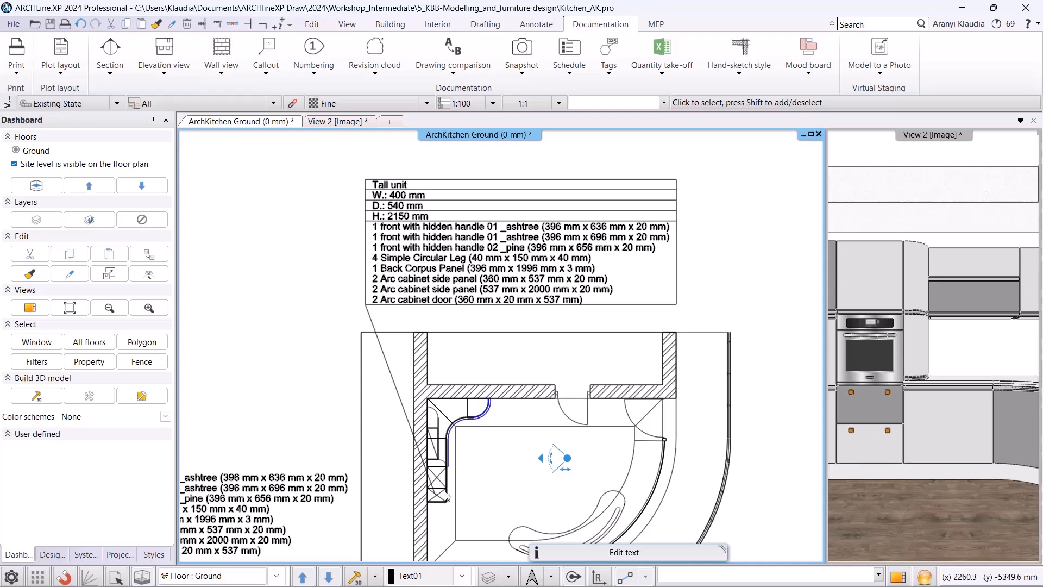
Change the tall cabinet's width to 500 mm.
{"action": "scroll", "coordinate": [440, 492], "scroll_direction": "up", "scroll_amount": 1}
{"action": "left_click", "coordinate": [460, 456]}
{"action": "scroll", "coordinate": [460, 456], "scroll_direction": "up", "scroll_amount": 3}
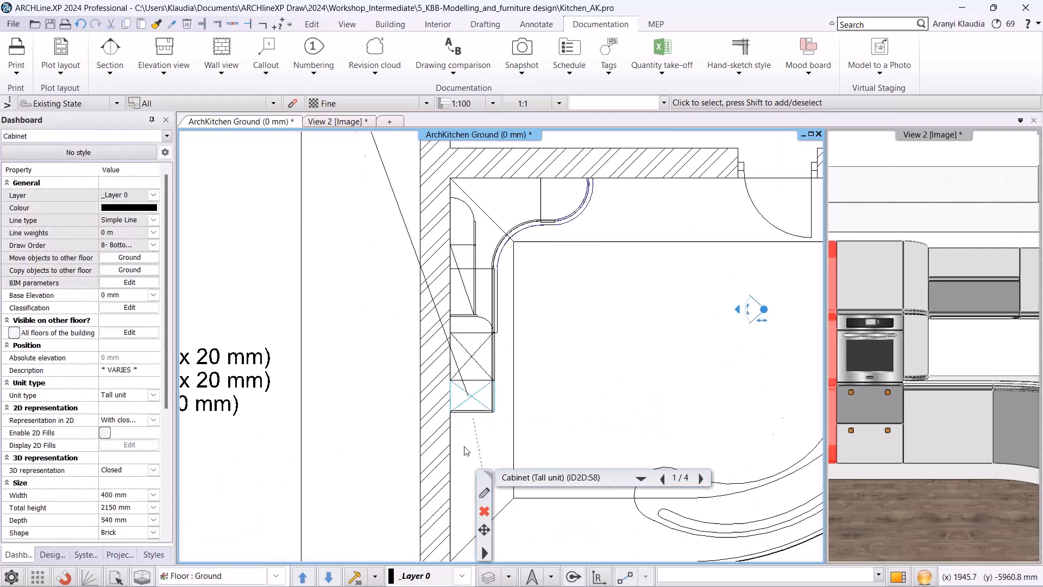
{"action": "left_click", "coordinate": [446, 293]}
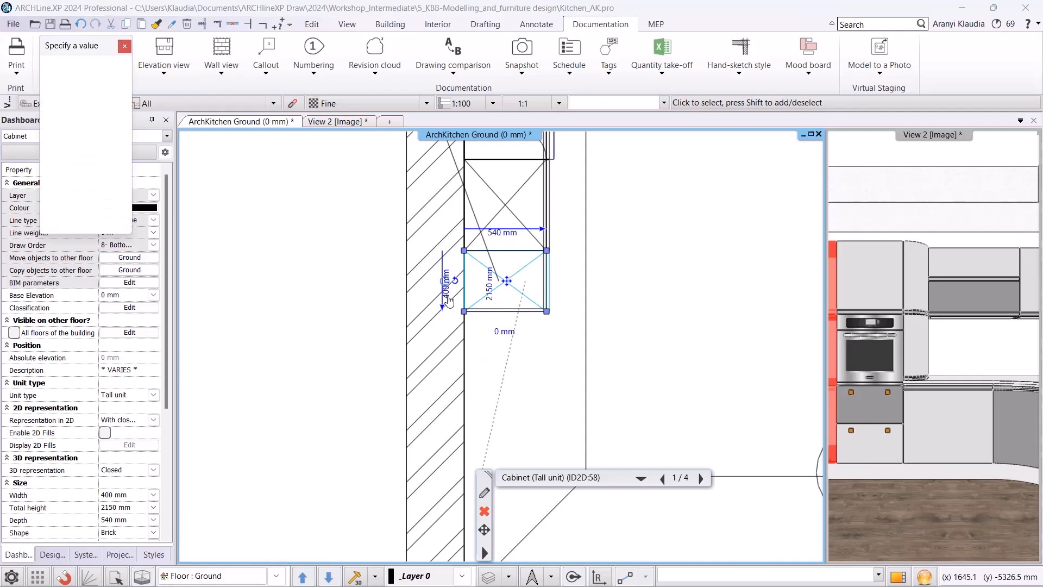
{"action": "left_click", "coordinate": [425, 290]}
{"action": "left_click", "coordinate": [424, 291]}
{"action": "left_click", "coordinate": [425, 290]}
{"action": "left_click", "coordinate": [448, 341]}
{"action": "left_click", "coordinate": [435, 397]}
{"action": "left_click", "coordinate": [436, 397]}
{"action": "left_click", "coordinate": [485, 396]}
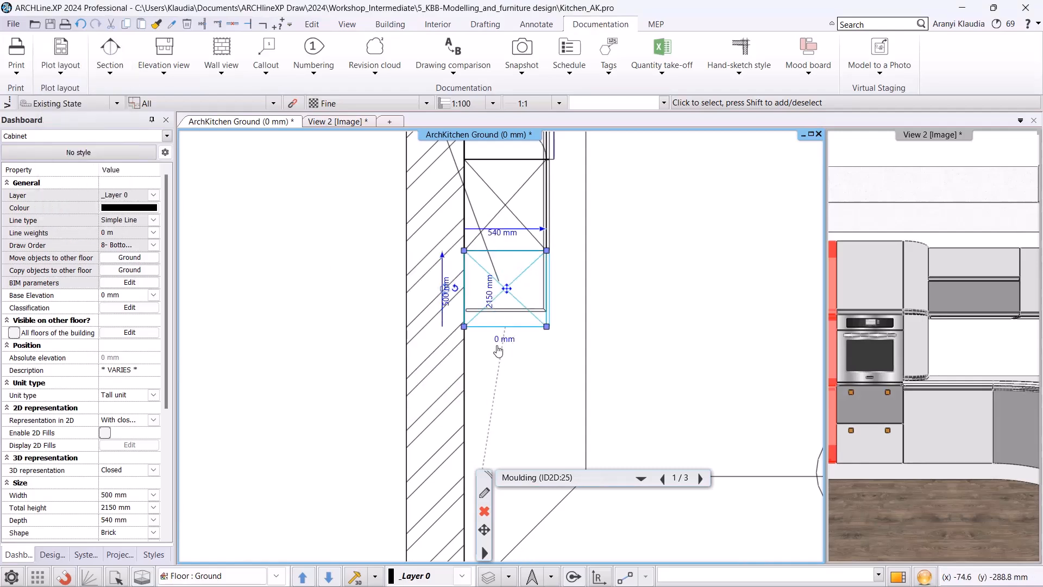
Update the tall cabinet's tag to match the new width.
{"action": "scroll", "coordinate": [499, 353], "scroll_direction": "down", "scroll_amount": 2}
{"action": "scroll", "coordinate": [530, 223], "scroll_direction": "down", "scroll_amount": 4}
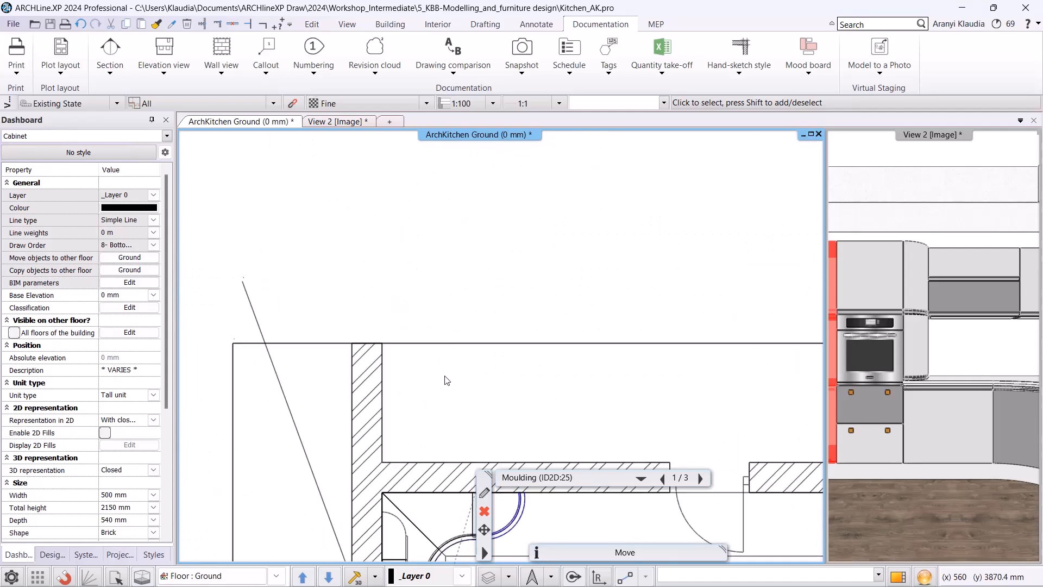
{"action": "right_click", "coordinate": [446, 271]}
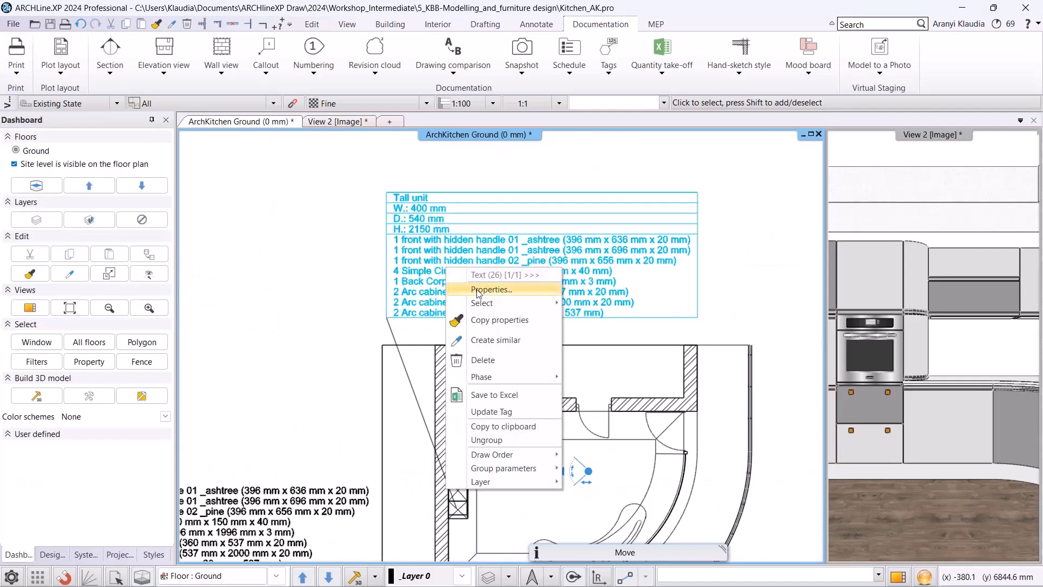
{"action": "left_click", "coordinate": [499, 411]}
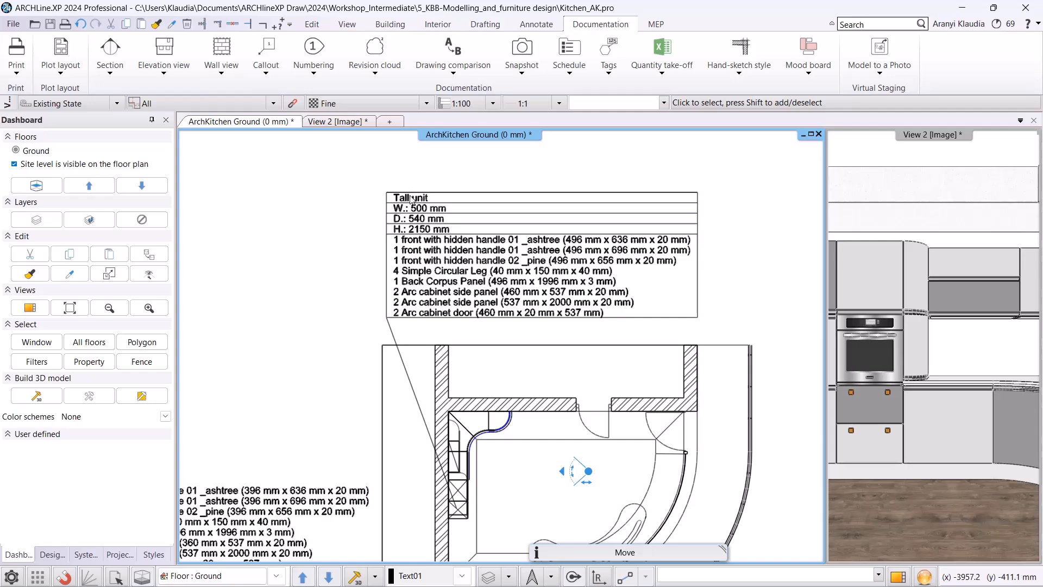
Export an Interior Calculation Excel list of cabinets only, without BIM parameters, saved as Consignation.
{"action": "left_click", "coordinate": [674, 74]}
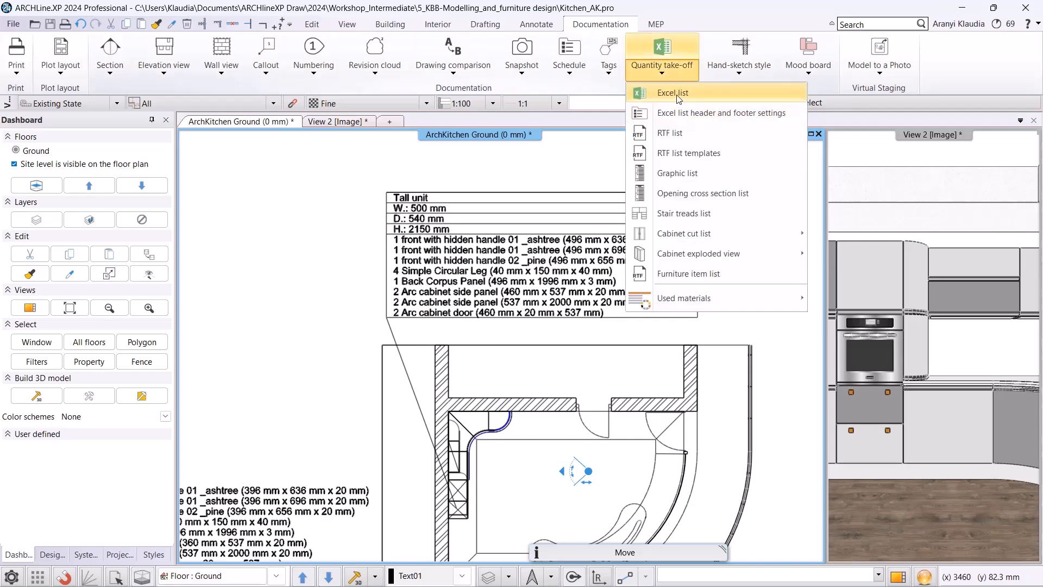
{"action": "left_click", "coordinate": [676, 94]}
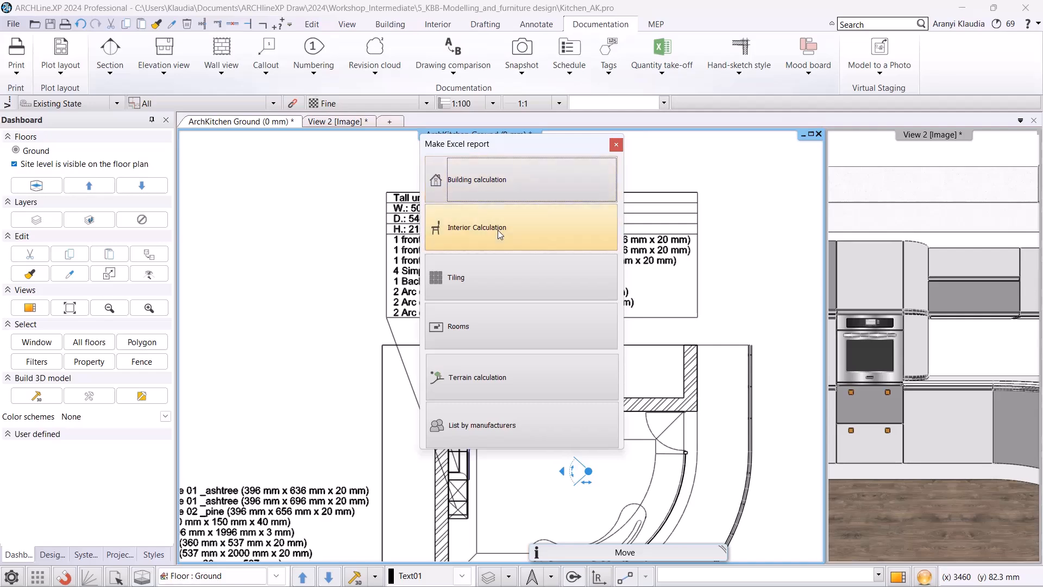
{"action": "left_click", "coordinate": [465, 230]}
{"action": "left_click", "coordinate": [444, 111]}
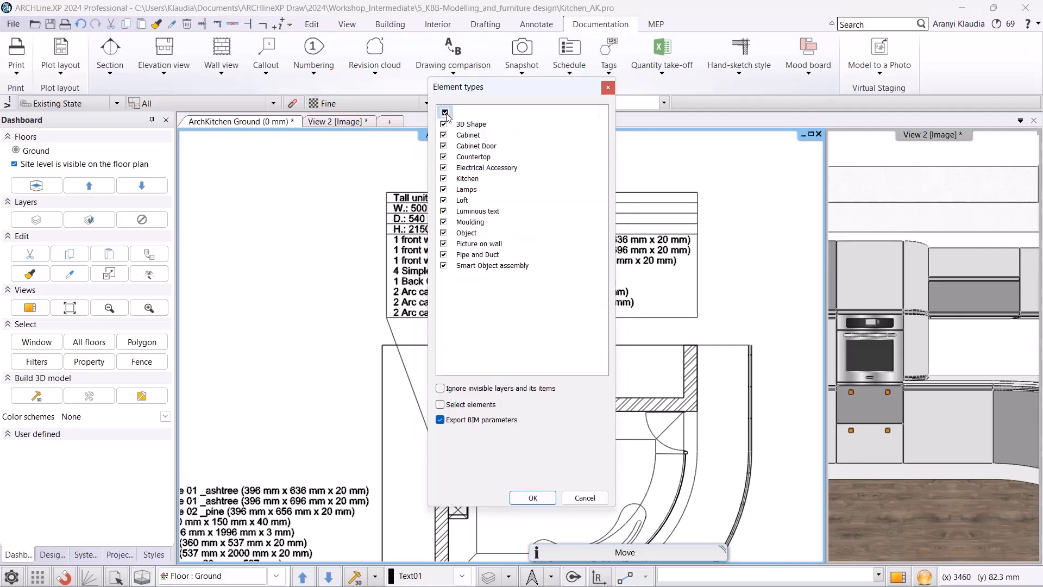
{"action": "left_click", "coordinate": [443, 136]}
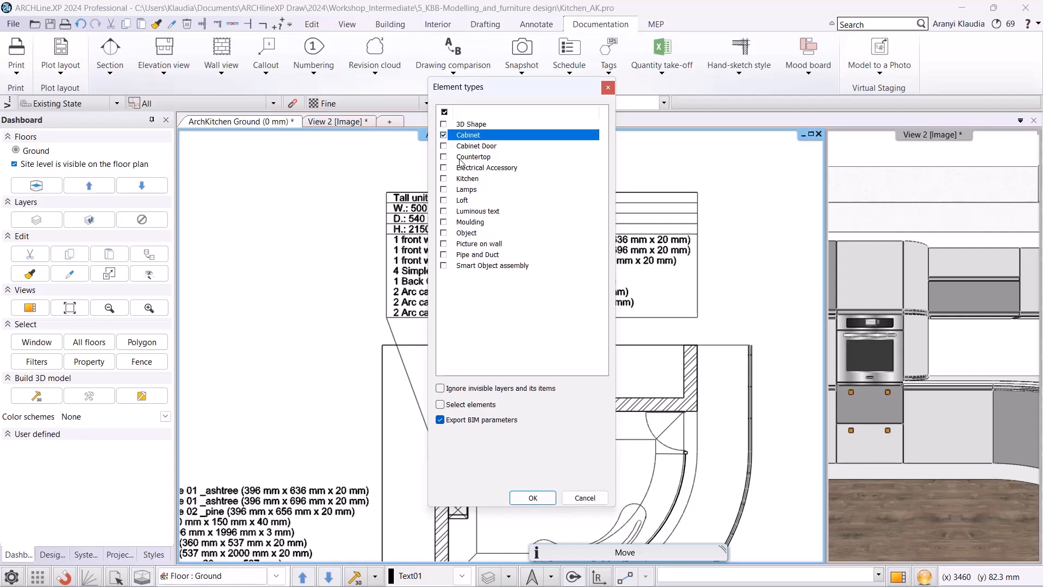
{"action": "left_click", "coordinate": [440, 419]}
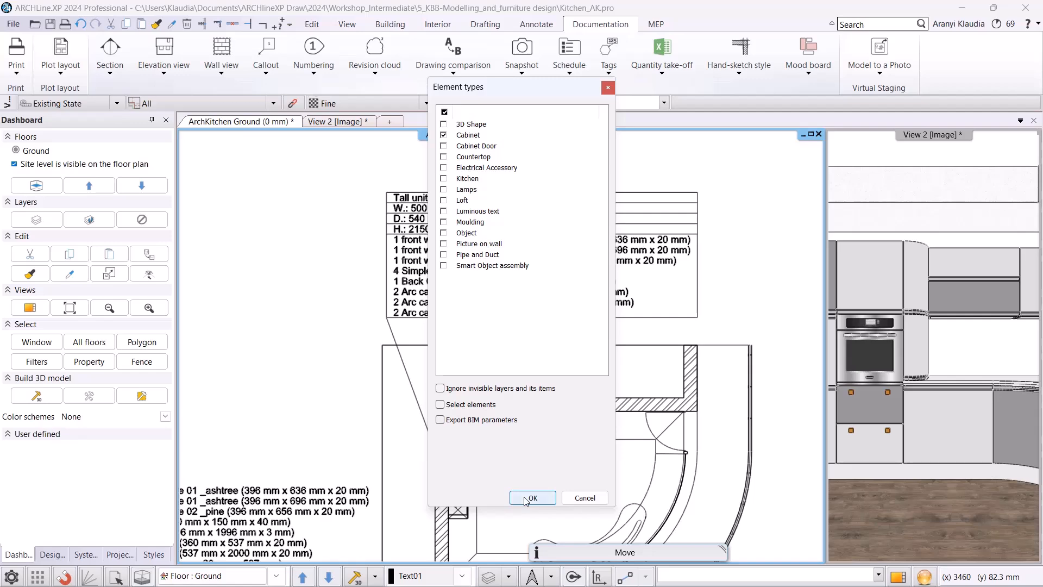
{"action": "left_click", "coordinate": [533, 497]}
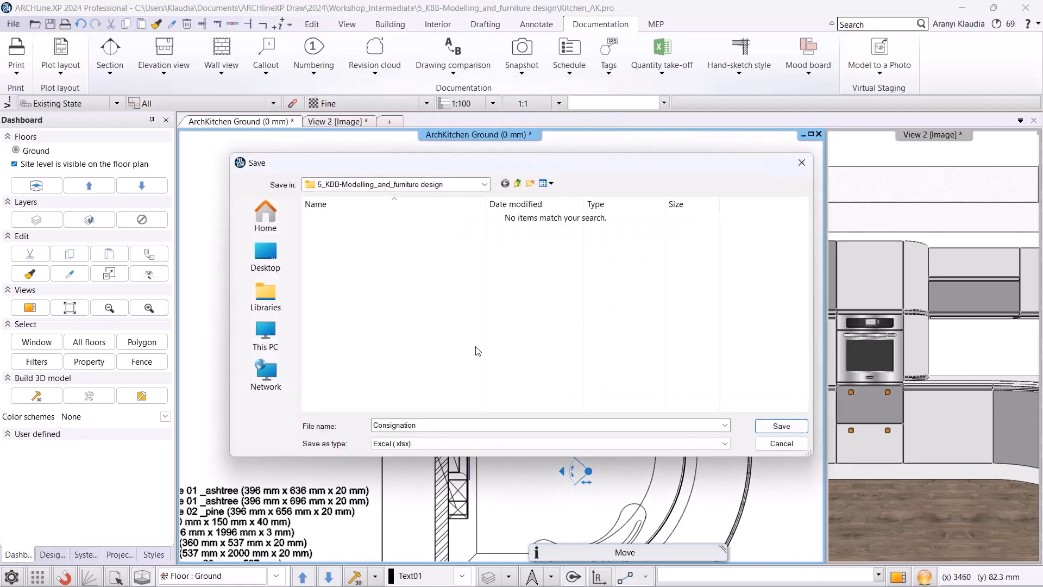
{"action": "left_click", "coordinate": [761, 426]}
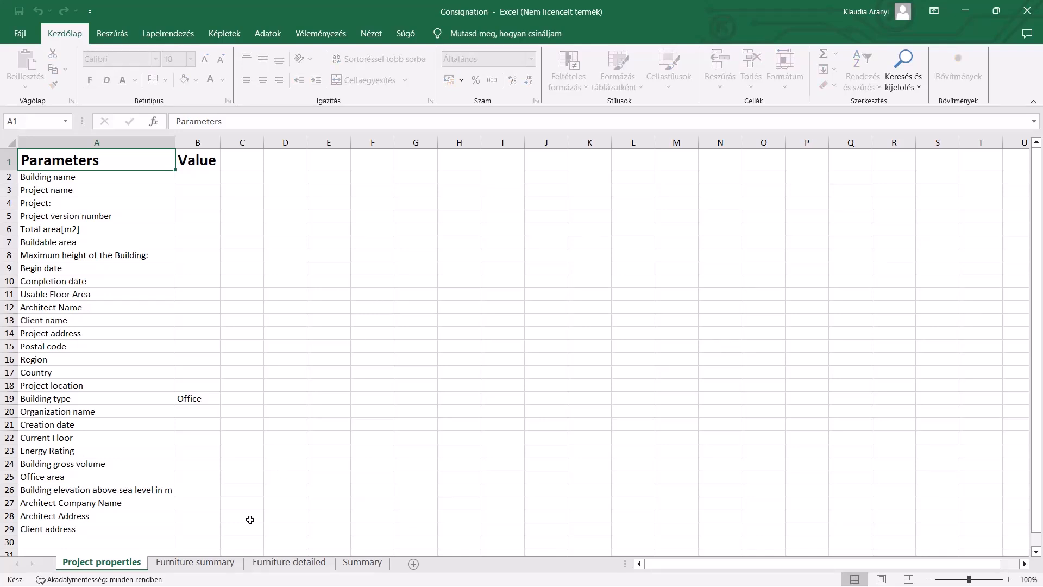
Review the Furniture summary and Summary sheets of the exported workbook, then close it.
{"action": "left_click", "coordinate": [225, 563]}
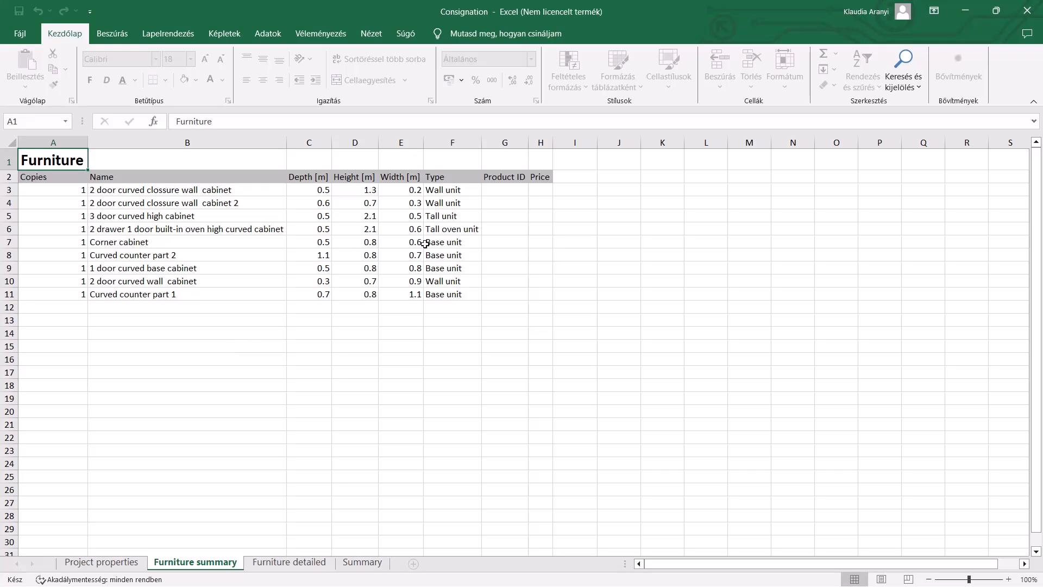
{"action": "left_click", "coordinate": [377, 565]}
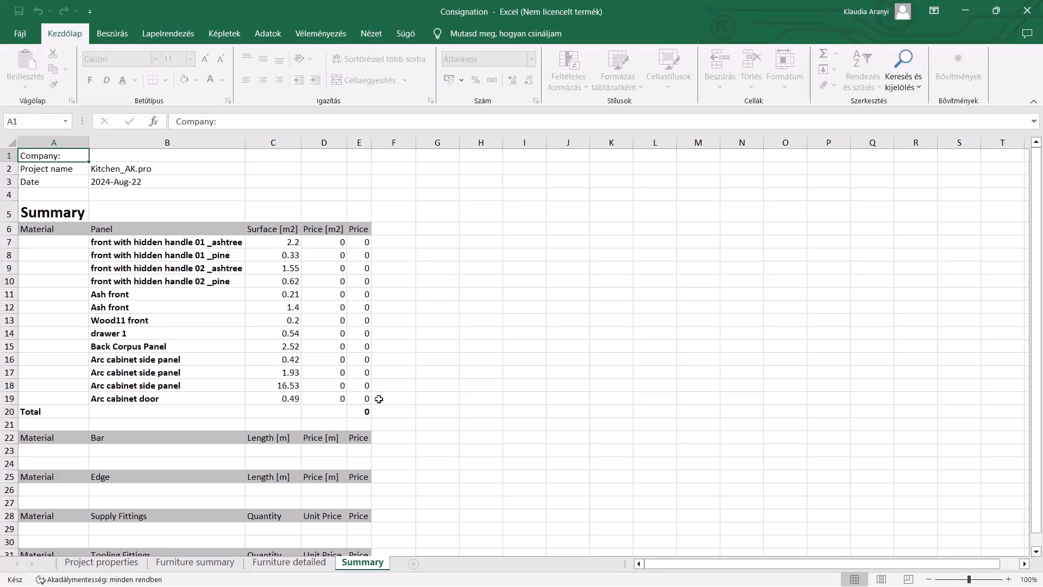
{"action": "left_click", "coordinate": [384, 398]}
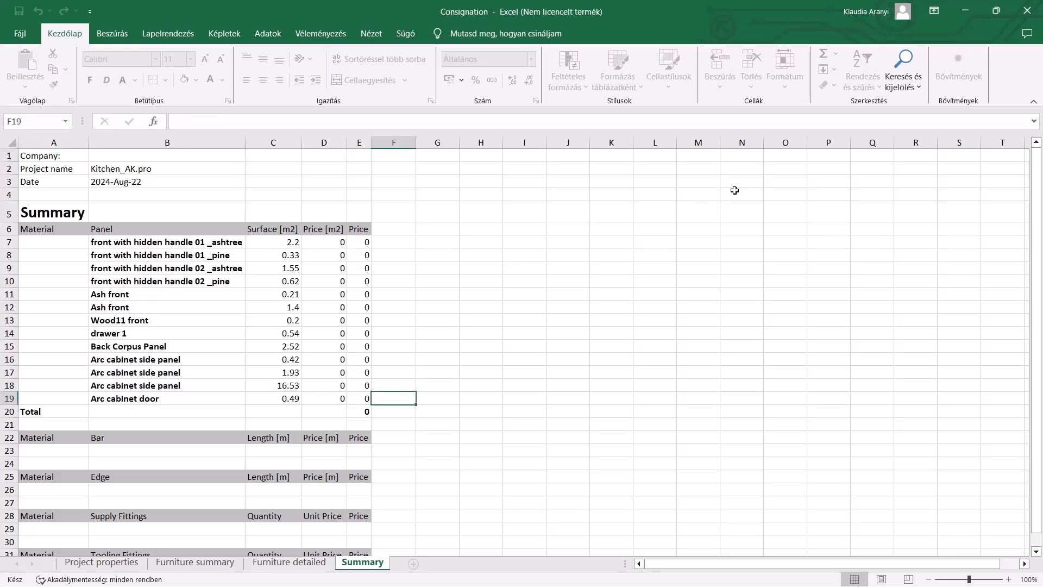
{"action": "left_click", "coordinate": [1027, 11]}
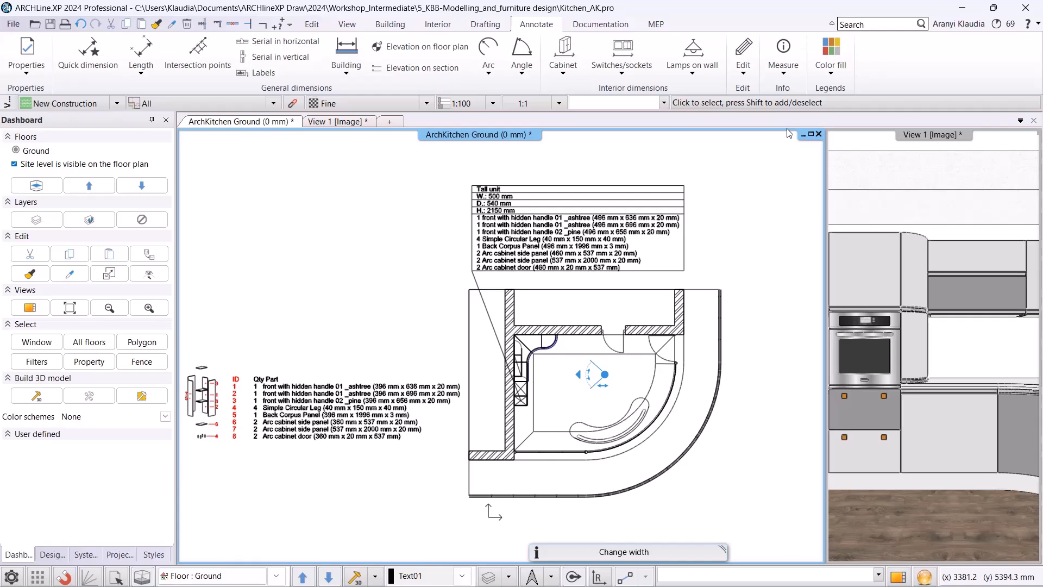
Open the Color schemes dialog for cabinets and clear the Cabinet-Width scheme's rules.
{"action": "left_click", "coordinate": [840, 71]}
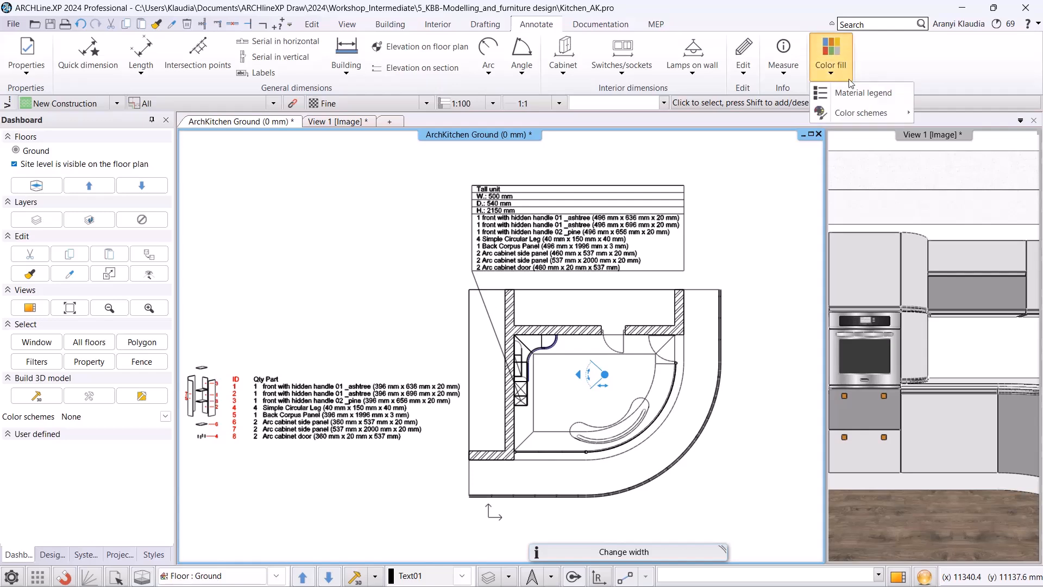
{"action": "mouse_move", "coordinate": [859, 111]}
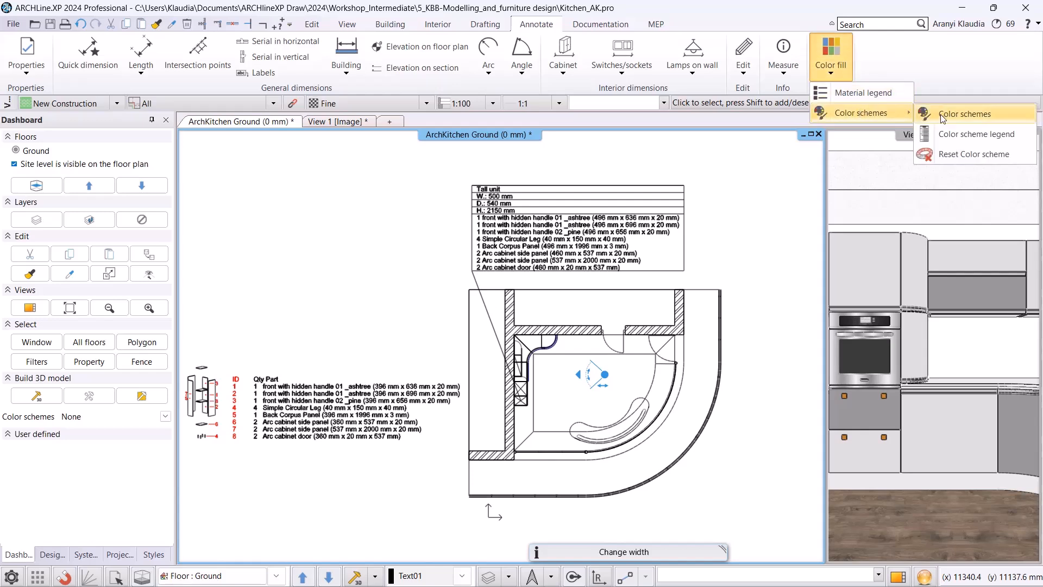
{"action": "left_click", "coordinate": [943, 117]}
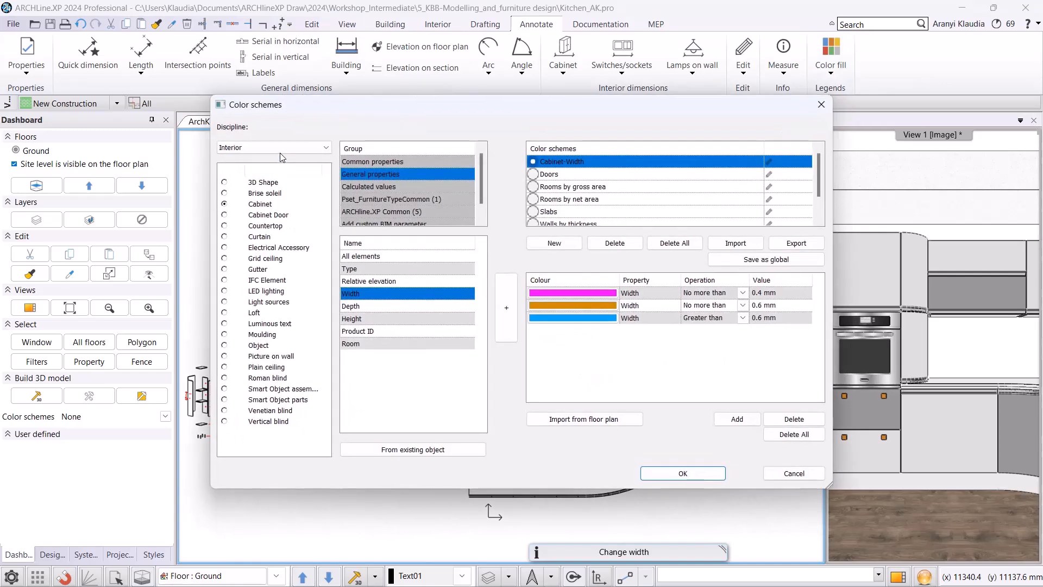
{"action": "left_click", "coordinate": [282, 158]}
{"action": "left_click", "coordinate": [244, 179]}
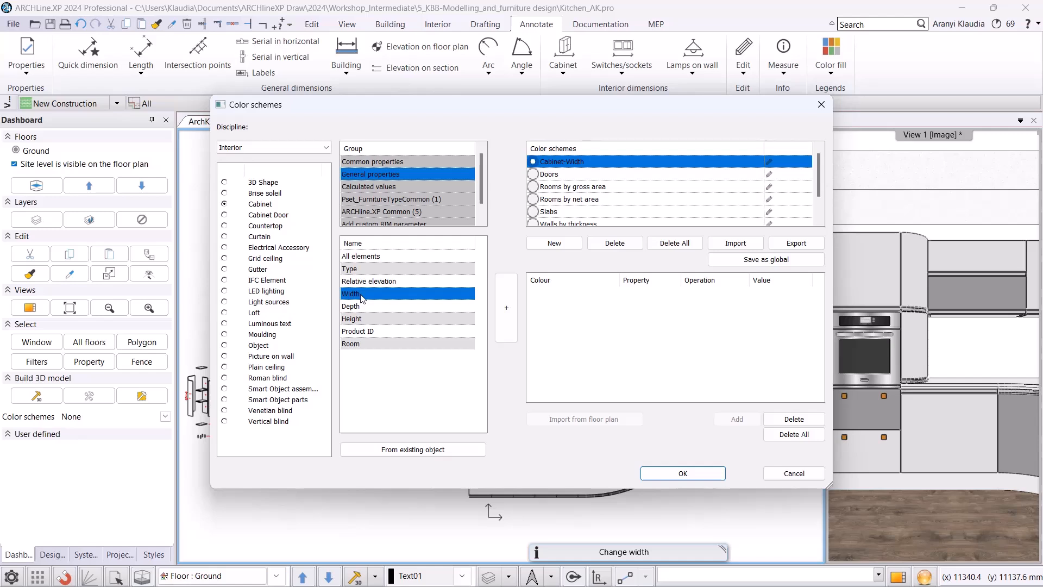
Add three Width-based rules to the Cabinet-Width color scheme.
{"action": "left_click", "coordinate": [505, 302]}
{"action": "left_click", "coordinate": [504, 304]}
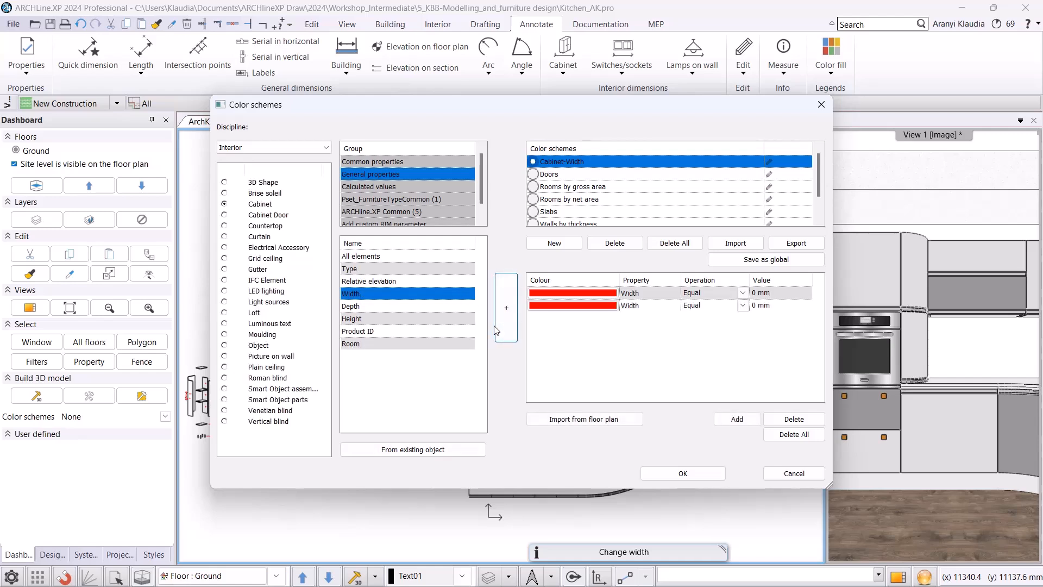
{"action": "left_click", "coordinate": [510, 305]}
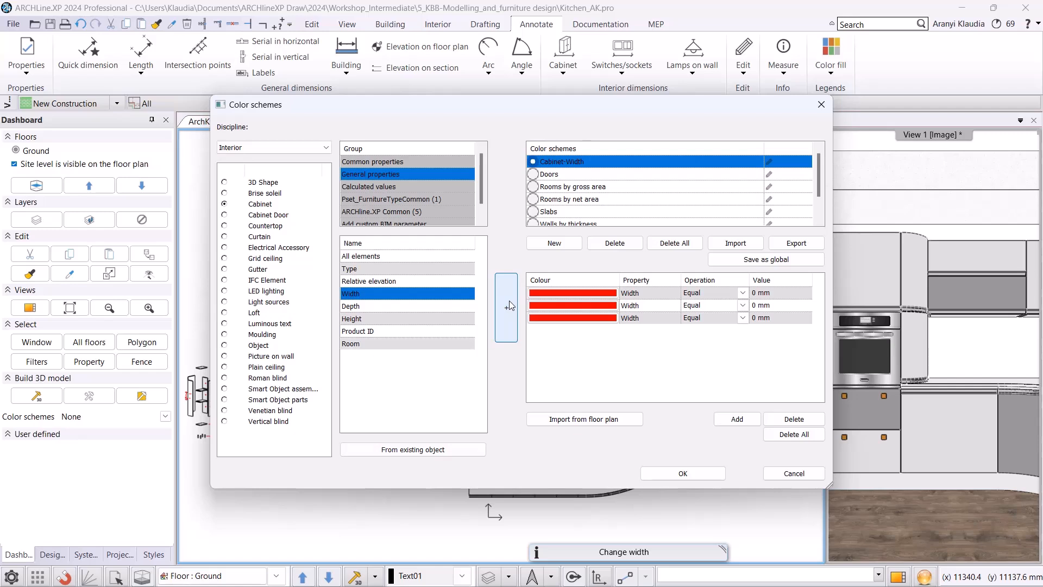
Set the first rule to magenta with the condition Width no more than 400 mm.
{"action": "left_click", "coordinate": [573, 293]}
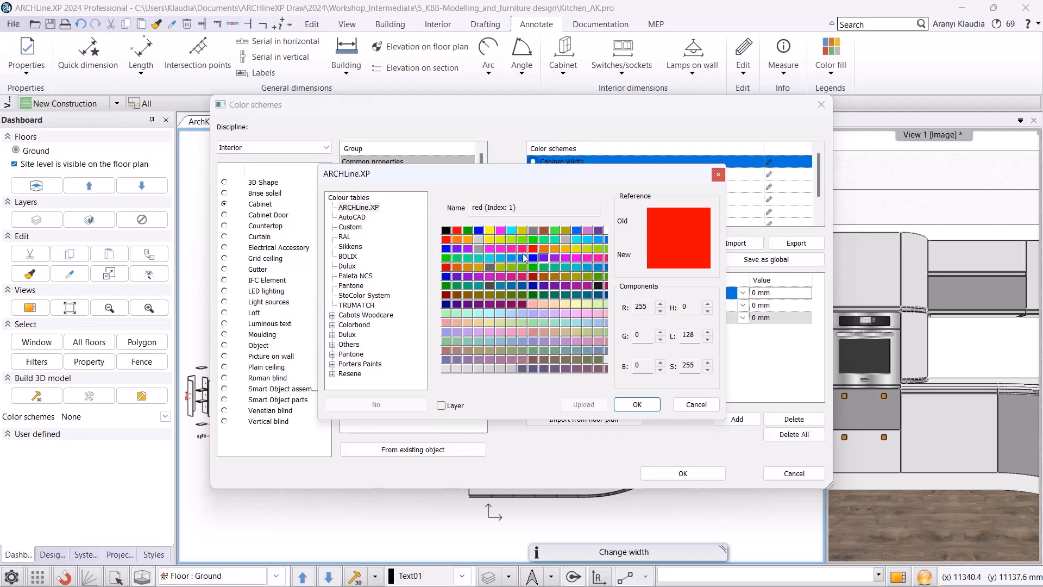
{"action": "left_click", "coordinate": [501, 230]}
{"action": "left_click", "coordinate": [637, 405]}
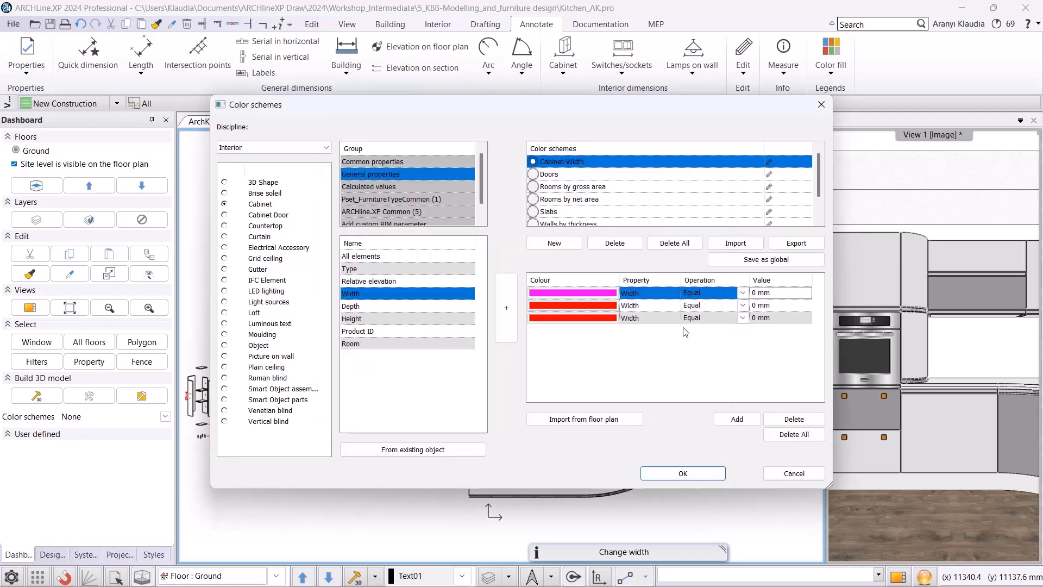
{"action": "left_click", "coordinate": [742, 293]}
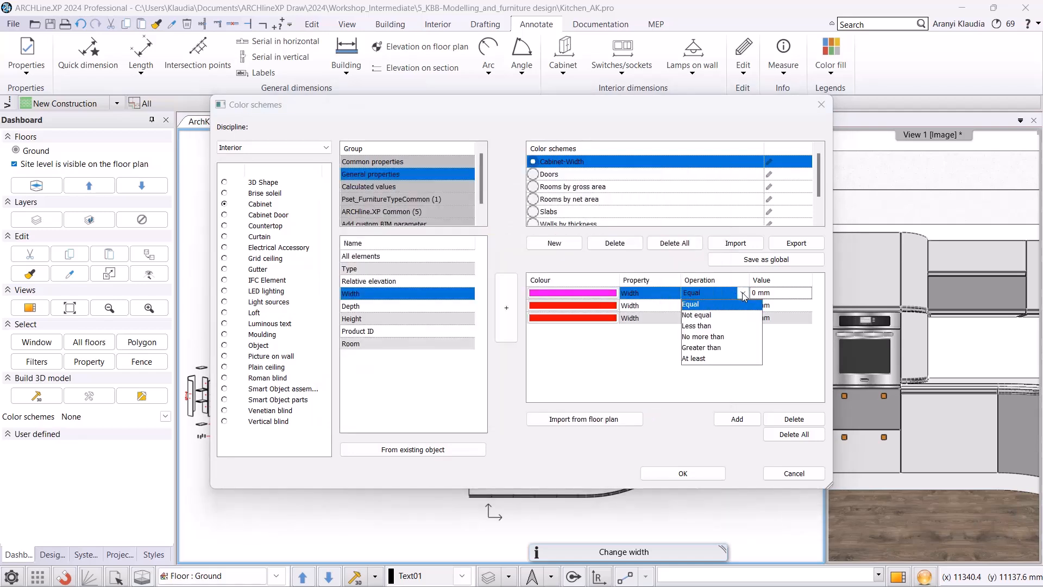
{"action": "left_click", "coordinate": [718, 337]}
{"action": "left_click", "coordinate": [780, 297]}
{"action": "type", "text": "400"}
{"action": "key", "text": "Return"}
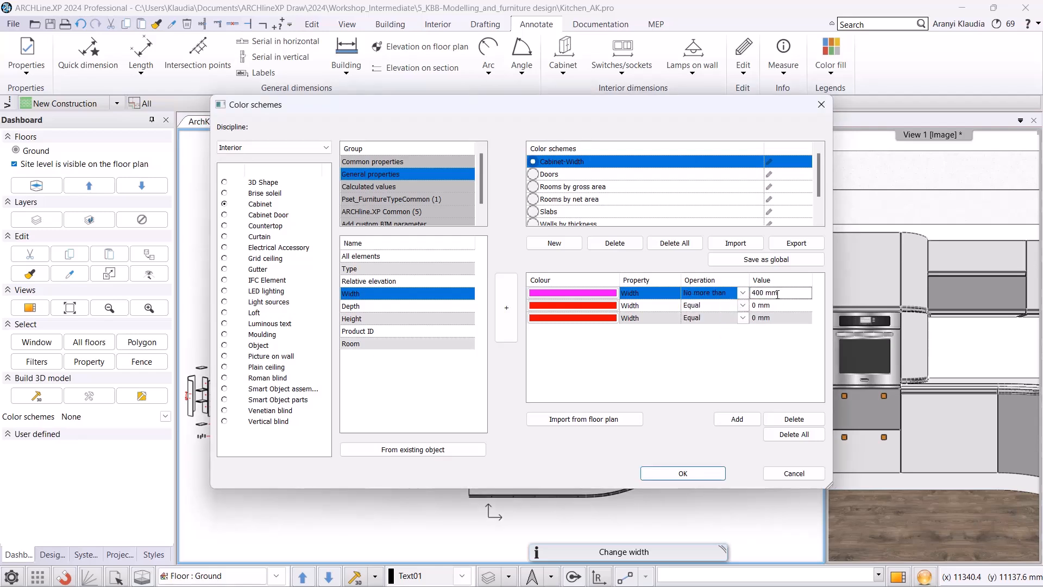
Set the second rule to orange with the condition Width no more than 600 mm.
{"action": "double_click", "coordinate": [573, 306]}
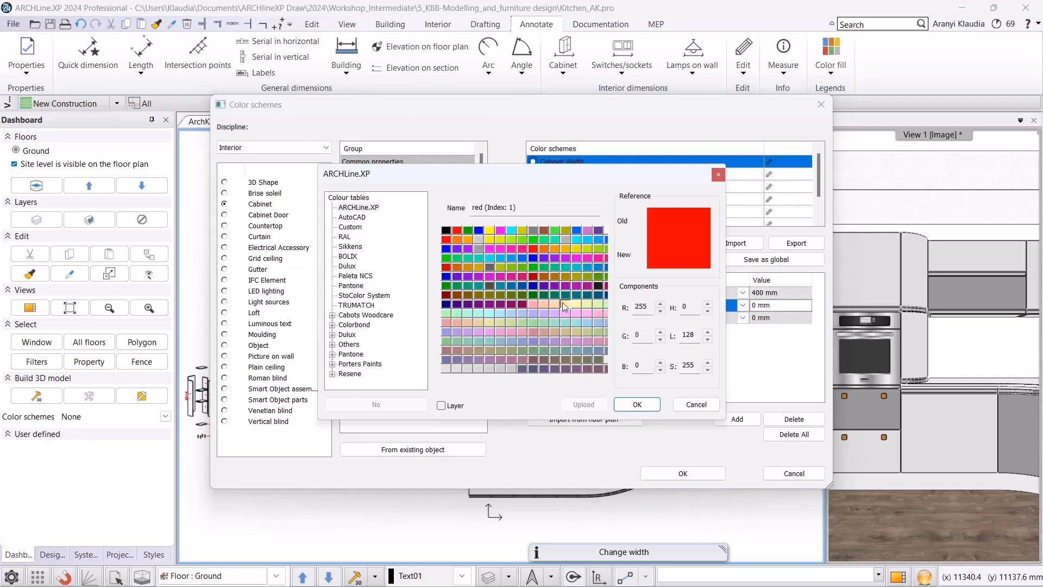
{"action": "left_click", "coordinate": [539, 245]}
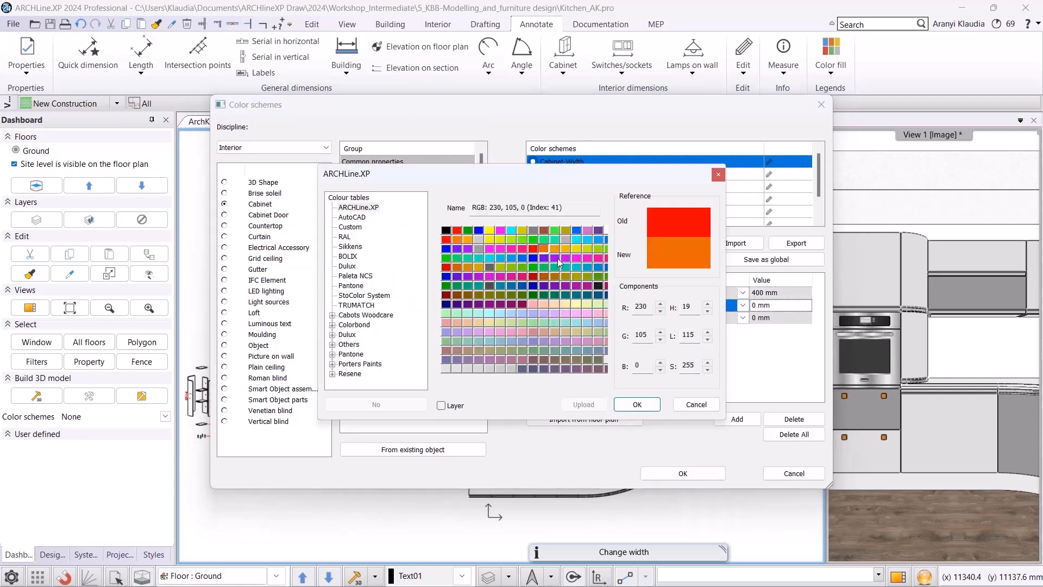
{"action": "left_click", "coordinate": [638, 405]}
{"action": "left_click", "coordinate": [742, 305]}
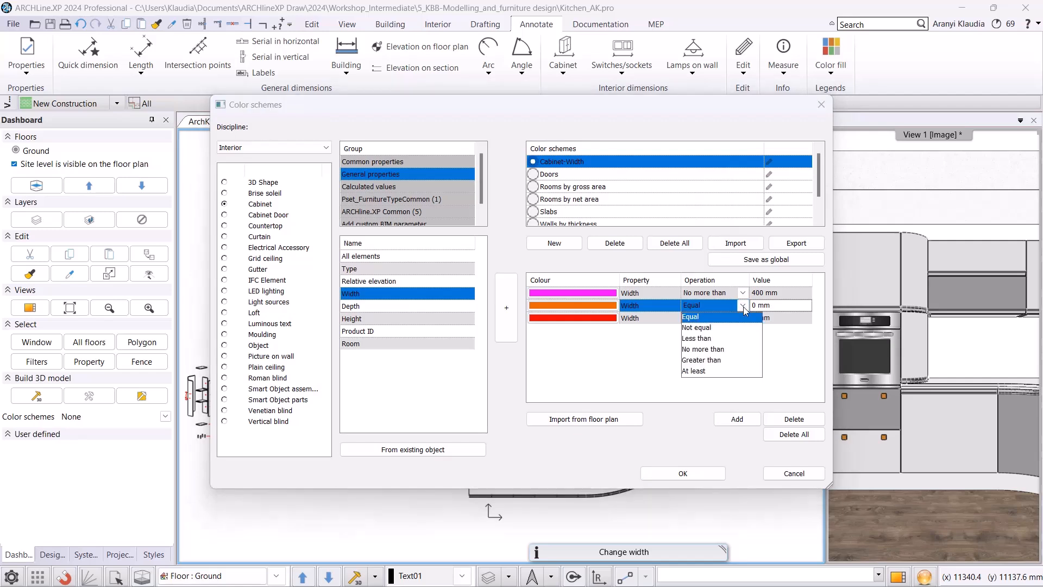
{"action": "left_click", "coordinate": [717, 351]}
{"action": "left_click", "coordinate": [776, 305]}
{"action": "type", "text": "600"}
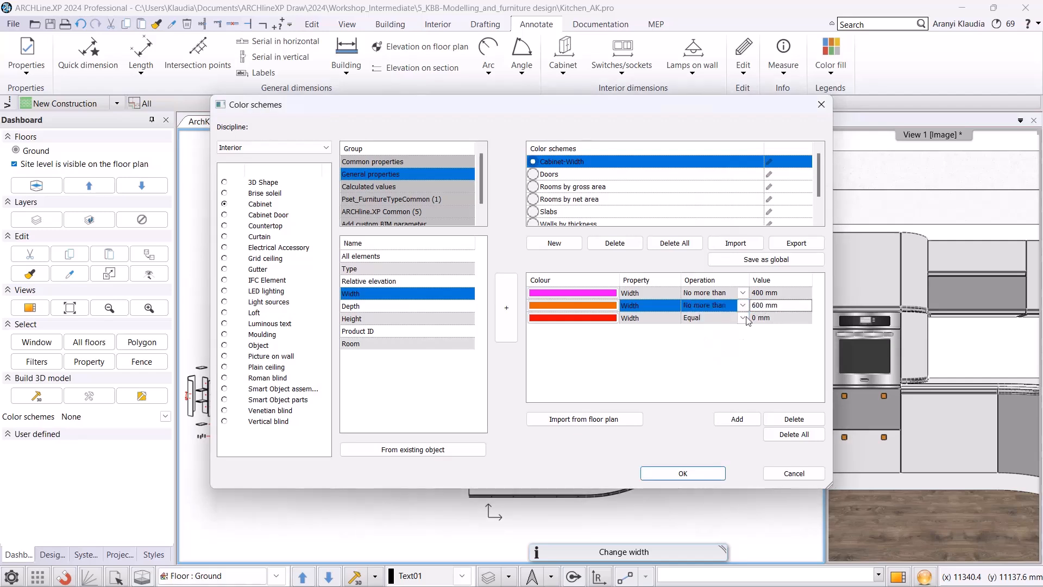
Set the third rule to blue with the condition Width greater than 600 mm, and confirm the color schemes.
{"action": "double_click", "coordinate": [583, 318]}
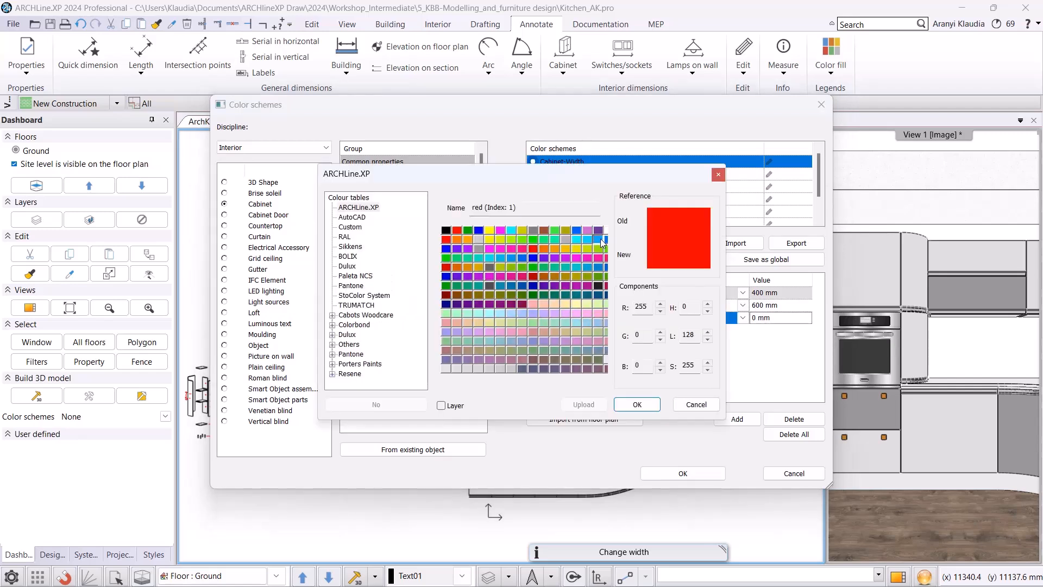
{"action": "left_click", "coordinate": [604, 239]}
{"action": "left_click", "coordinate": [650, 404]}
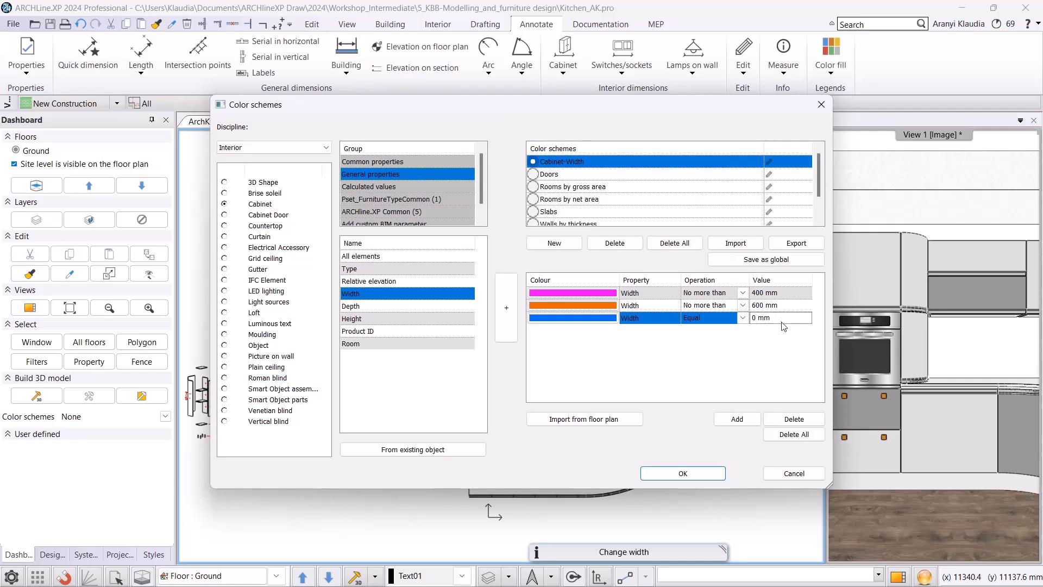
{"action": "left_click", "coordinate": [742, 318]}
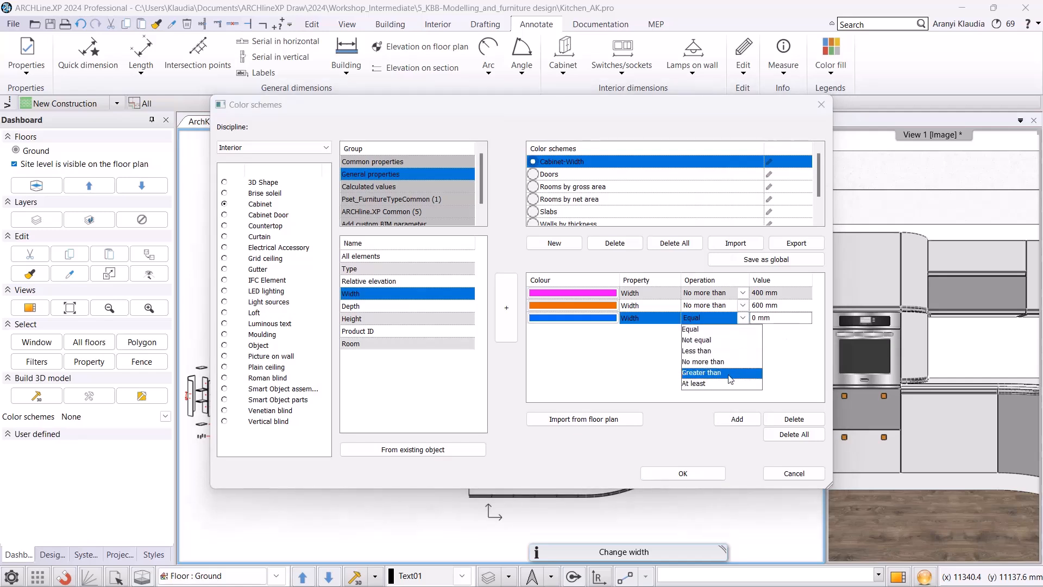
{"action": "left_click", "coordinate": [701, 372]}
{"action": "left_click", "coordinate": [785, 319]}
{"action": "type", "text": "600"}
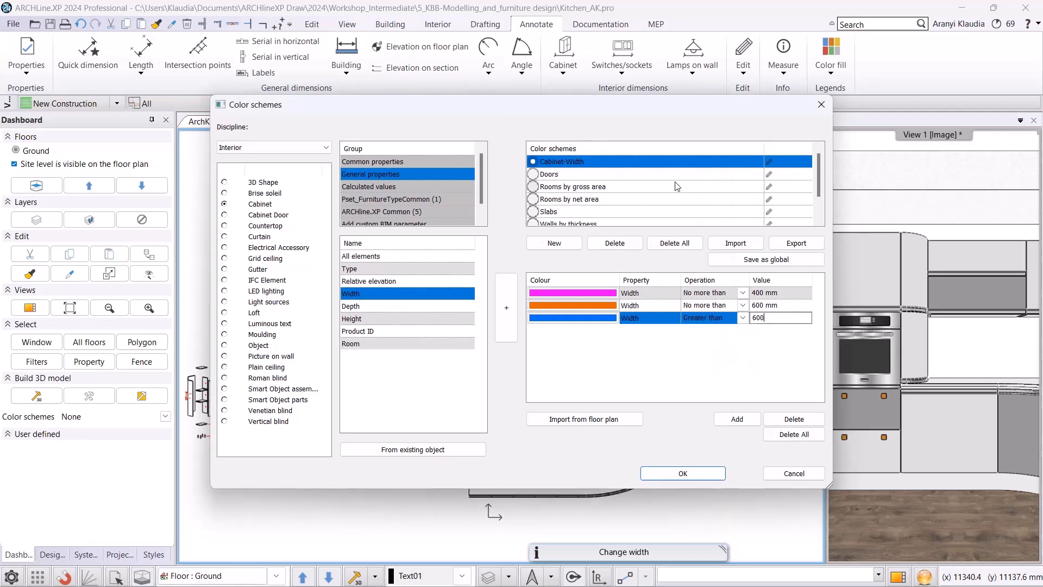
{"action": "left_click", "coordinate": [600, 380]}
{"action": "left_click", "coordinate": [683, 473]}
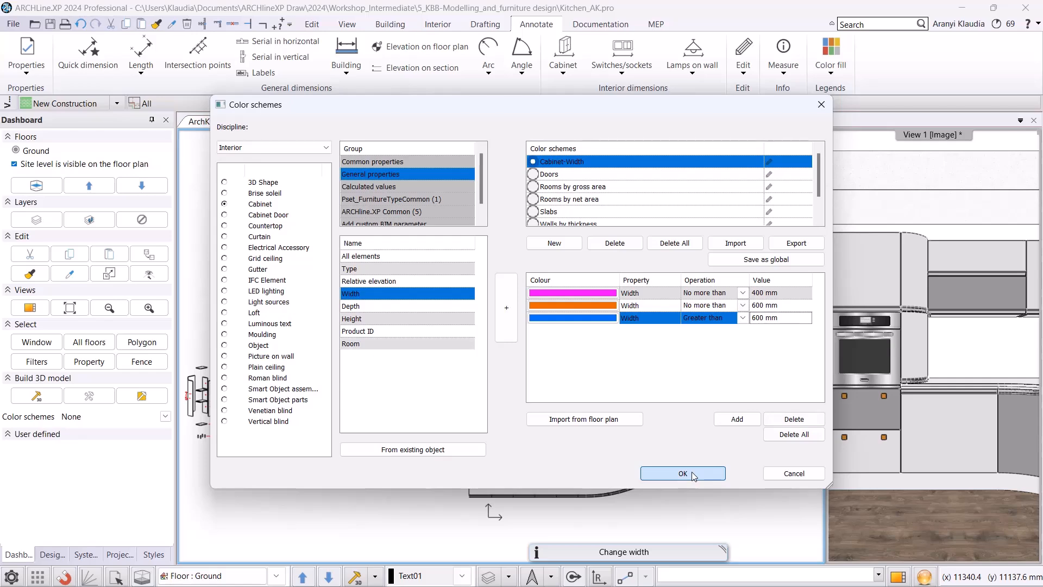
Turn the floor plan's color scheme off and reapply the Cabinet-Width scheme.
{"action": "scroll", "coordinate": [529, 377], "scroll_direction": "up", "scroll_amount": 4}
{"action": "scroll", "coordinate": [494, 350], "scroll_direction": "up", "scroll_amount": 2}
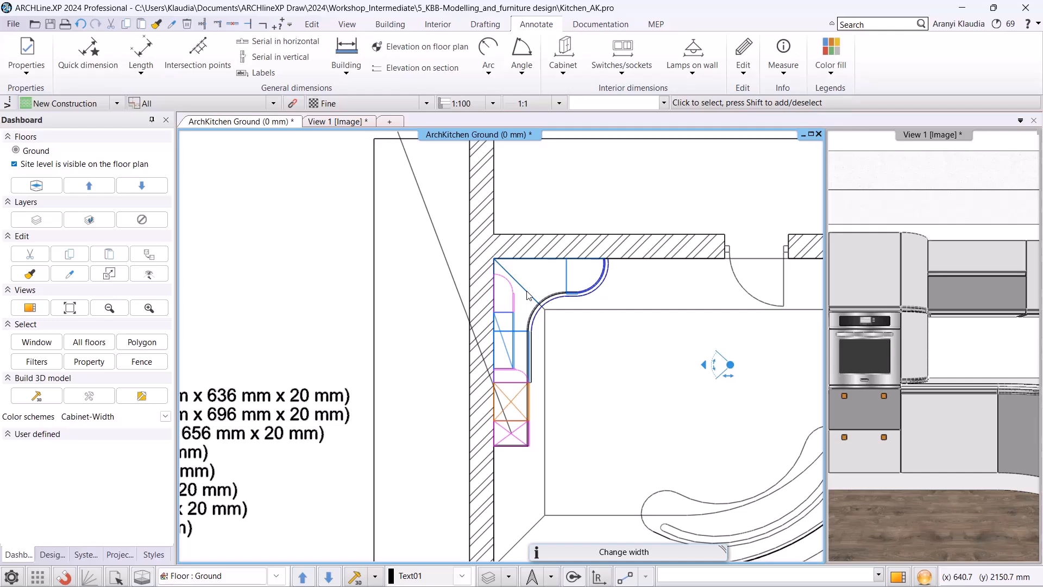
{"action": "left_click", "coordinate": [164, 418]}
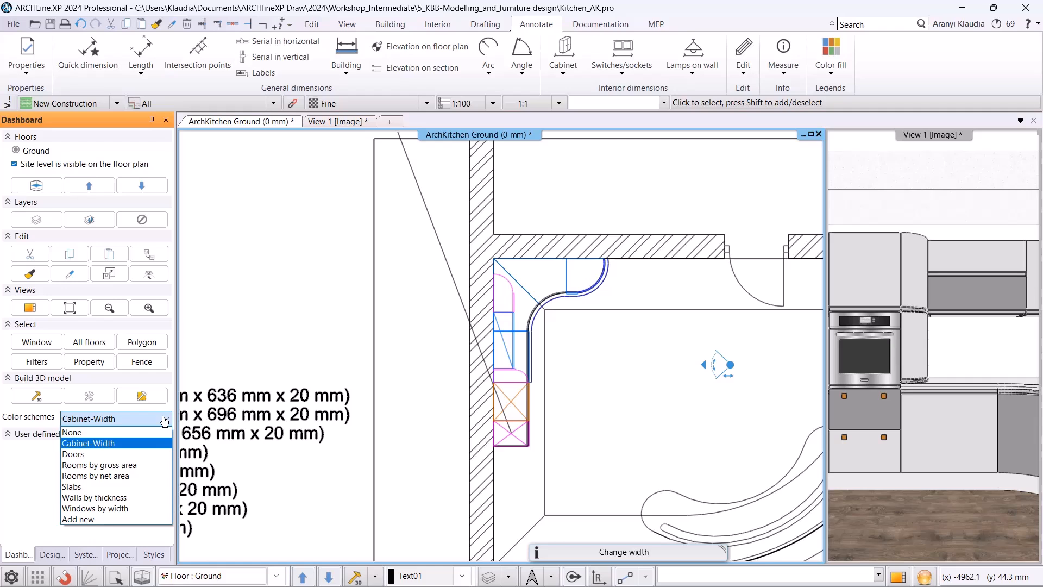
{"action": "left_click", "coordinate": [124, 433]}
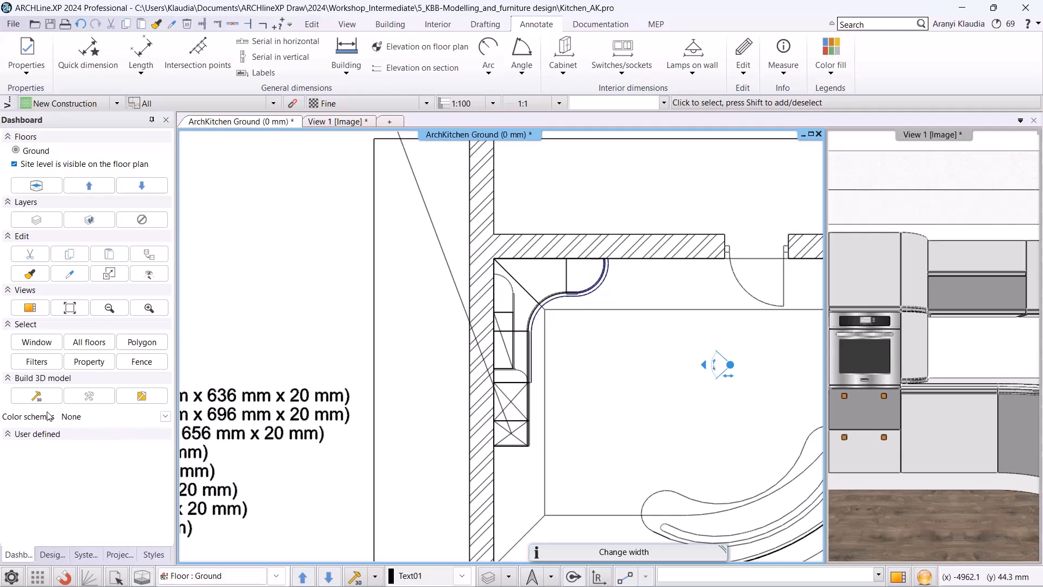
{"action": "left_click", "coordinate": [165, 417]}
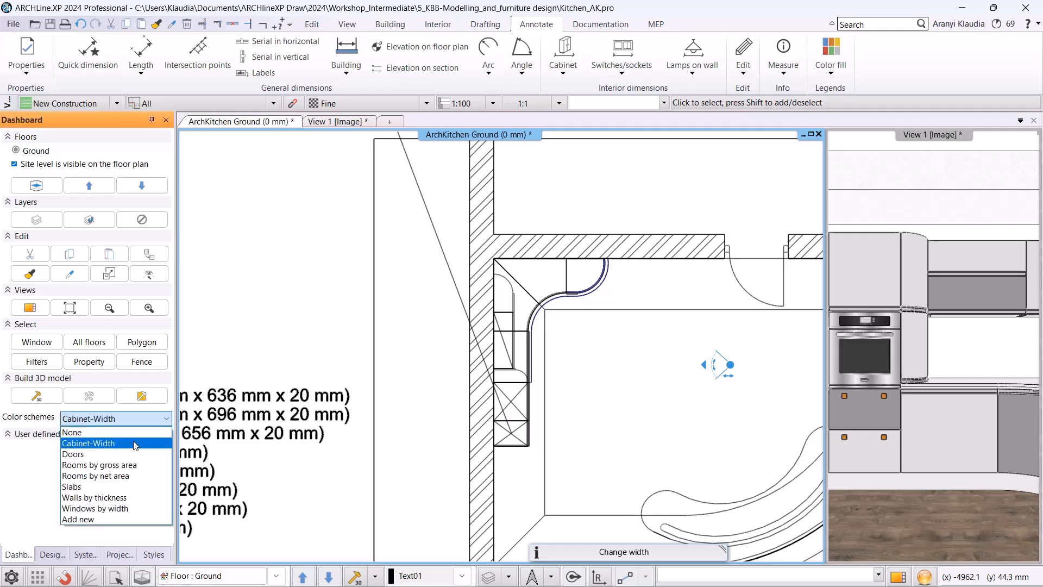
{"action": "left_click", "coordinate": [135, 443]}
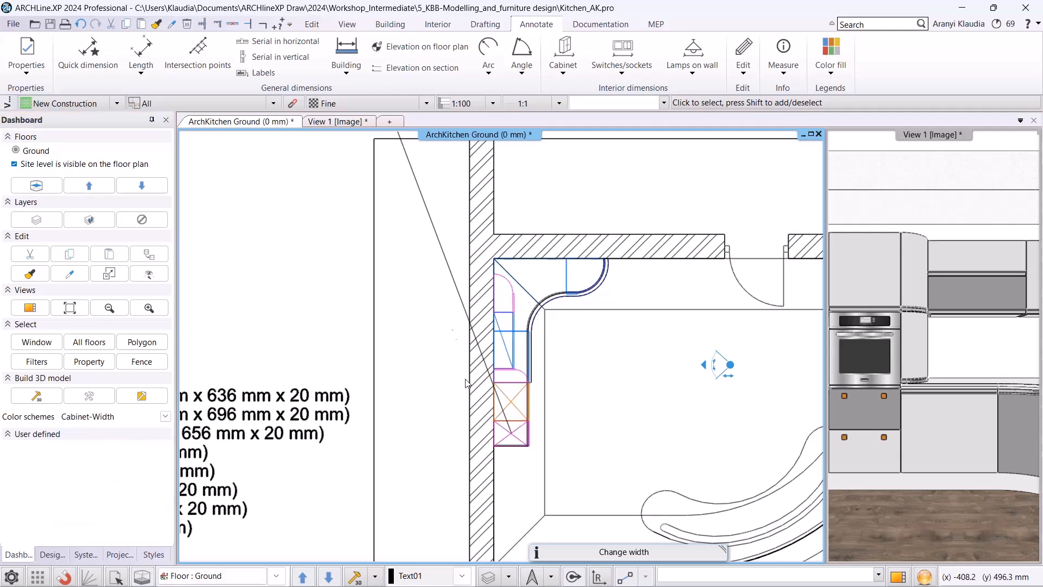
Preview the Cabinet-Width color scheme in the 3D view, then set its color scheme back to None.
{"action": "left_click", "coordinate": [348, 121]}
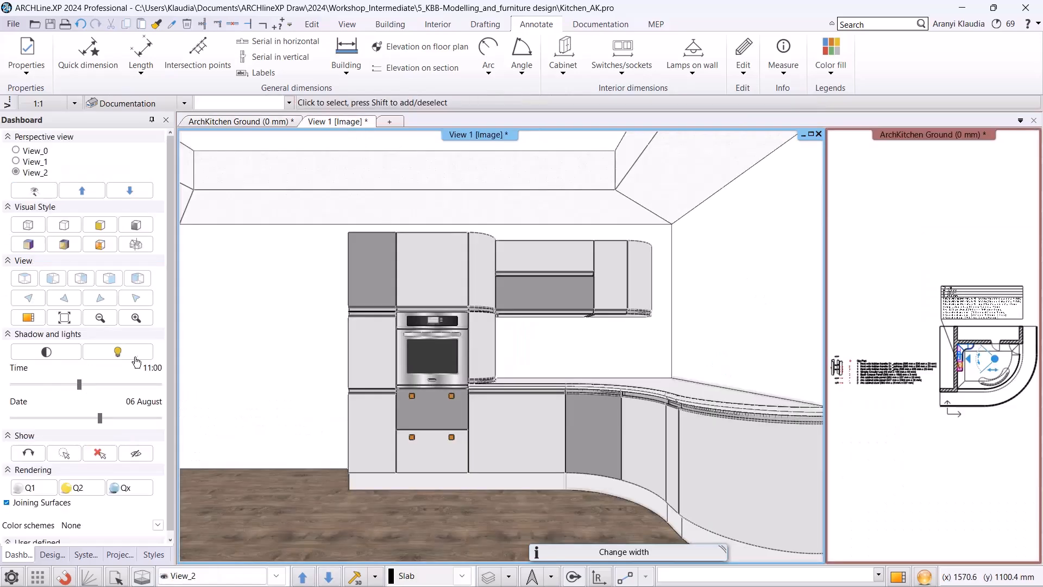
{"action": "scroll", "coordinate": [114, 456], "scroll_direction": "down", "scroll_amount": 1}
{"action": "left_click", "coordinate": [155, 513]}
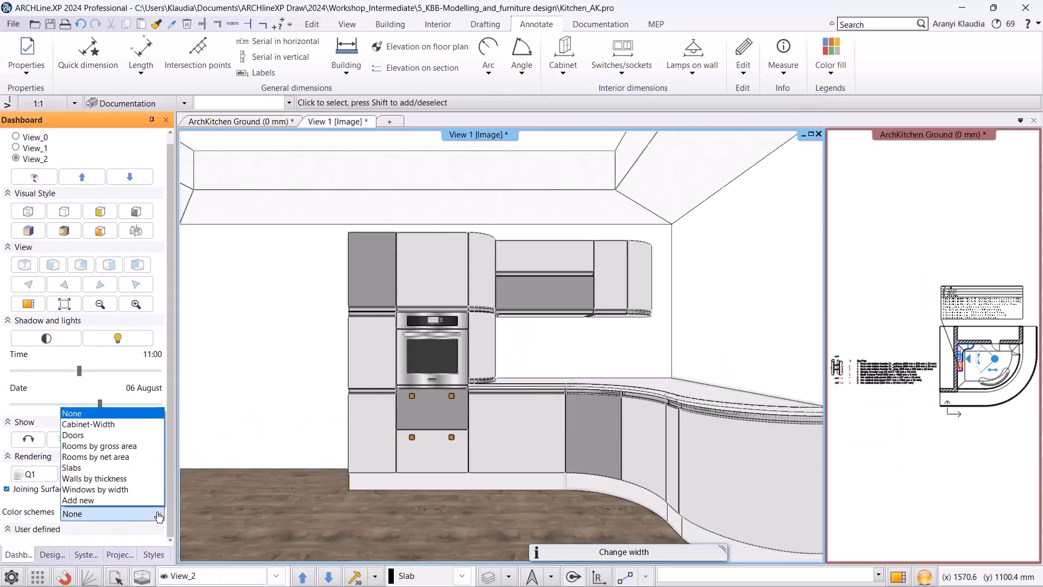
{"action": "left_click", "coordinate": [108, 424]}
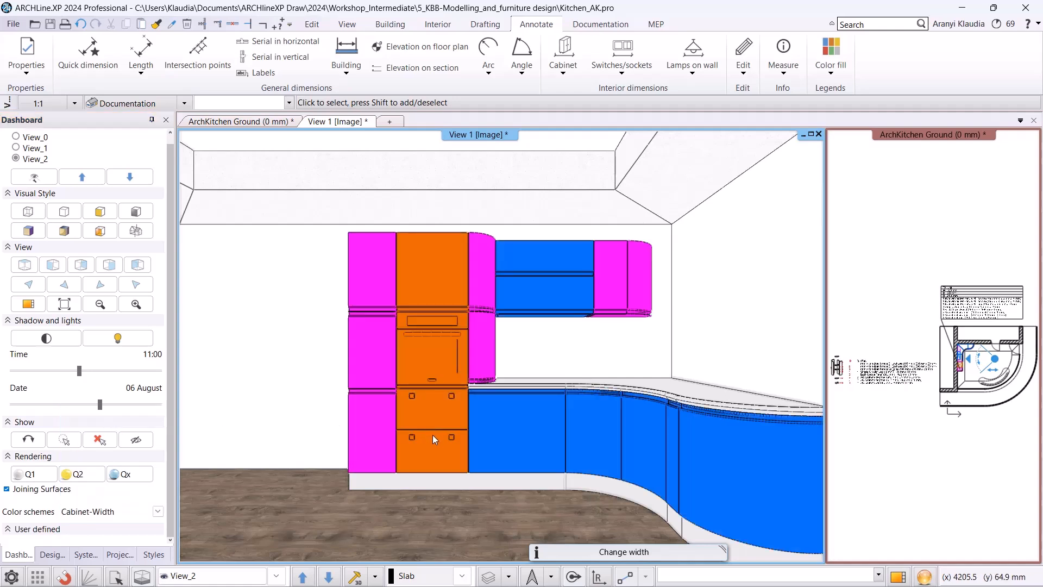
{"action": "left_click", "coordinate": [144, 513]}
{"action": "left_click", "coordinate": [76, 413]}
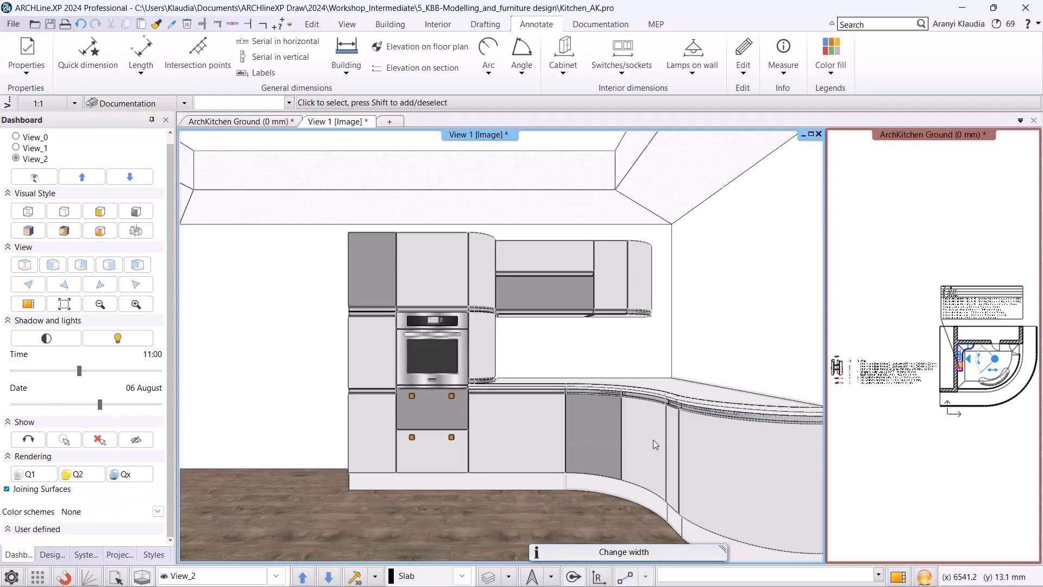